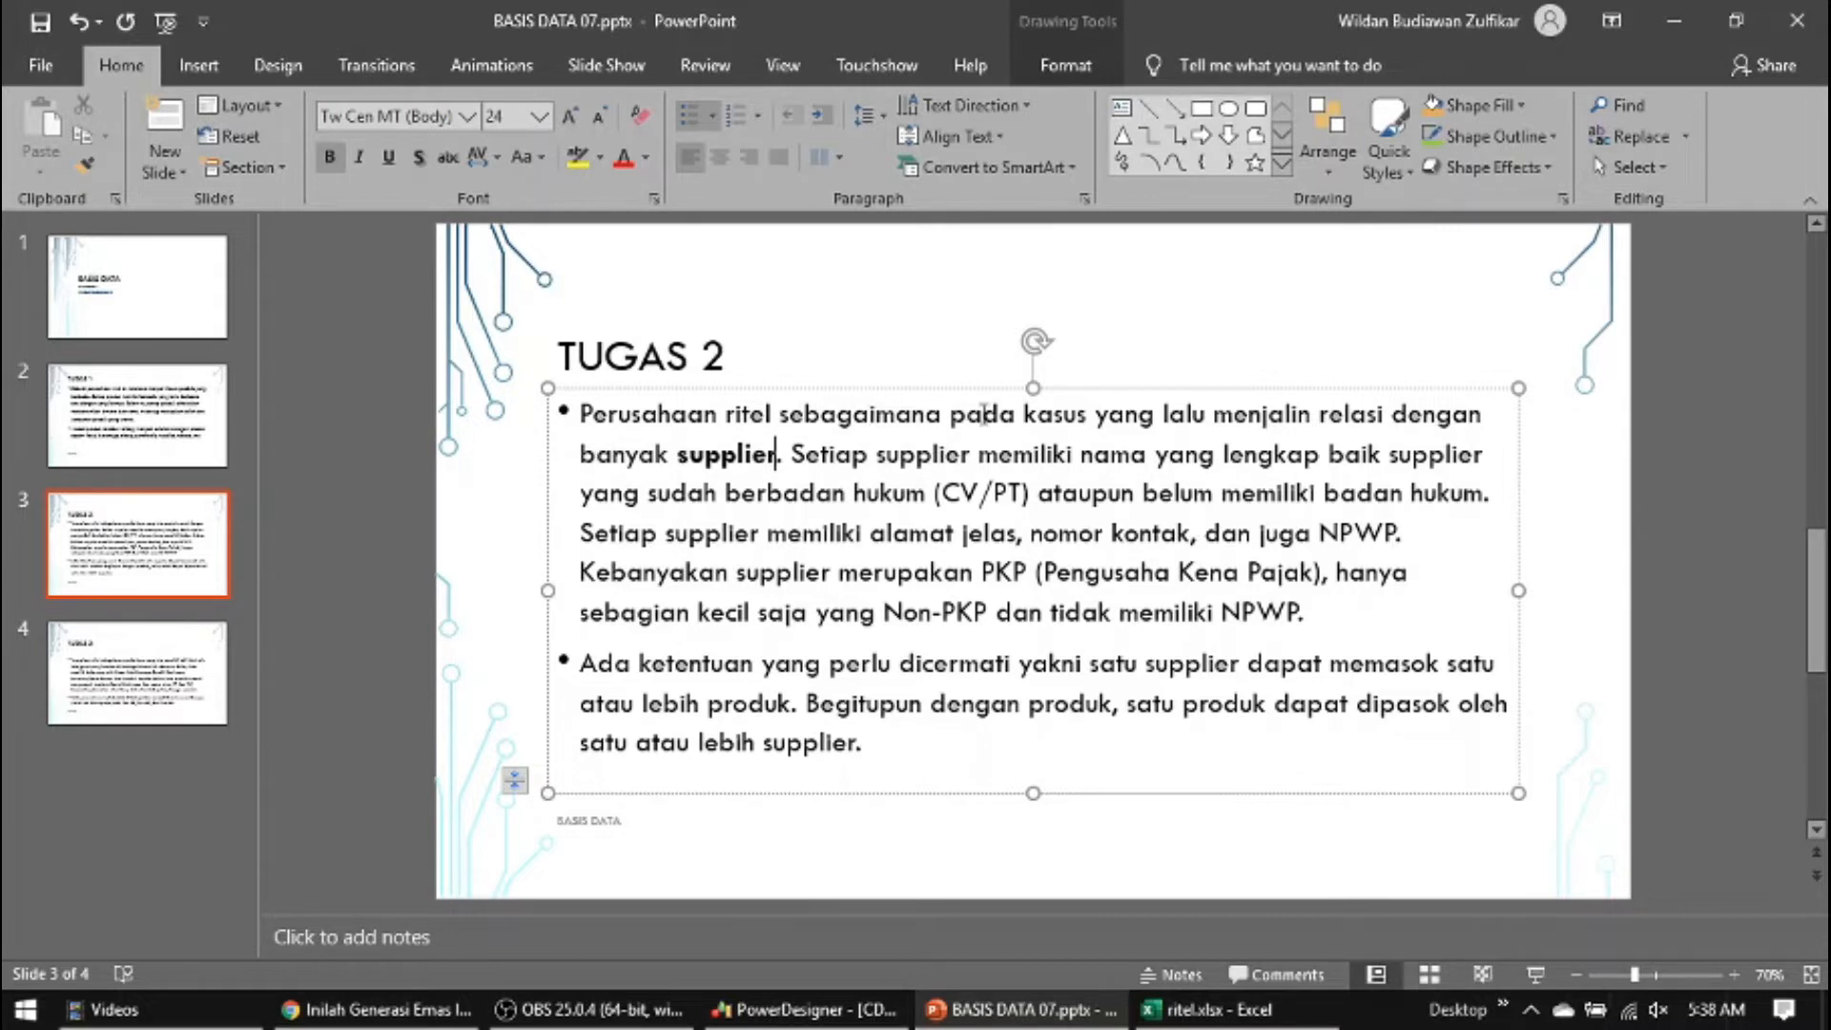
# Bold the attribute words nama and alamat in the first bullet of the Tugas 2 slide
pyautogui.click(1111, 449)
pyautogui.hotkey('ctrl', 'b')
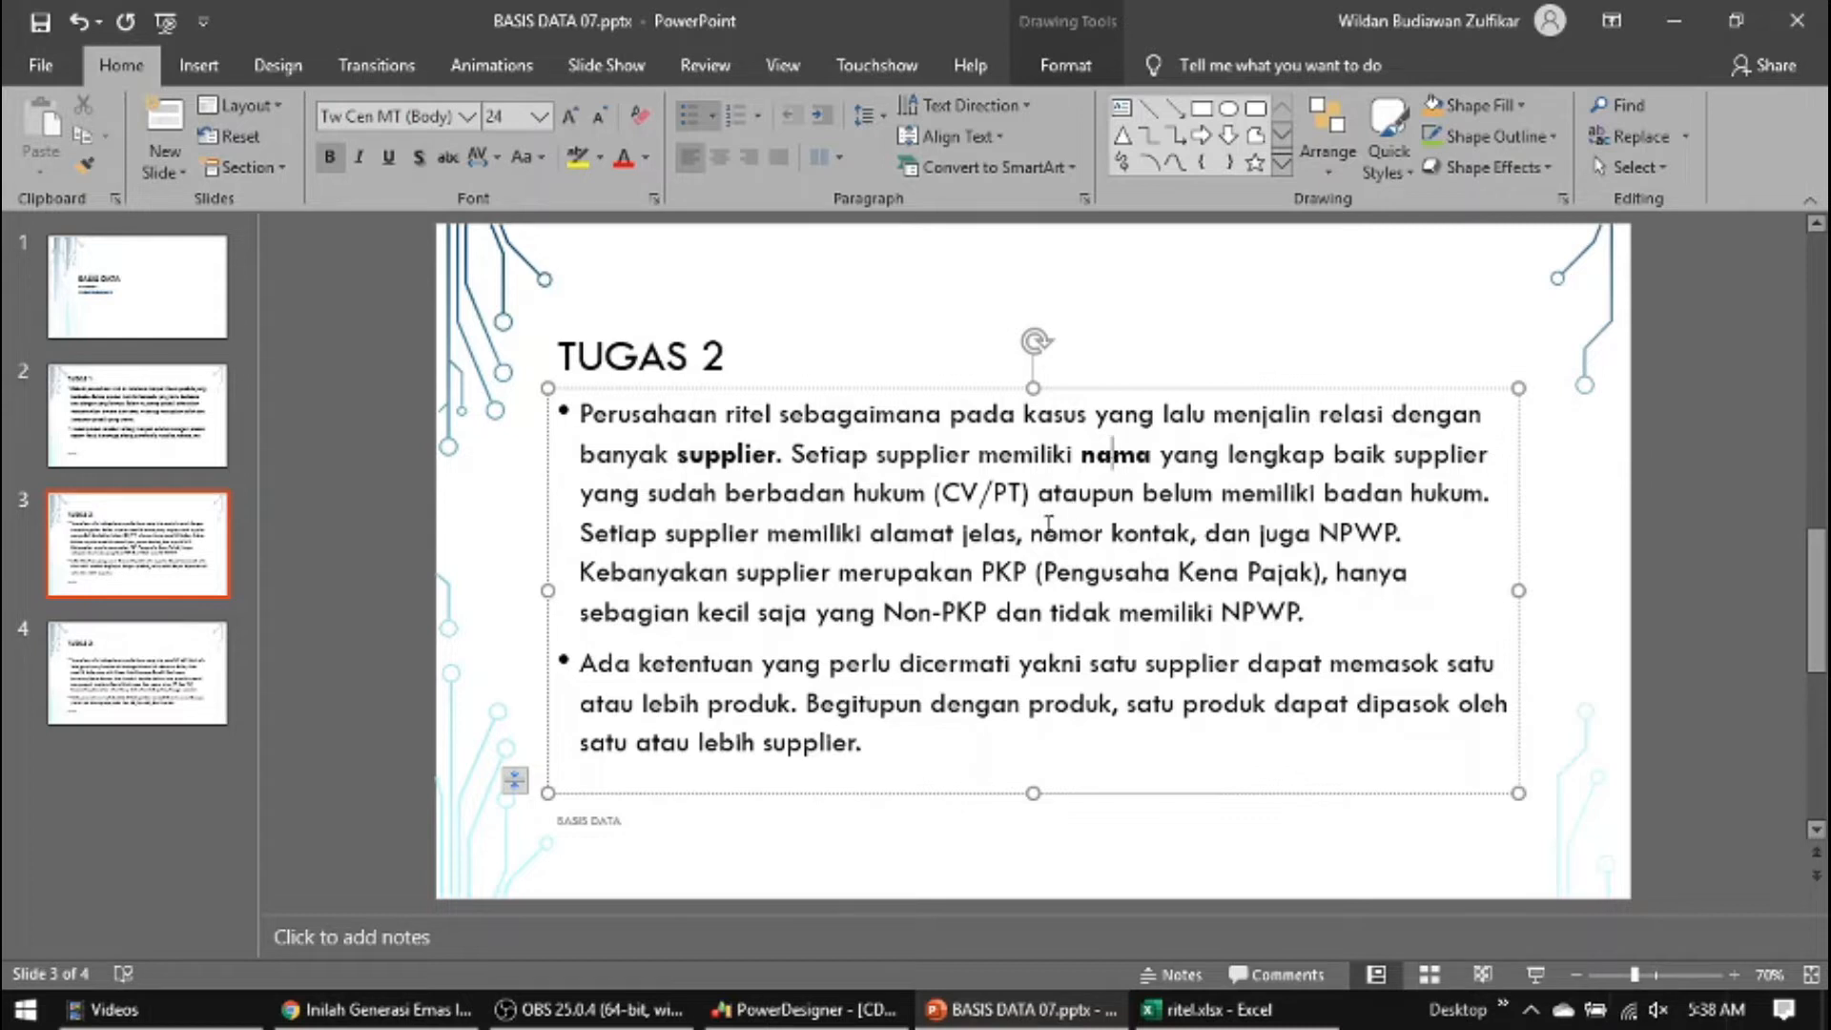
pyautogui.click(911, 532)
pyautogui.doubleClick(914, 530)
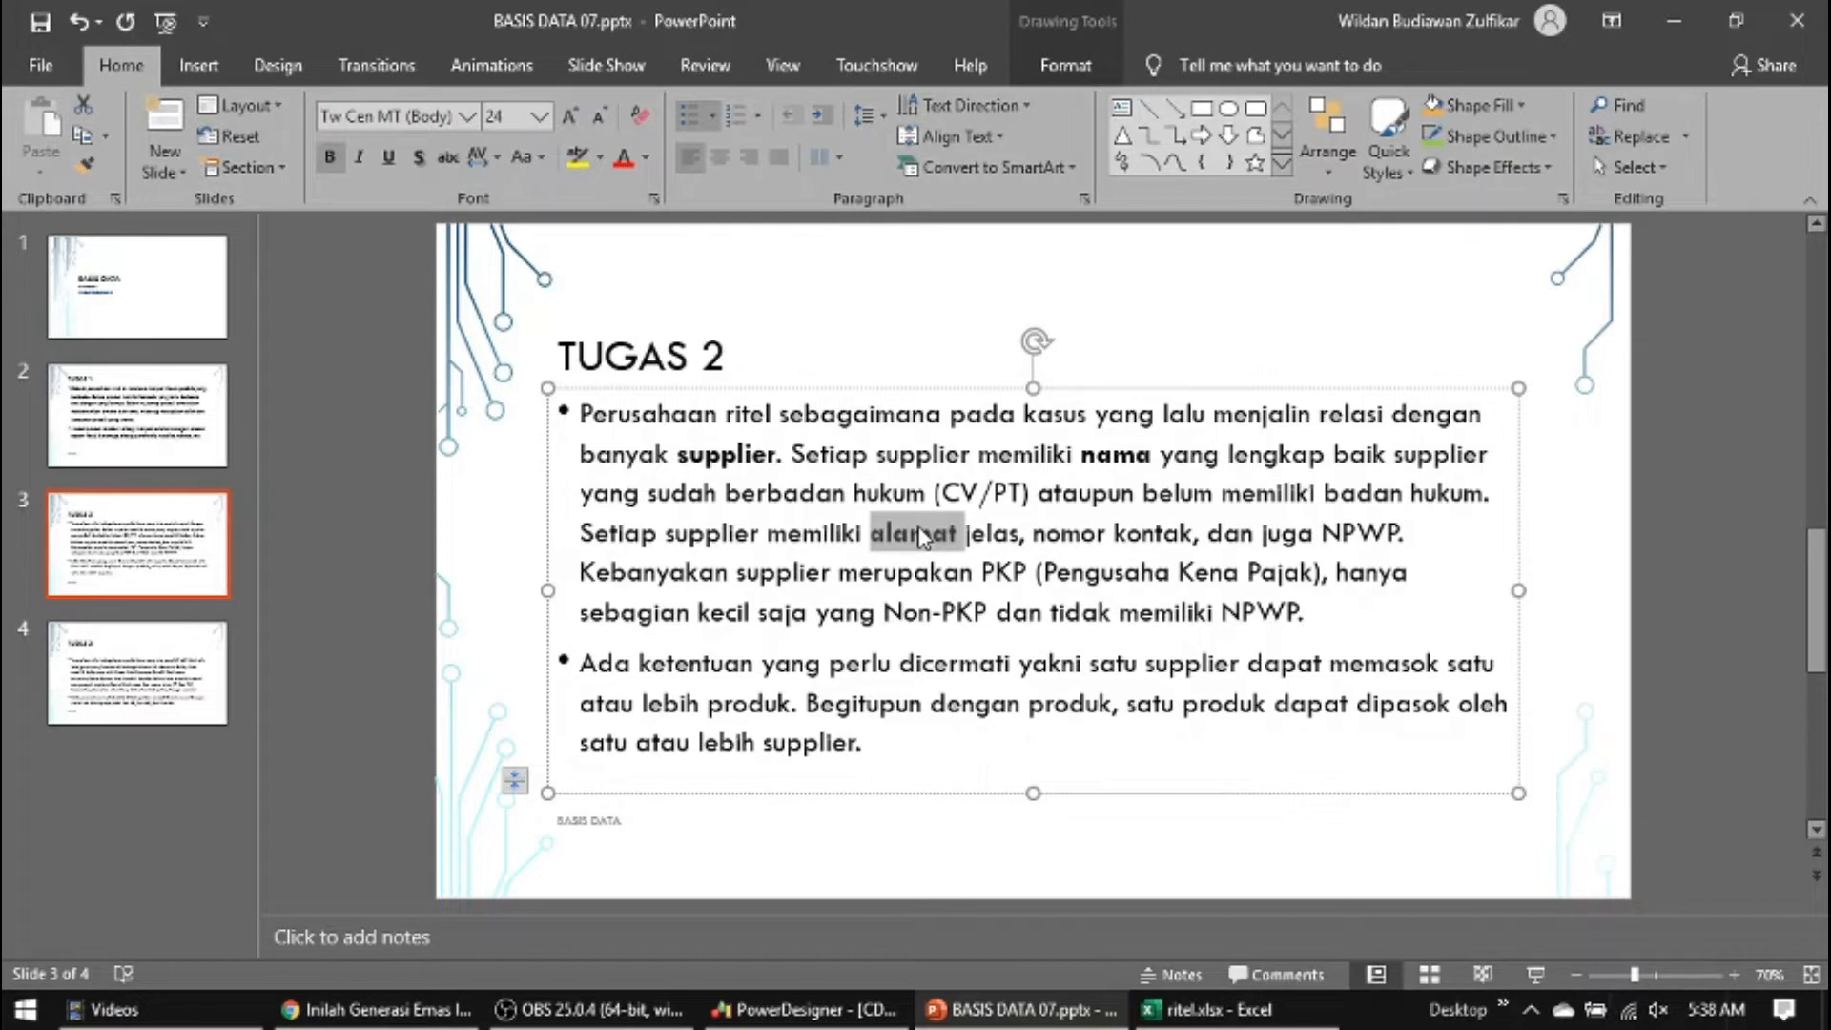
# Bold the phrase nomor kontak in the sentence about what each supplier has
pyautogui.hotkey('ctrl', 'Right')
pyautogui.hotkey('ctrl', 'Right')
pyautogui.hotkey('ctrl', 'shift', 'Right')
pyautogui.hotkey('ctrl', 'shift', 'Right')
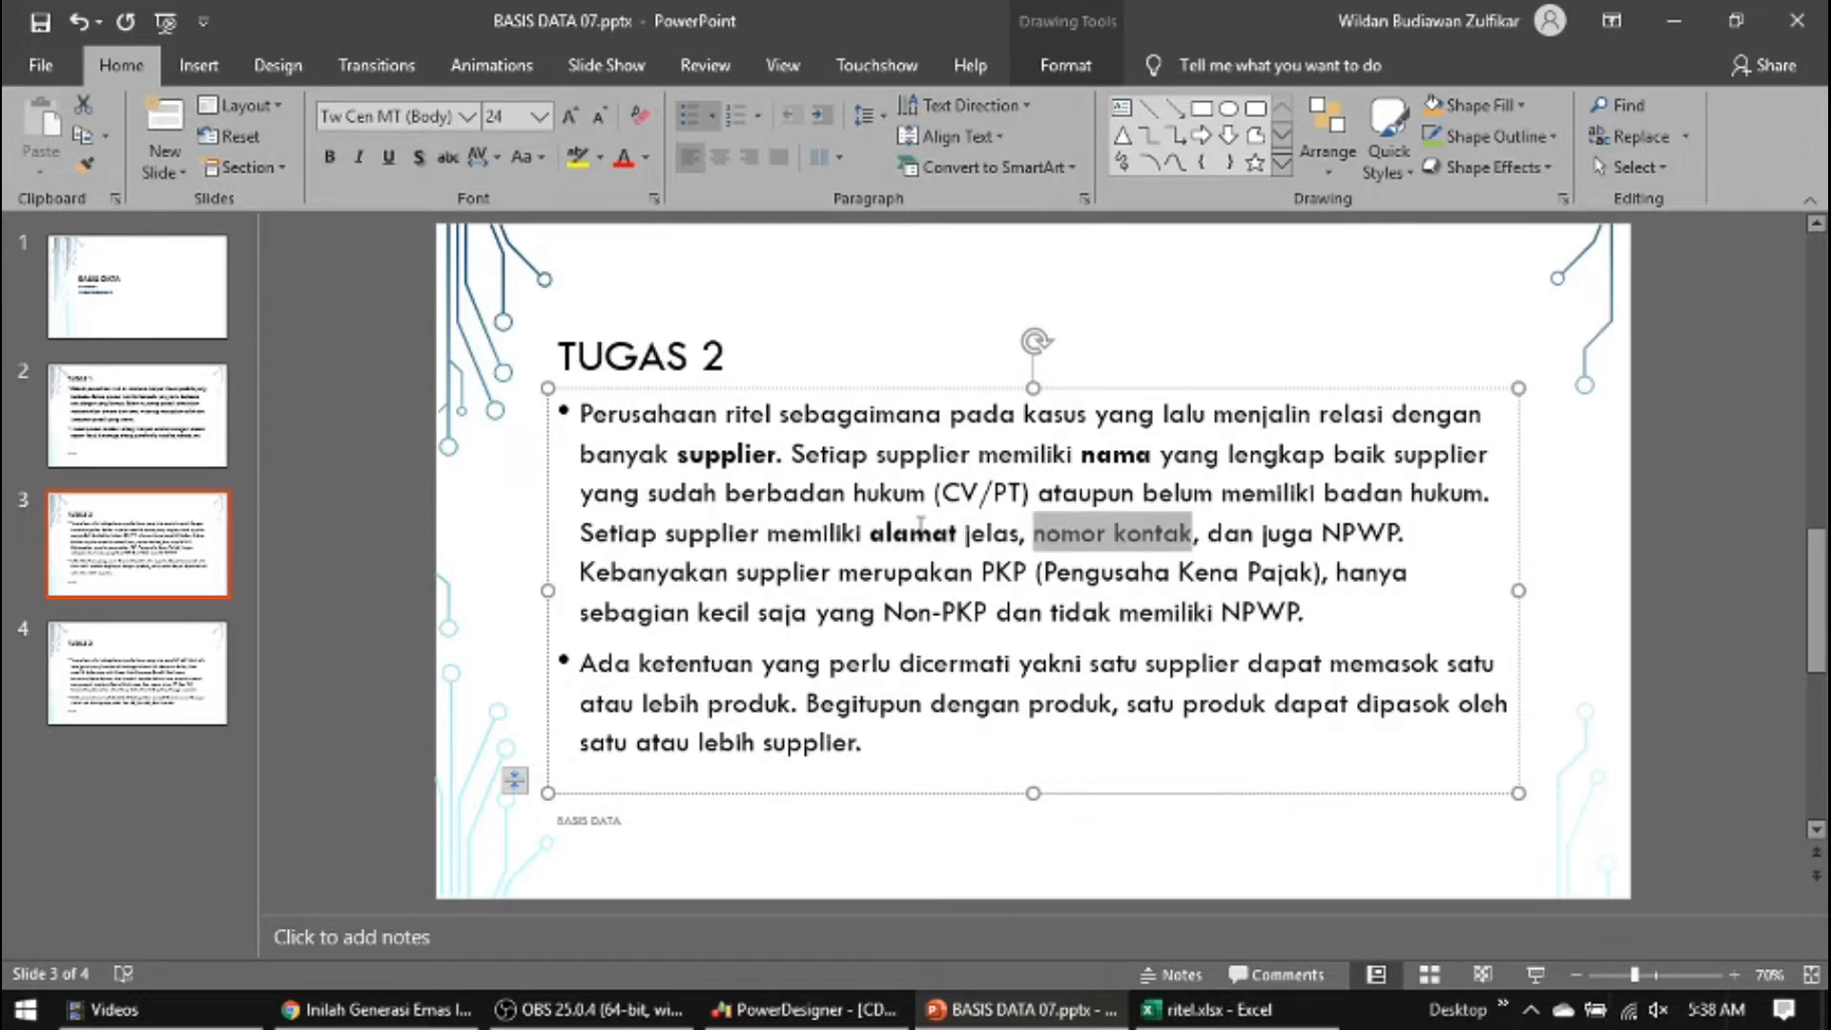
pyautogui.hotkey('ctrl', 'b')
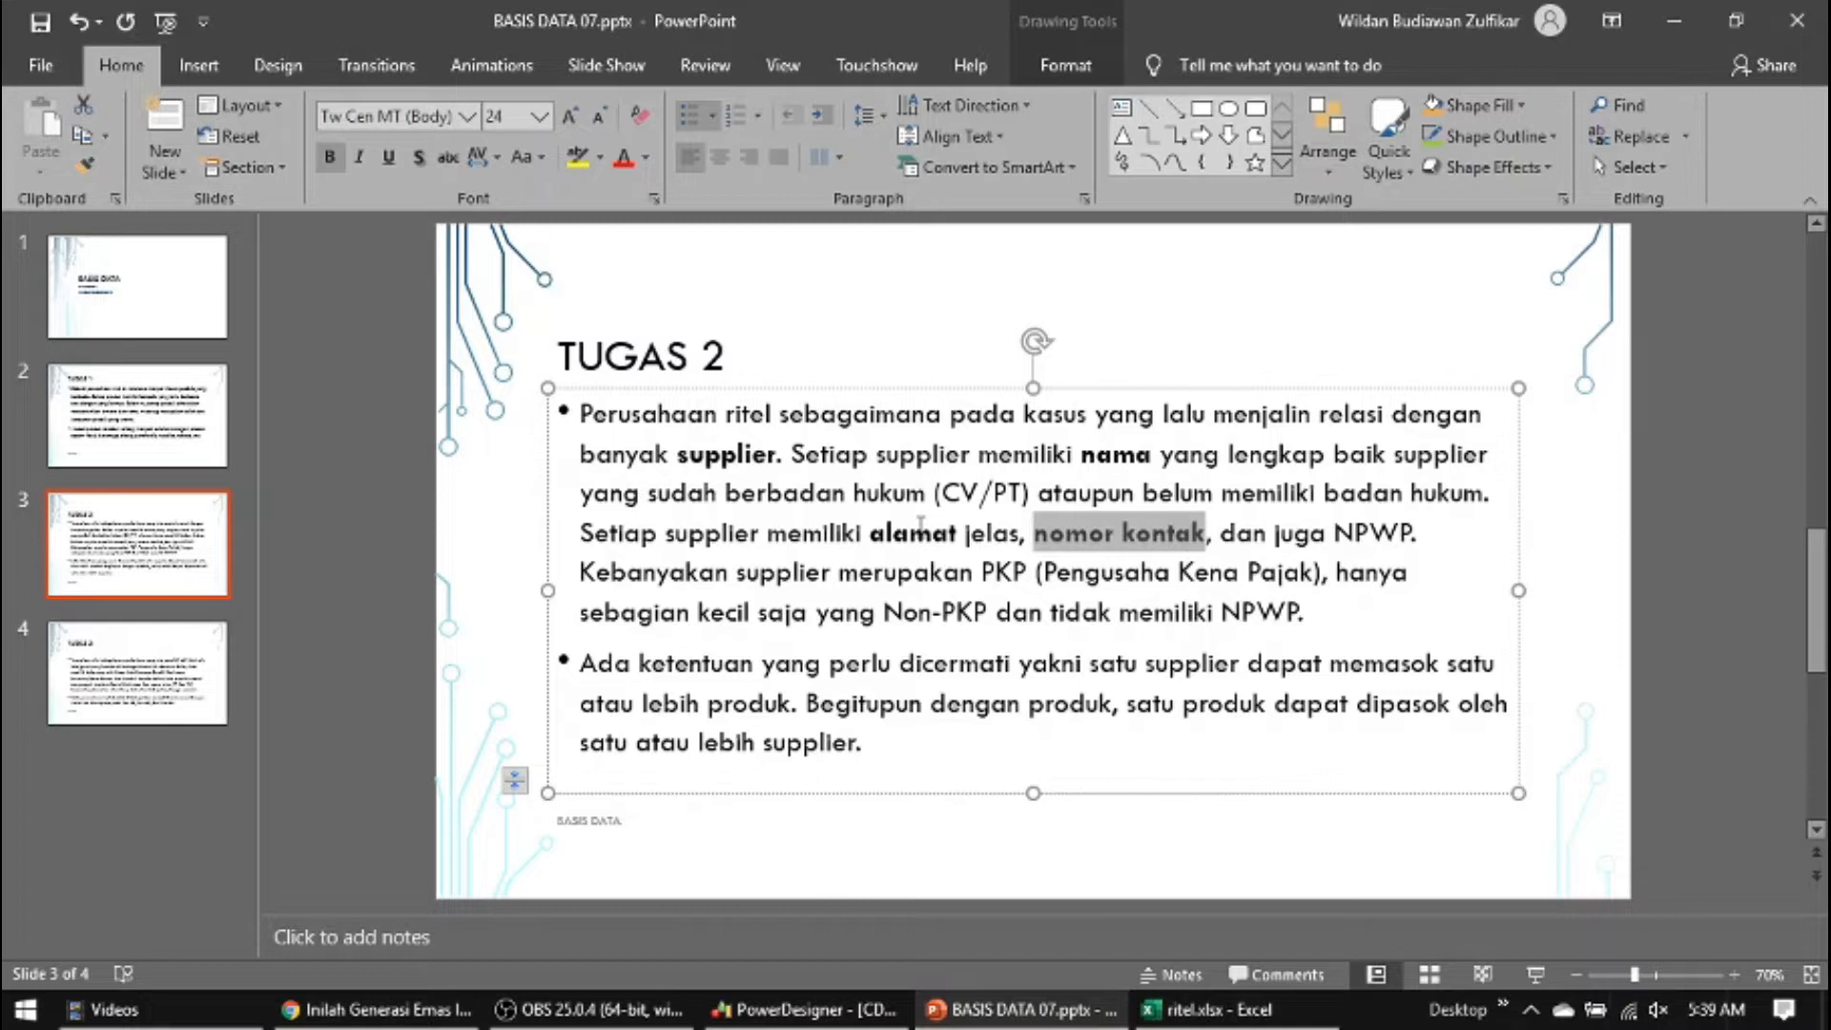
# Bold the word NPWP that follows "dan juga" in the first bullet
pyautogui.hotkey('ctrl', 'Right')
pyautogui.hotkey('ctrl', 'Right')
pyautogui.hotkey('ctrl', 'Right')
pyautogui.hotkey('ctrl', 'shift', 'Right')
pyautogui.hotkey('ctrl', 'b')
# Bold the word PKP in the sentence beginning with Kebanyakan supplier
pyautogui.hotkey('ctrl', 'Right')
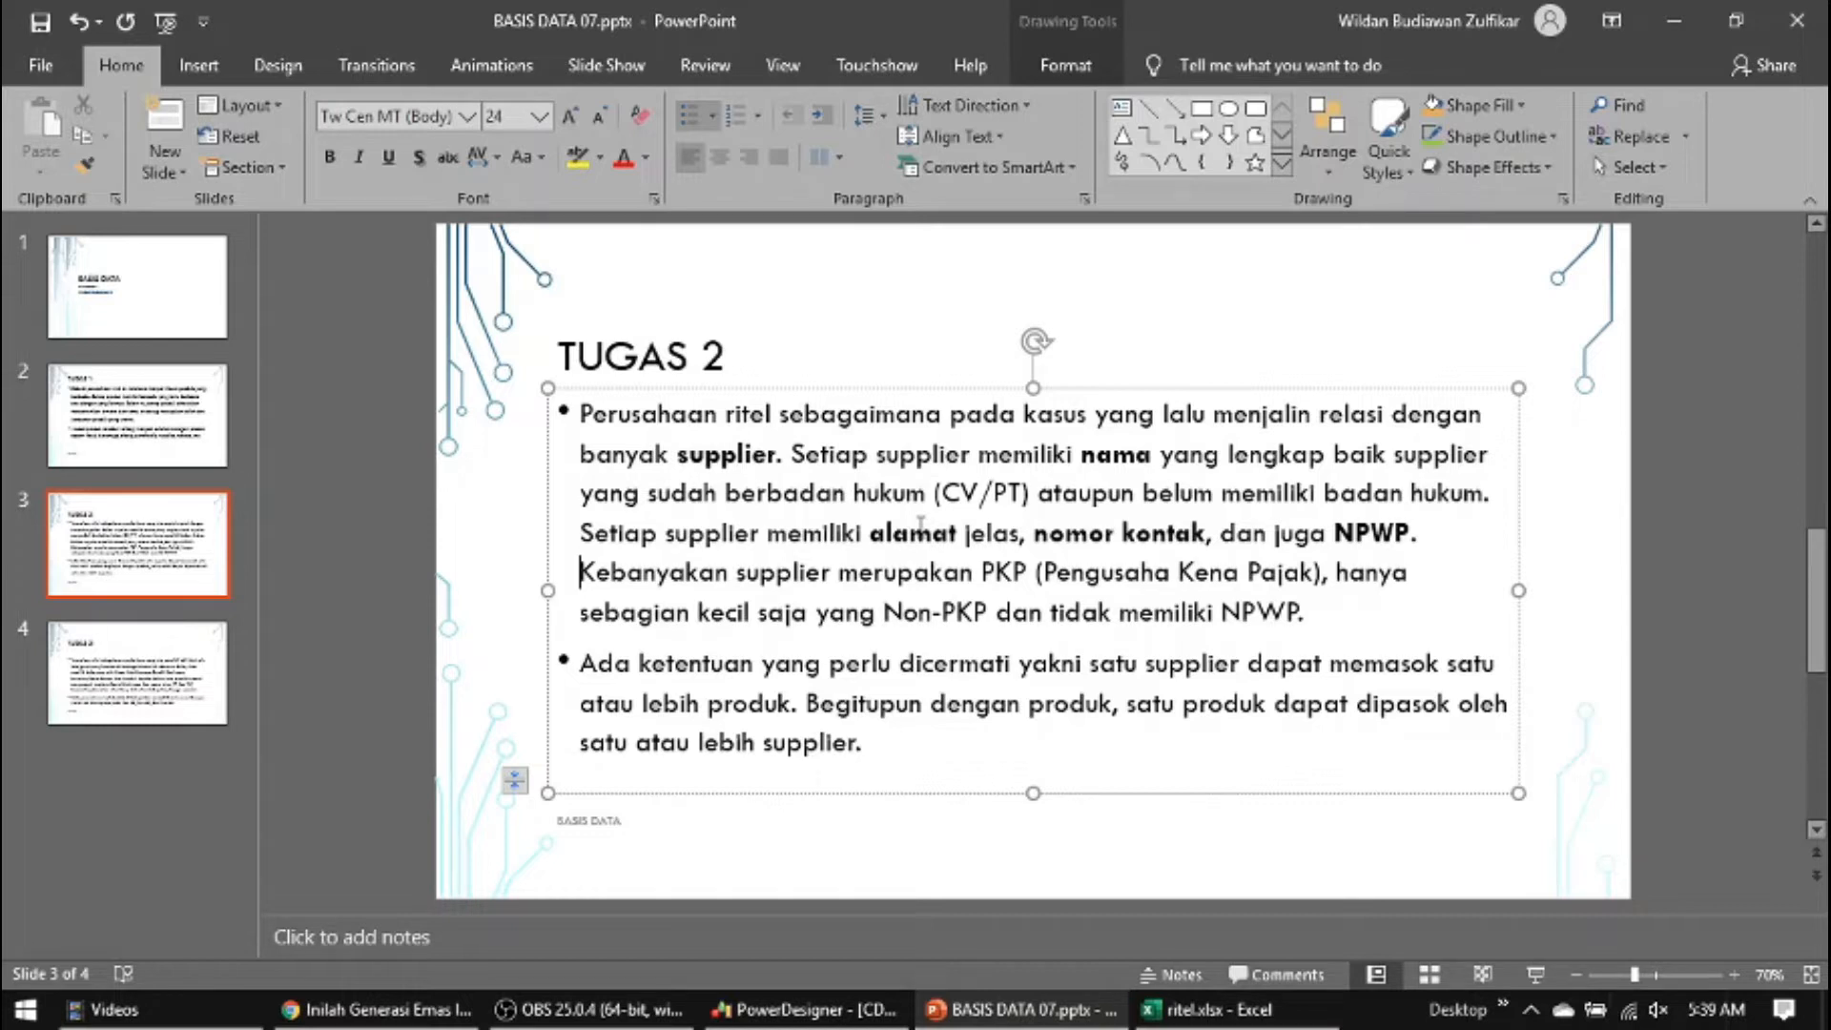
pyautogui.hotkey('ctrl', 'Right')
pyautogui.hotkey('ctrl', 'Right')
pyautogui.hotkey('ctrl', 'Right')
pyautogui.hotkey('ctrl', 'Right')
pyautogui.hotkey('ctrl', 'Left')
pyautogui.hotkey('ctrl', 'shift', 'Right')
pyautogui.hotkey('ctrl', 'b')
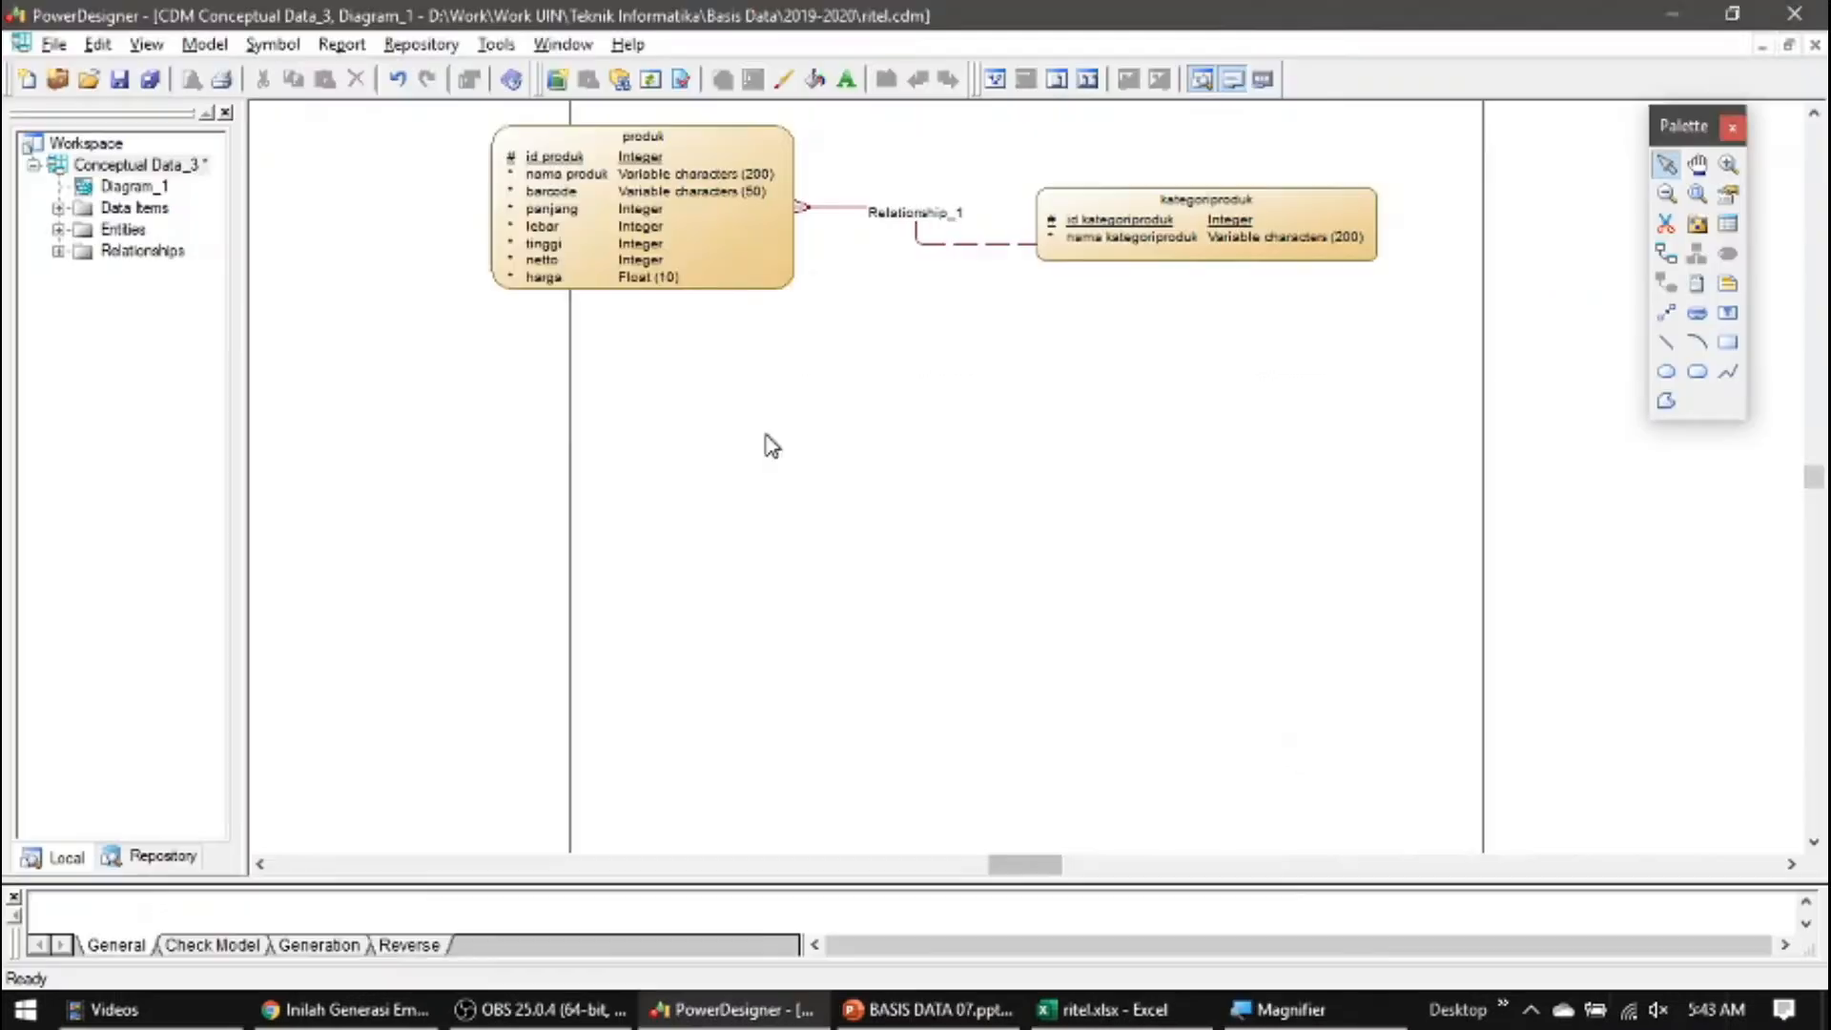
# In the PowerDesigner conceptual diagram, place a new entity below produk and name it supplier
pyautogui.click(867, 685)
pyautogui.press('super+plus')
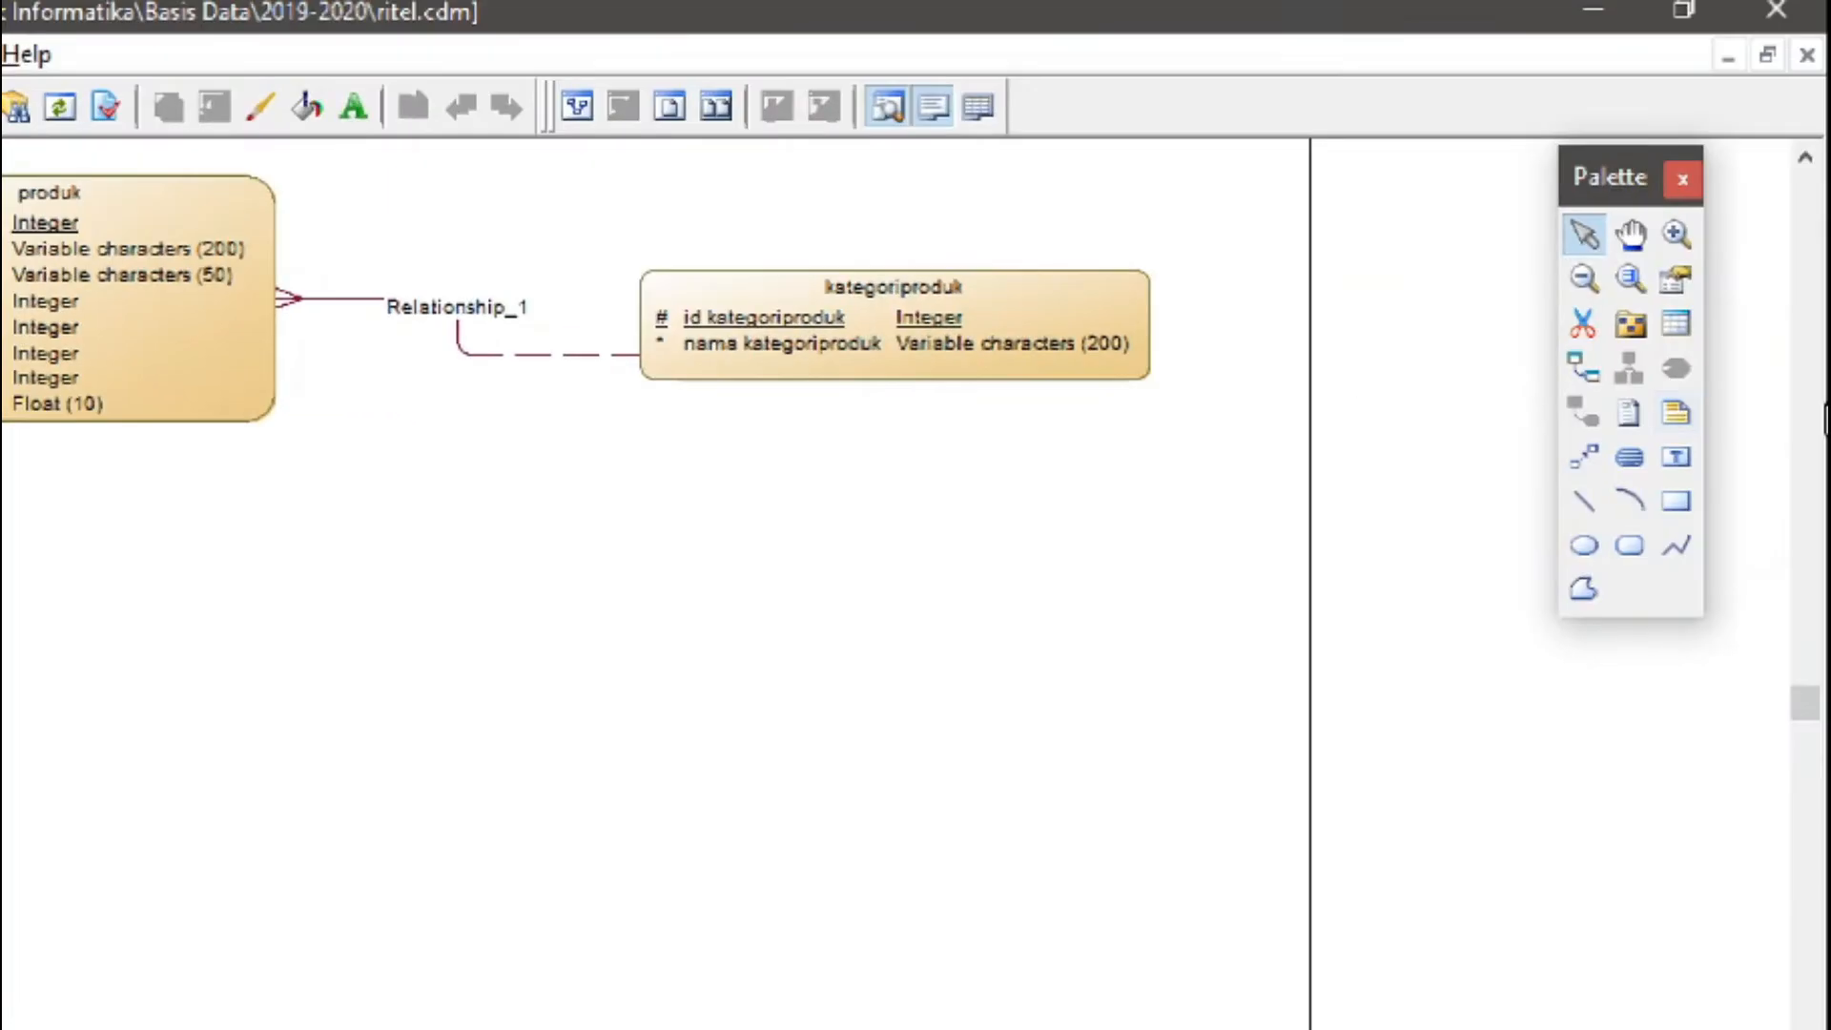
pyautogui.click(1675, 323)
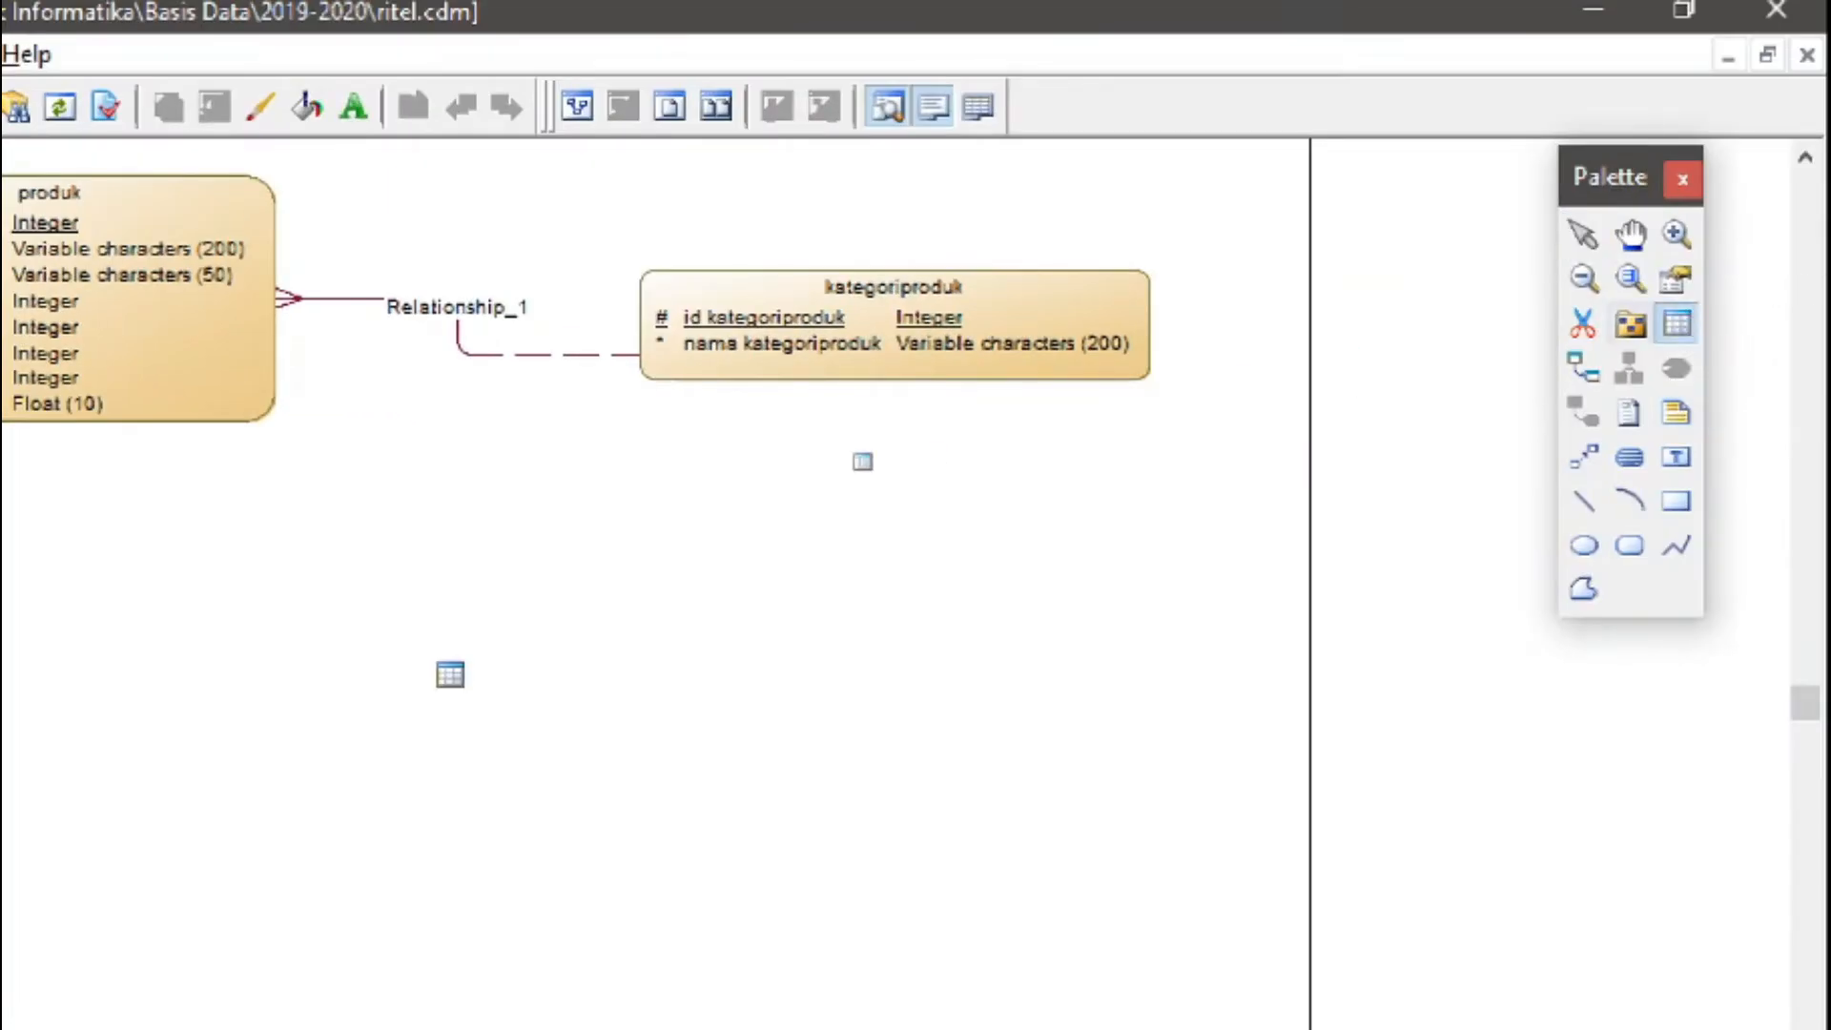
pyautogui.click(324, 685)
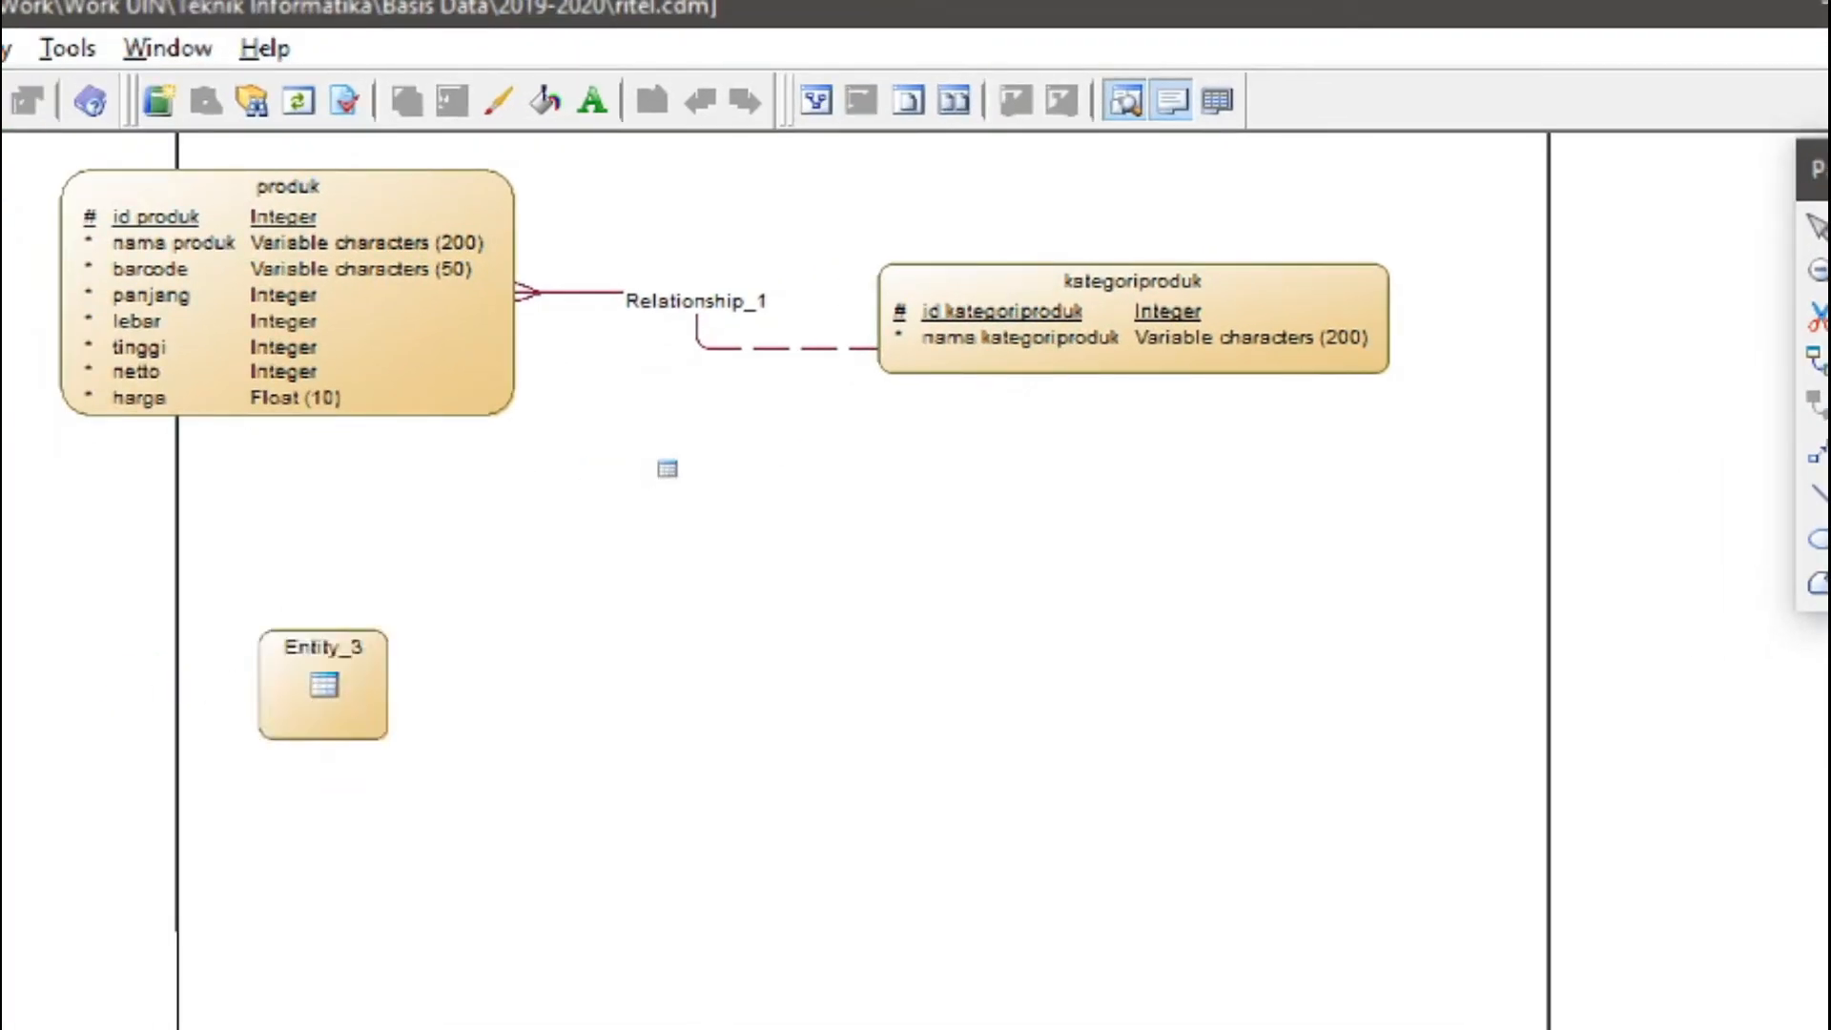
pyautogui.rightClick(526, 637)
pyautogui.doubleClick(306, 696)
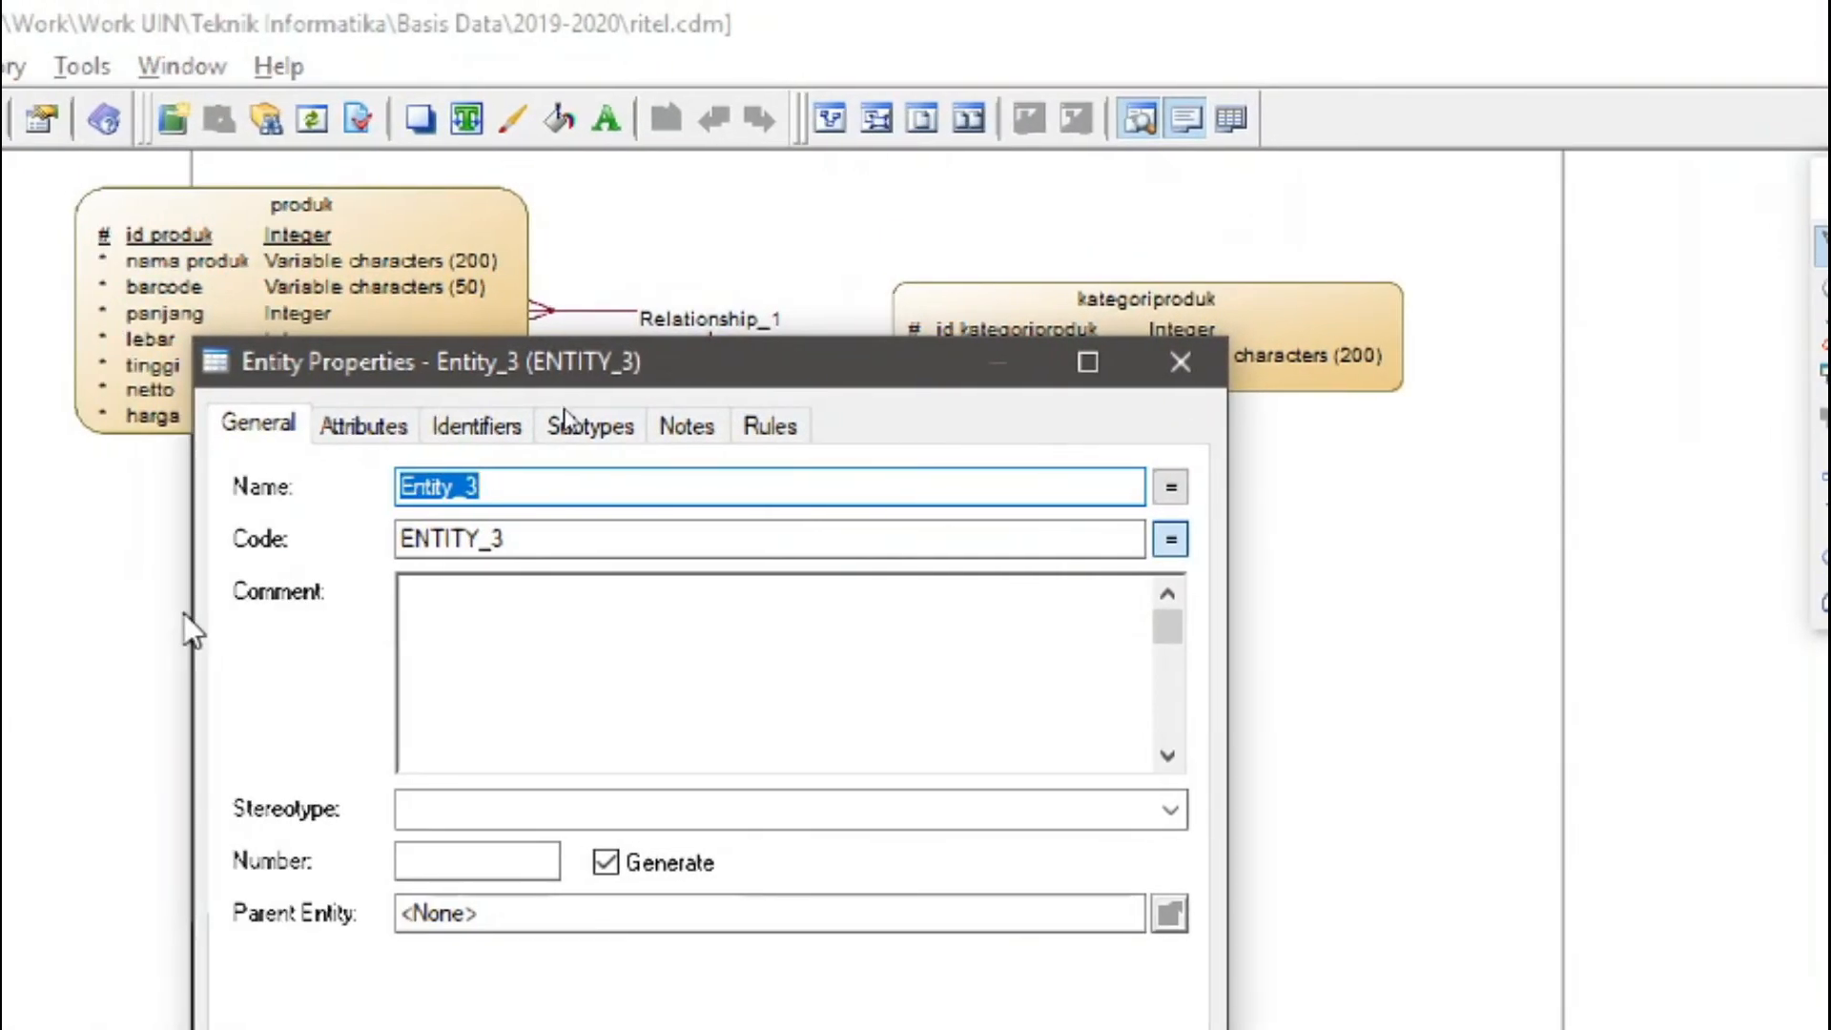
pyautogui.write('supplier')
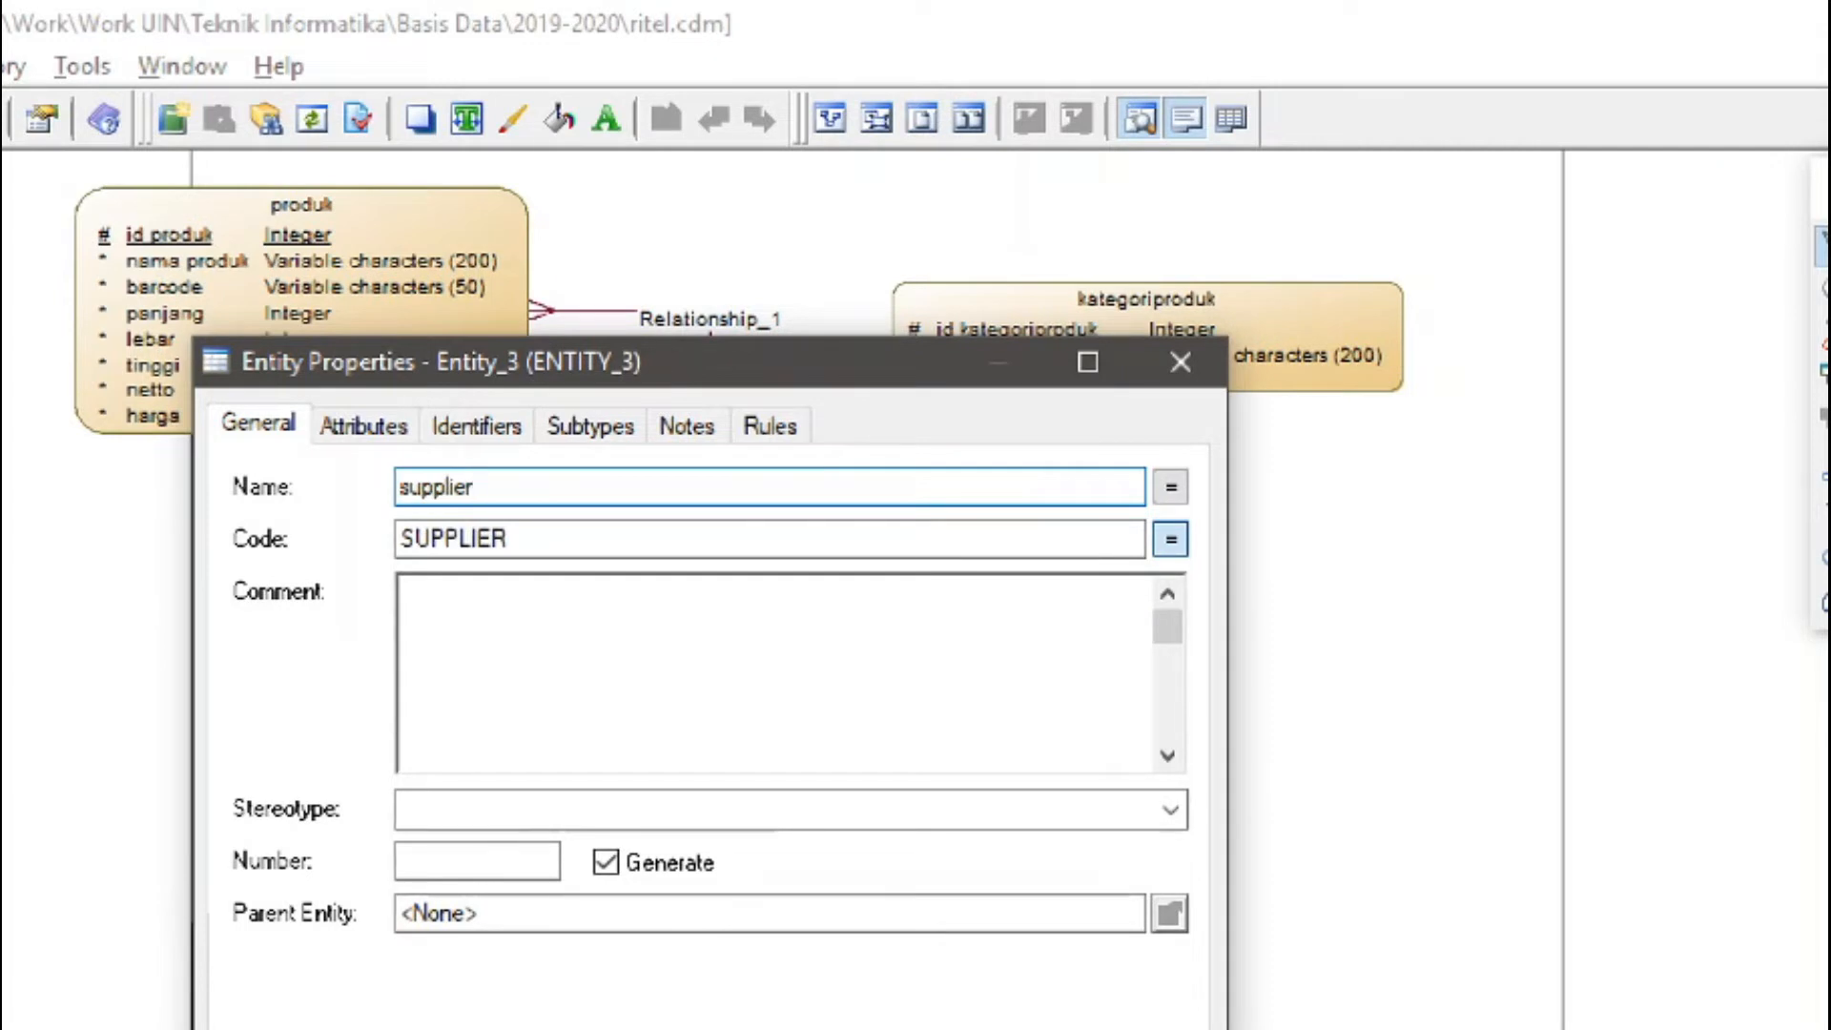
# Open the supplier entity's attribute list, start a first attribute with a blank name, and move the dialog clear of the existing entities
pyautogui.click(362, 427)
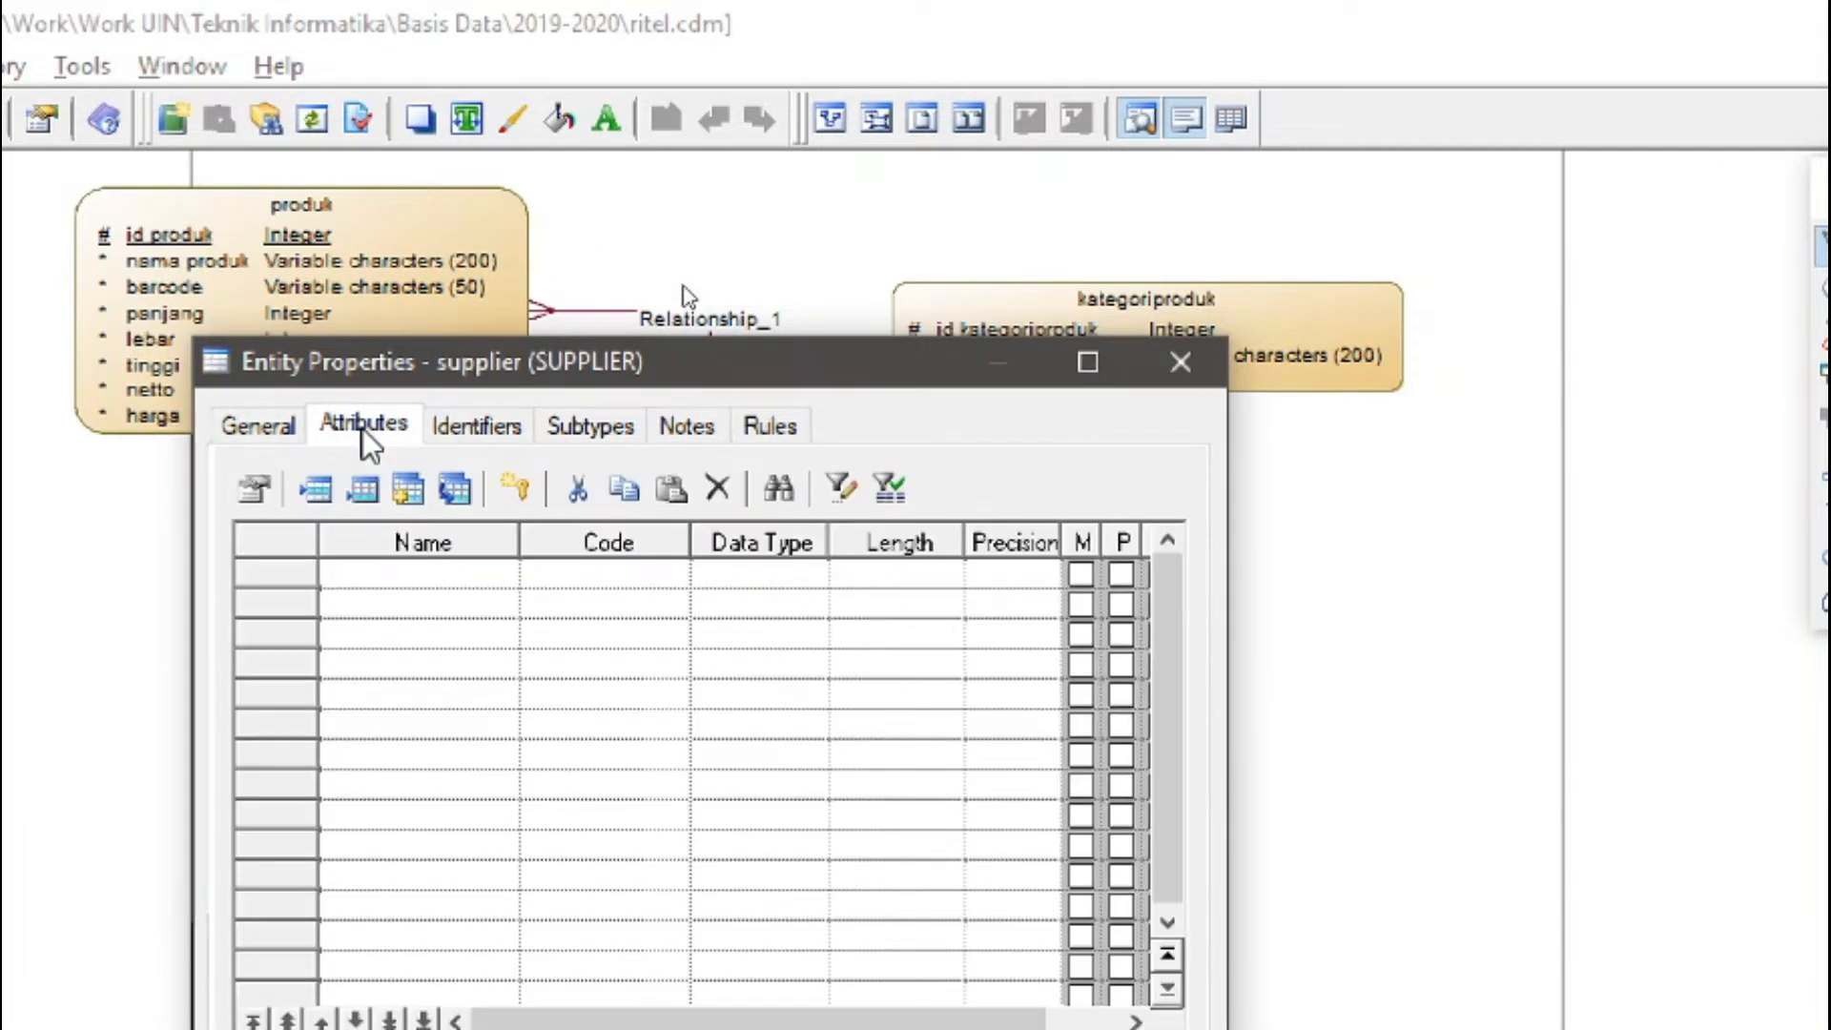
pyautogui.click(459, 572)
pyautogui.press('BackSpace')
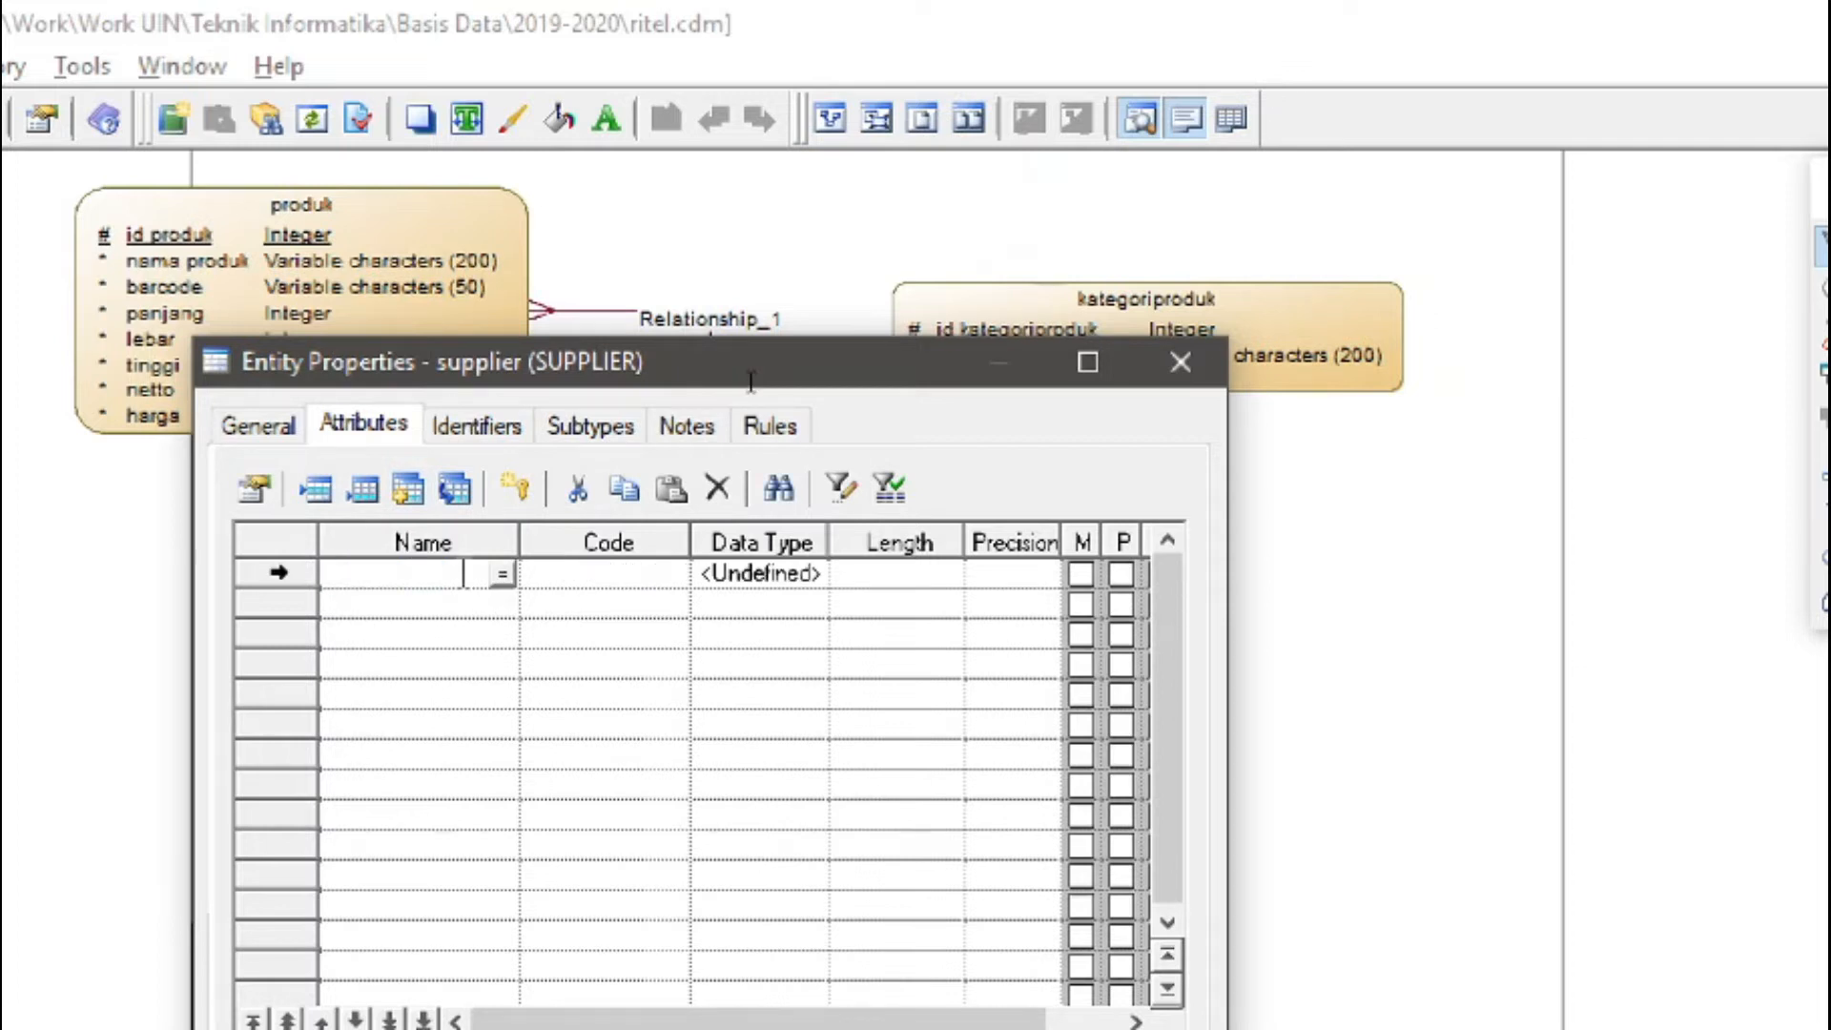
pyautogui.moveTo(730, 356); pyautogui.dragTo(657, 506)
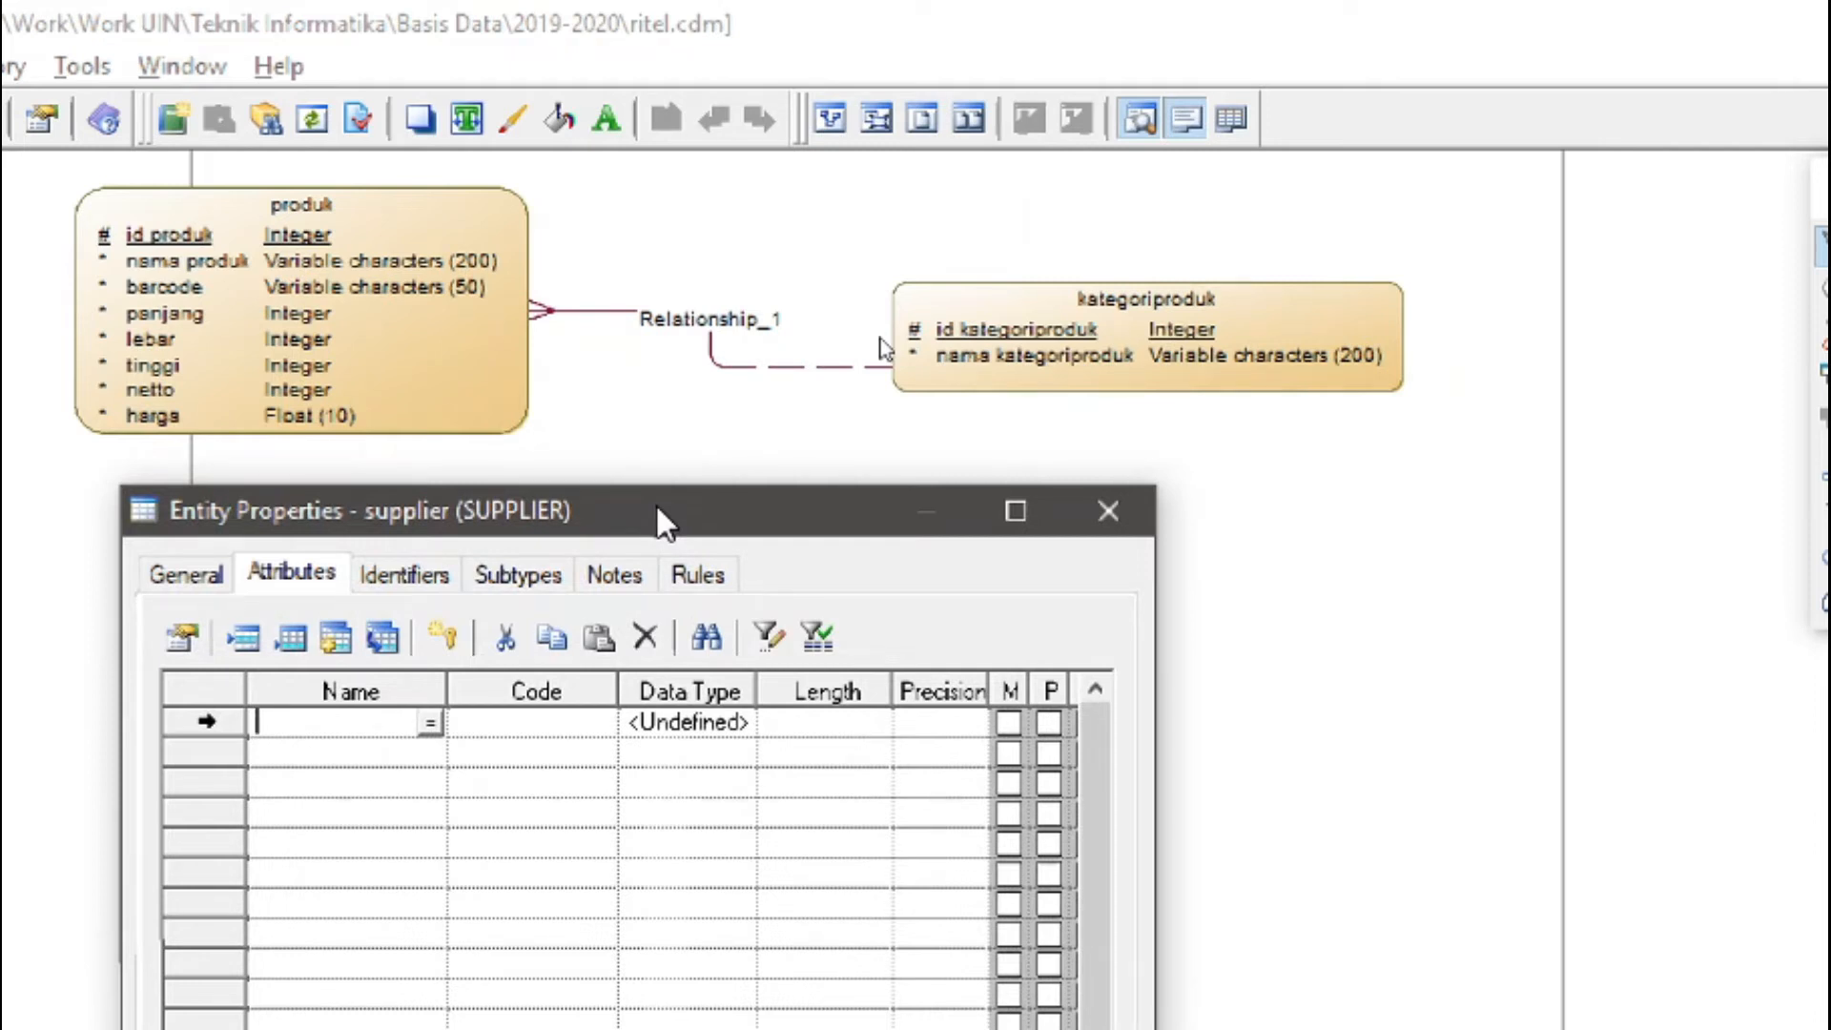
pyautogui.write('id supplier')
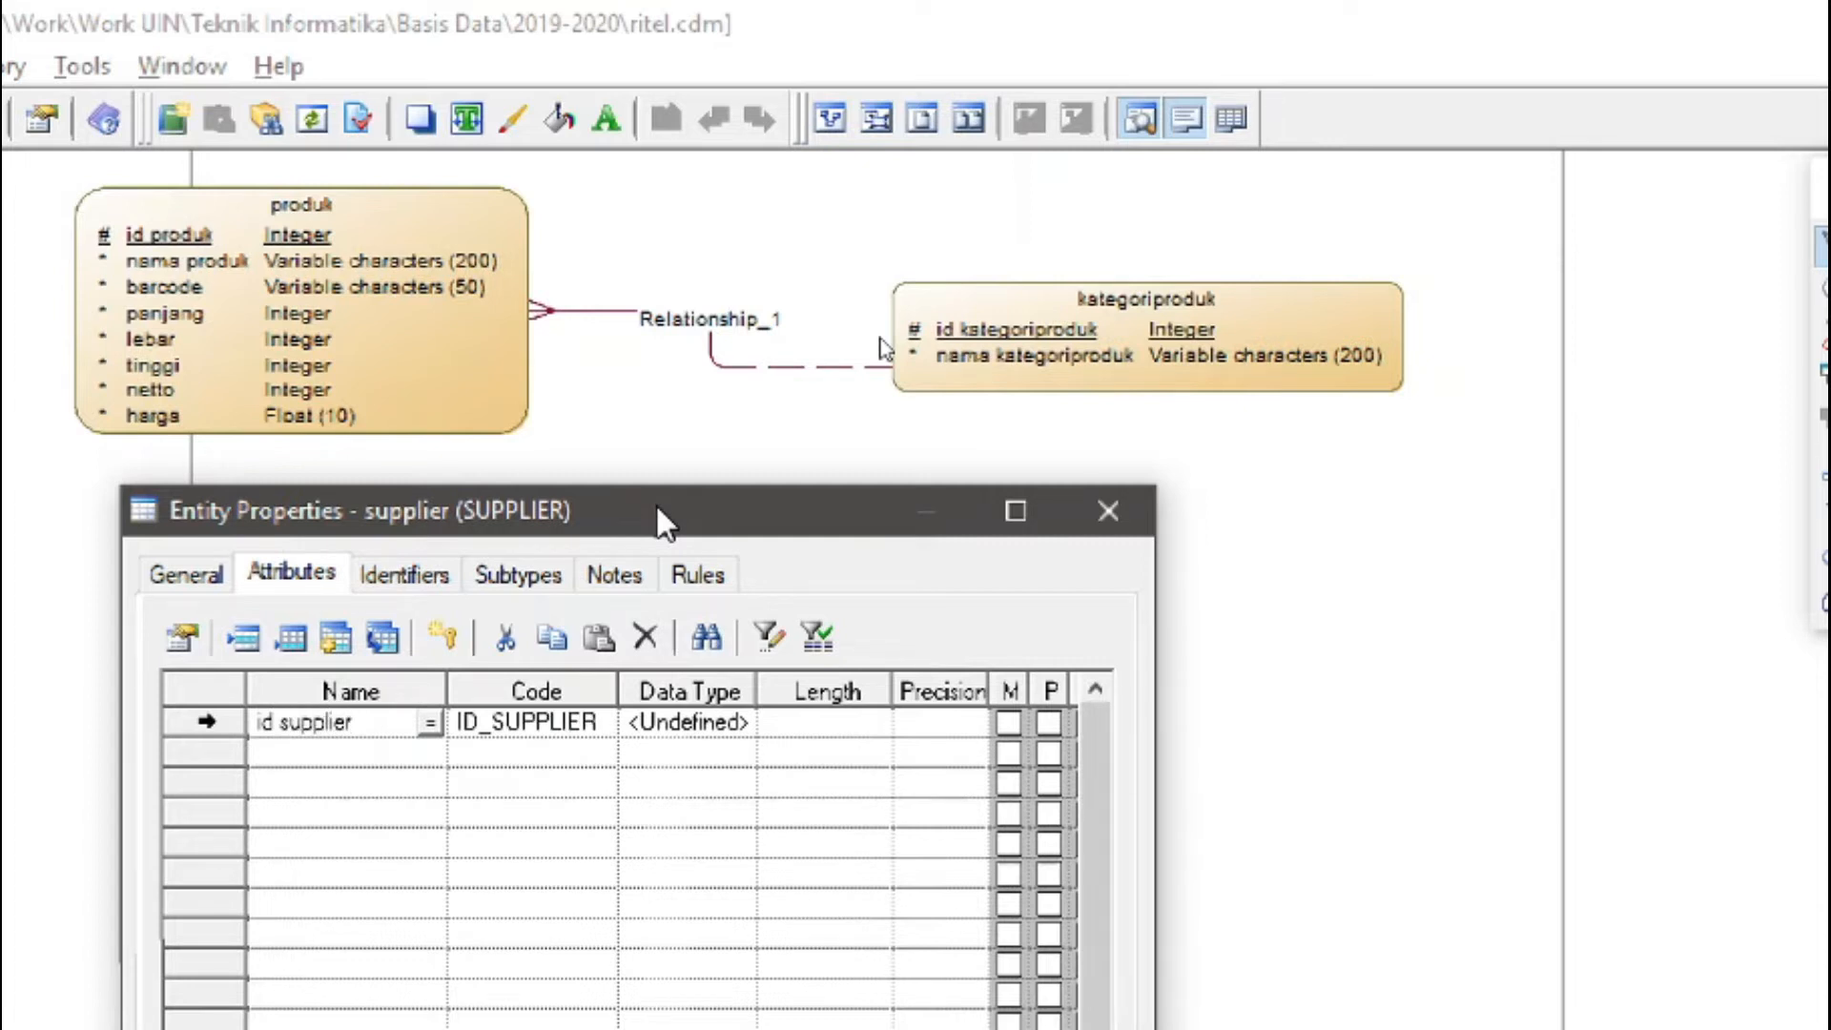
pyautogui.press('BackSpace')
pyautogui.press('BackSpace')
pyautogui.press('BackSpace')
pyautogui.press('BackSpace')
pyautogui.press('BackSpace')
pyautogui.press('BackSpace')
pyautogui.press('BackSpace')
pyautogui.press('BackSpace')
pyautogui.press('BackSpace')
pyautogui.press('BackSpace')
pyautogui.press('BackSpace')
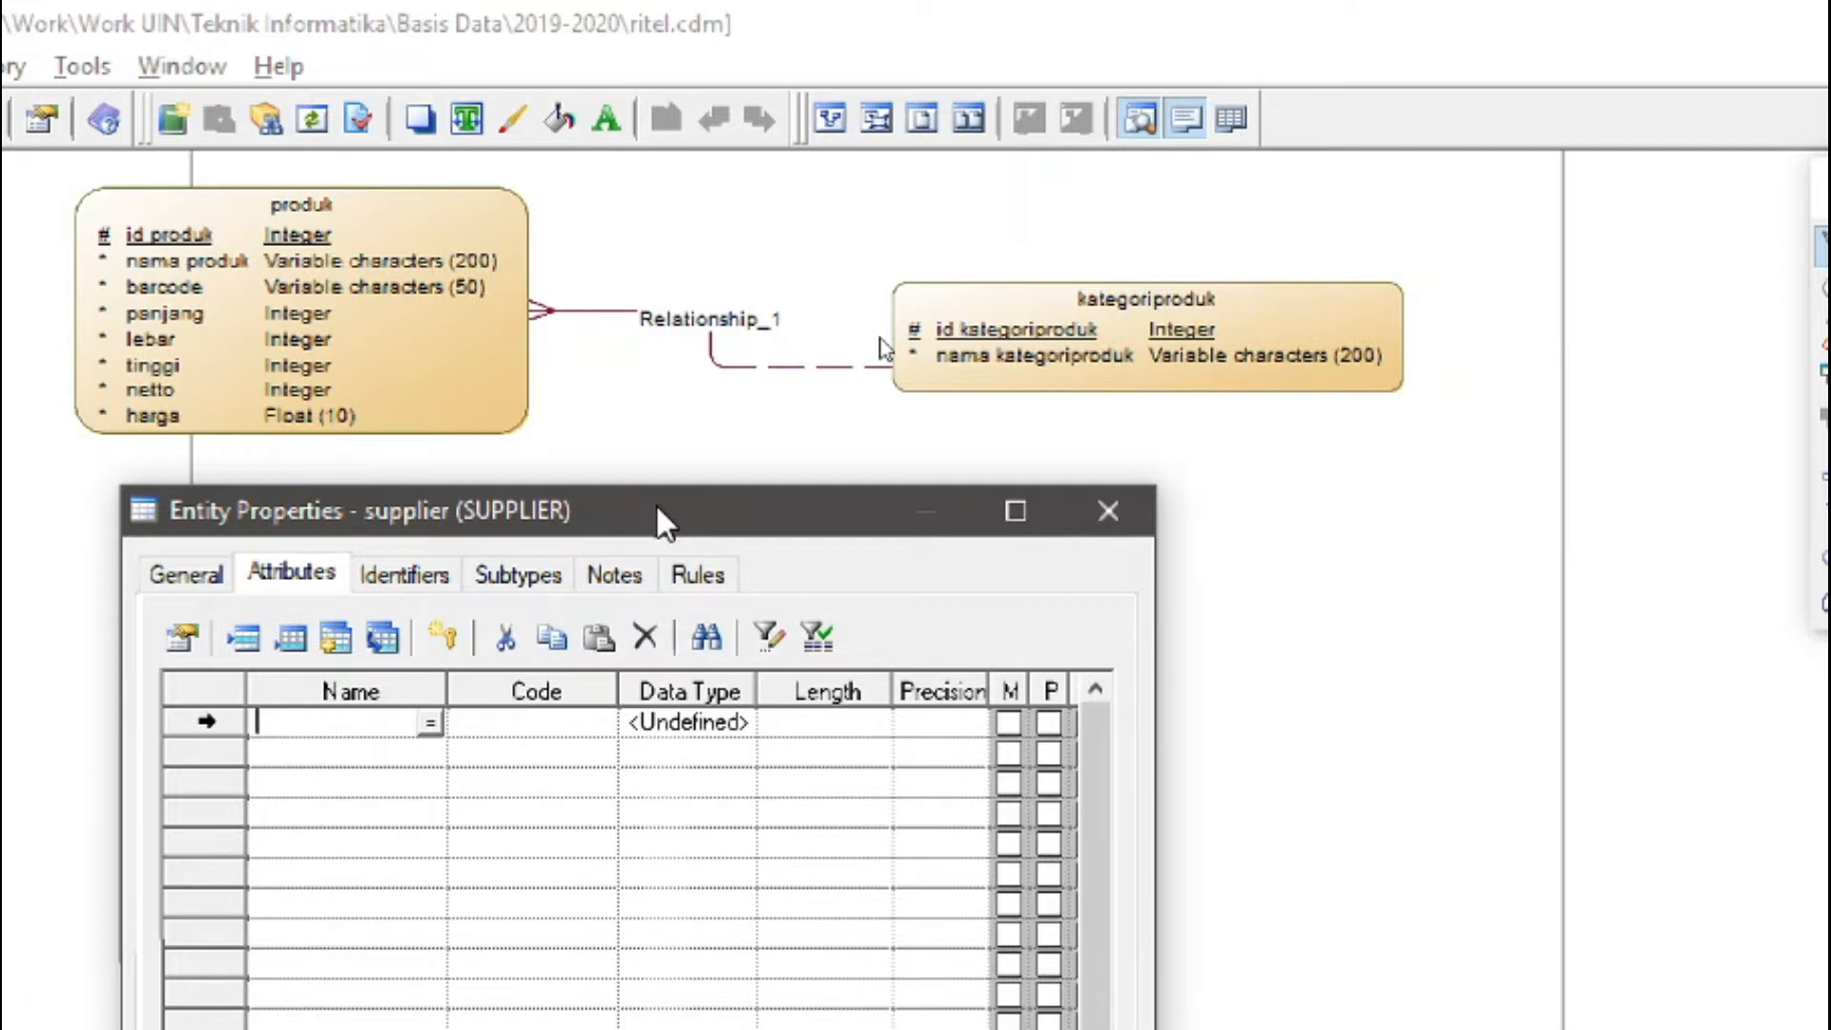
# Define the first attribute as kode supplier, Variable characters with length 4, and mark it as the primary identifier
pyautogui.write('kode supplier')
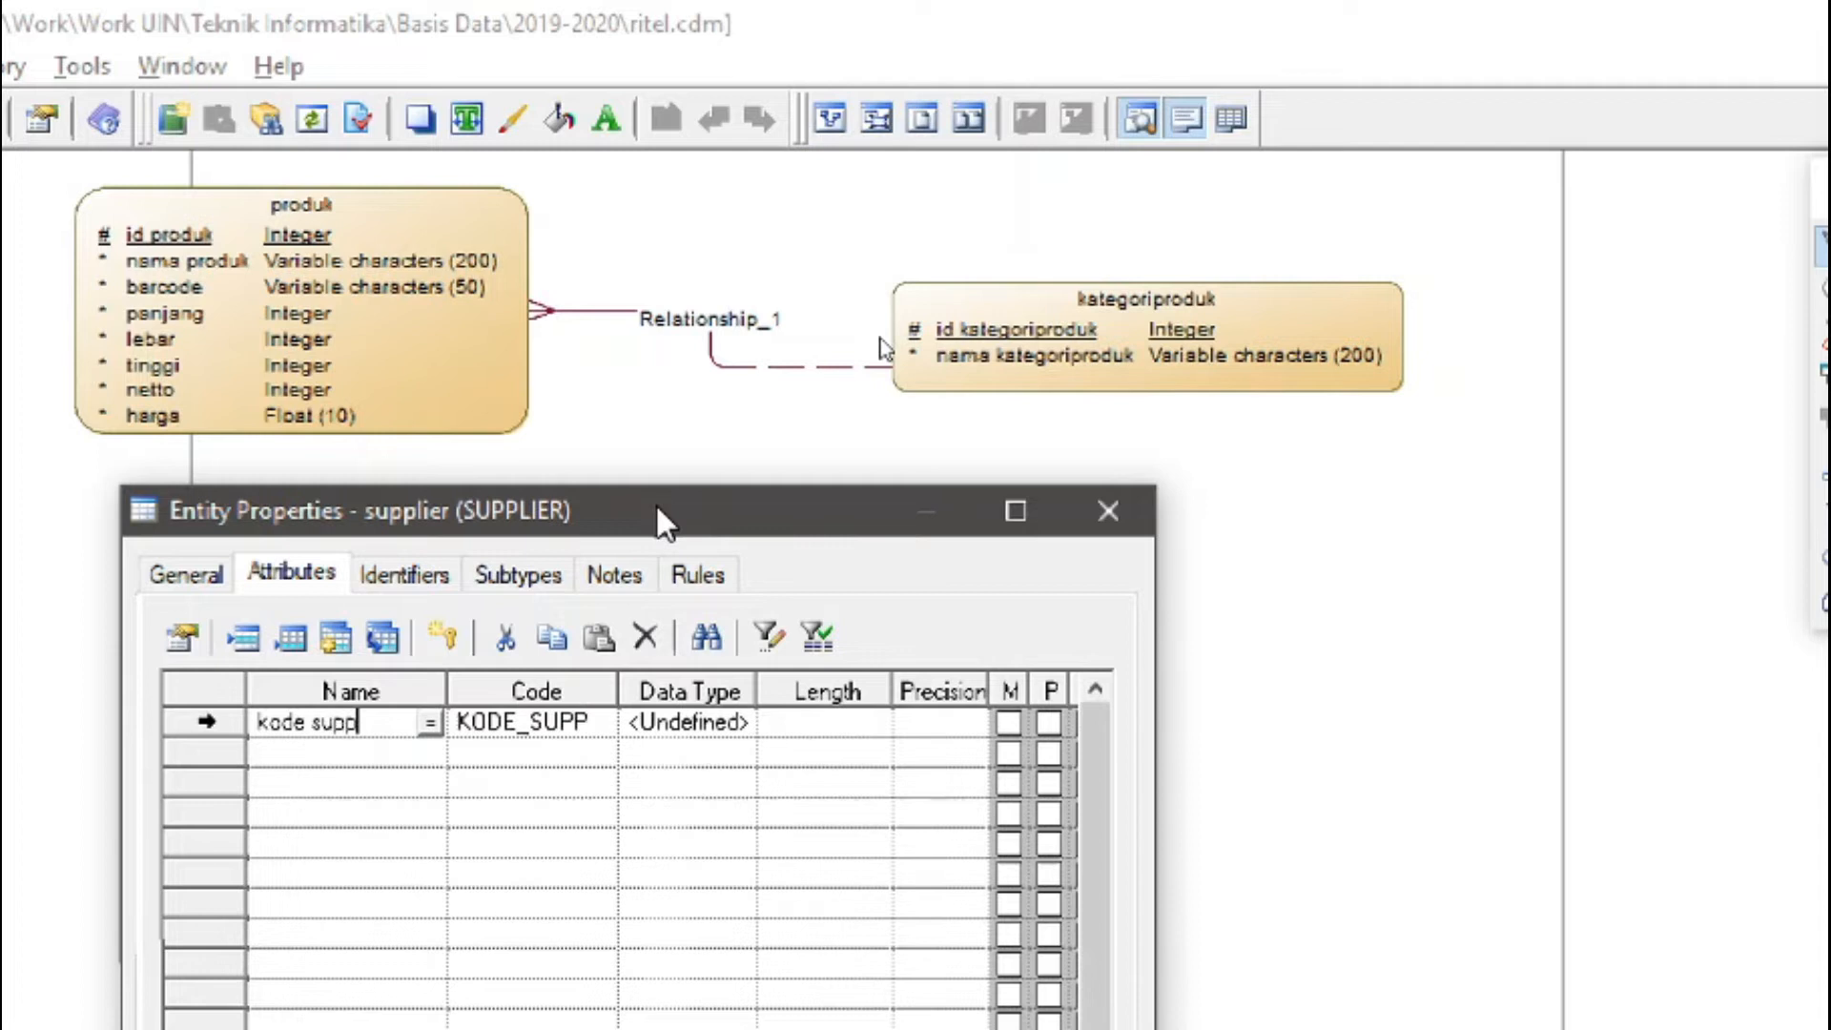
pyautogui.click(692, 722)
pyautogui.click(736, 722)
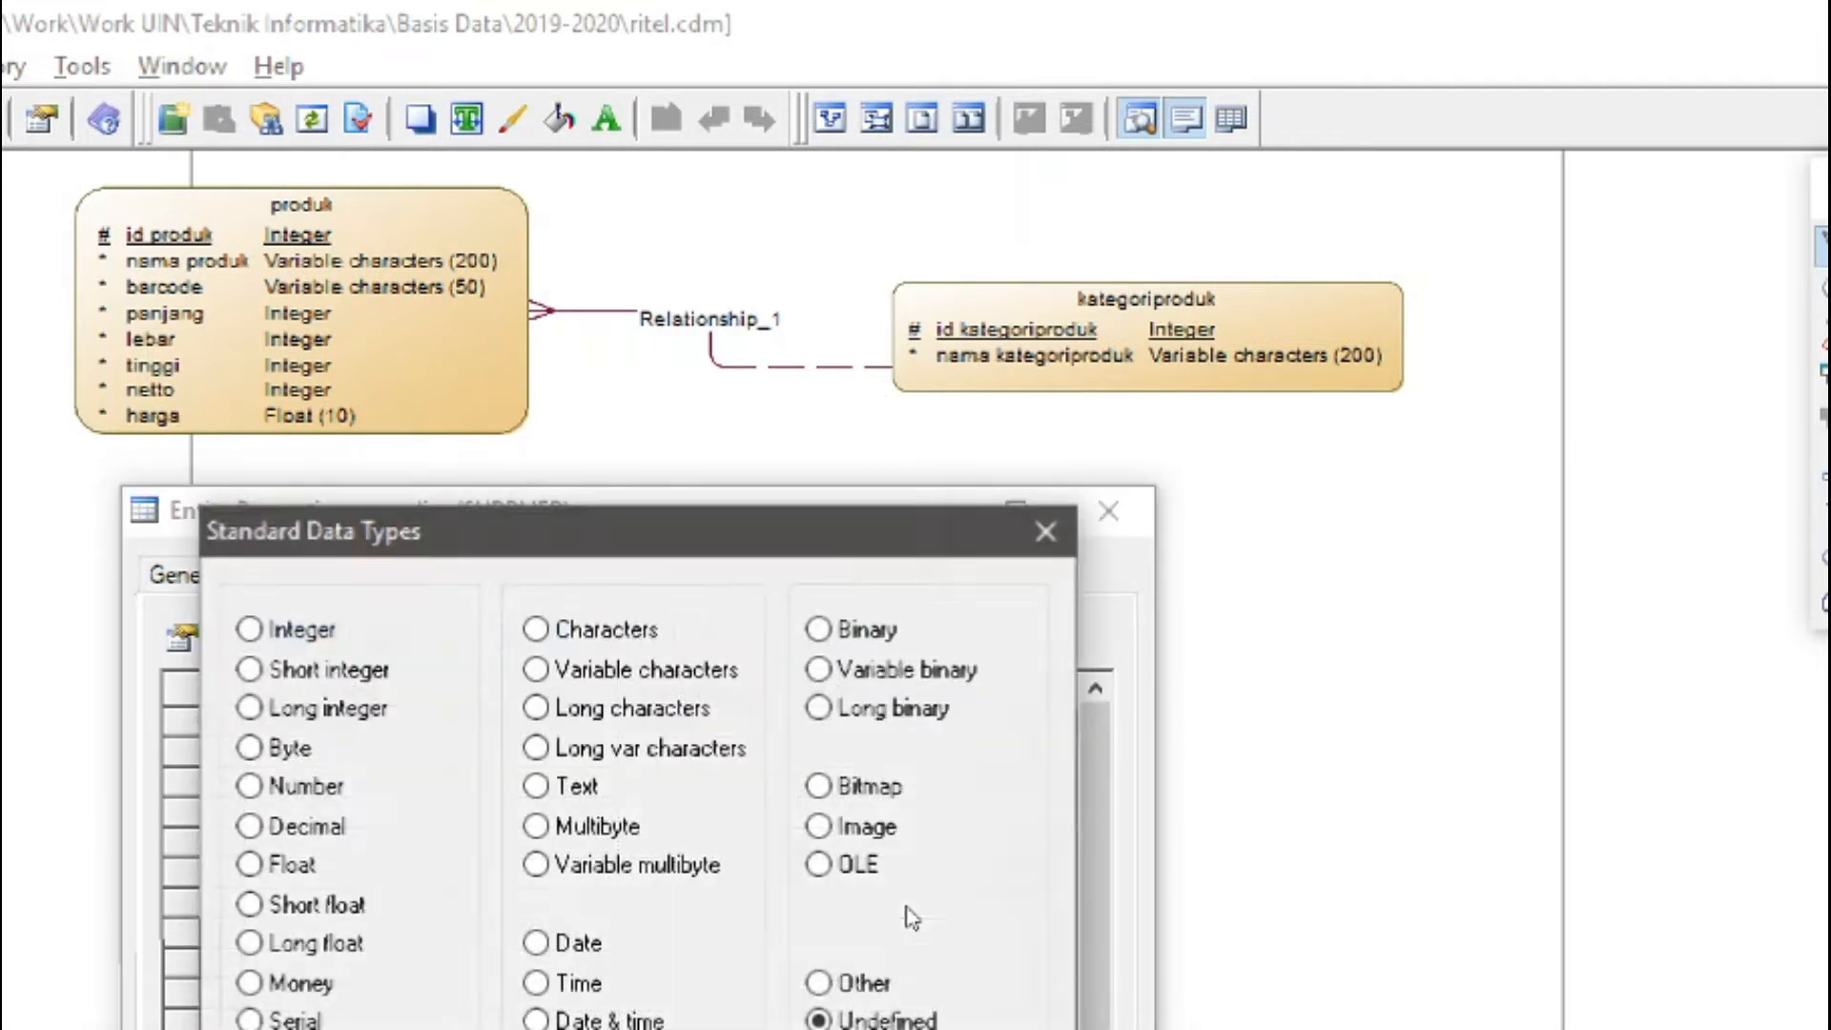
pyautogui.click(633, 156)
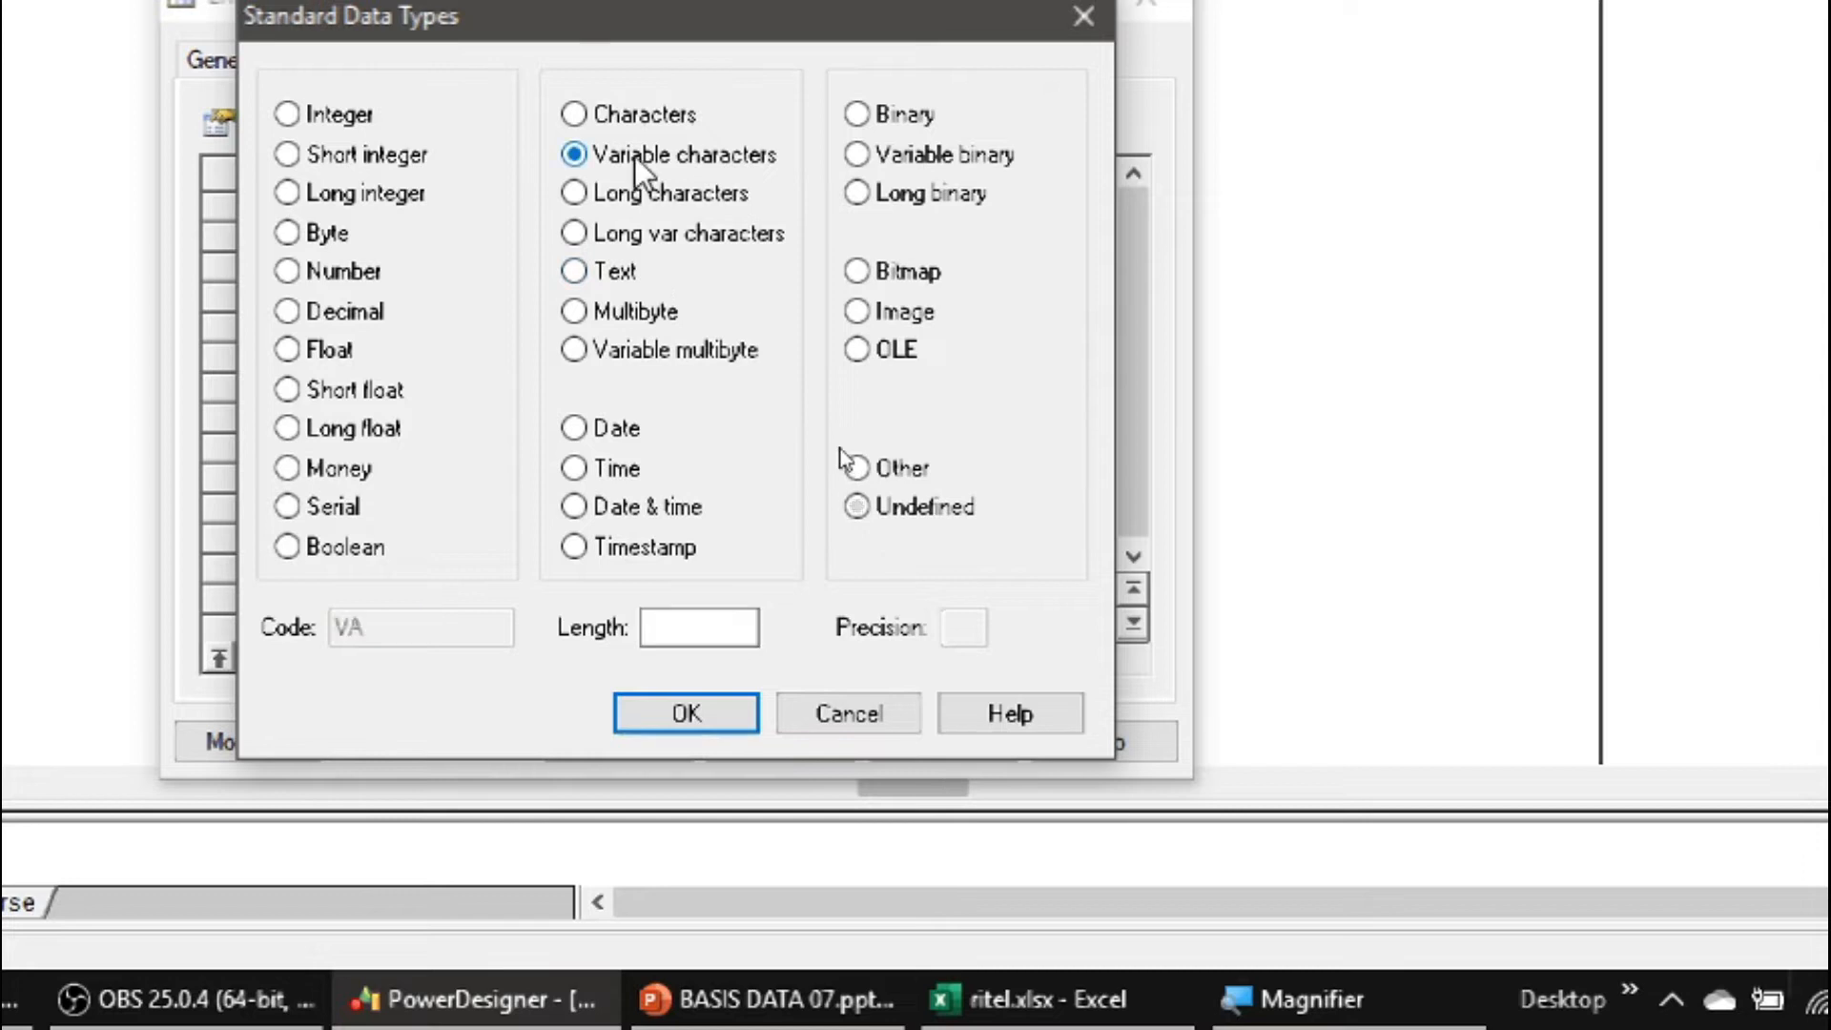
pyautogui.click(668, 628)
pyautogui.write('4')
pyautogui.click(676, 723)
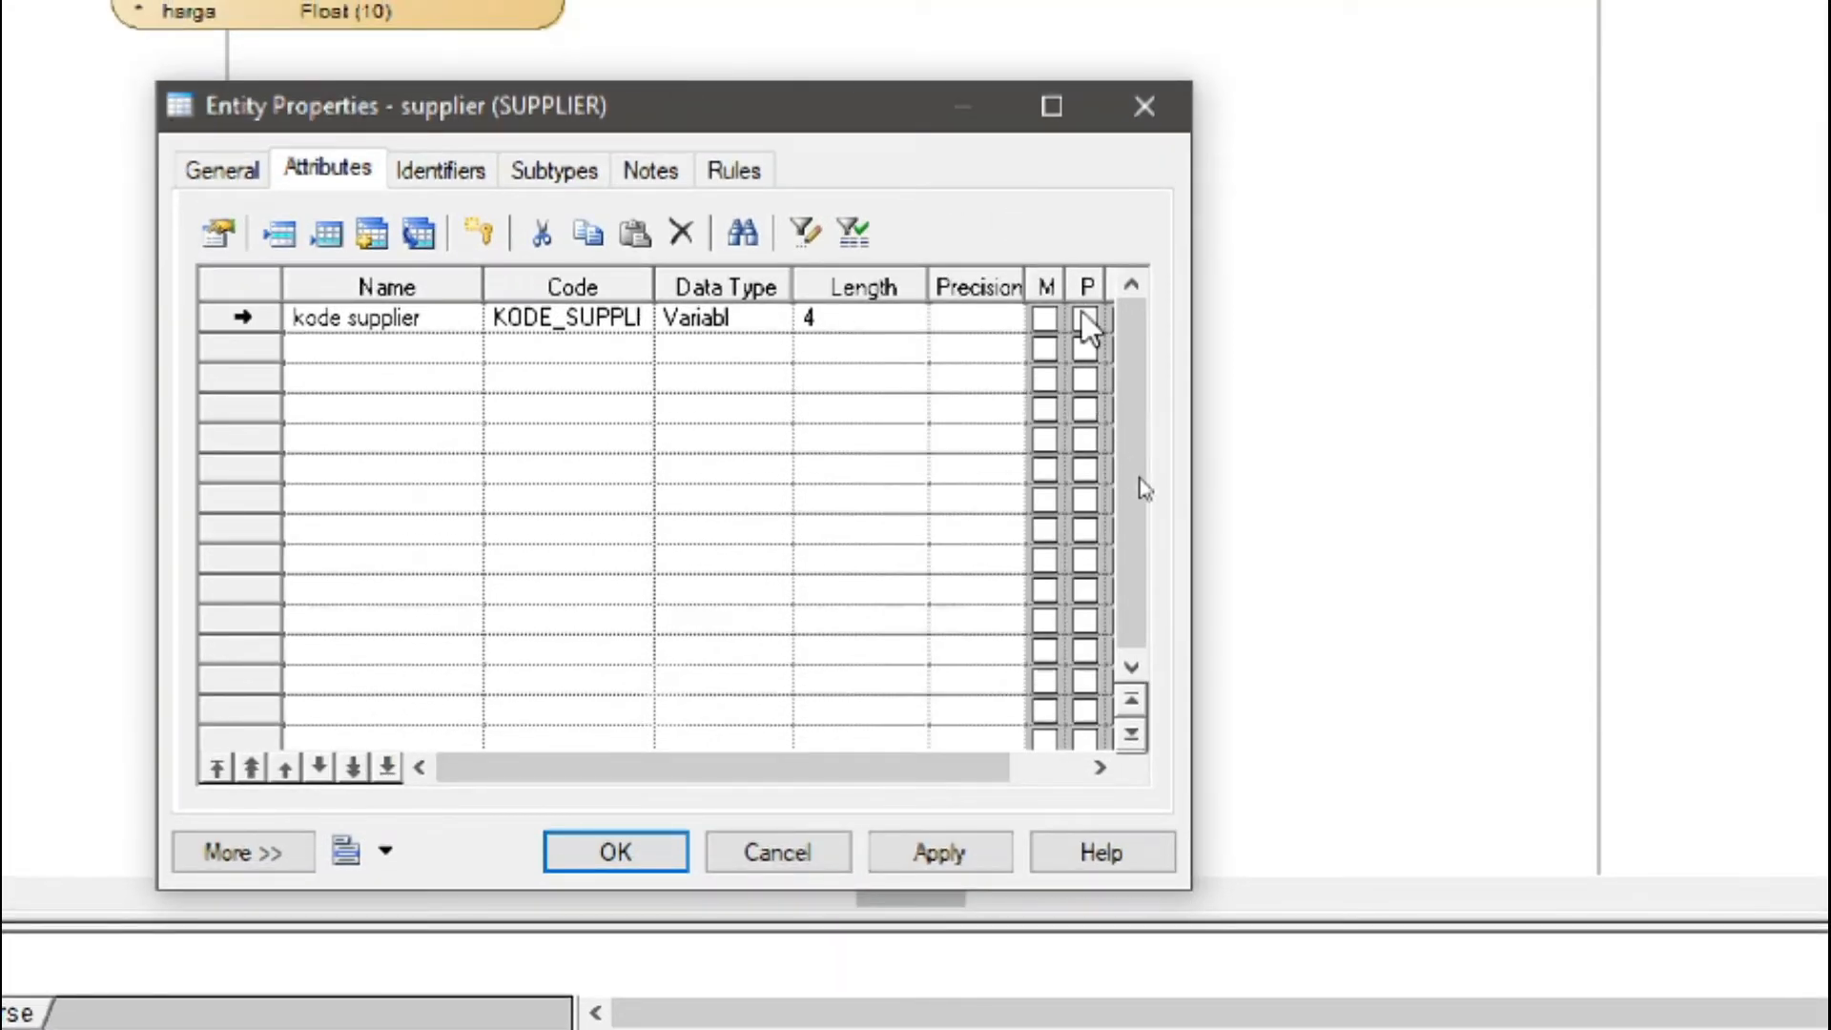
pyautogui.click(1084, 318)
pyautogui.click(1083, 317)
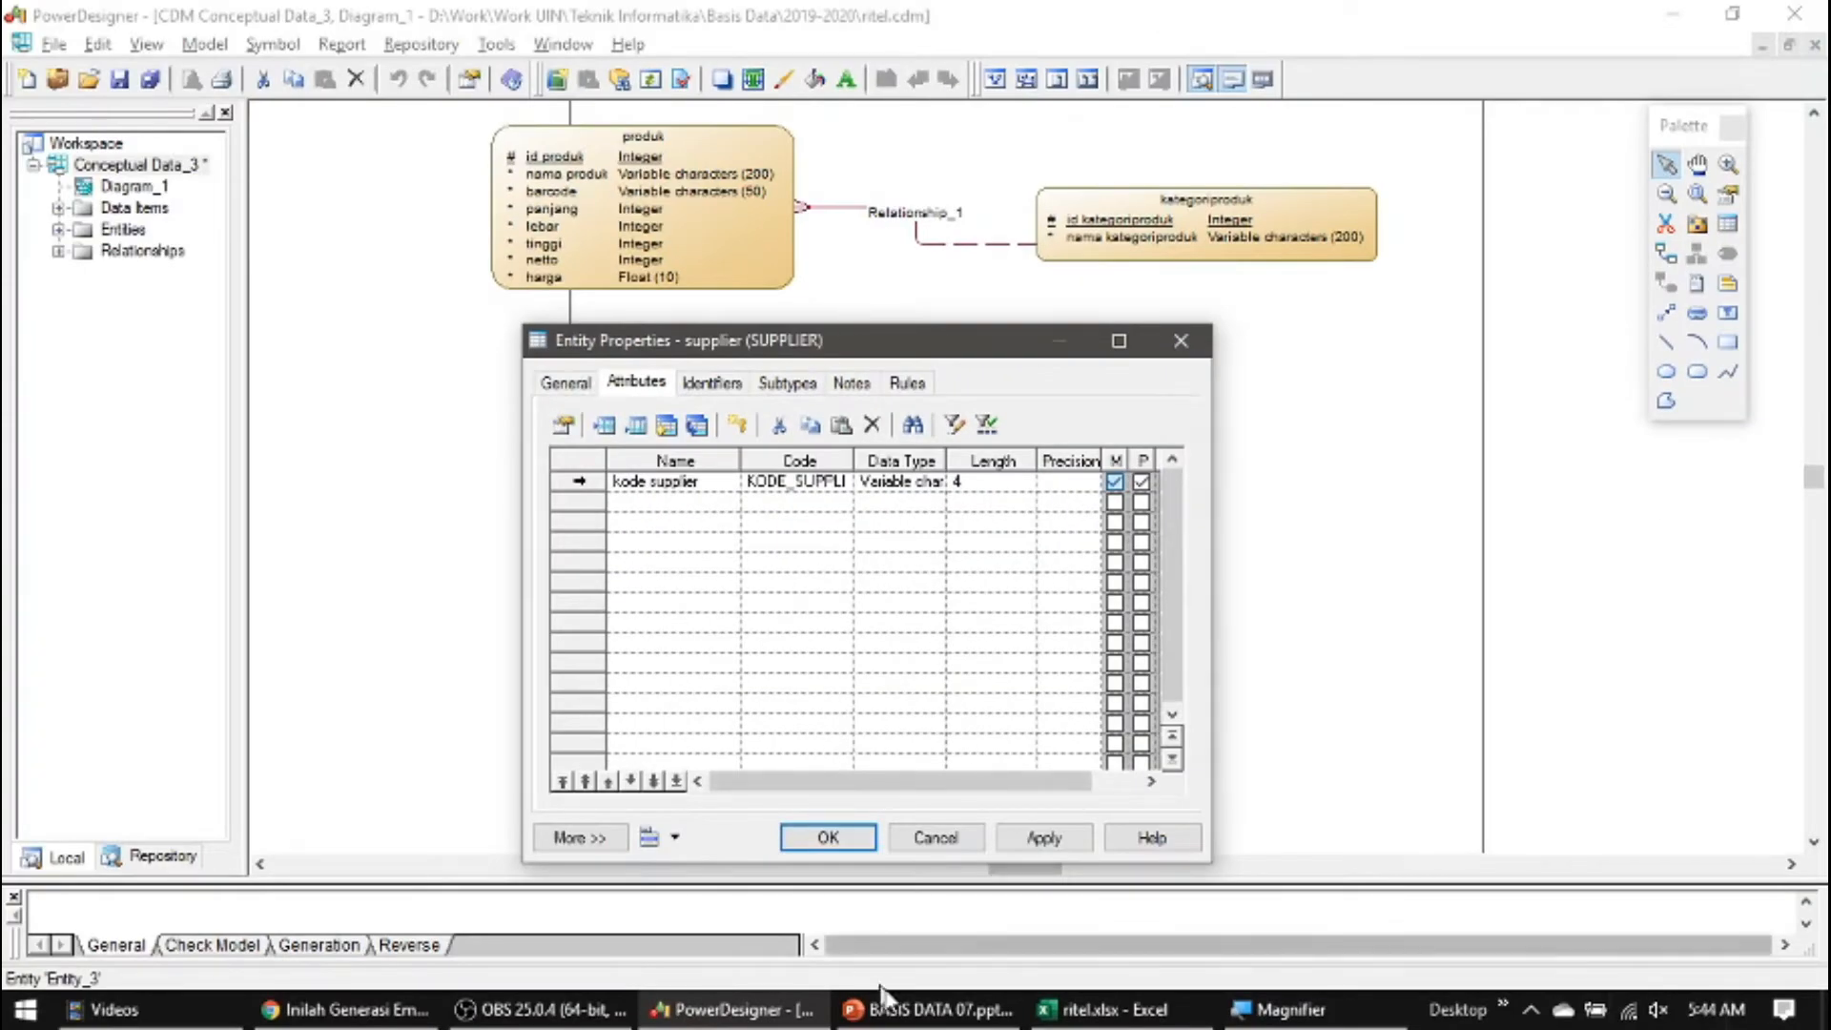
# Check the assignment slide in PowerPoint, return to PowerDesigner, and add a second supplier attribute named nama supplier
pyautogui.click(906, 1011)
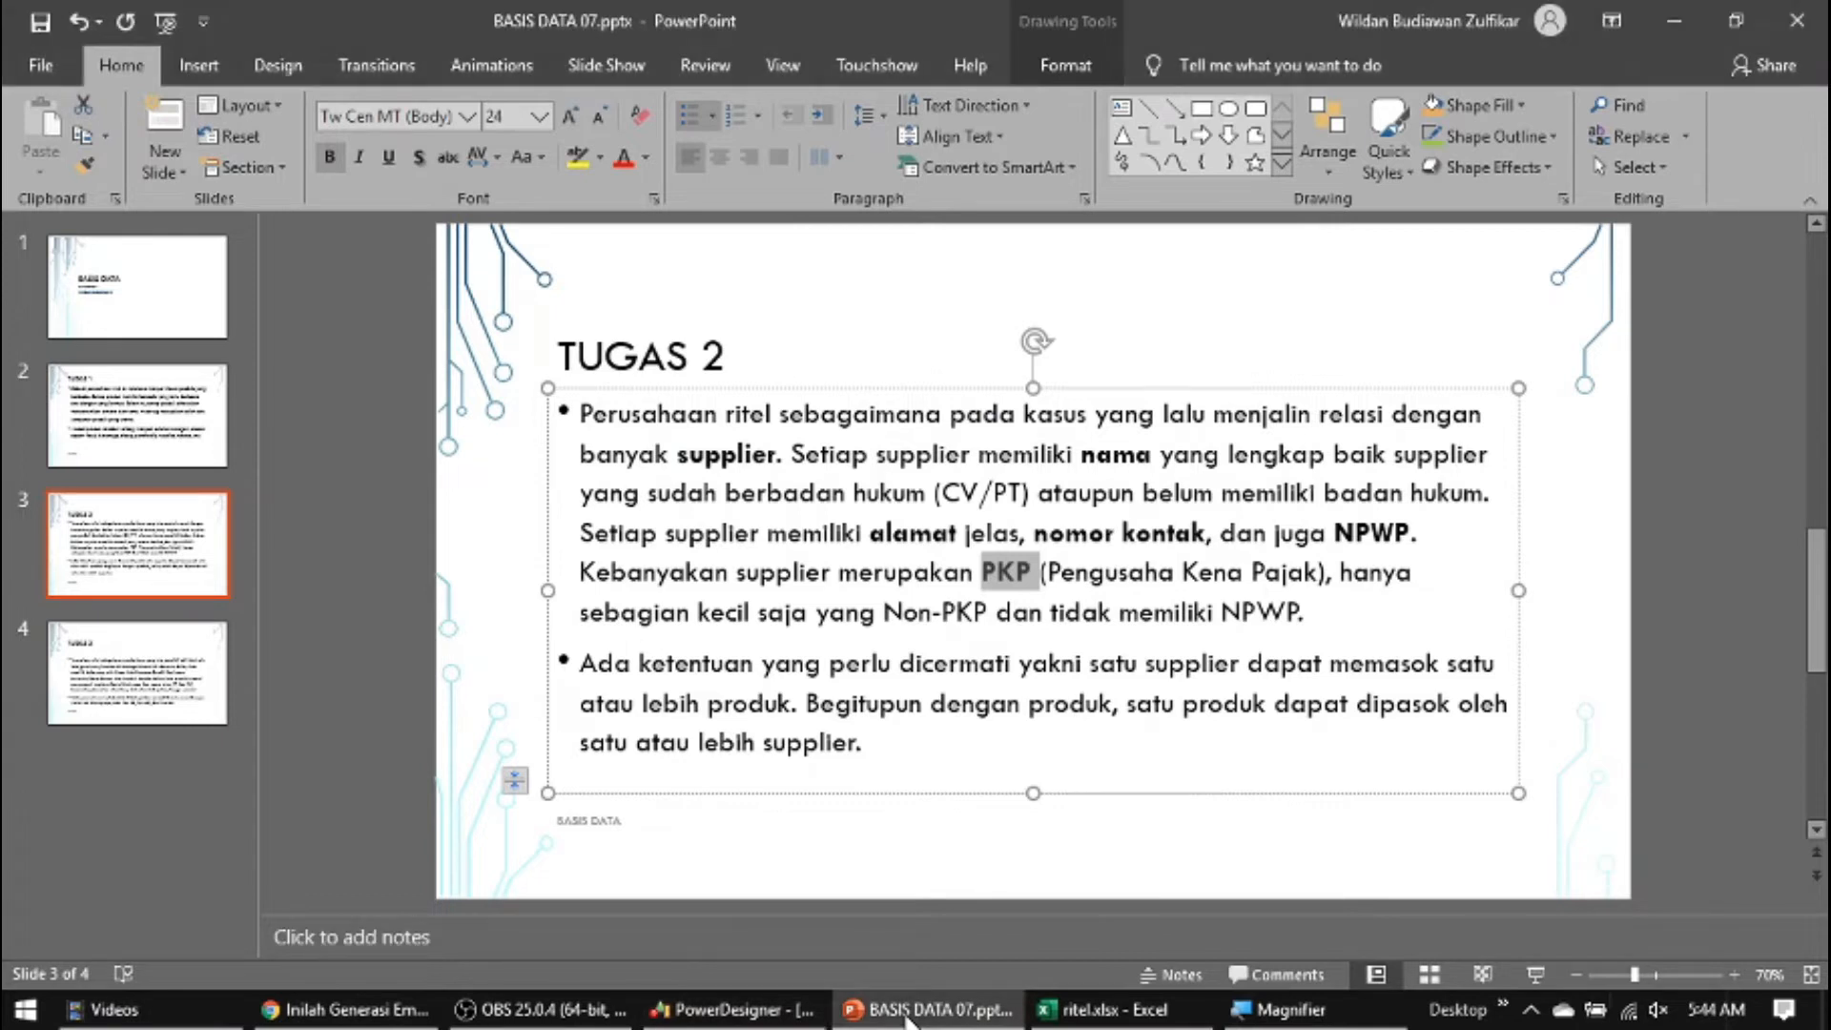
pyautogui.click(732, 1009)
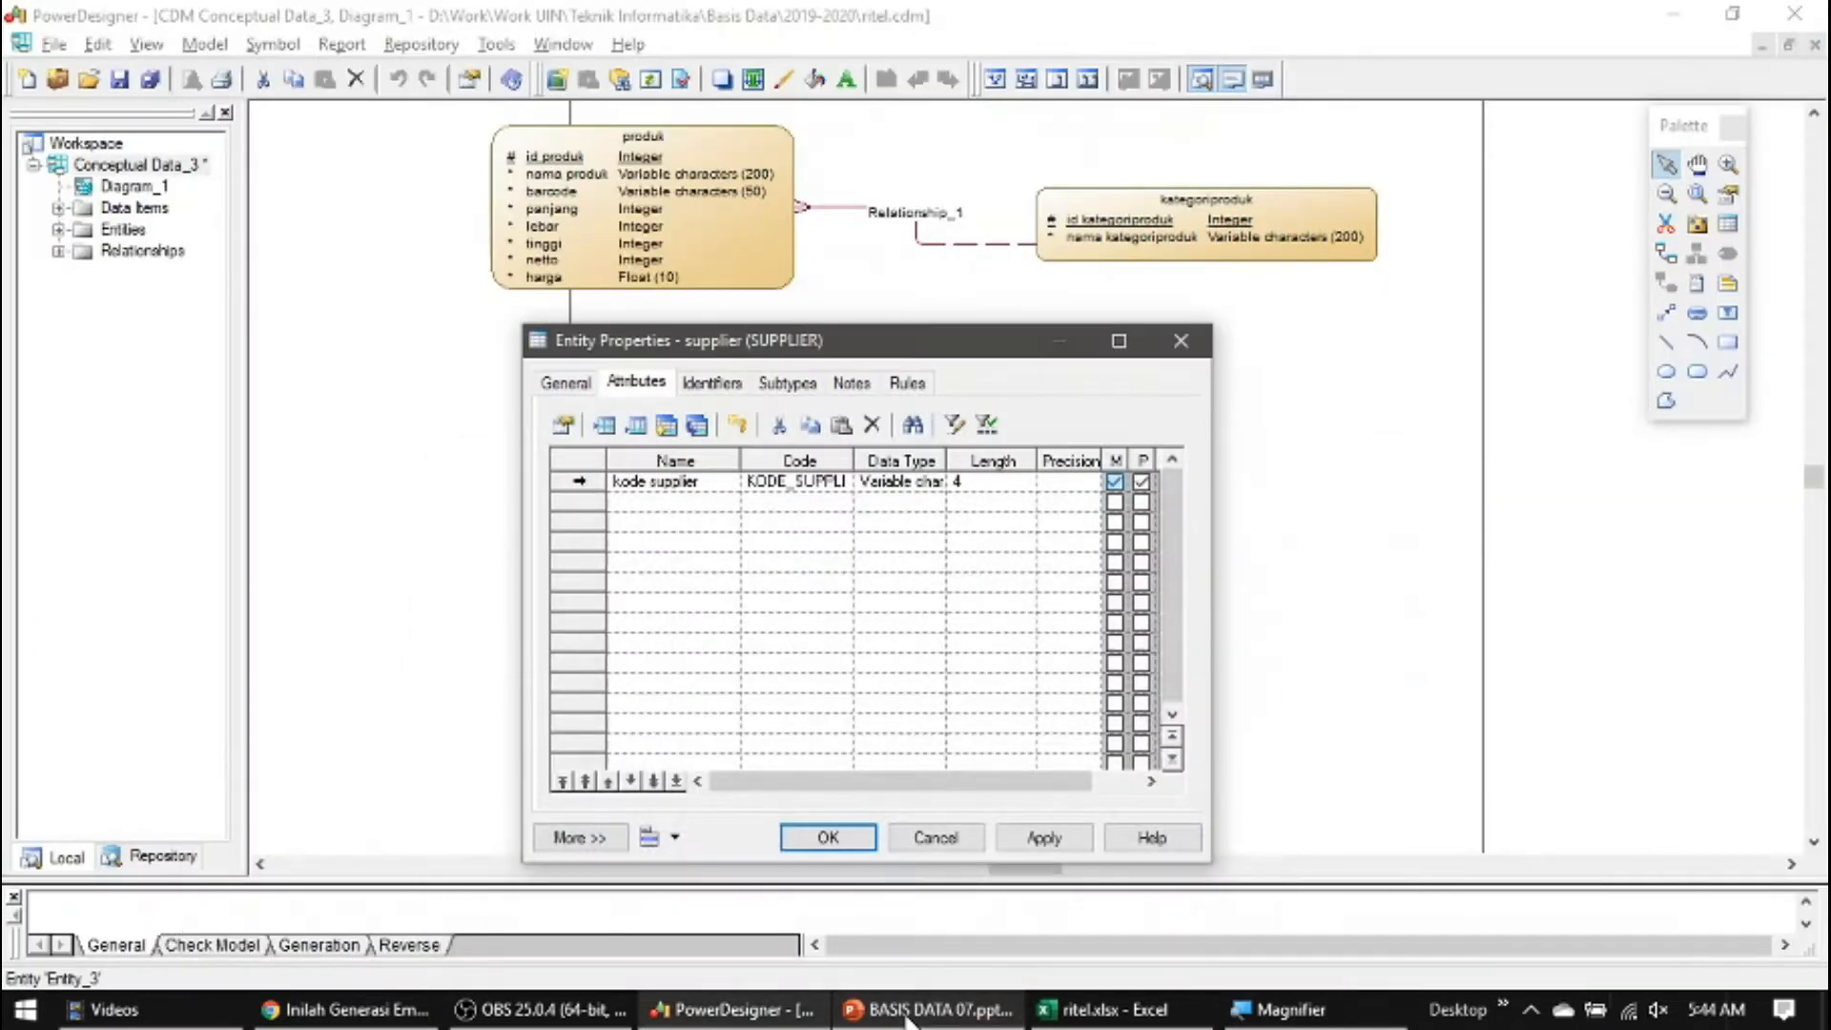
pyautogui.click(656, 503)
pyautogui.click(680, 503)
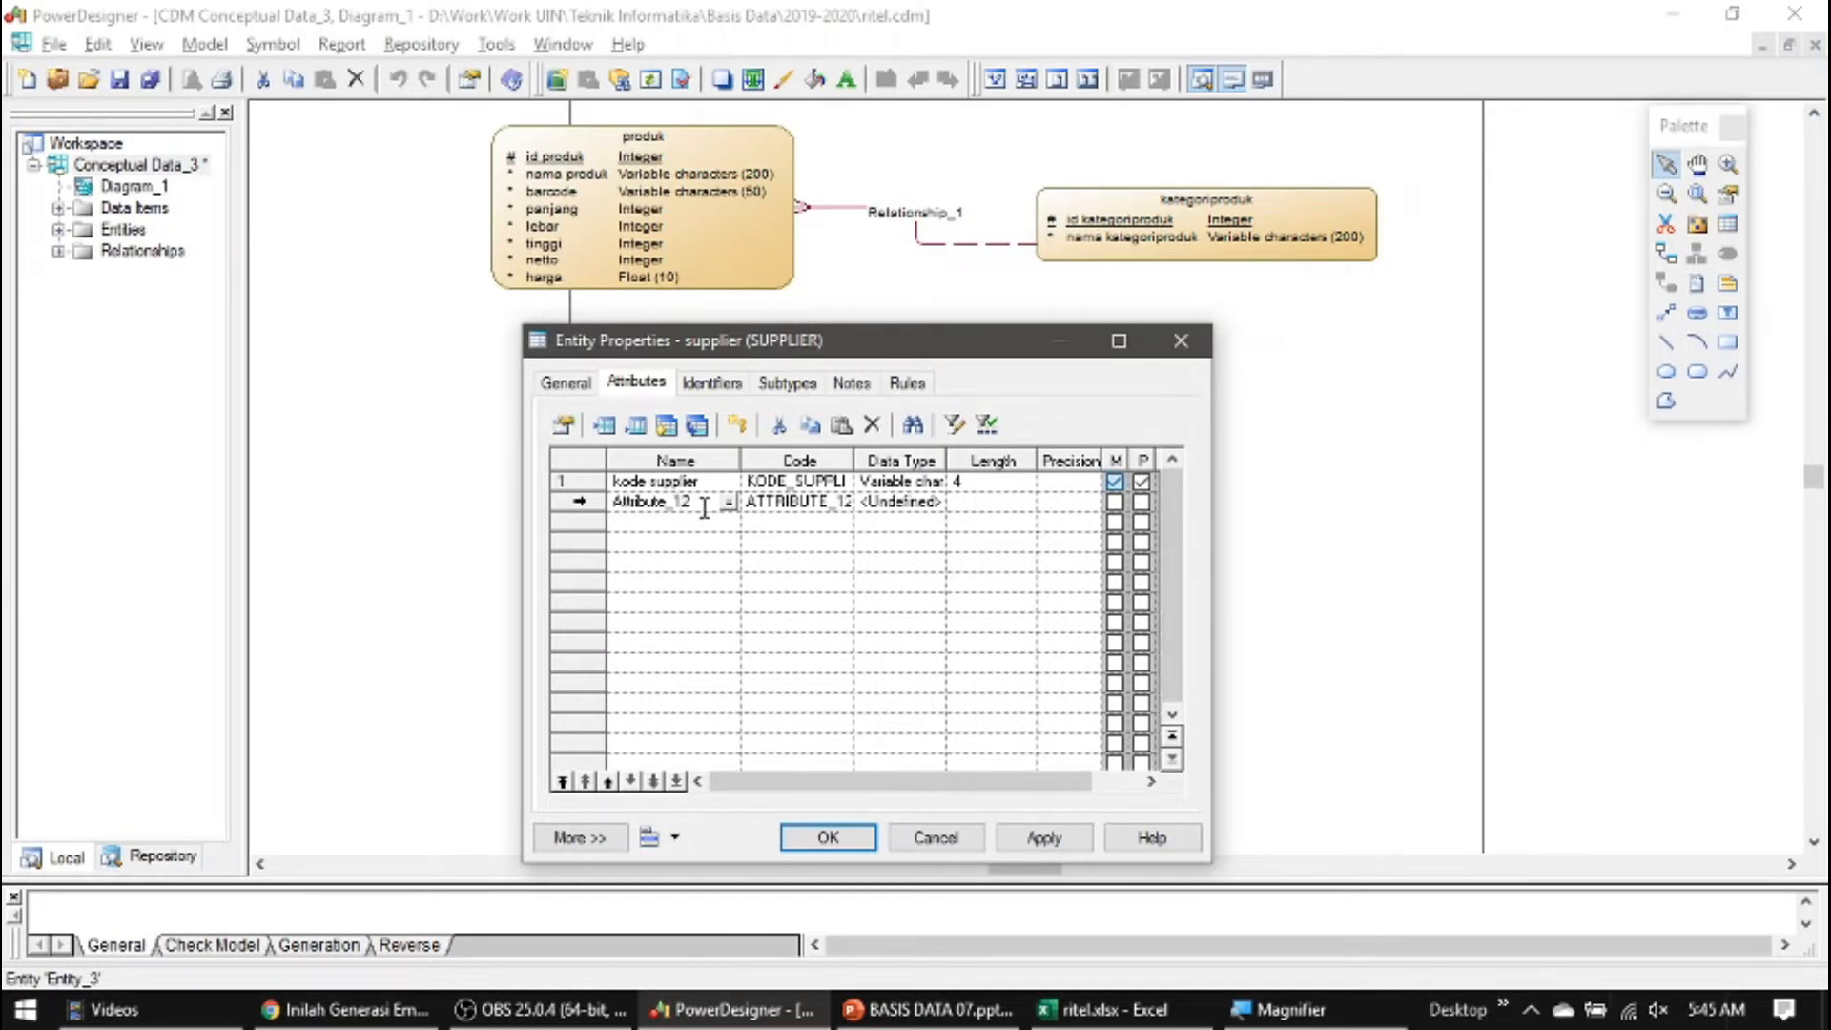
pyautogui.press('BackSpace')
pyautogui.press('BackSpace')
pyautogui.press('BackSpace')
pyautogui.press('BackSpace')
pyautogui.press('BackSpace')
pyautogui.press('BackSpace')
pyautogui.press('BackSpace')
pyautogui.press('BackSpace')
pyautogui.press('BackSpace')
pyautogui.press('BackSpace')
pyautogui.press('BackSpace')
pyautogui.press('BackSpace')
pyautogui.write('nama supp')
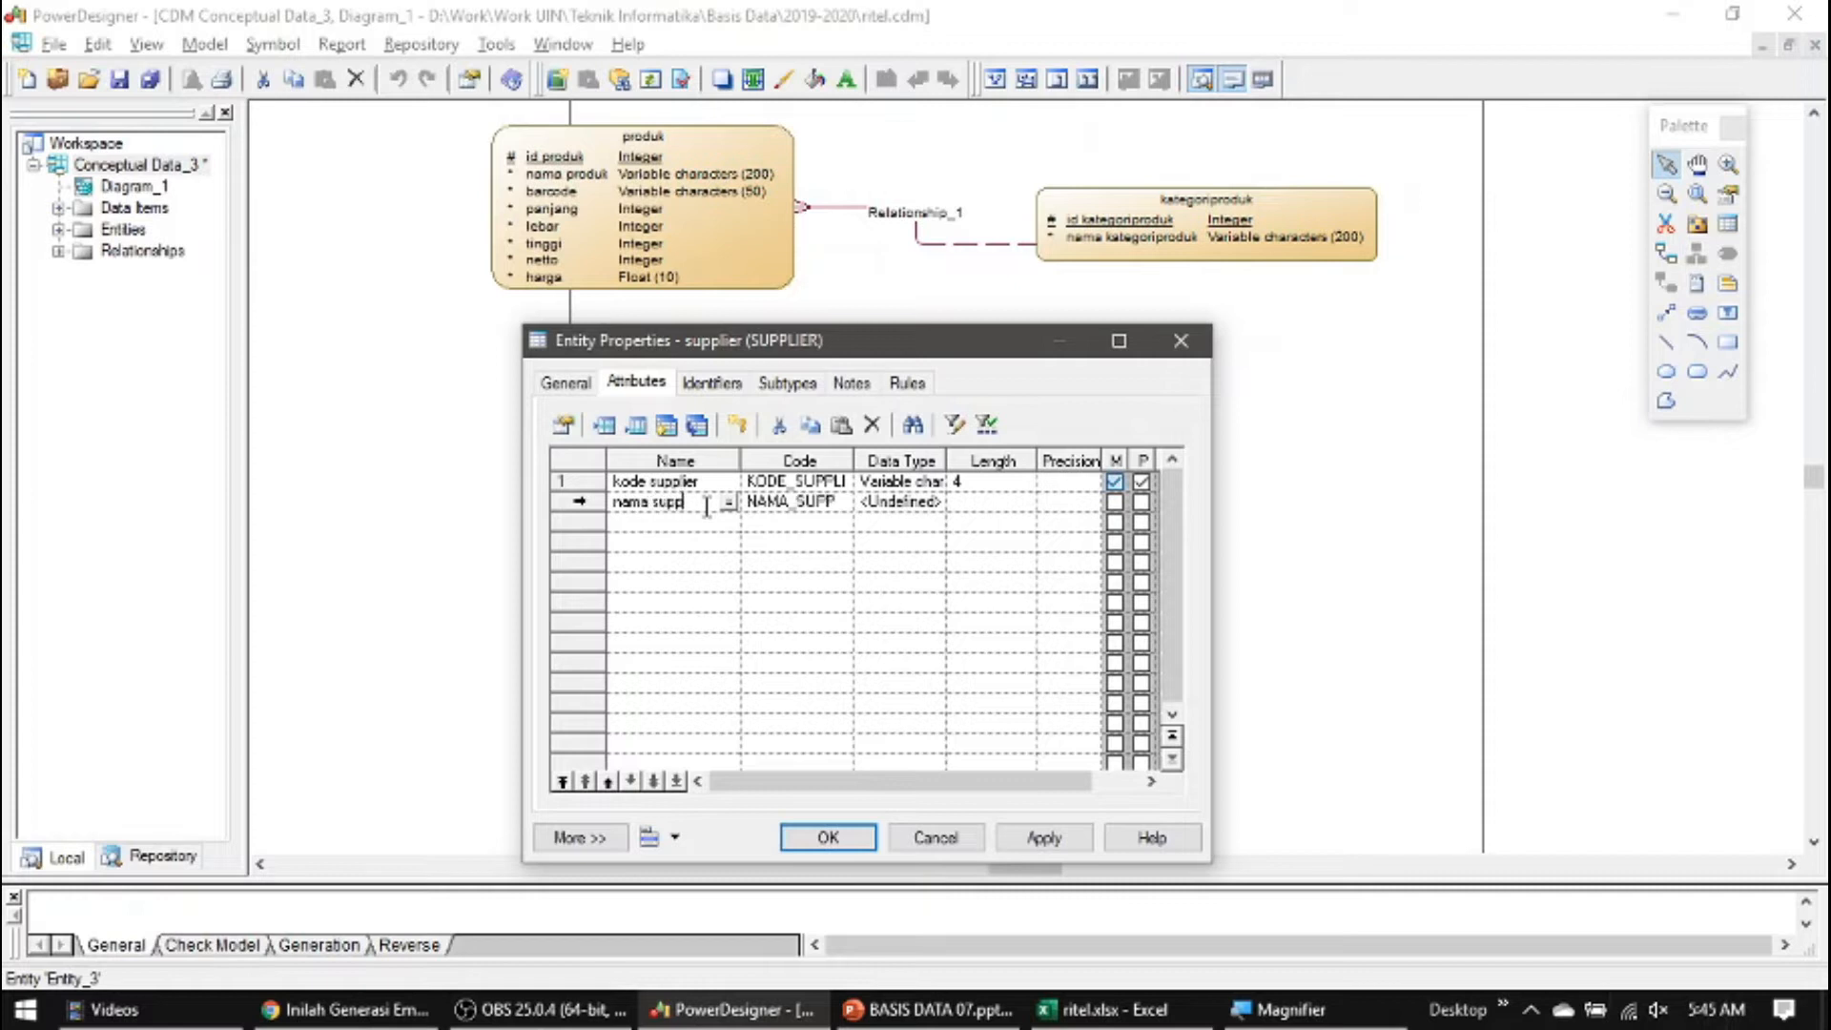
pyautogui.write('lier')
# Set the data type of nama supplier to Variable characters with length 200
pyautogui.click(878, 506)
pyautogui.click(915, 503)
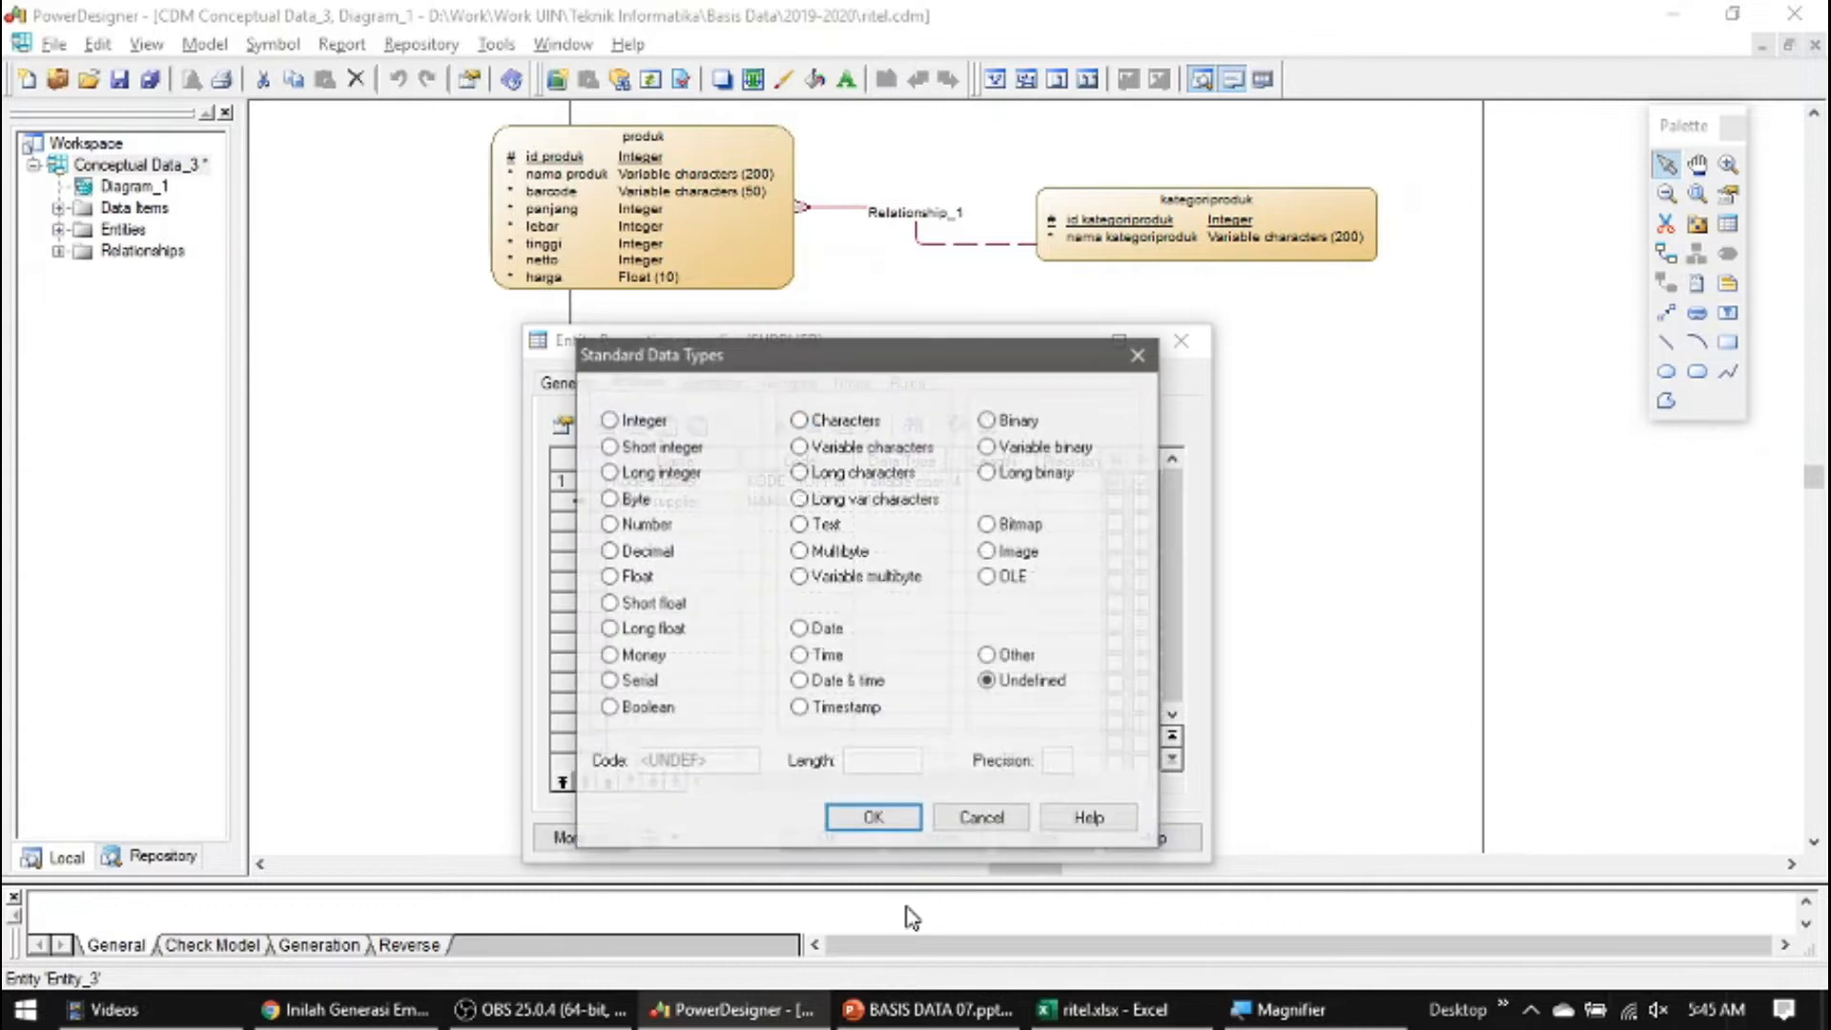
pyautogui.click(870, 448)
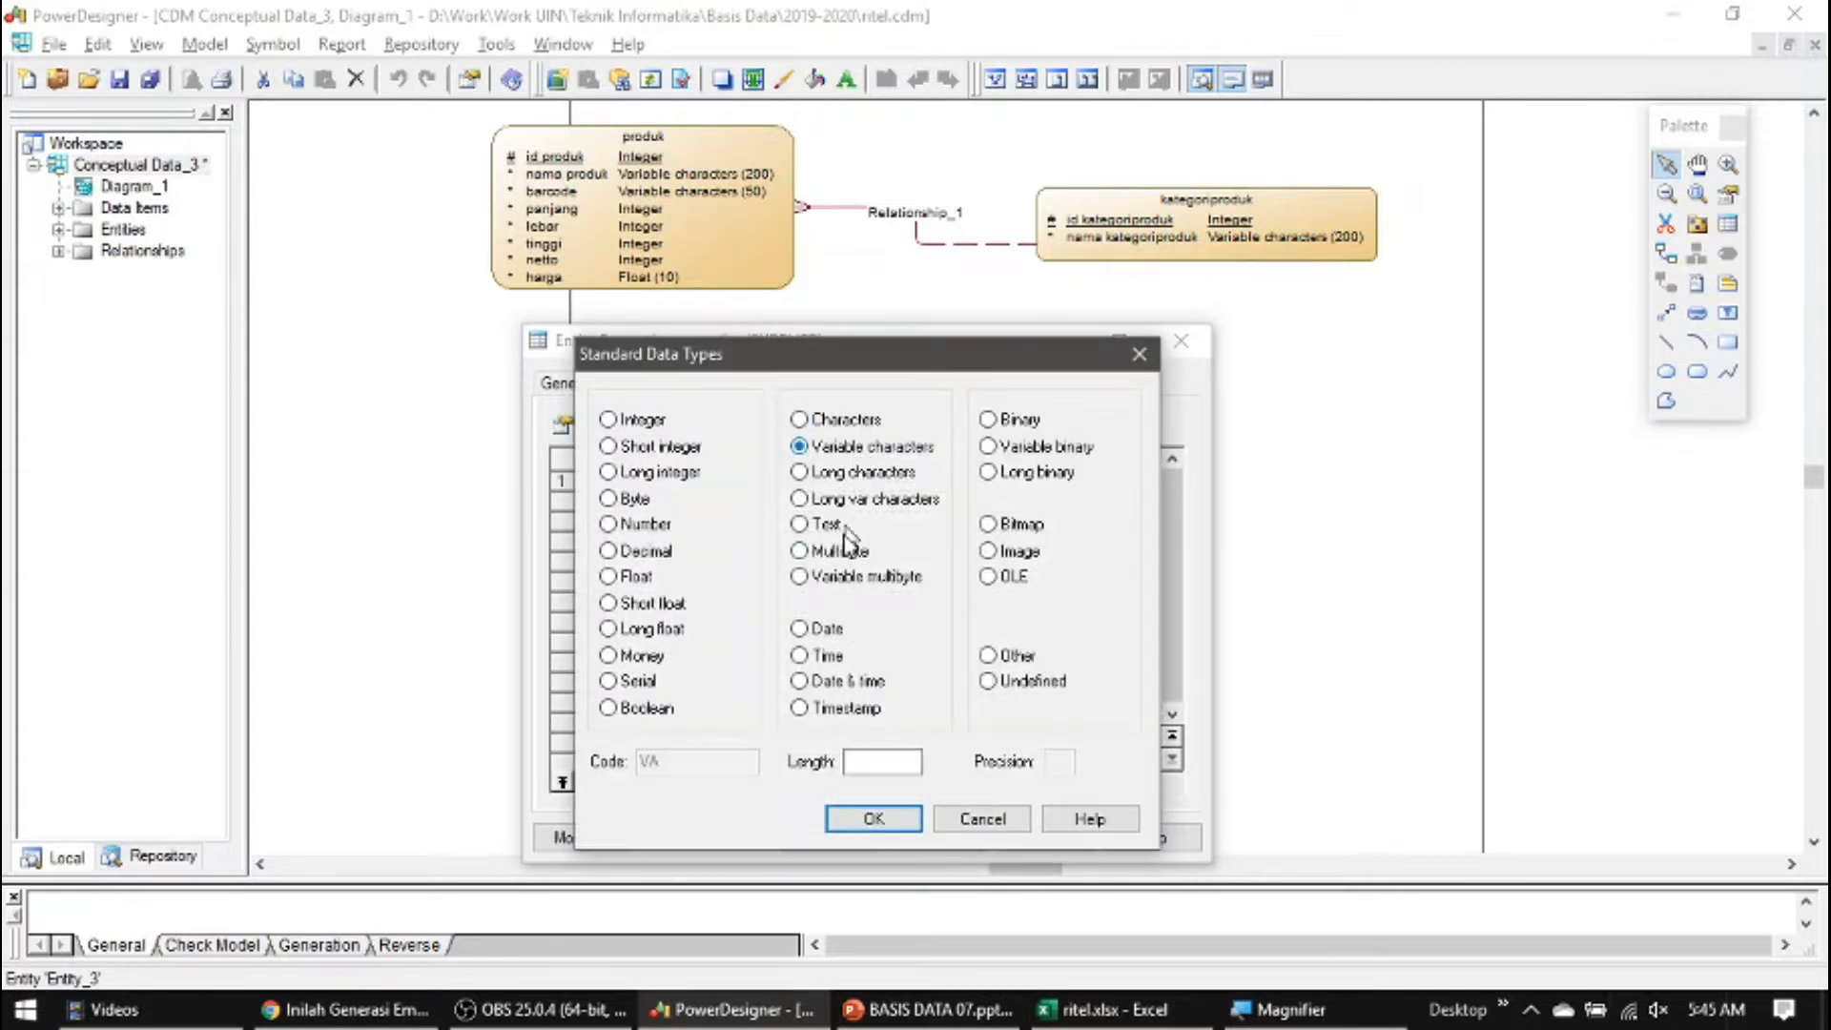
pyautogui.click(876, 761)
pyautogui.write('200')
pyautogui.press('Return')
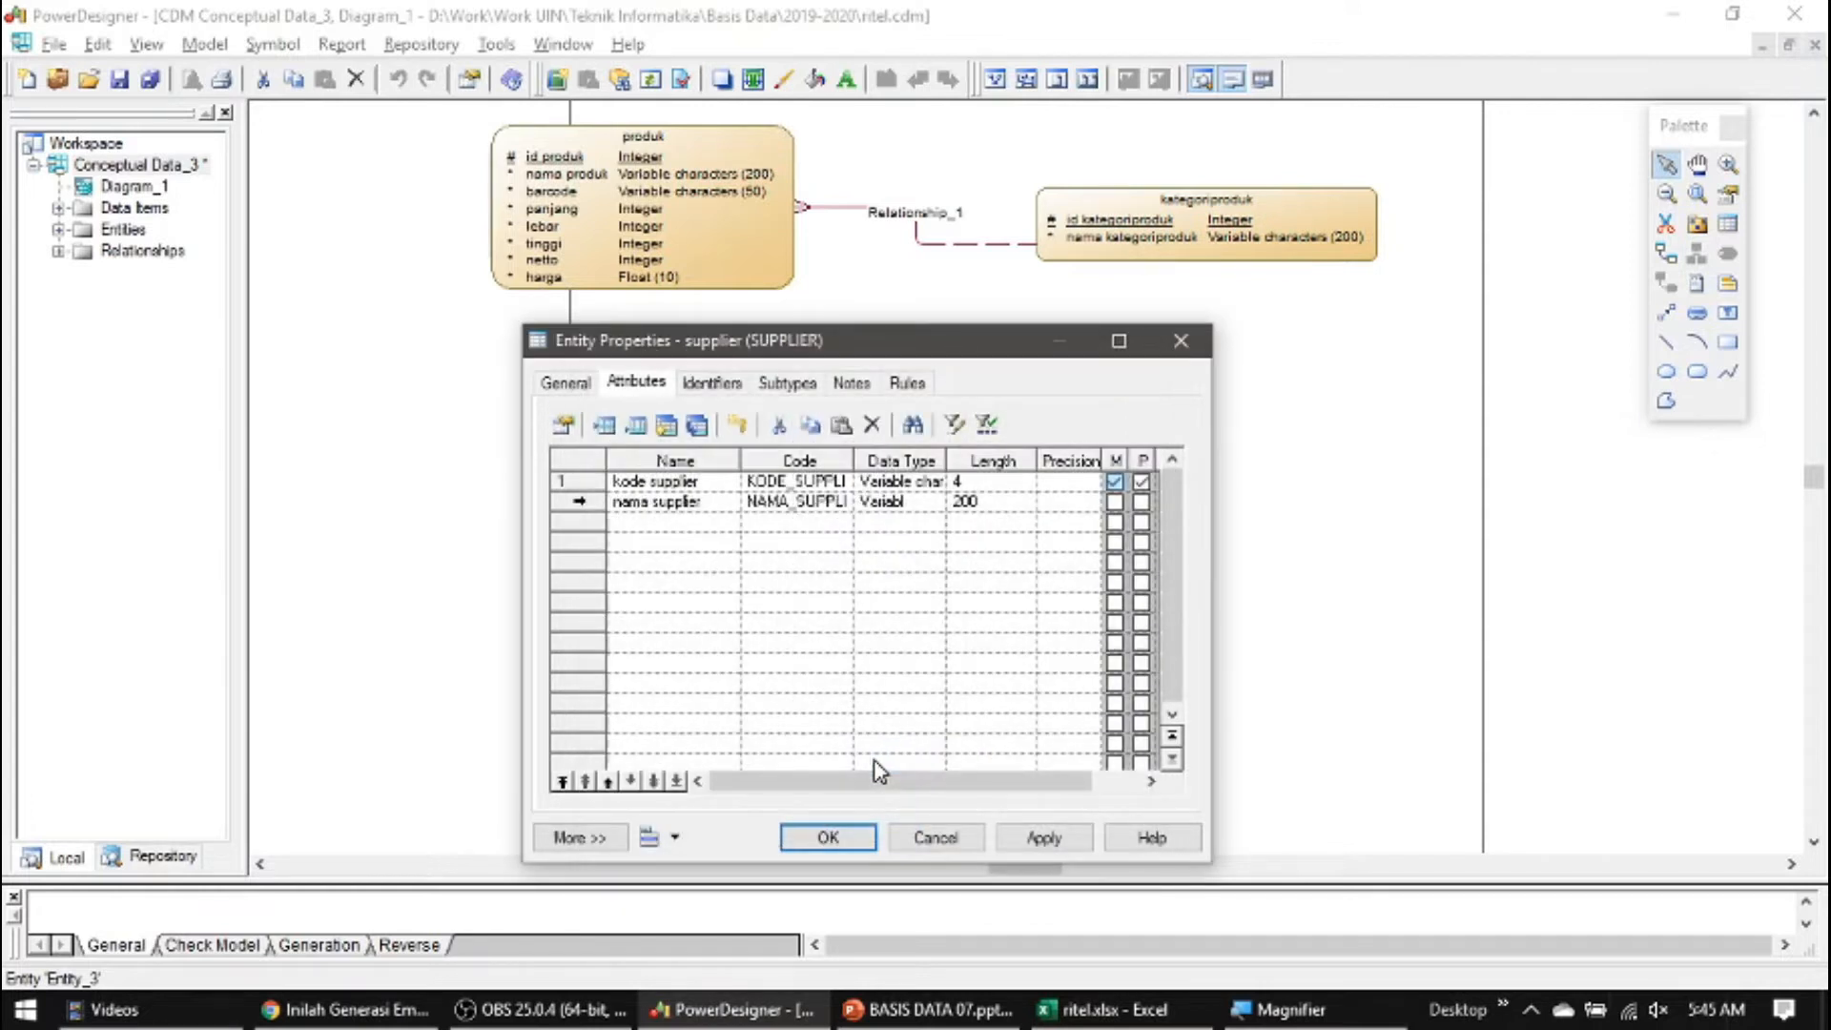
# Consult the assignment slide in PowerPoint again, return to PowerDesigner, and add a third supplier attribute named alamat supplier
pyautogui.hotkey('alt', 'Tab')
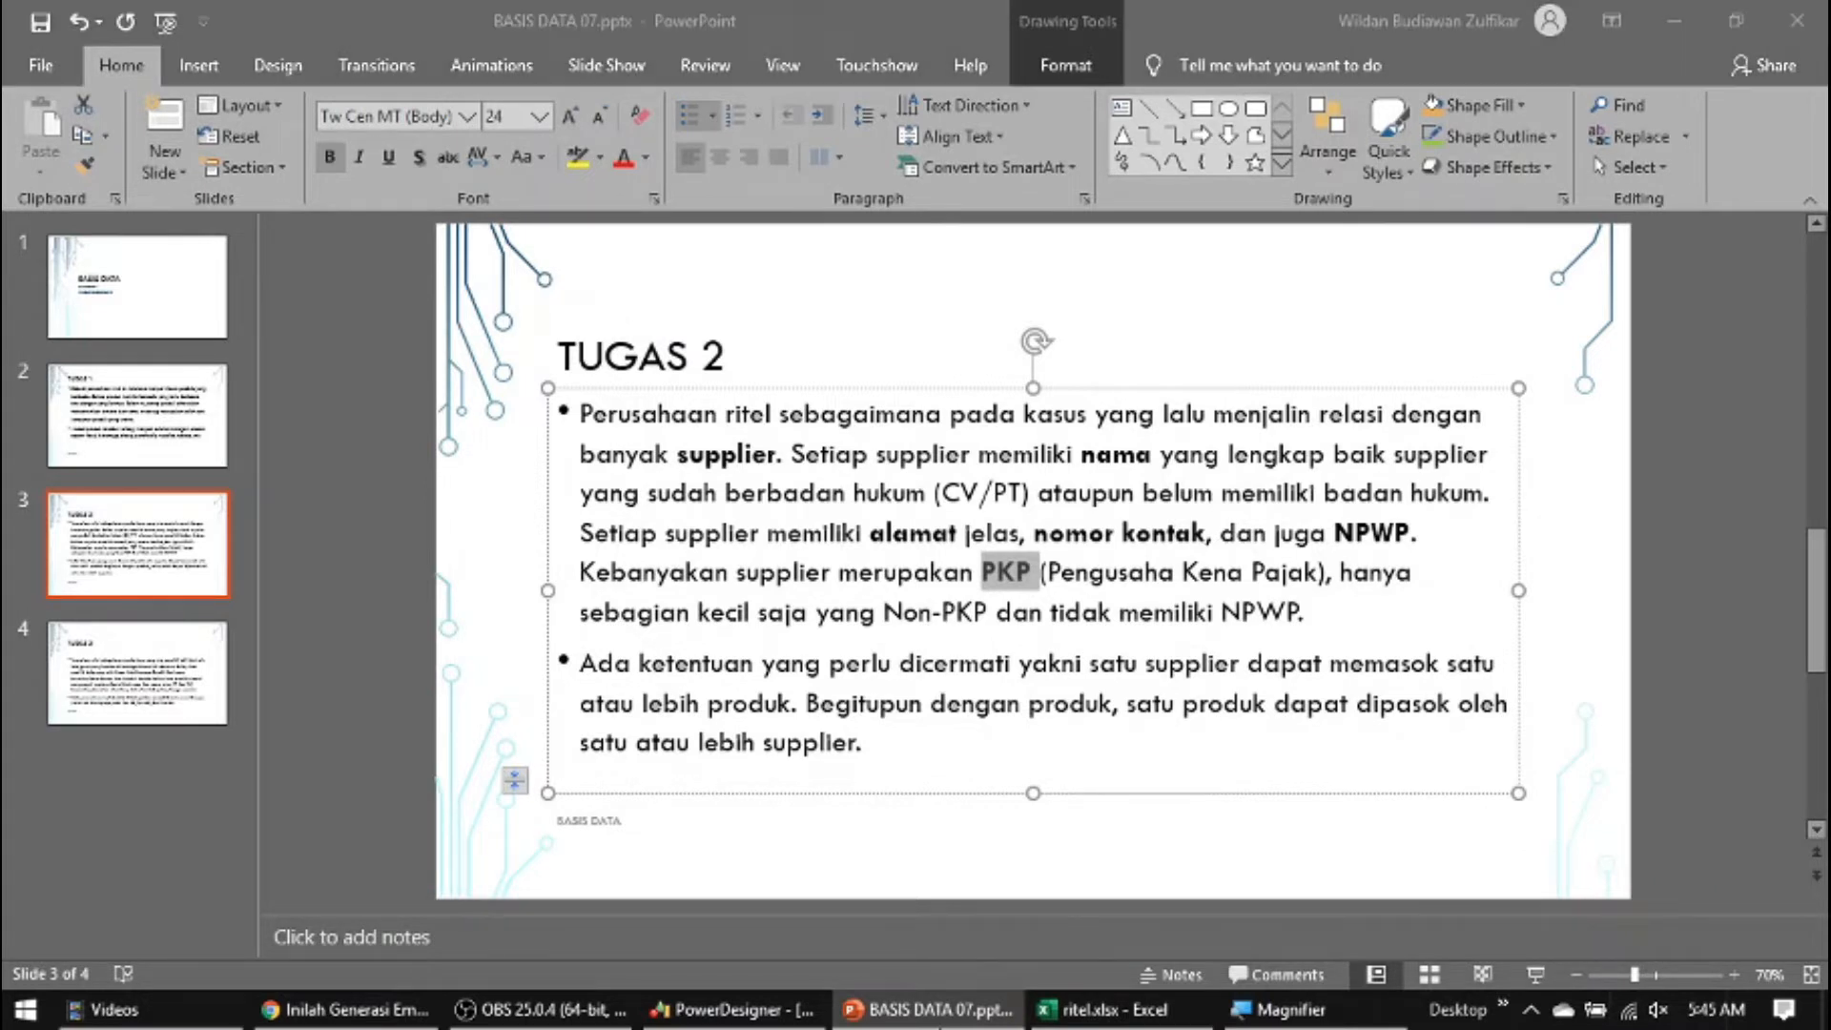
pyautogui.hotkey('alt', 'Tab')
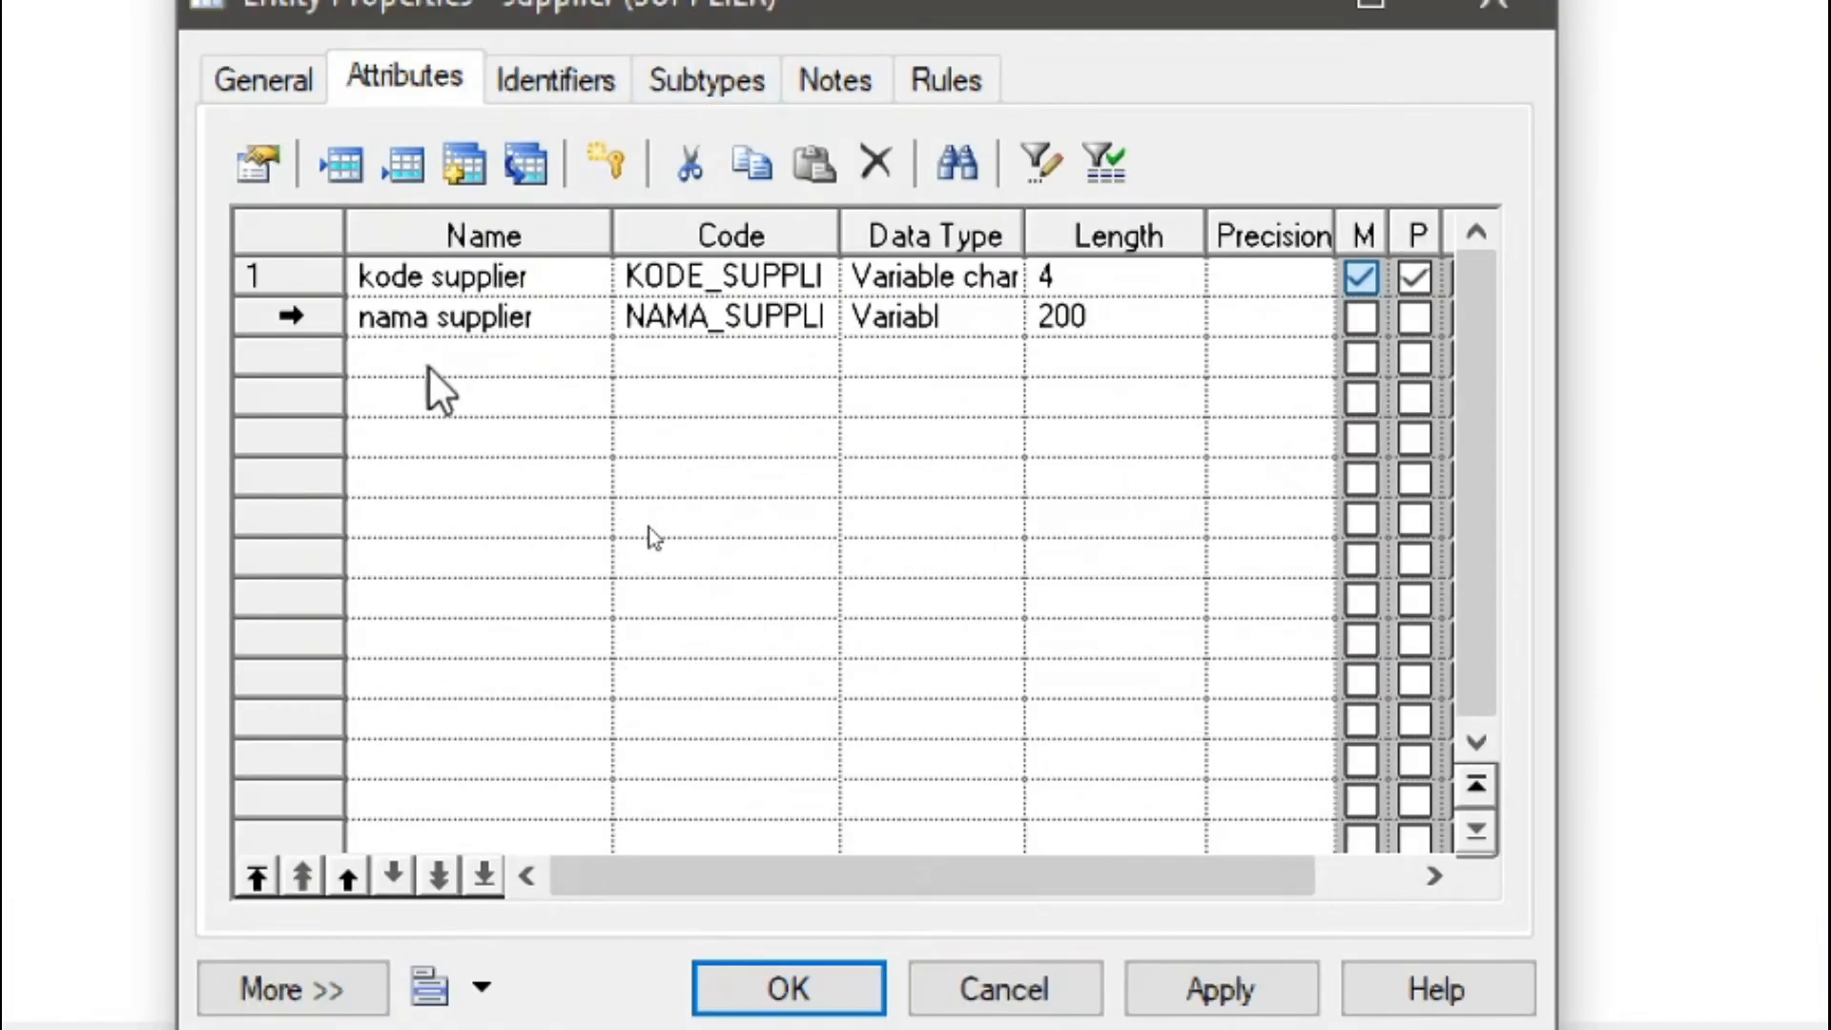
pyautogui.click(471, 287)
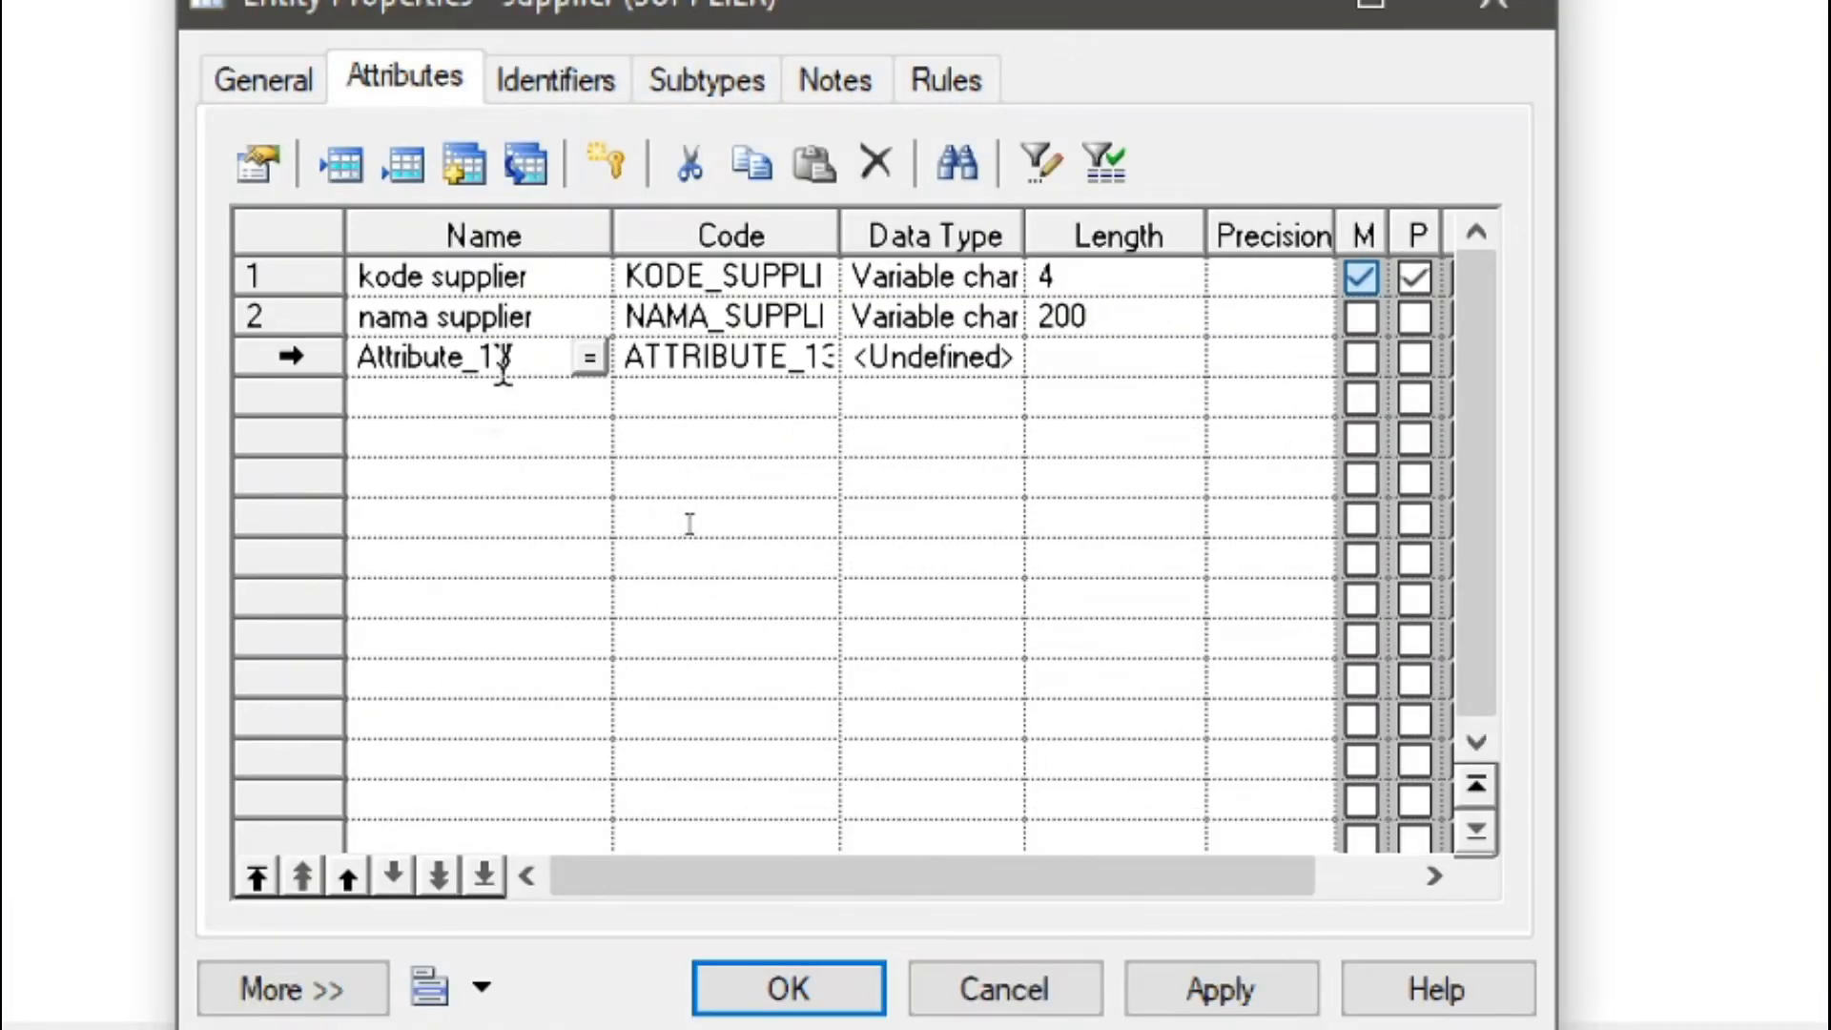
pyautogui.press('BackSpace')
pyautogui.press('BackSpace')
pyautogui.press('BackSpace')
pyautogui.press('BackSpace')
pyautogui.press('BackSpace')
pyautogui.press('BackSpace')
pyautogui.press('BackSpace')
pyautogui.press('BackSpace')
pyautogui.press('BackSpace')
pyautogui.press('BackSpace')
pyautogui.press('BackSpace')
pyautogui.press('BackSpace')
pyautogui.write('alamat supplier')
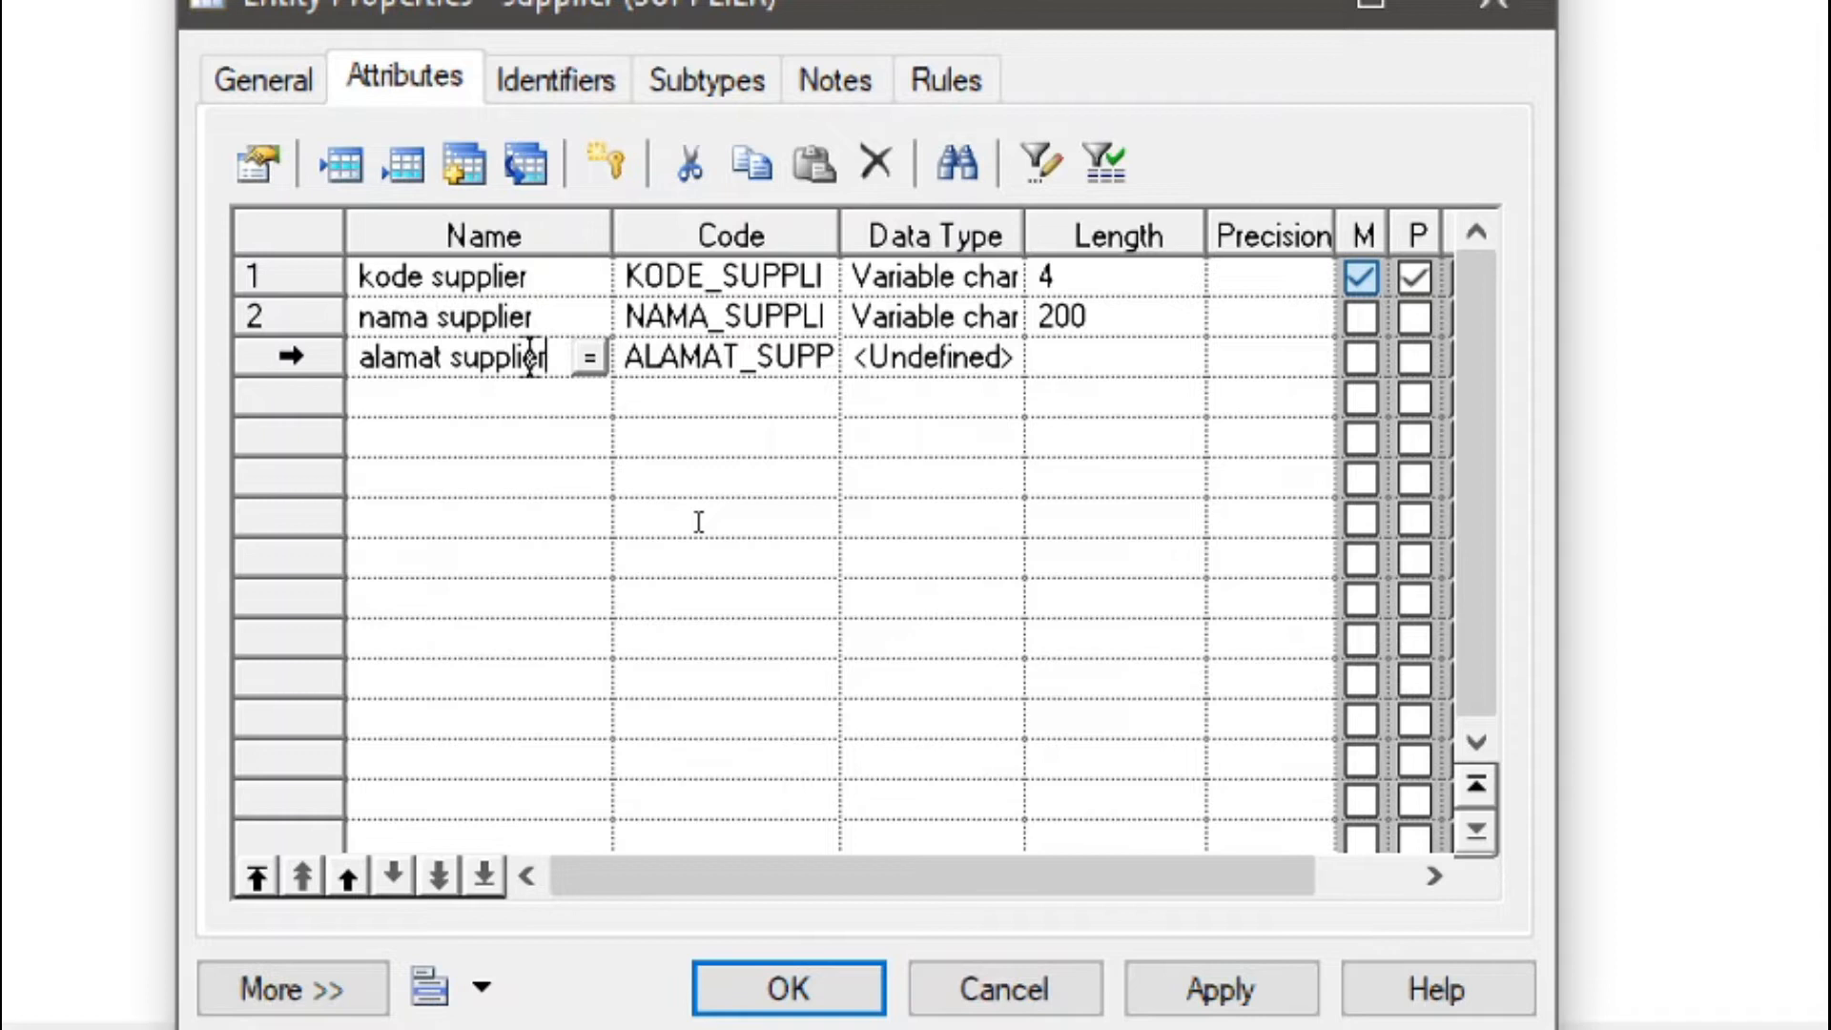
# Add a fourth attribute named no kontak supplier and start another attribute row below it
pyautogui.press('Down')
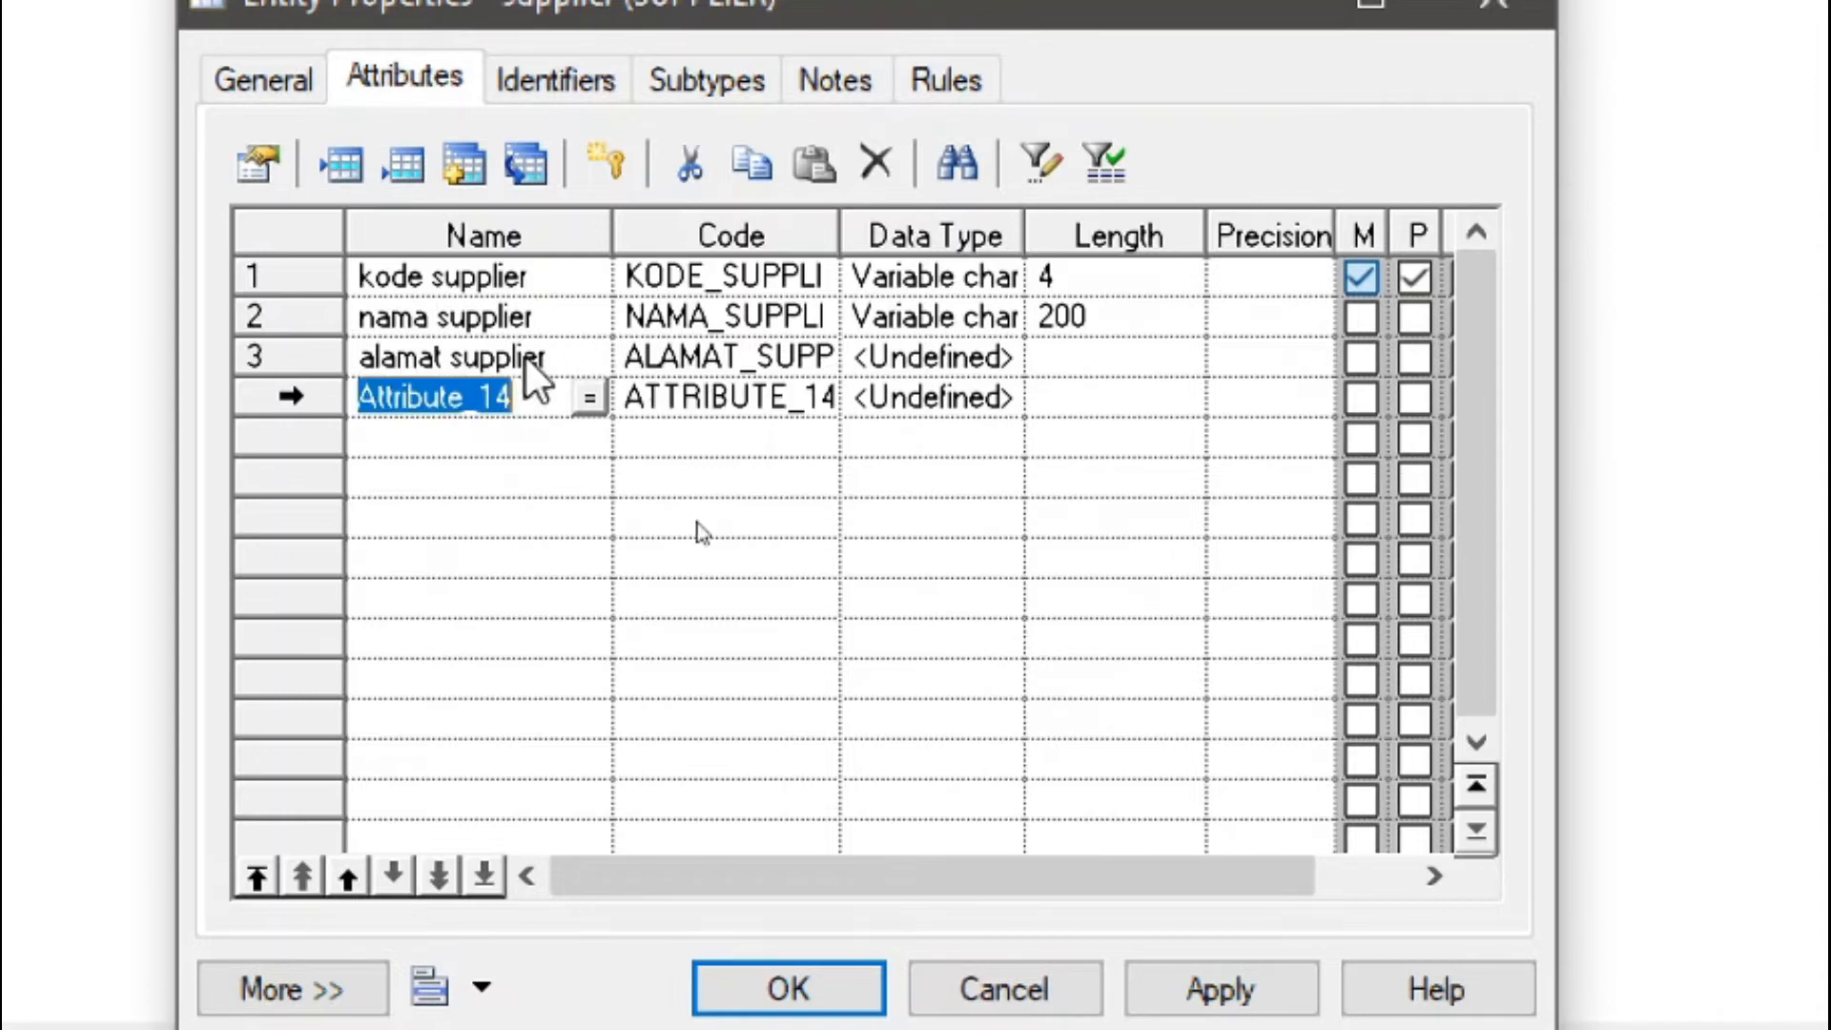
pyautogui.write('ko')
pyautogui.press('BackSpace')
pyautogui.press('BackSpace')
pyautogui.write('no kon')
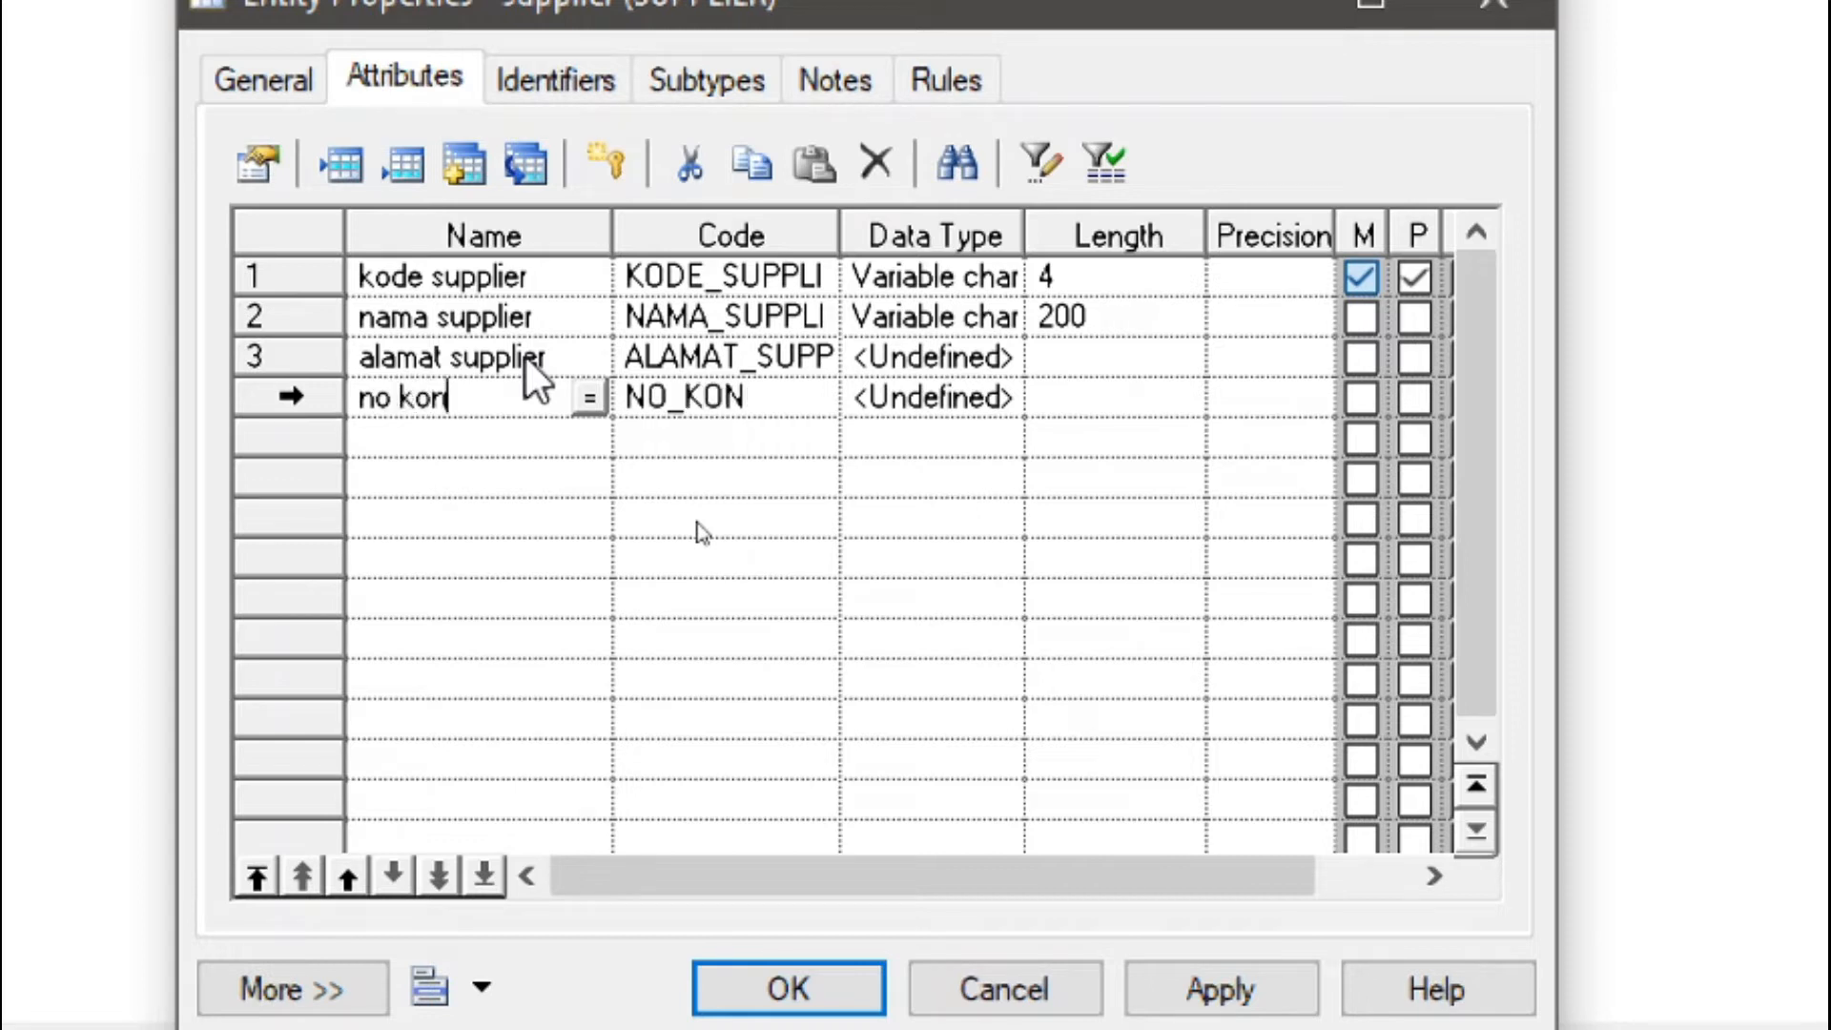
pyautogui.write('tak supplier')
pyautogui.press('Down')
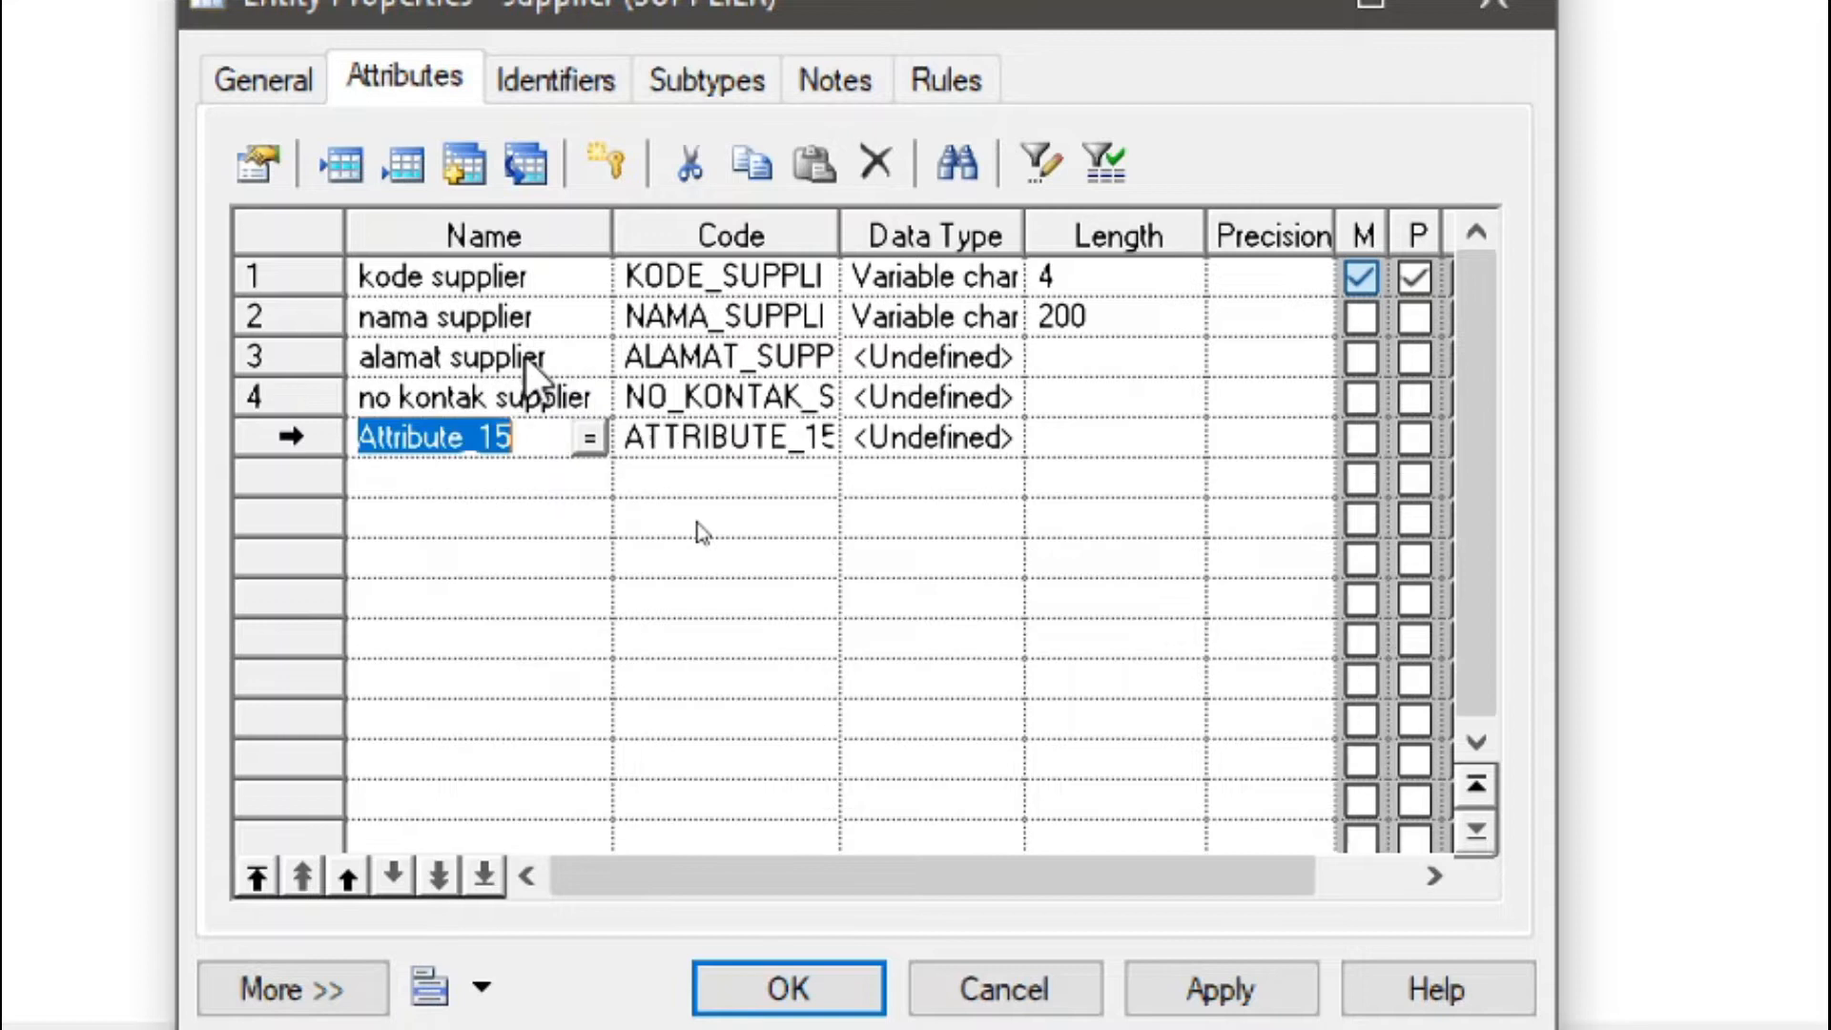
# Name the fifth attribute npwp and set the data type of alamat supplier to Variable characters with length 500
pyautogui.write('npwp')
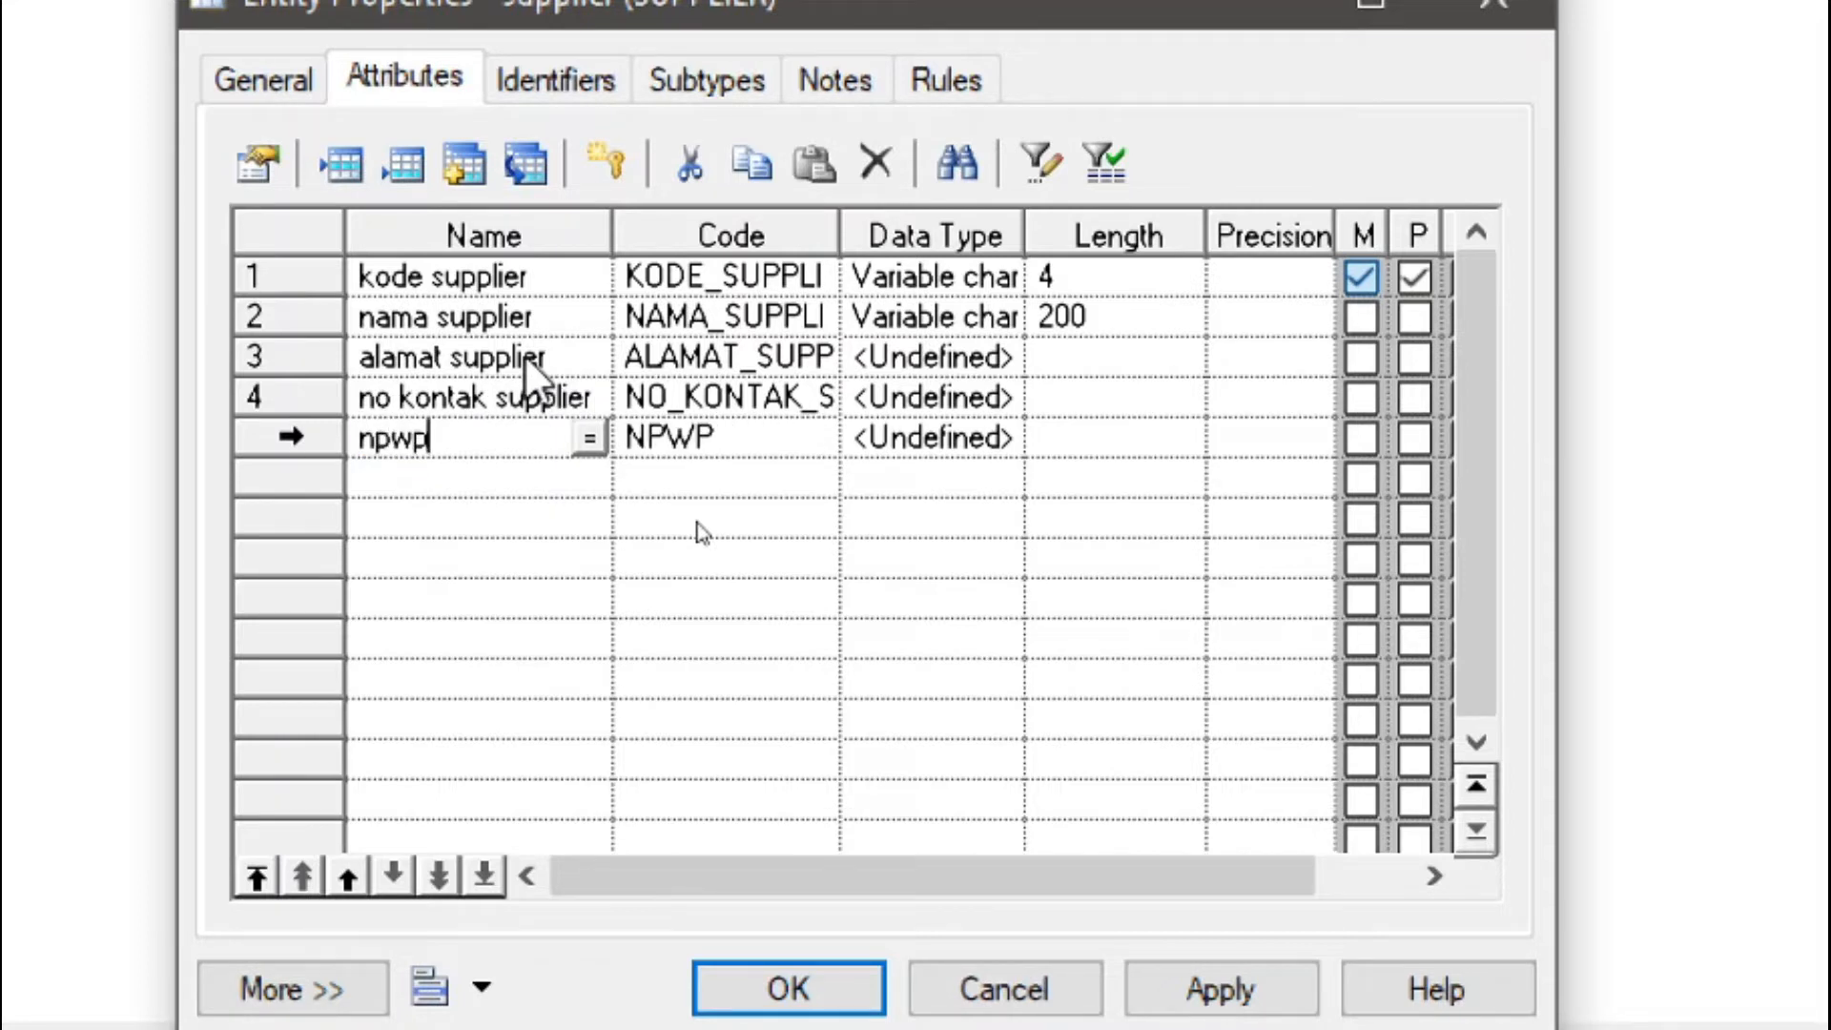
pyautogui.click(927, 358)
pyautogui.click(1001, 357)
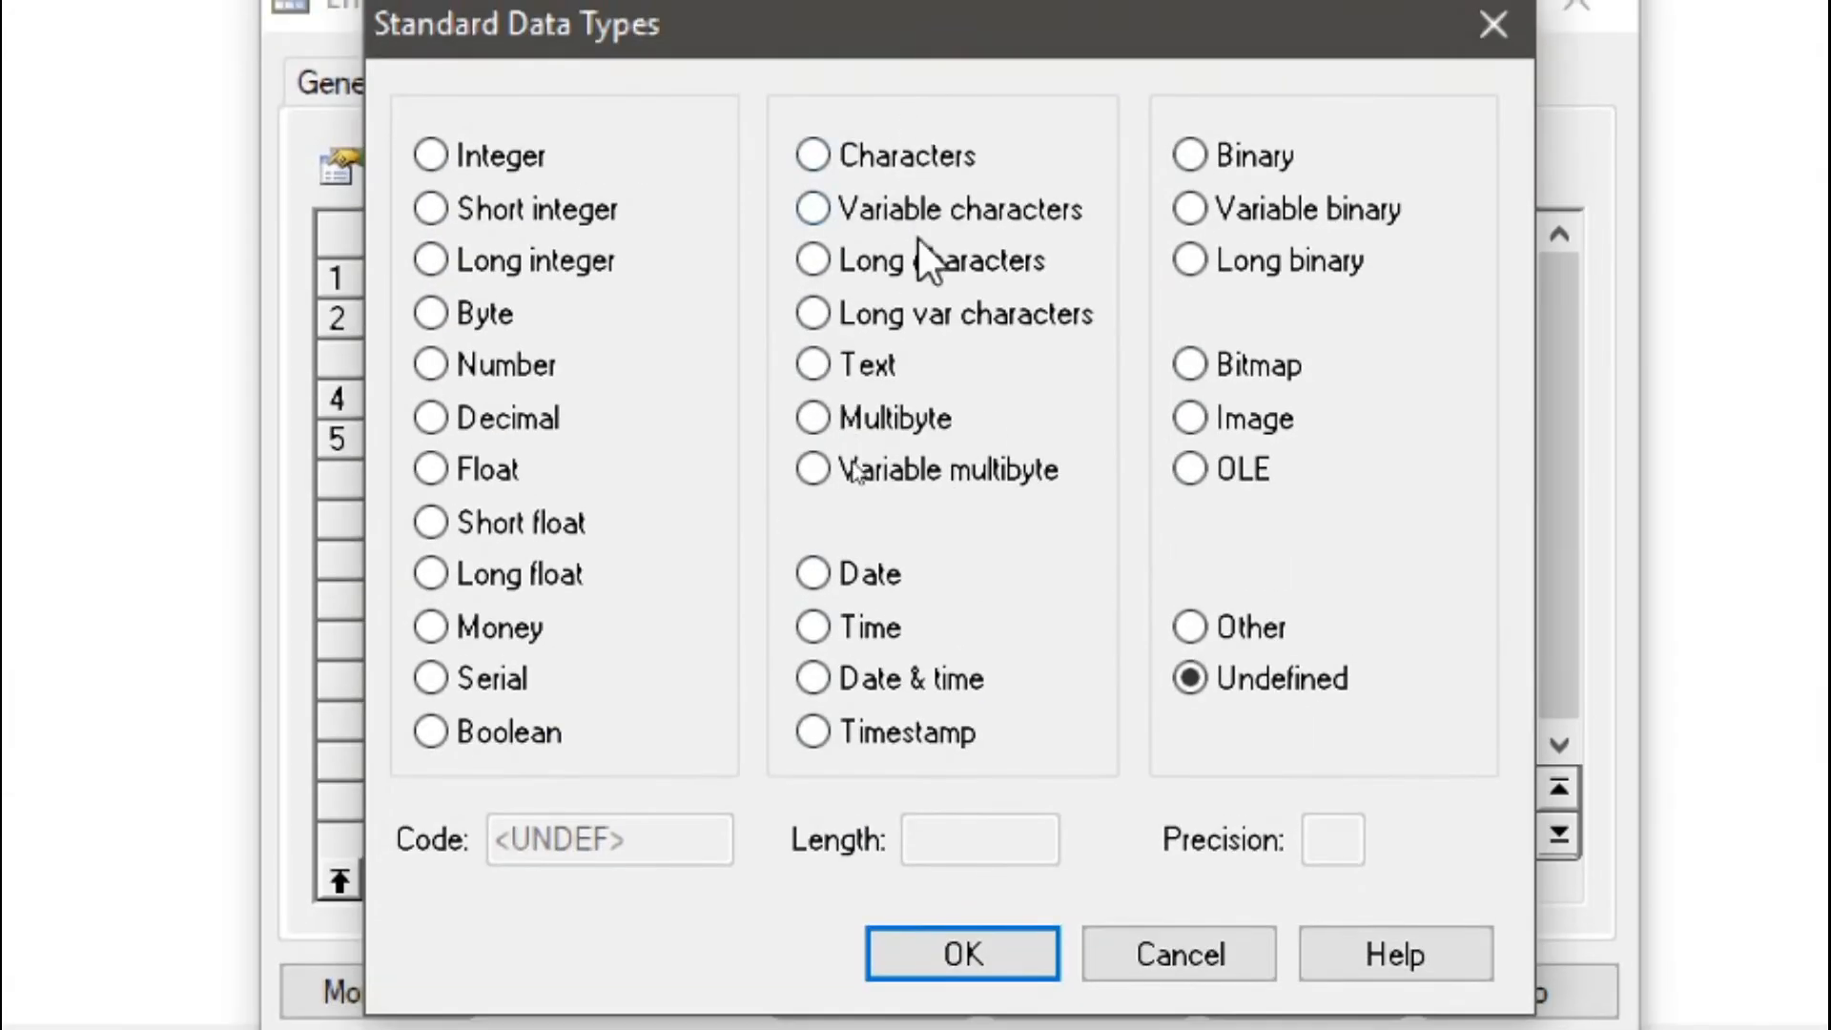
pyautogui.click(935, 212)
pyautogui.click(997, 840)
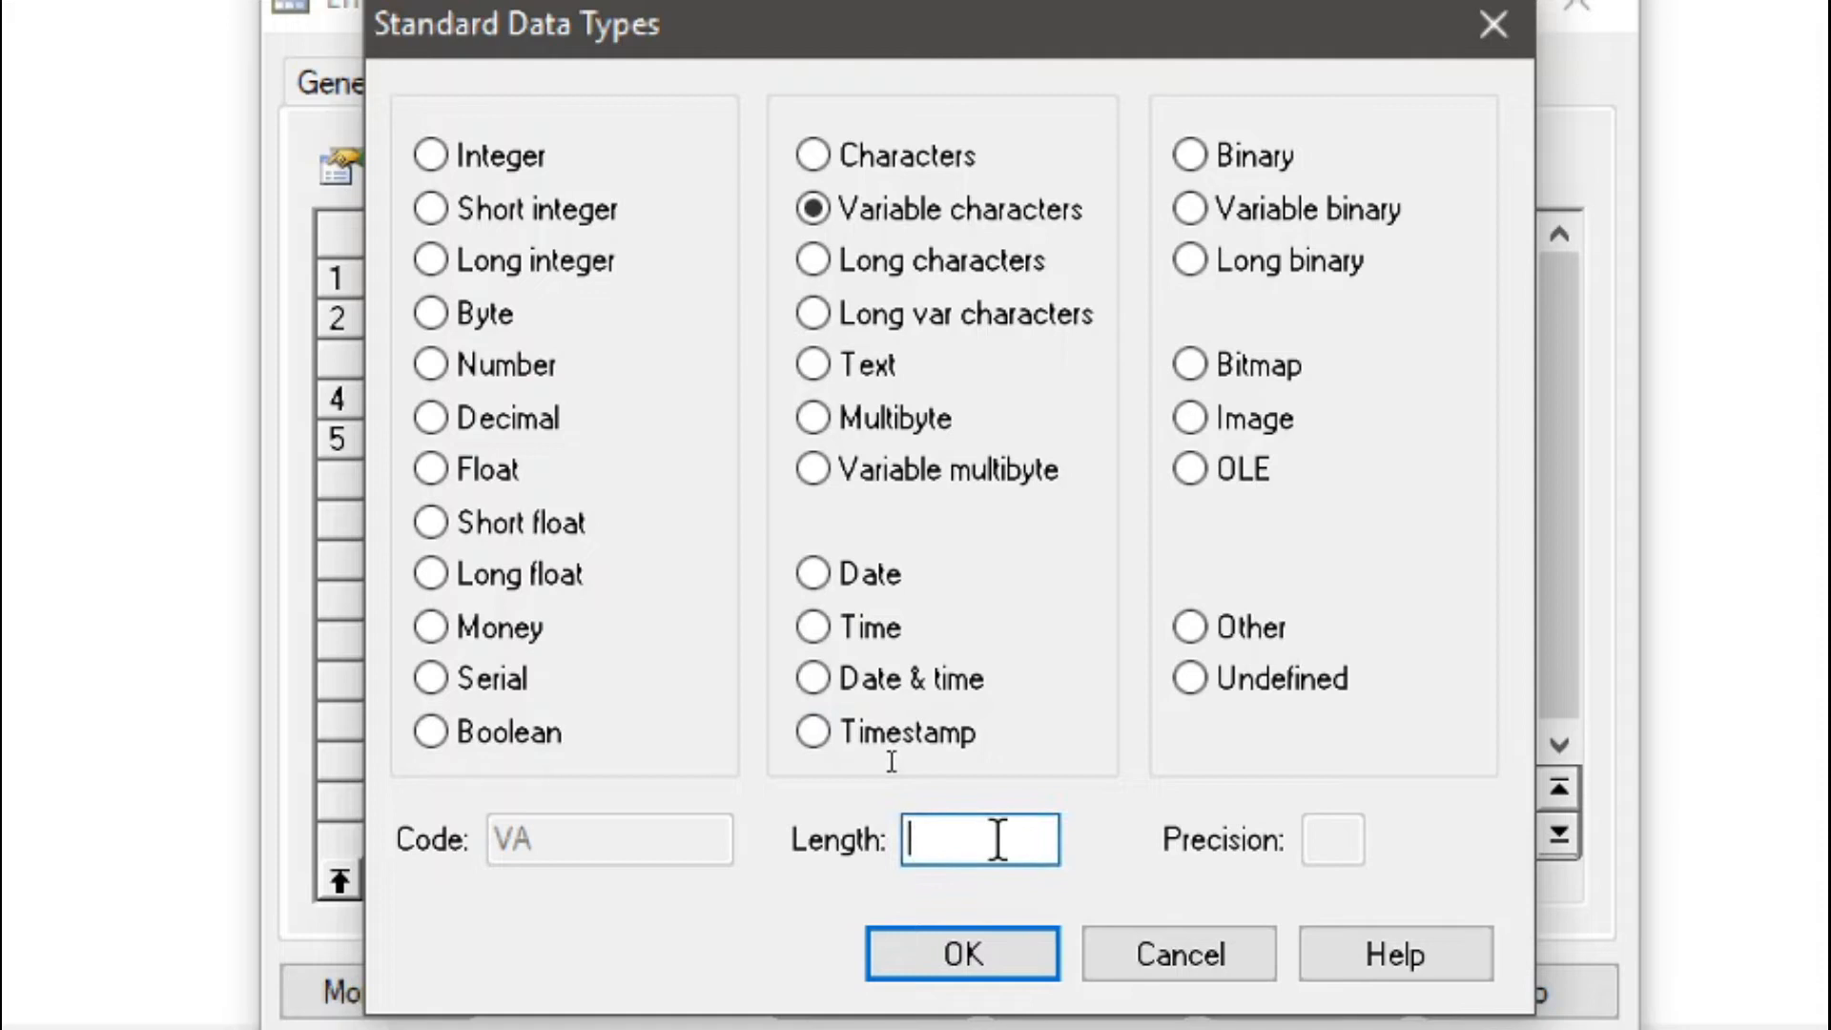
pyautogui.write('500')
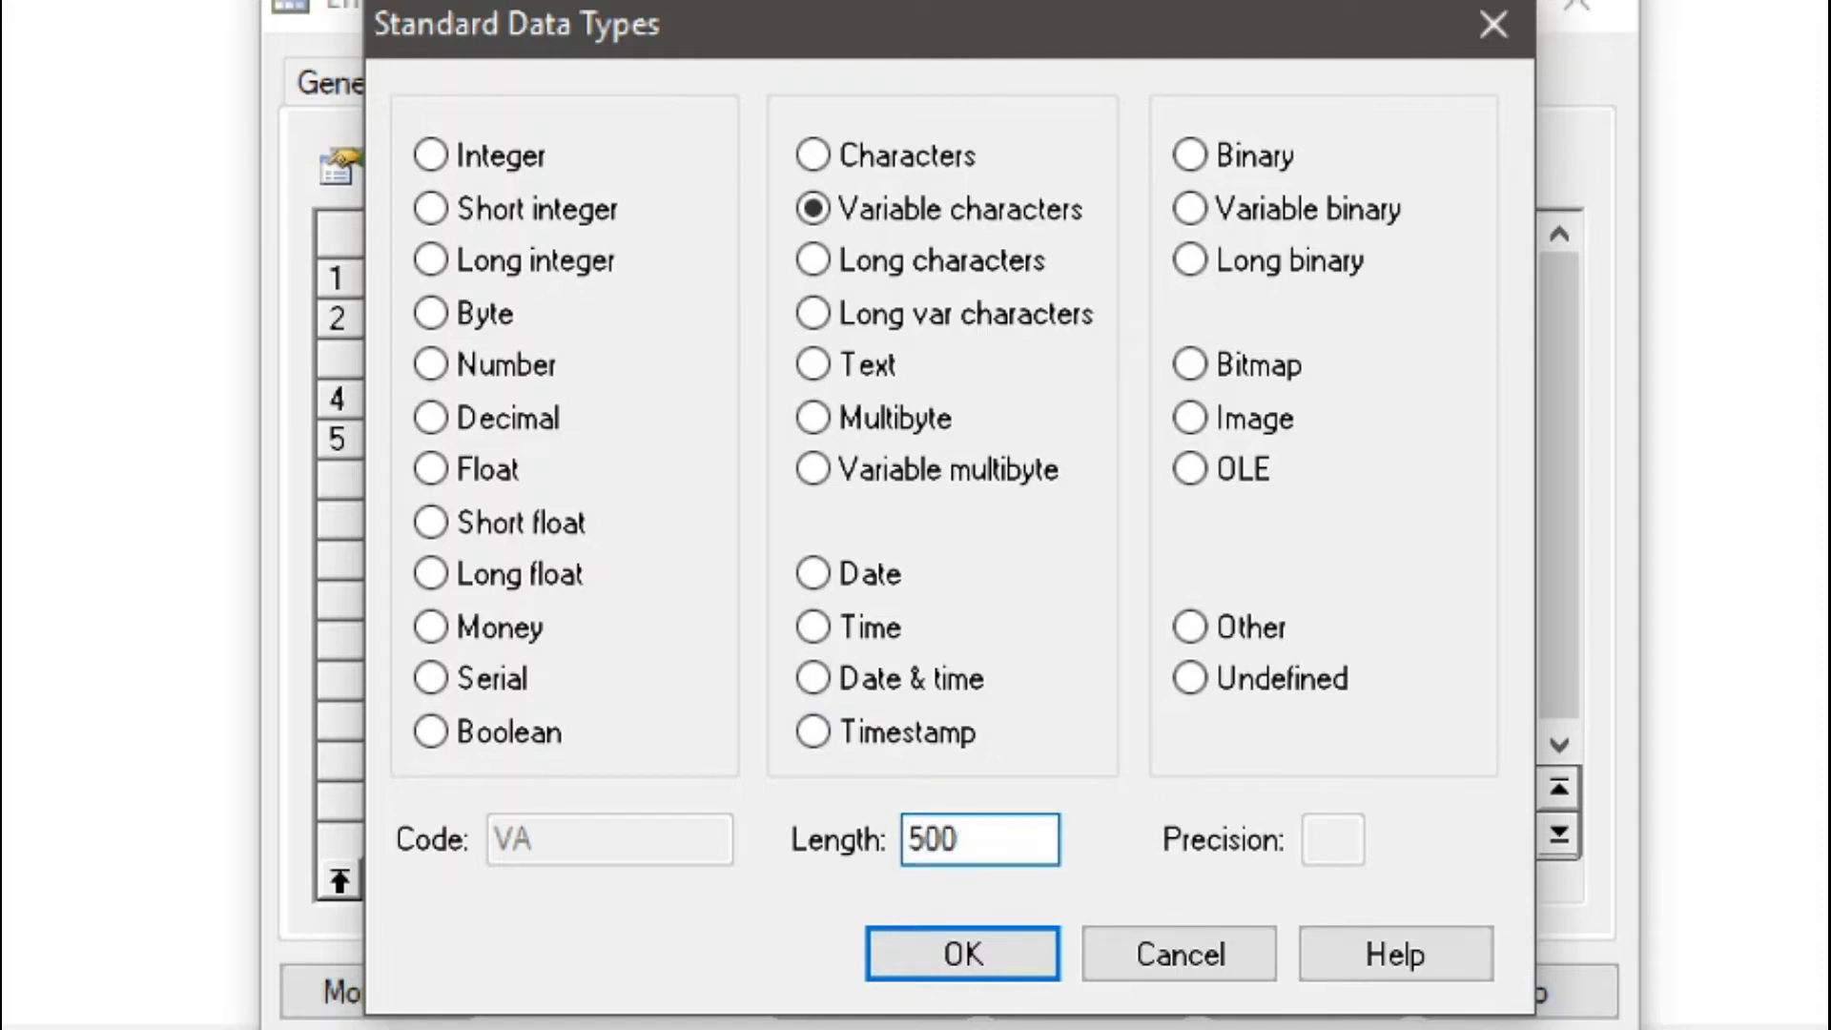
pyautogui.press('Return')
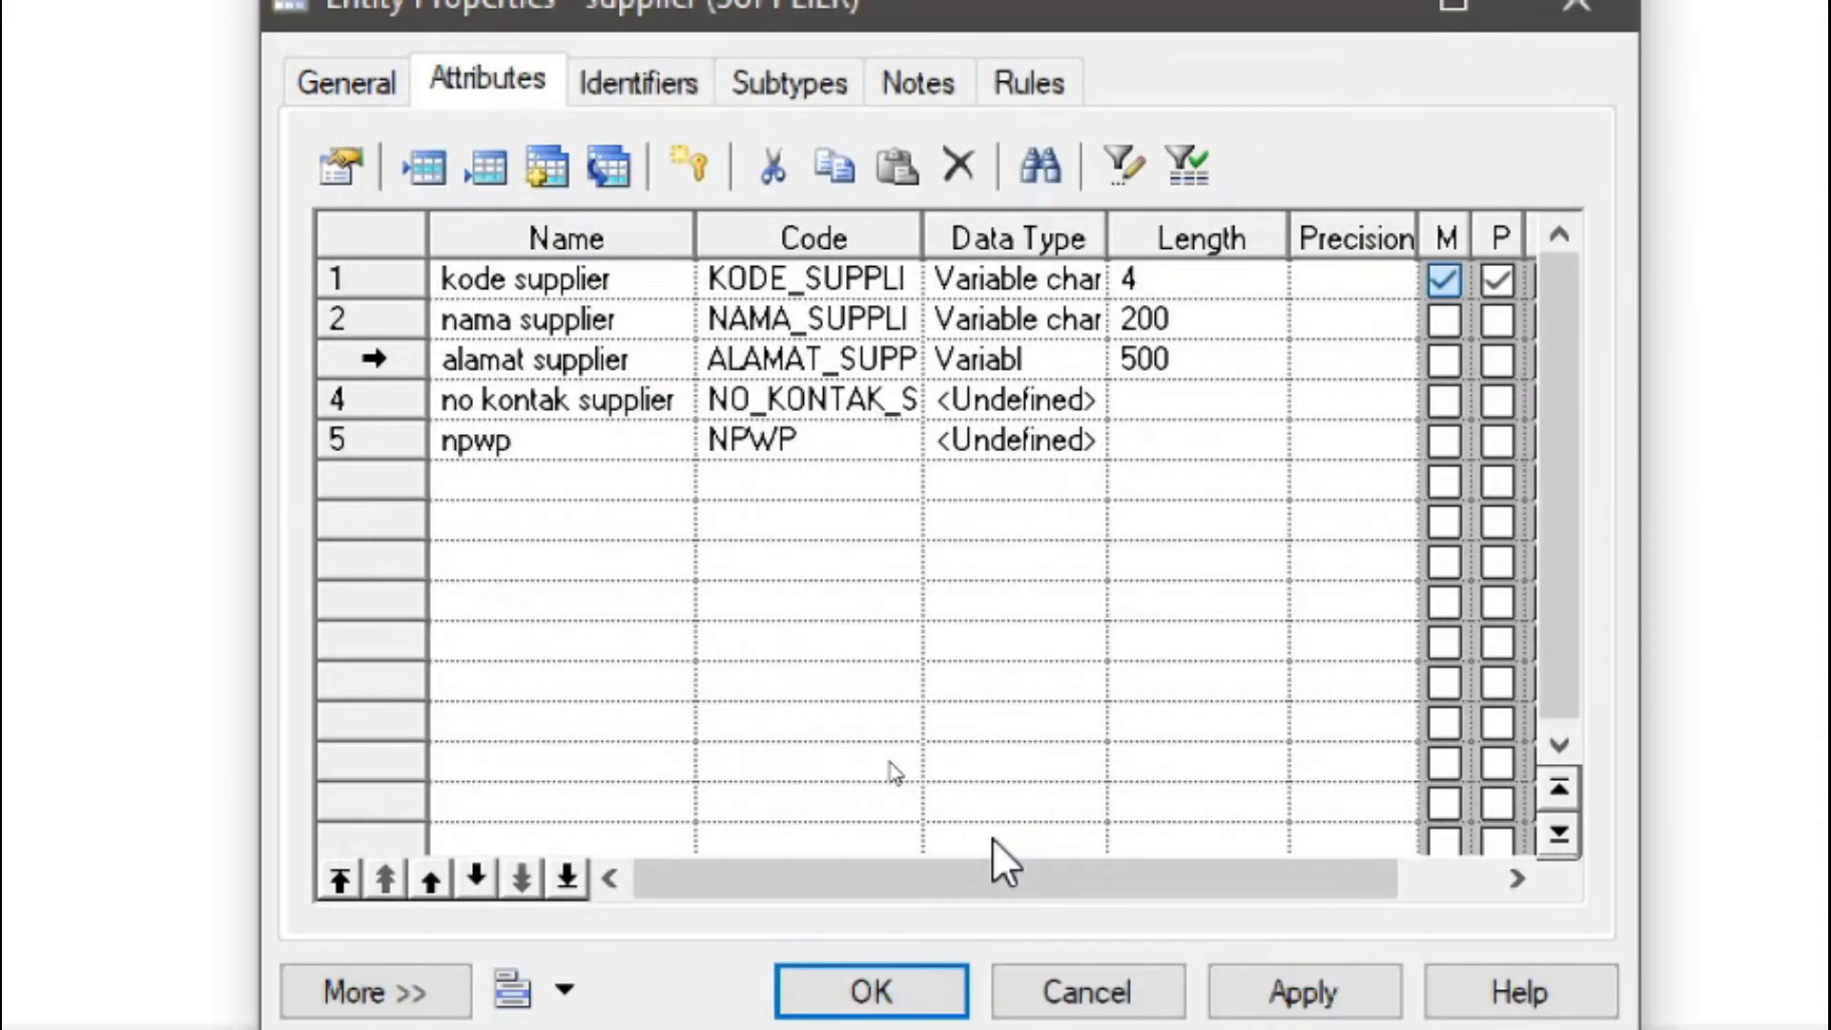
# Set the data type of no kontak supplier to Variable characters with length 20
pyautogui.click(1015, 399)
pyautogui.click(1092, 400)
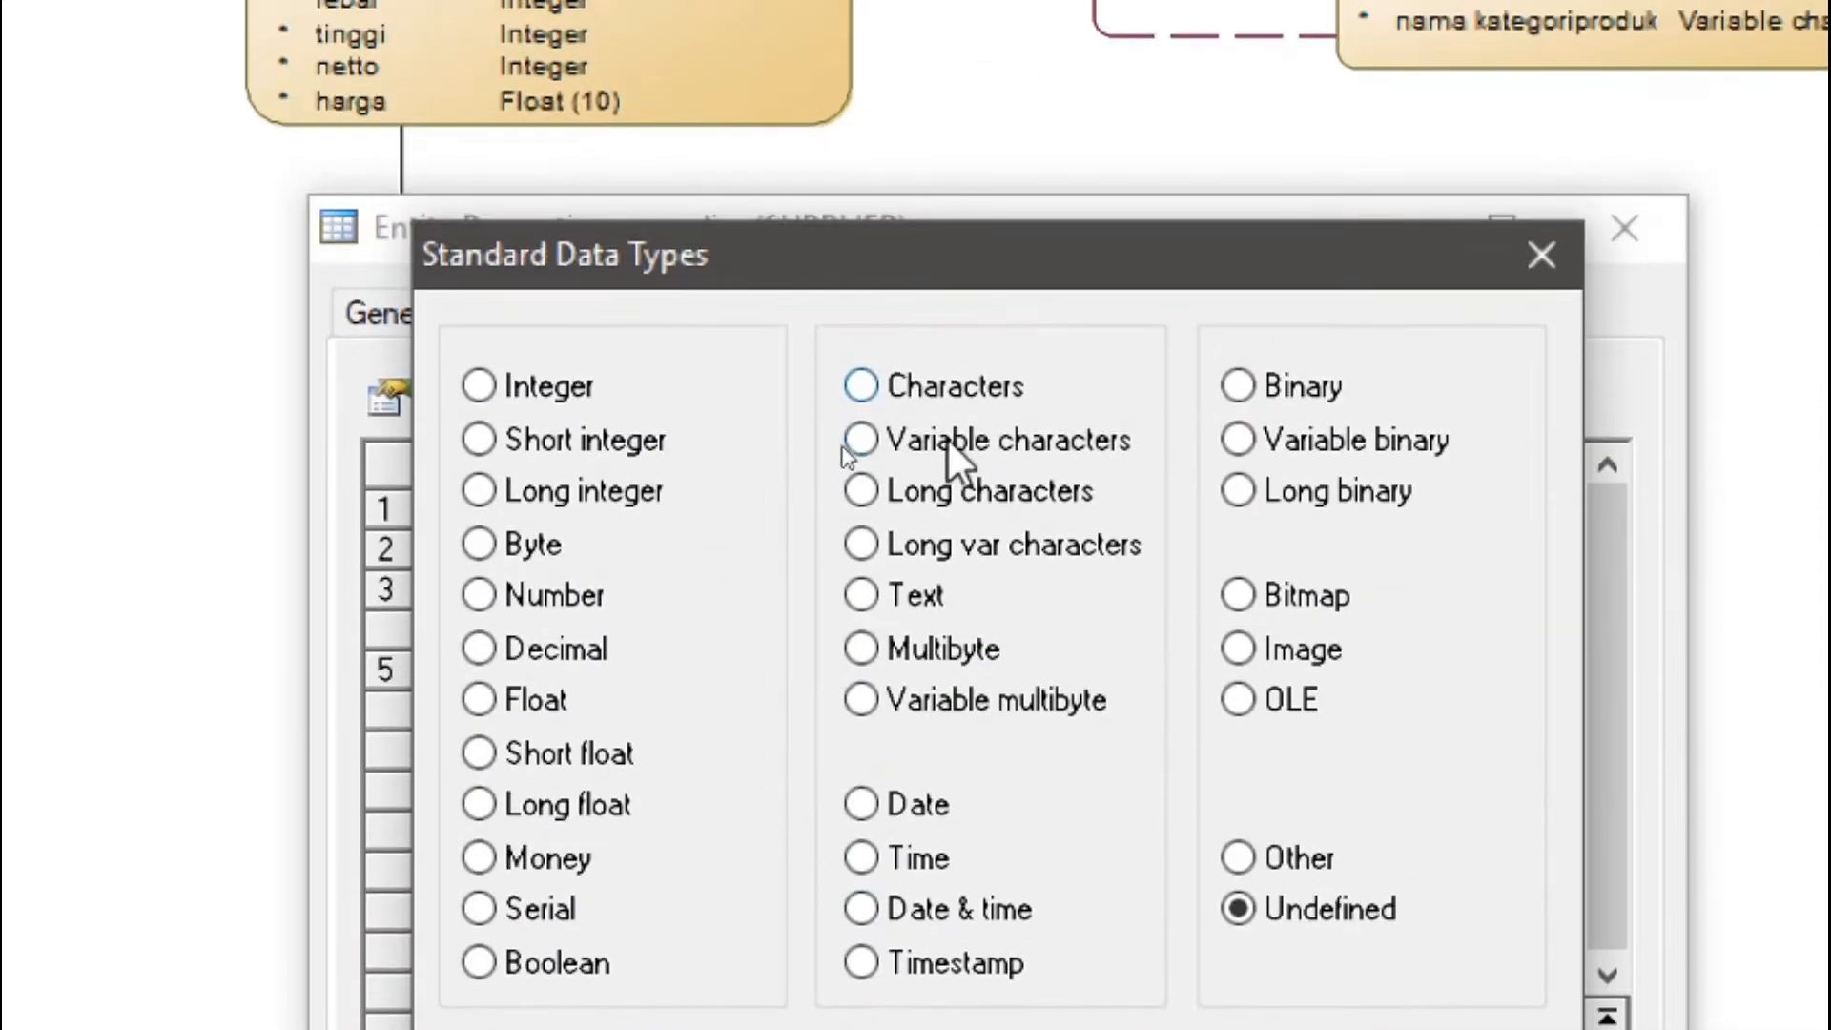
pyautogui.click(899, 211)
pyautogui.click(992, 920)
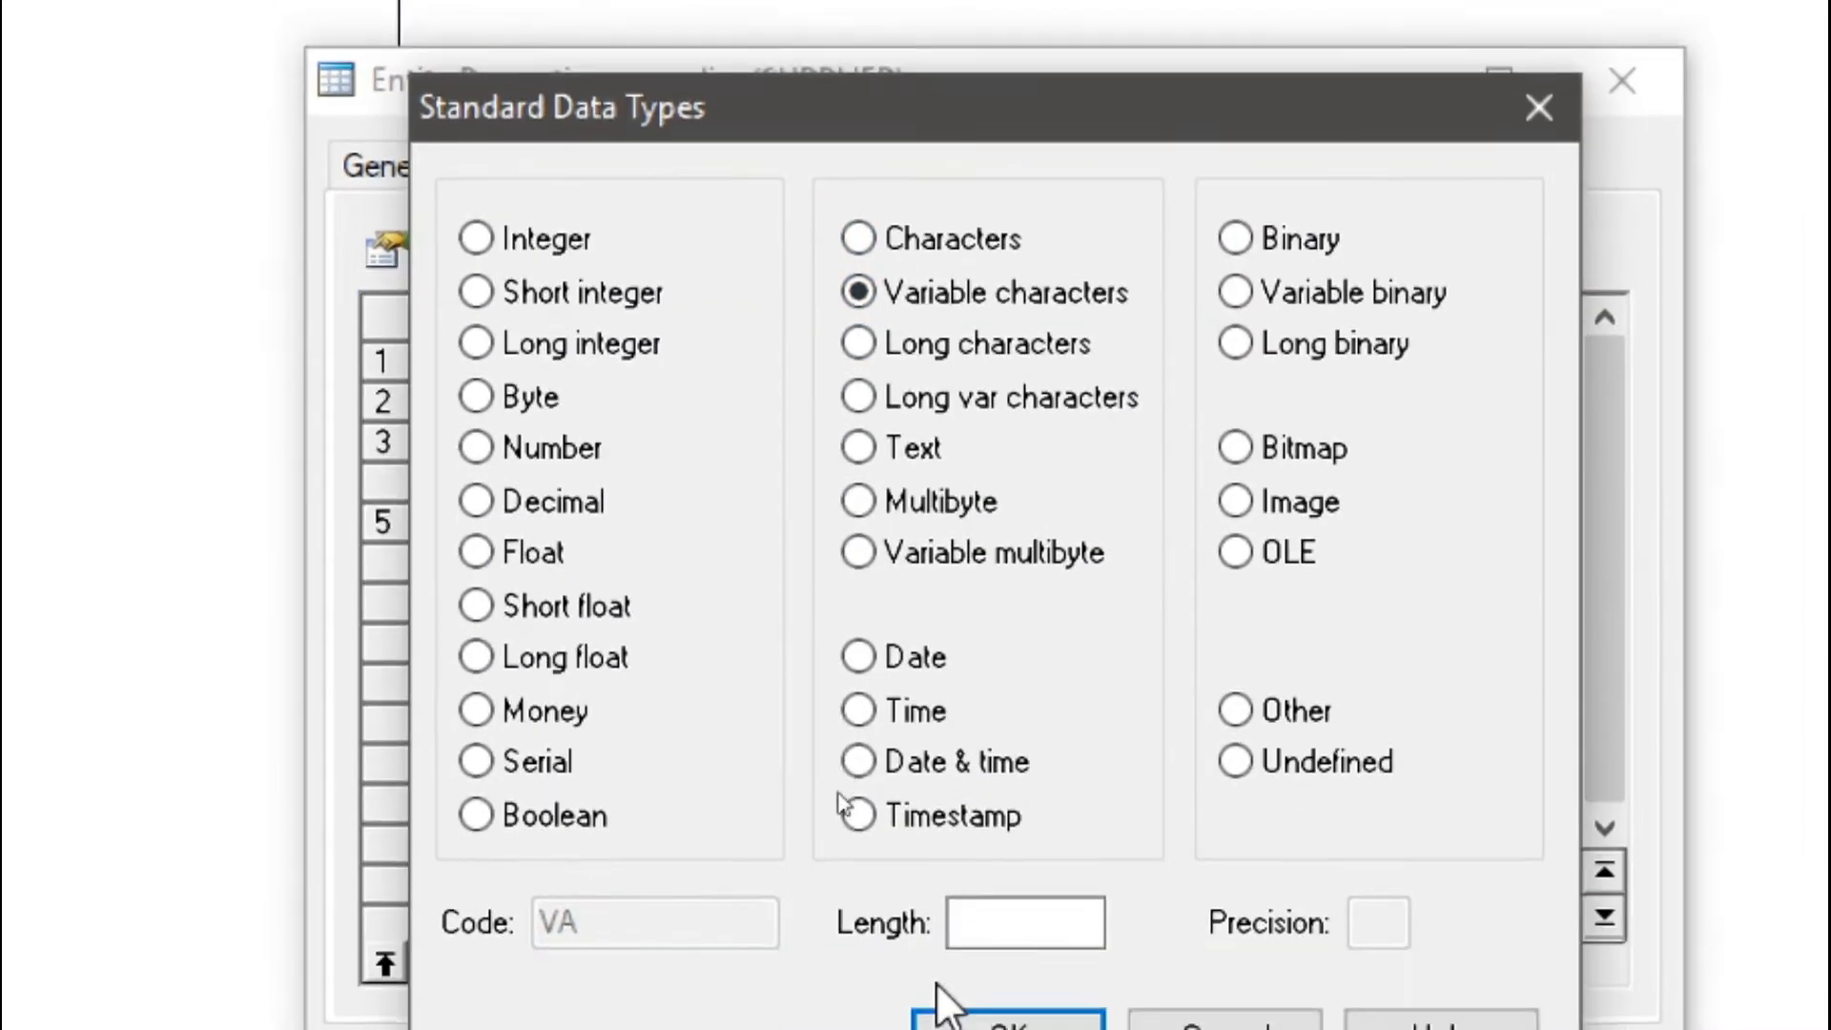
pyautogui.write('20')
pyautogui.press('Return')
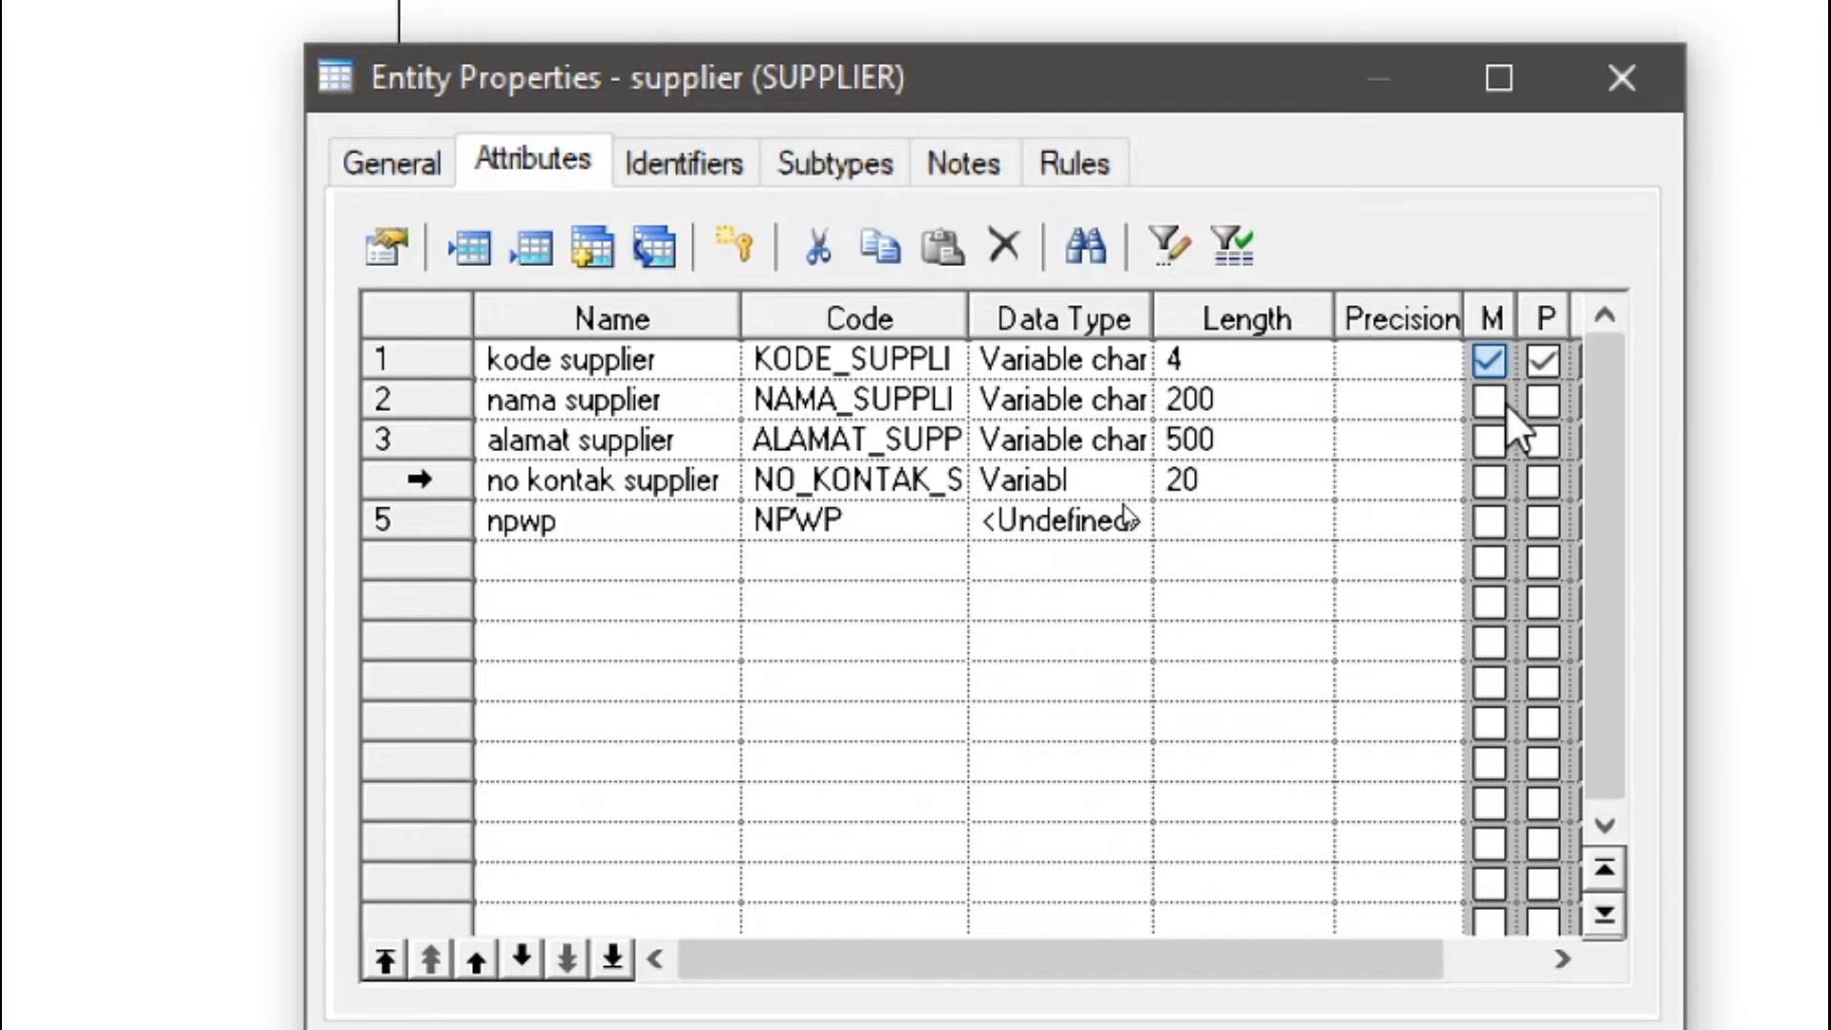
# Set the data type of npwp to Variable characters with length 20
pyautogui.click(1002, 522)
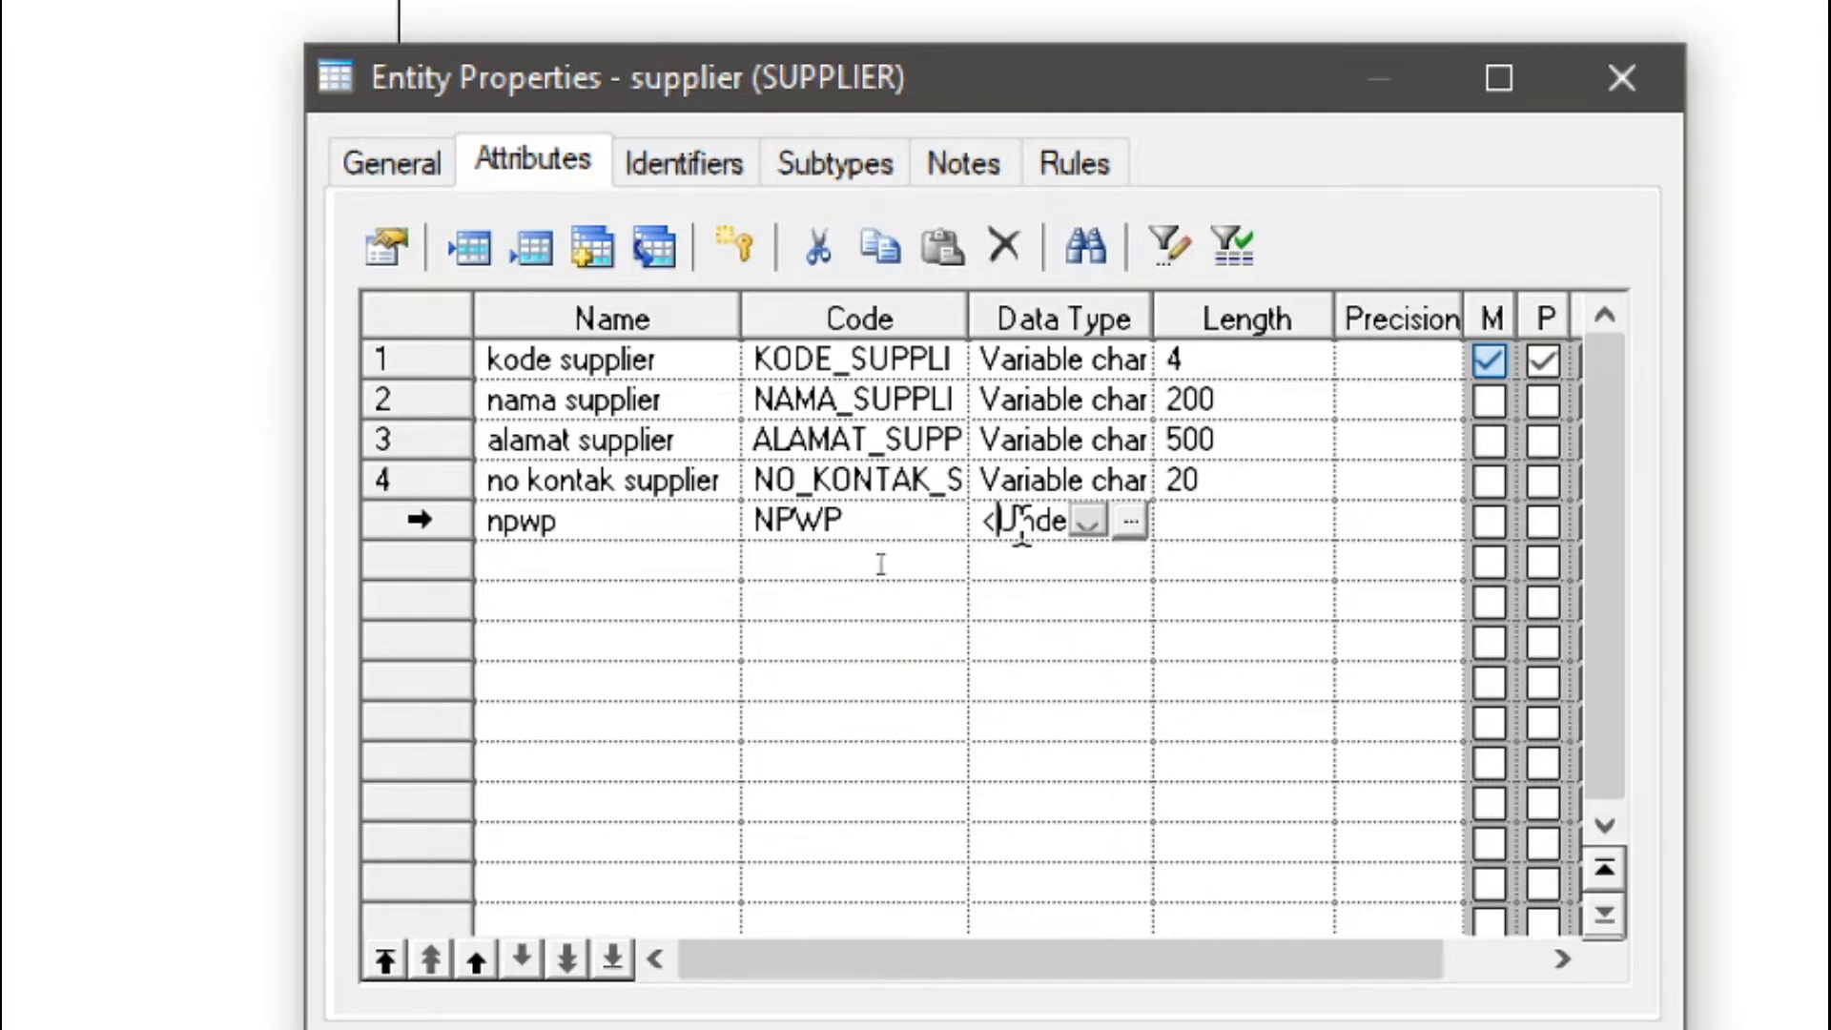
pyautogui.click(1130, 520)
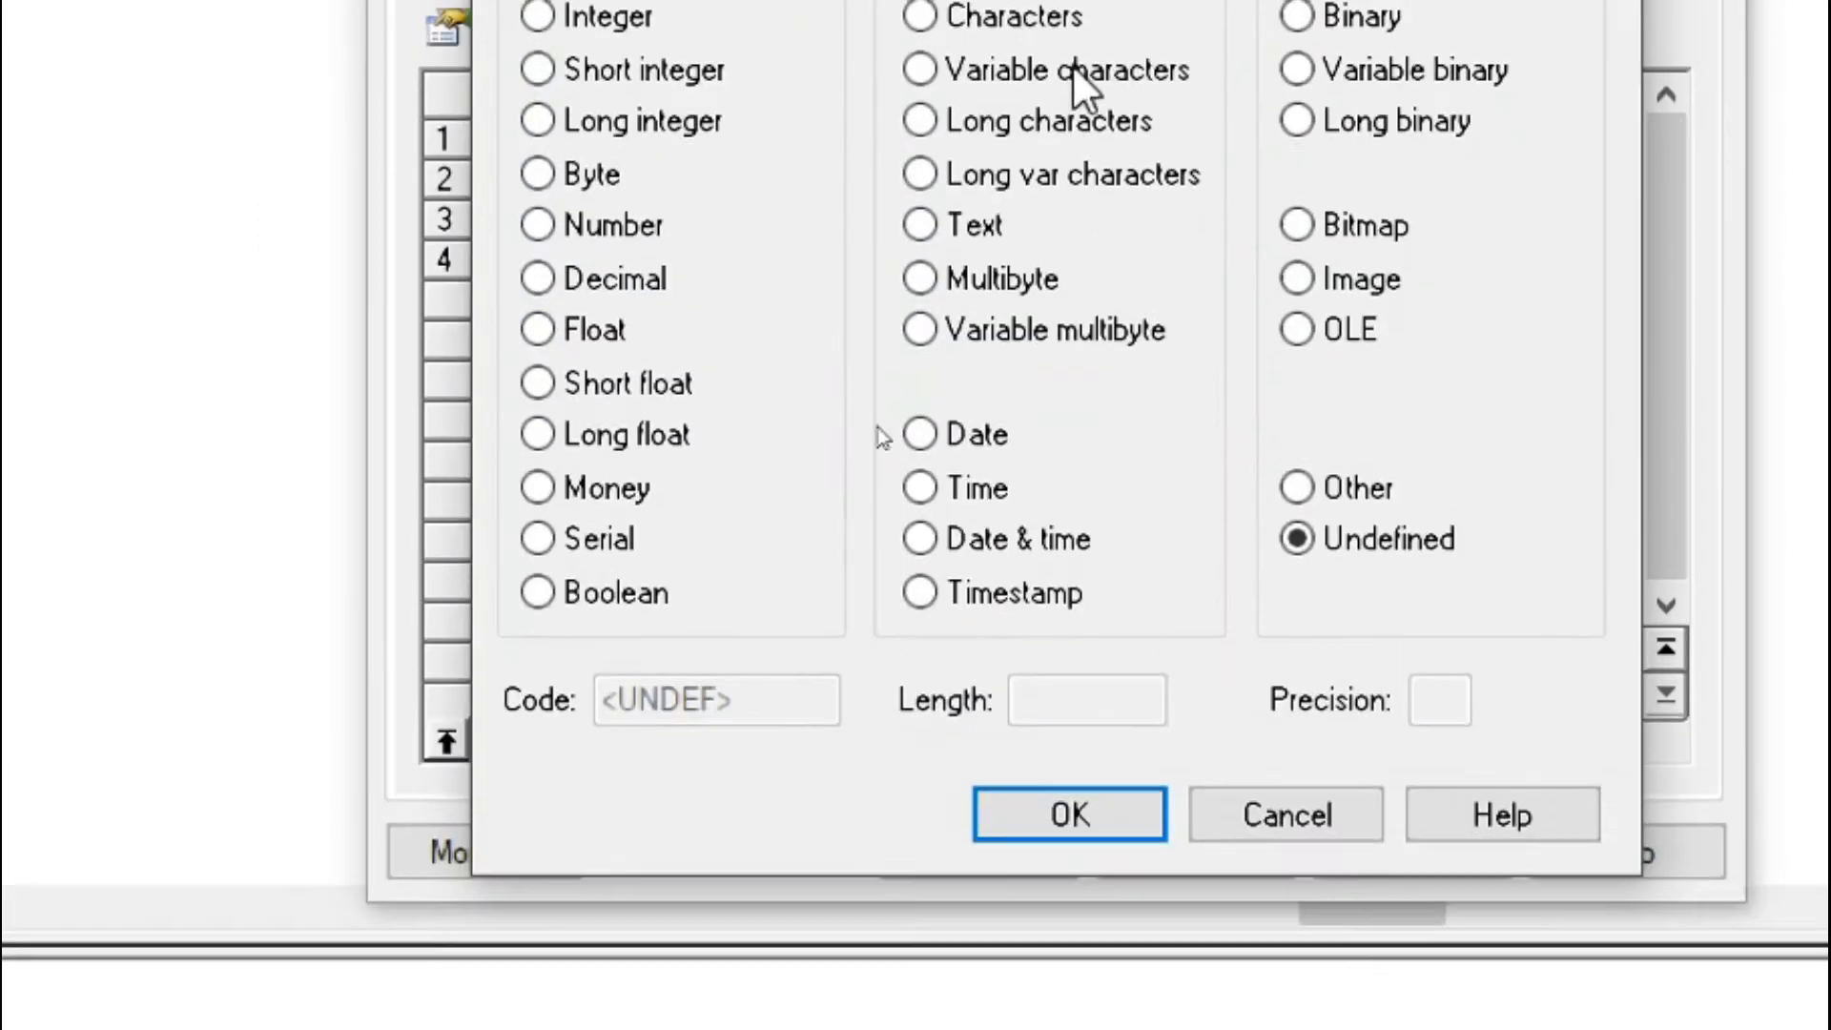
pyautogui.click(1019, 72)
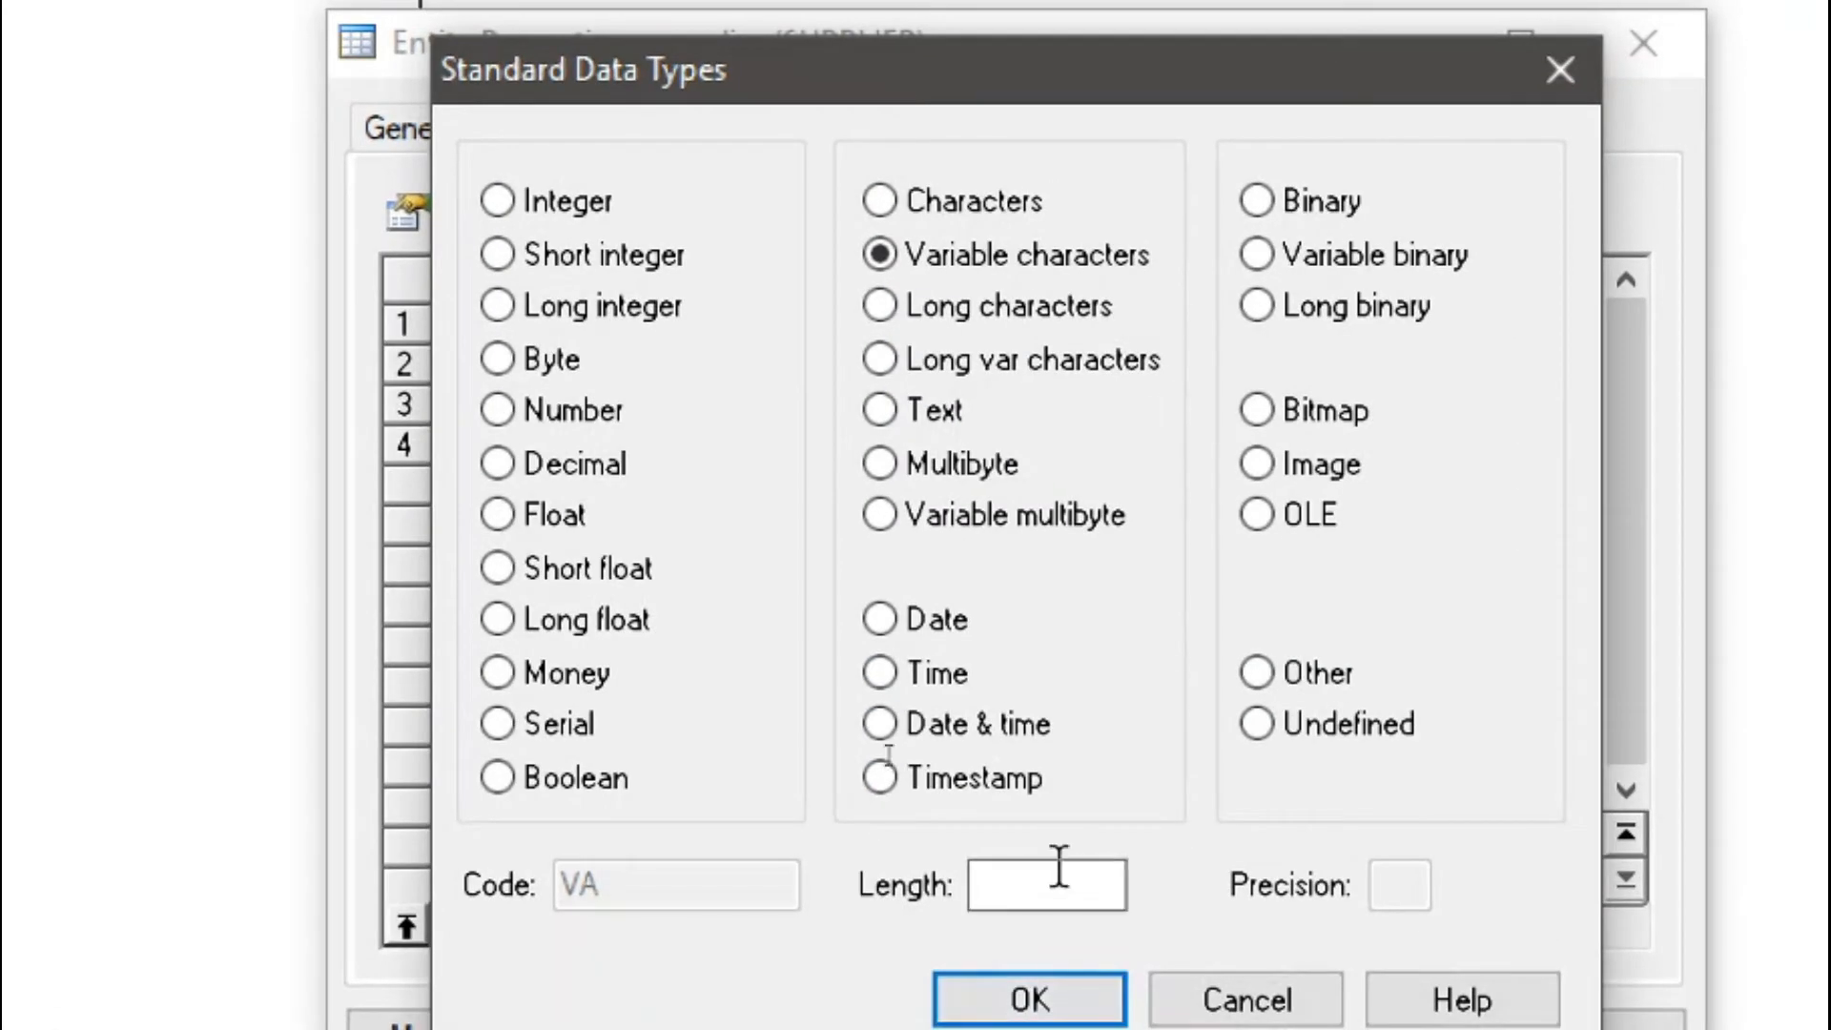
pyautogui.click(1058, 868)
pyautogui.write('20')
pyautogui.press('Return')
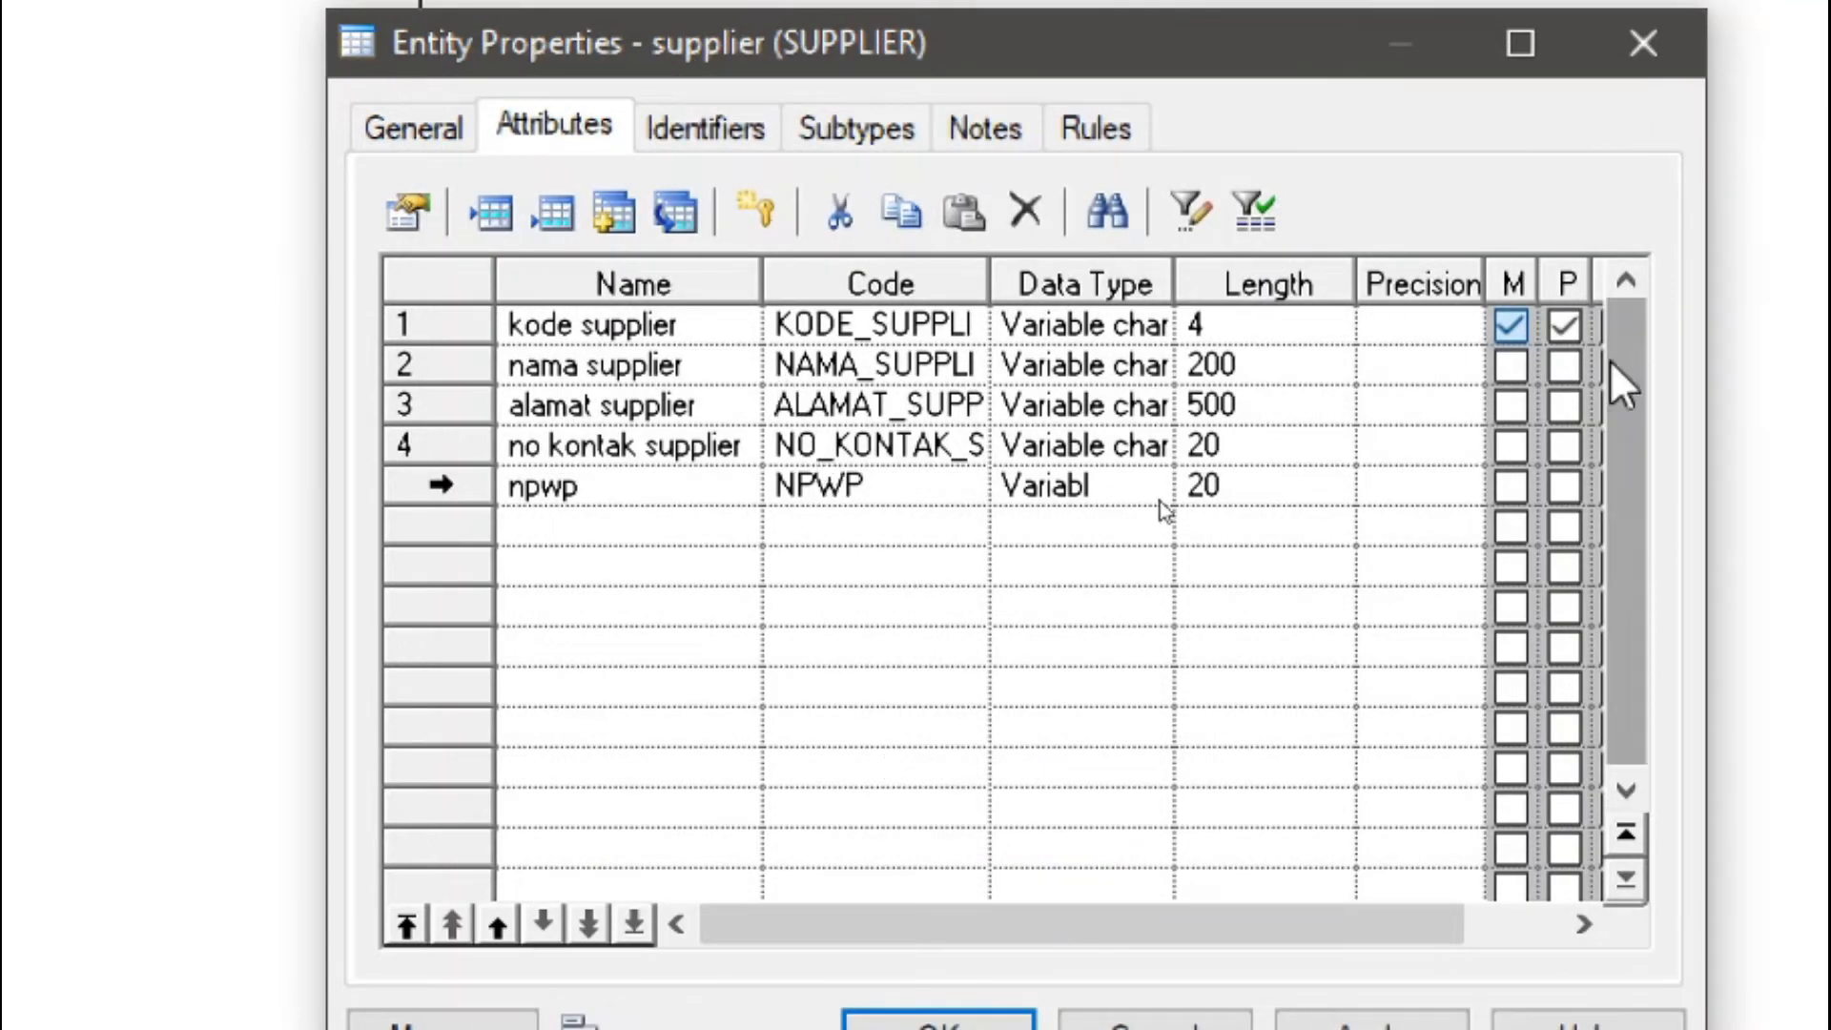
# Mark the nama supplier, alamat supplier and no kontak supplier attributes as mandatory
pyautogui.click(1507, 365)
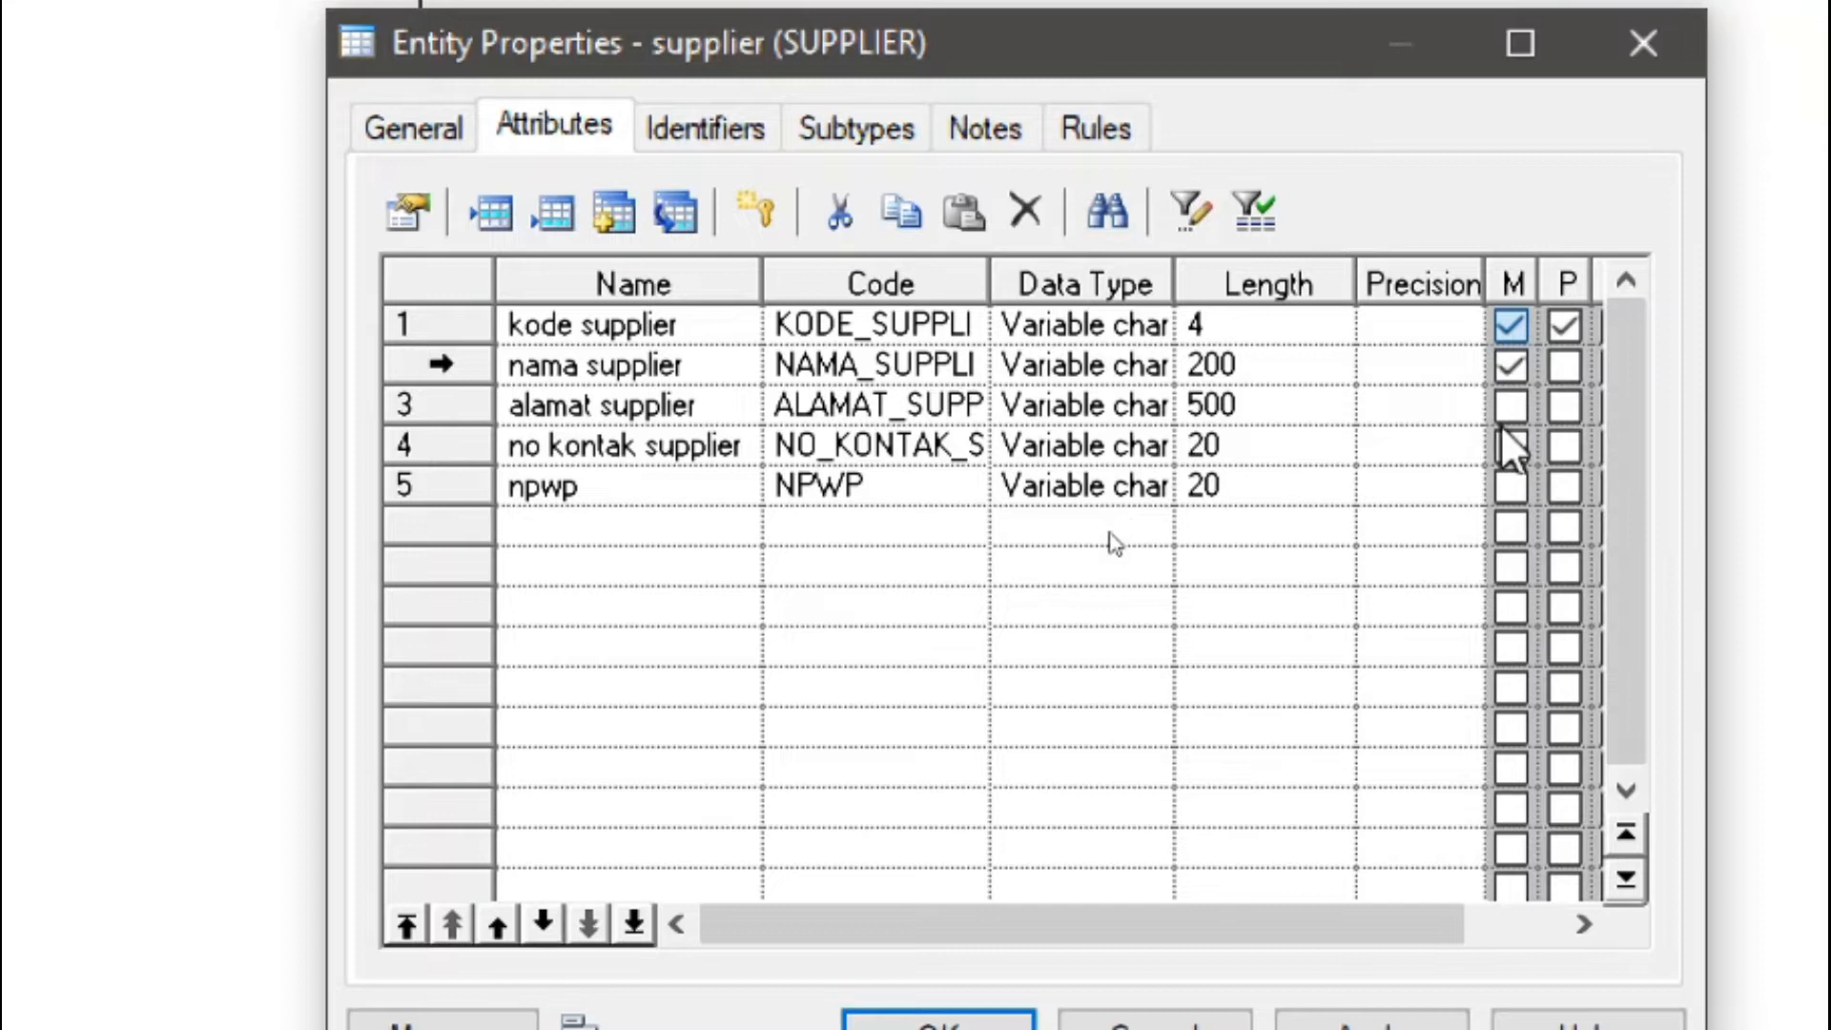
pyautogui.click(1507, 406)
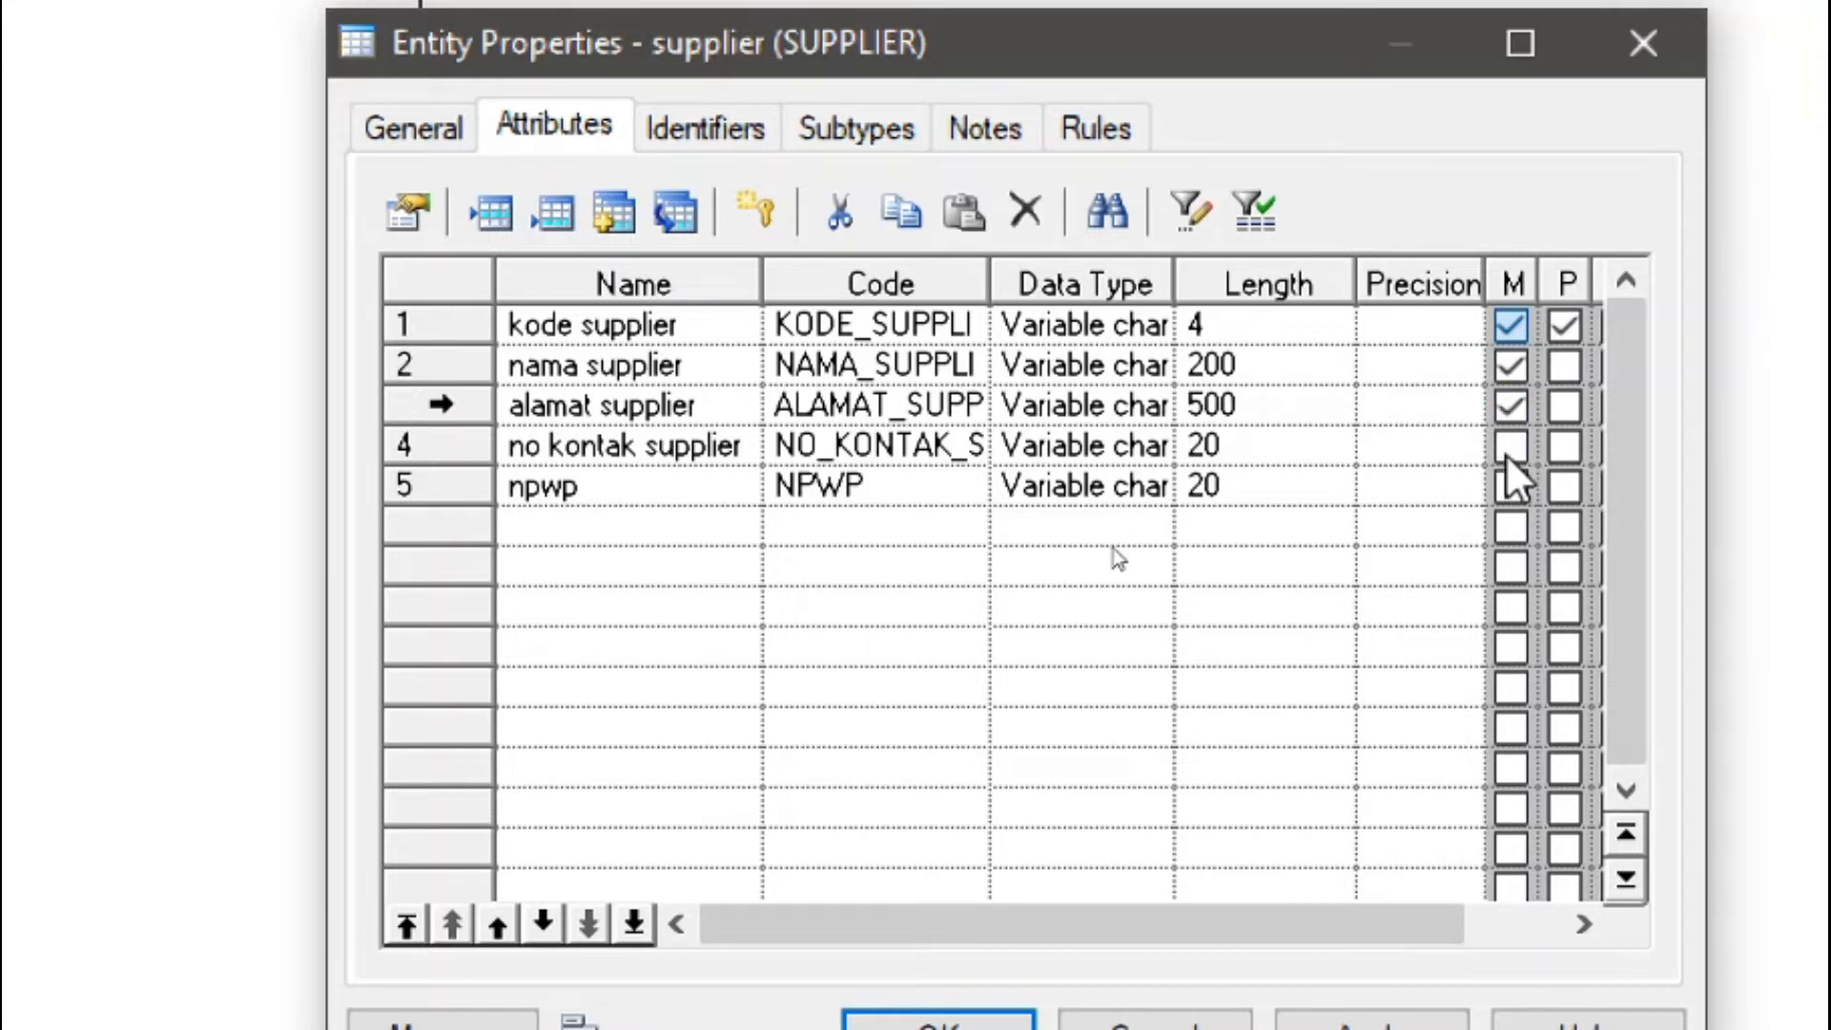
pyautogui.click(1506, 449)
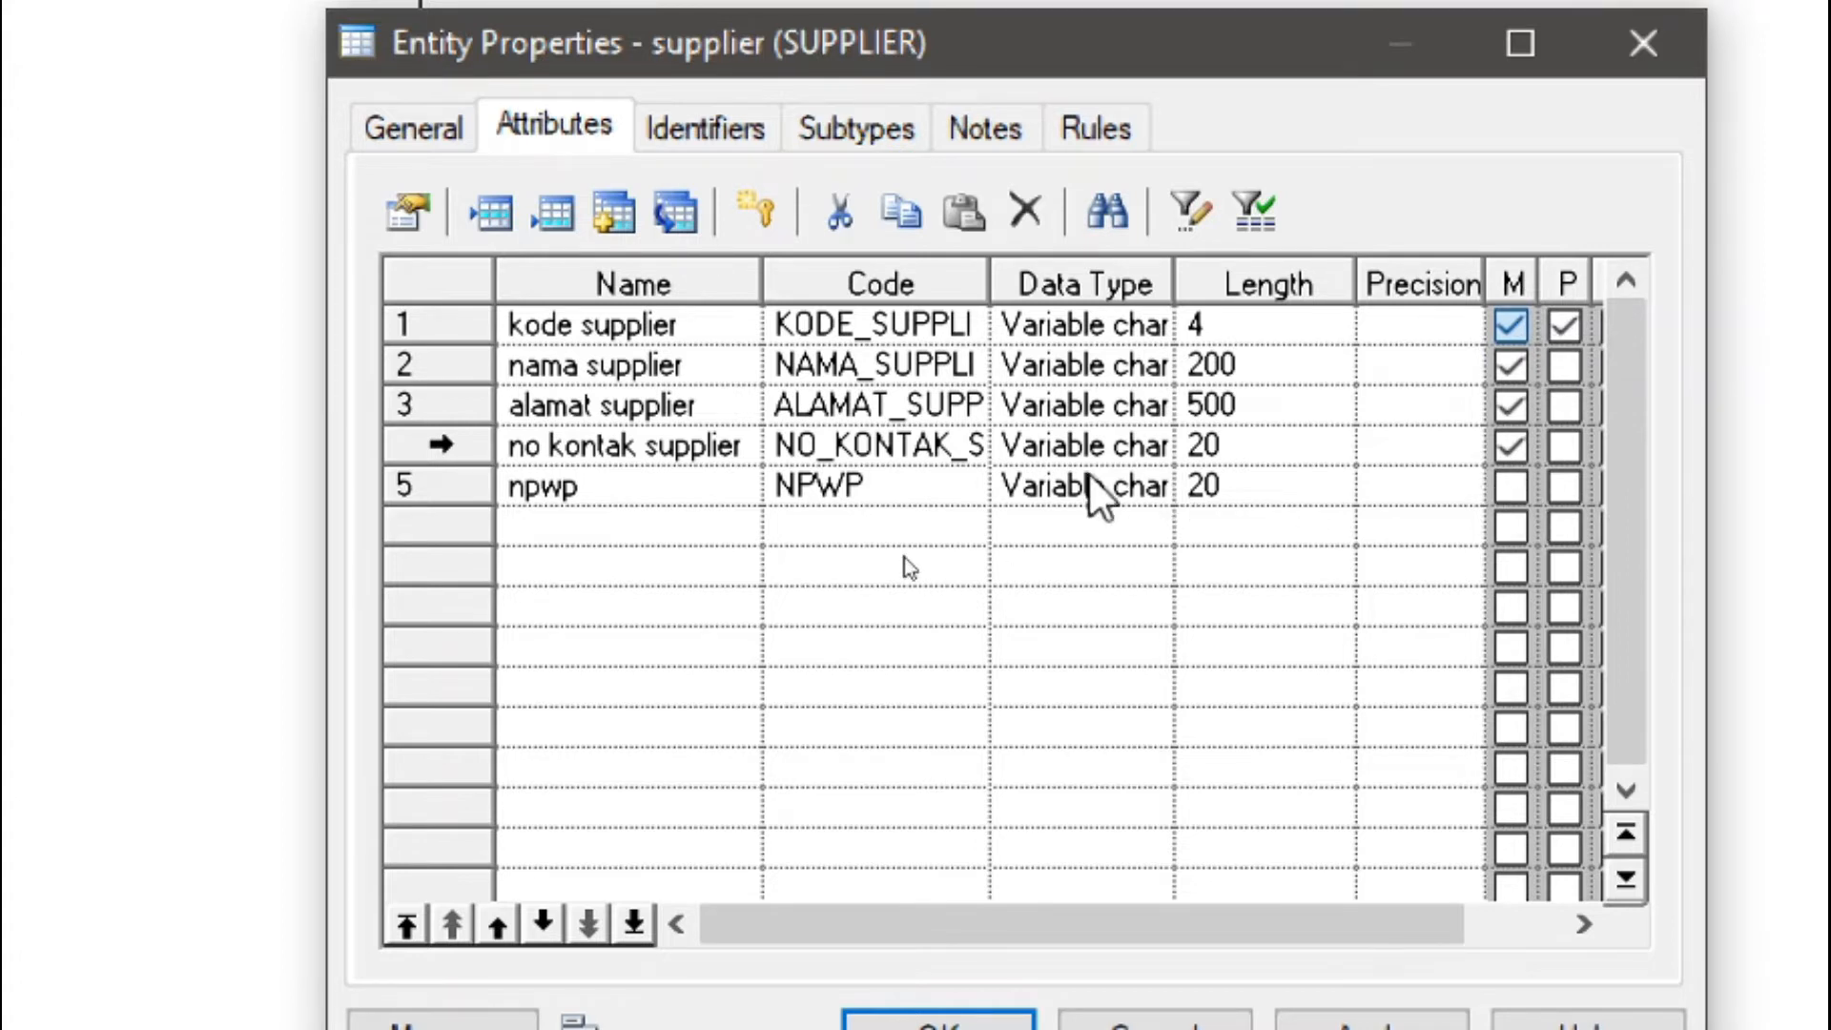
# Start a sixth supplier attribute, check the assignment slide in PowerPoint, return to PowerDesigner, and name the attribute is pkp
pyautogui.click(637, 530)
pyautogui.press('BackSpace')
pyautogui.press('BackSpace')
pyautogui.press('BackSpace')
pyautogui.press('BackSpace')
pyautogui.press('BackSpace')
pyautogui.press('BackSpace')
pyautogui.press('BackSpace')
pyautogui.press('BackSpace')
pyautogui.press('BackSpace')
pyautogui.press('BackSpace')
pyautogui.press('BackSpace')
pyautogui.press('BackSpace')
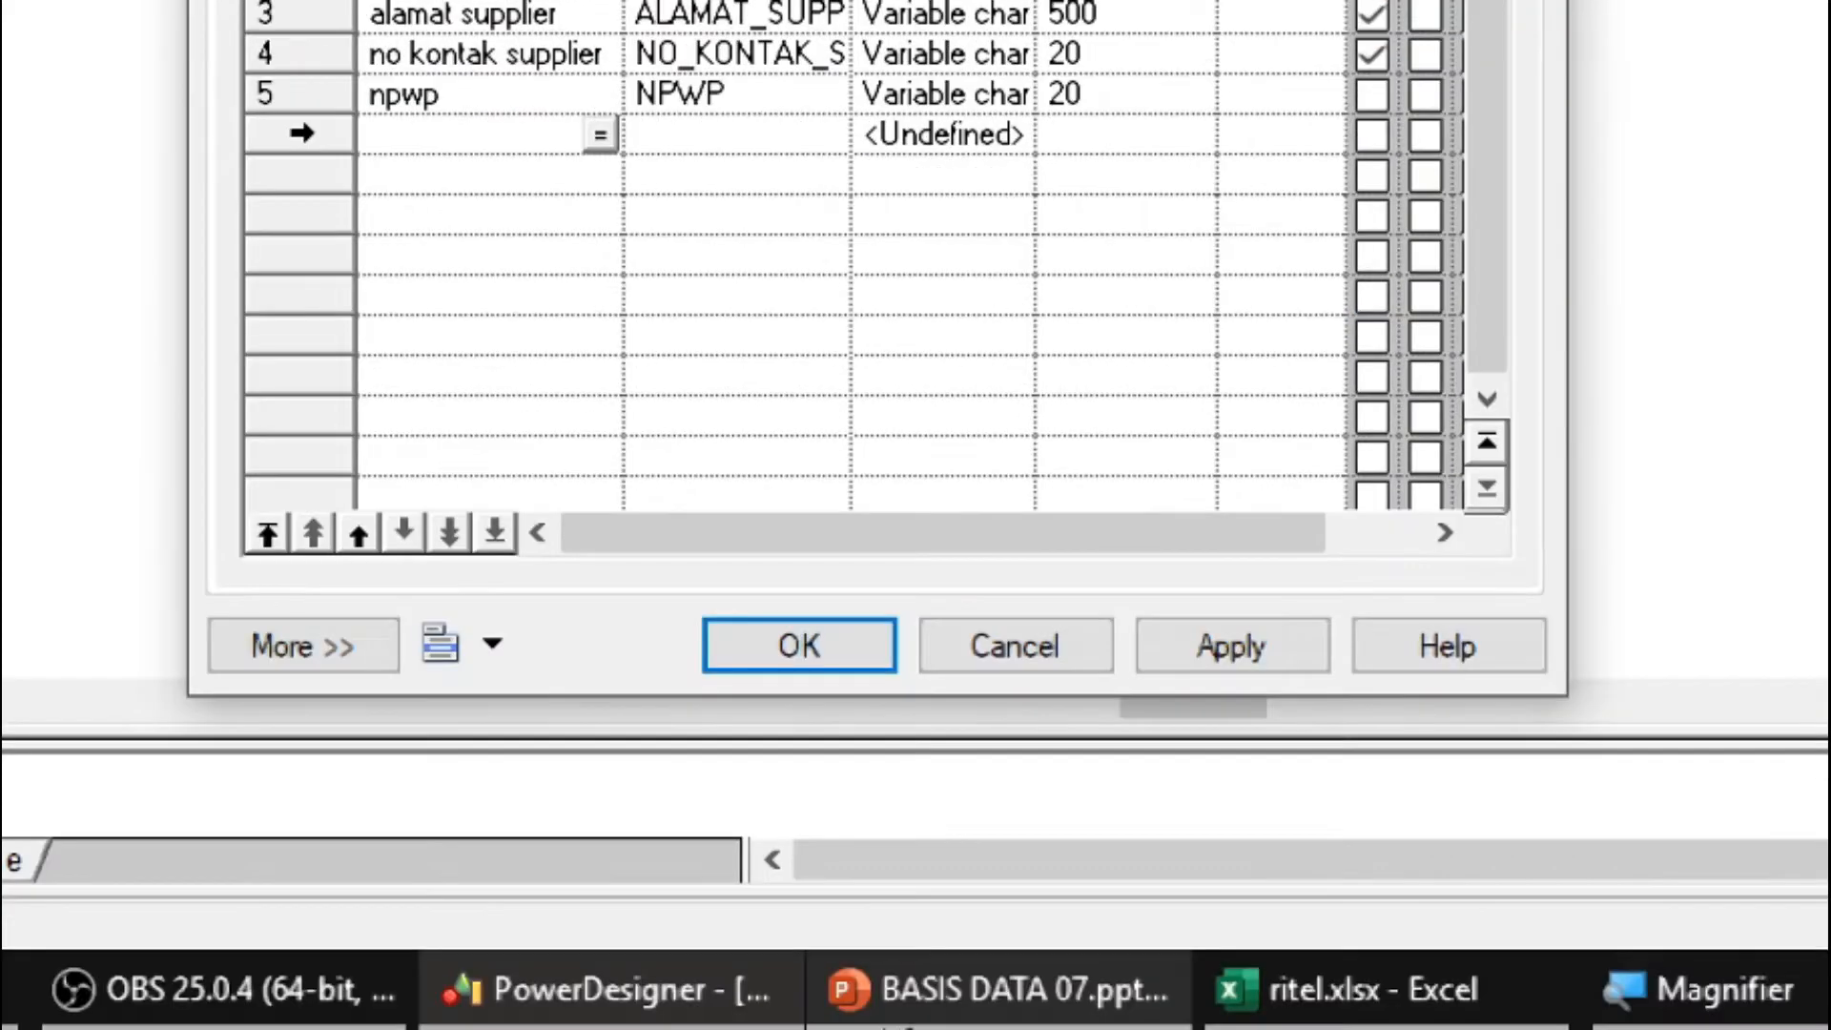
pyautogui.click(976, 1007)
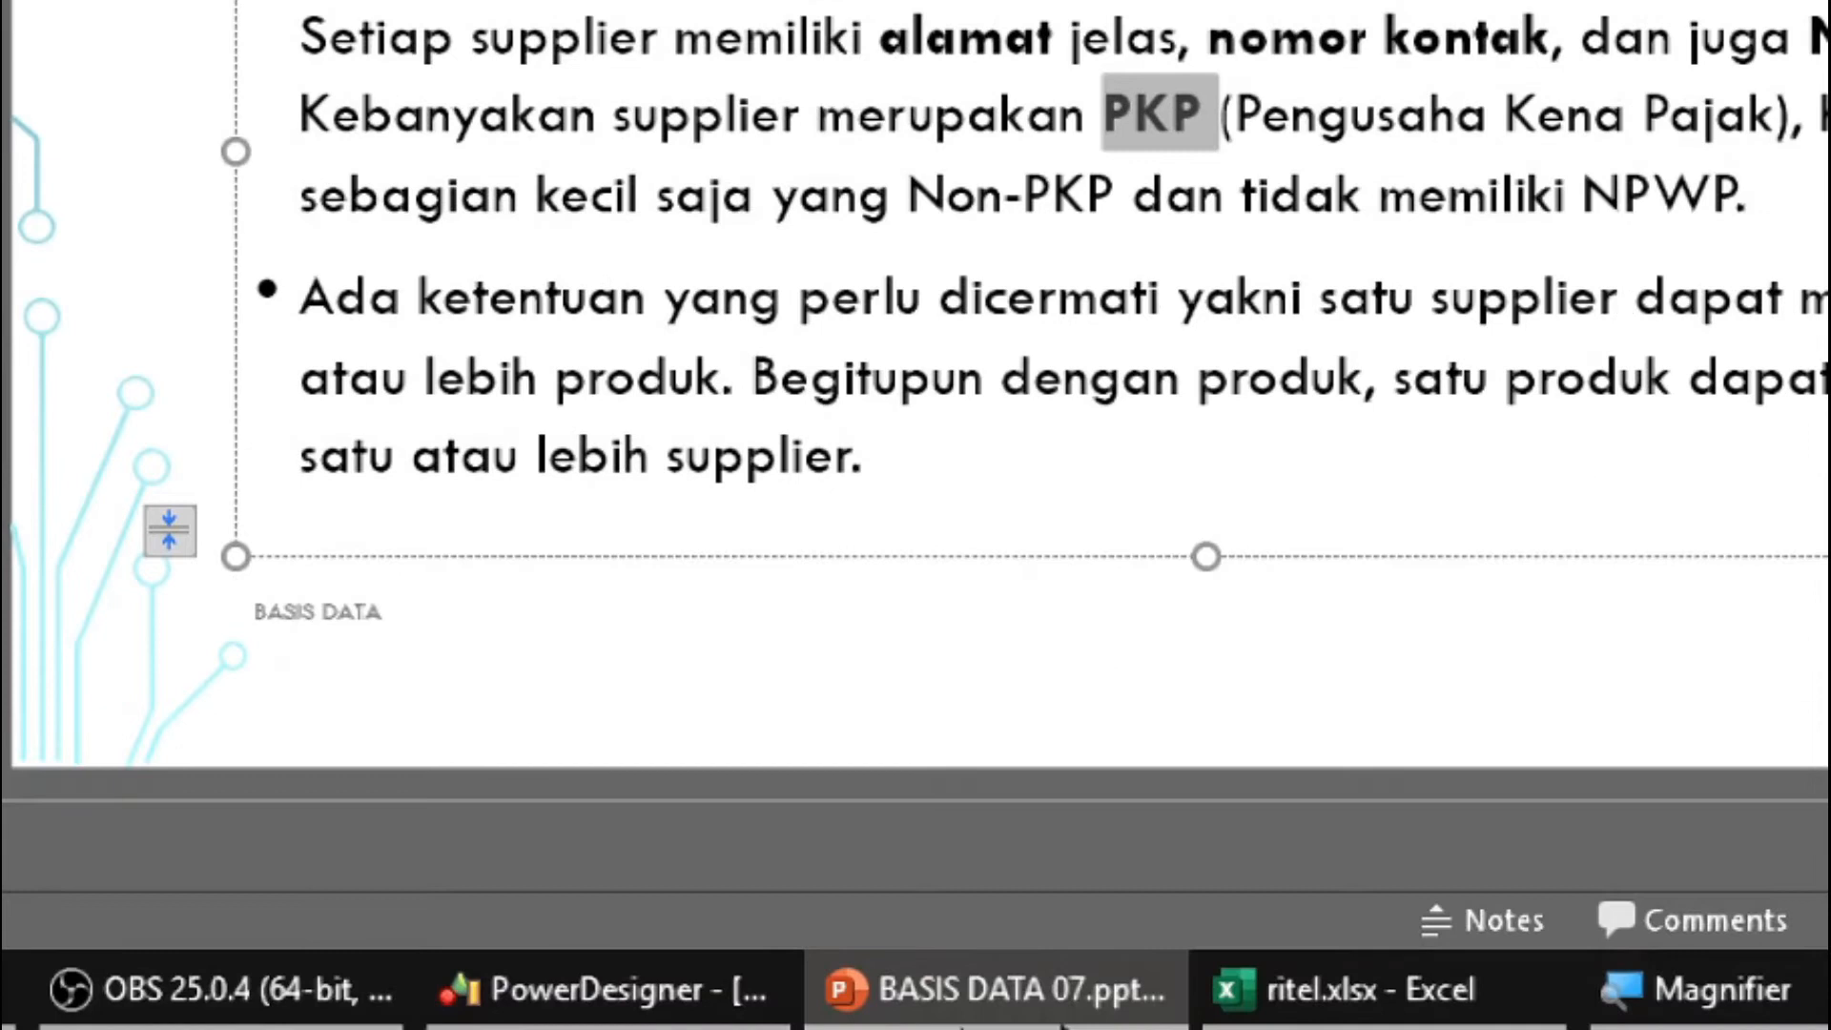
pyautogui.click(1045, 1009)
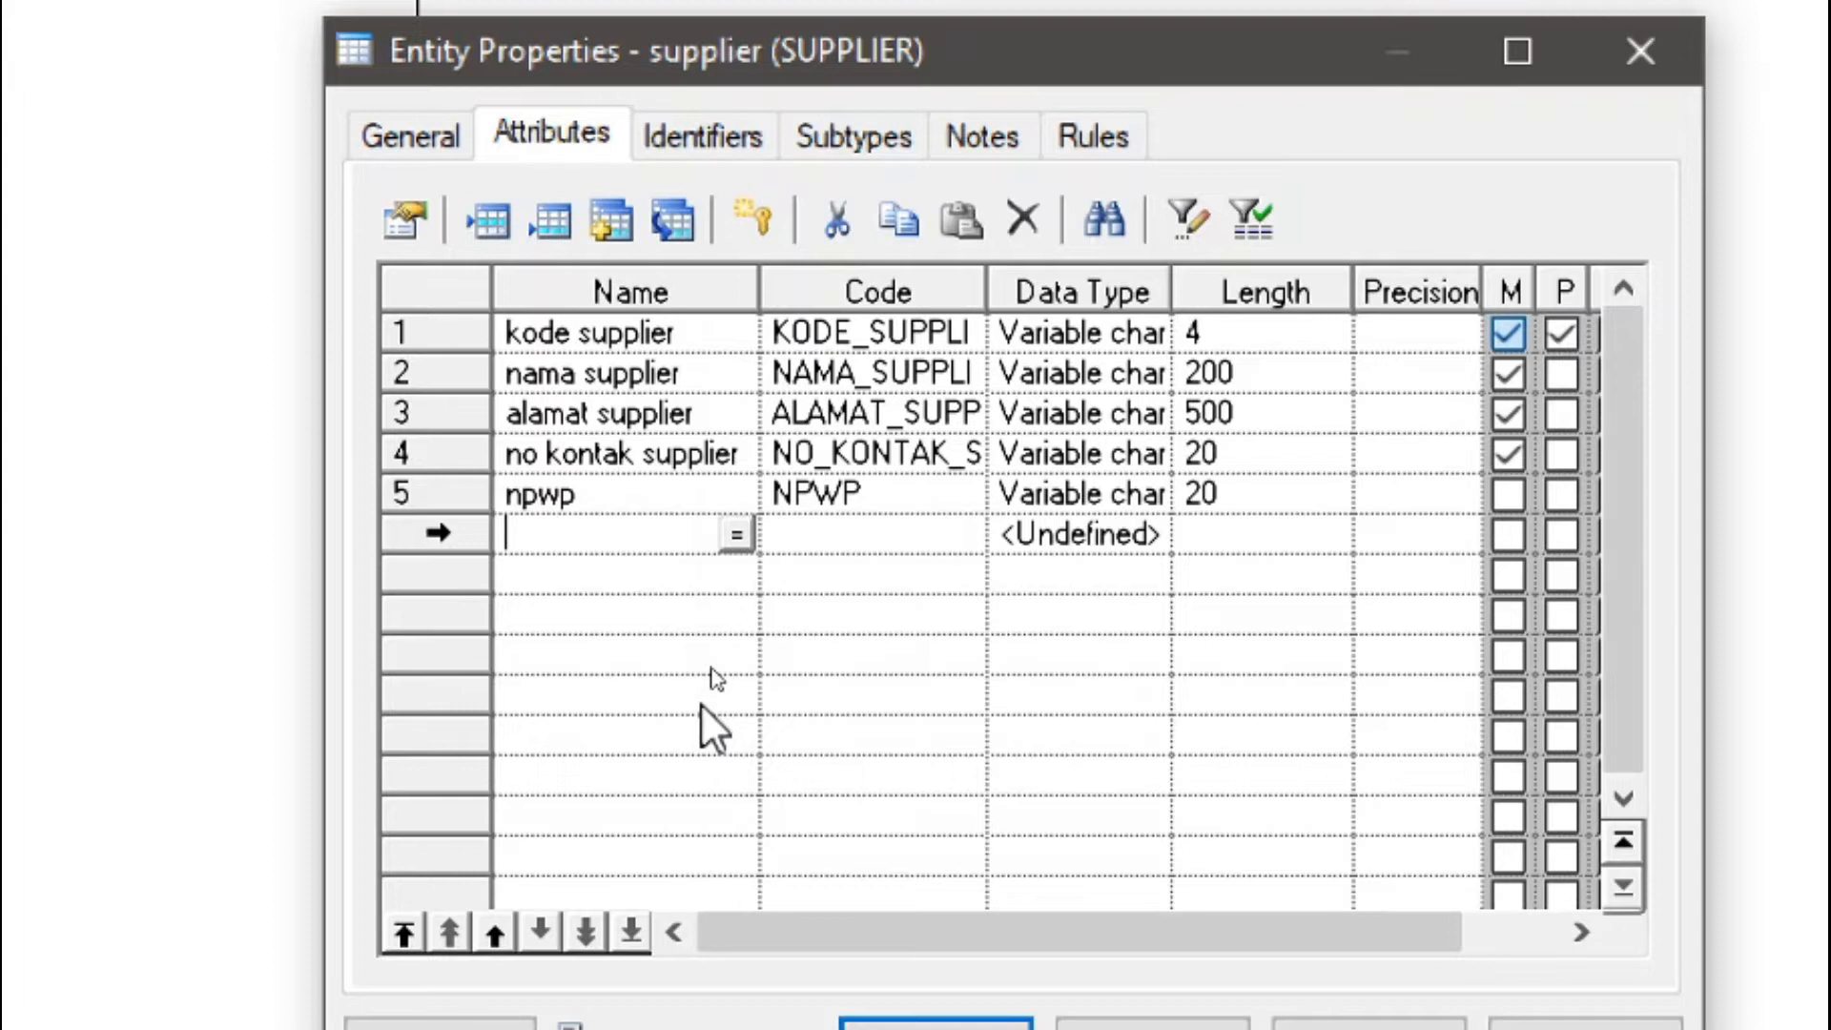
pyautogui.write('is pkp')
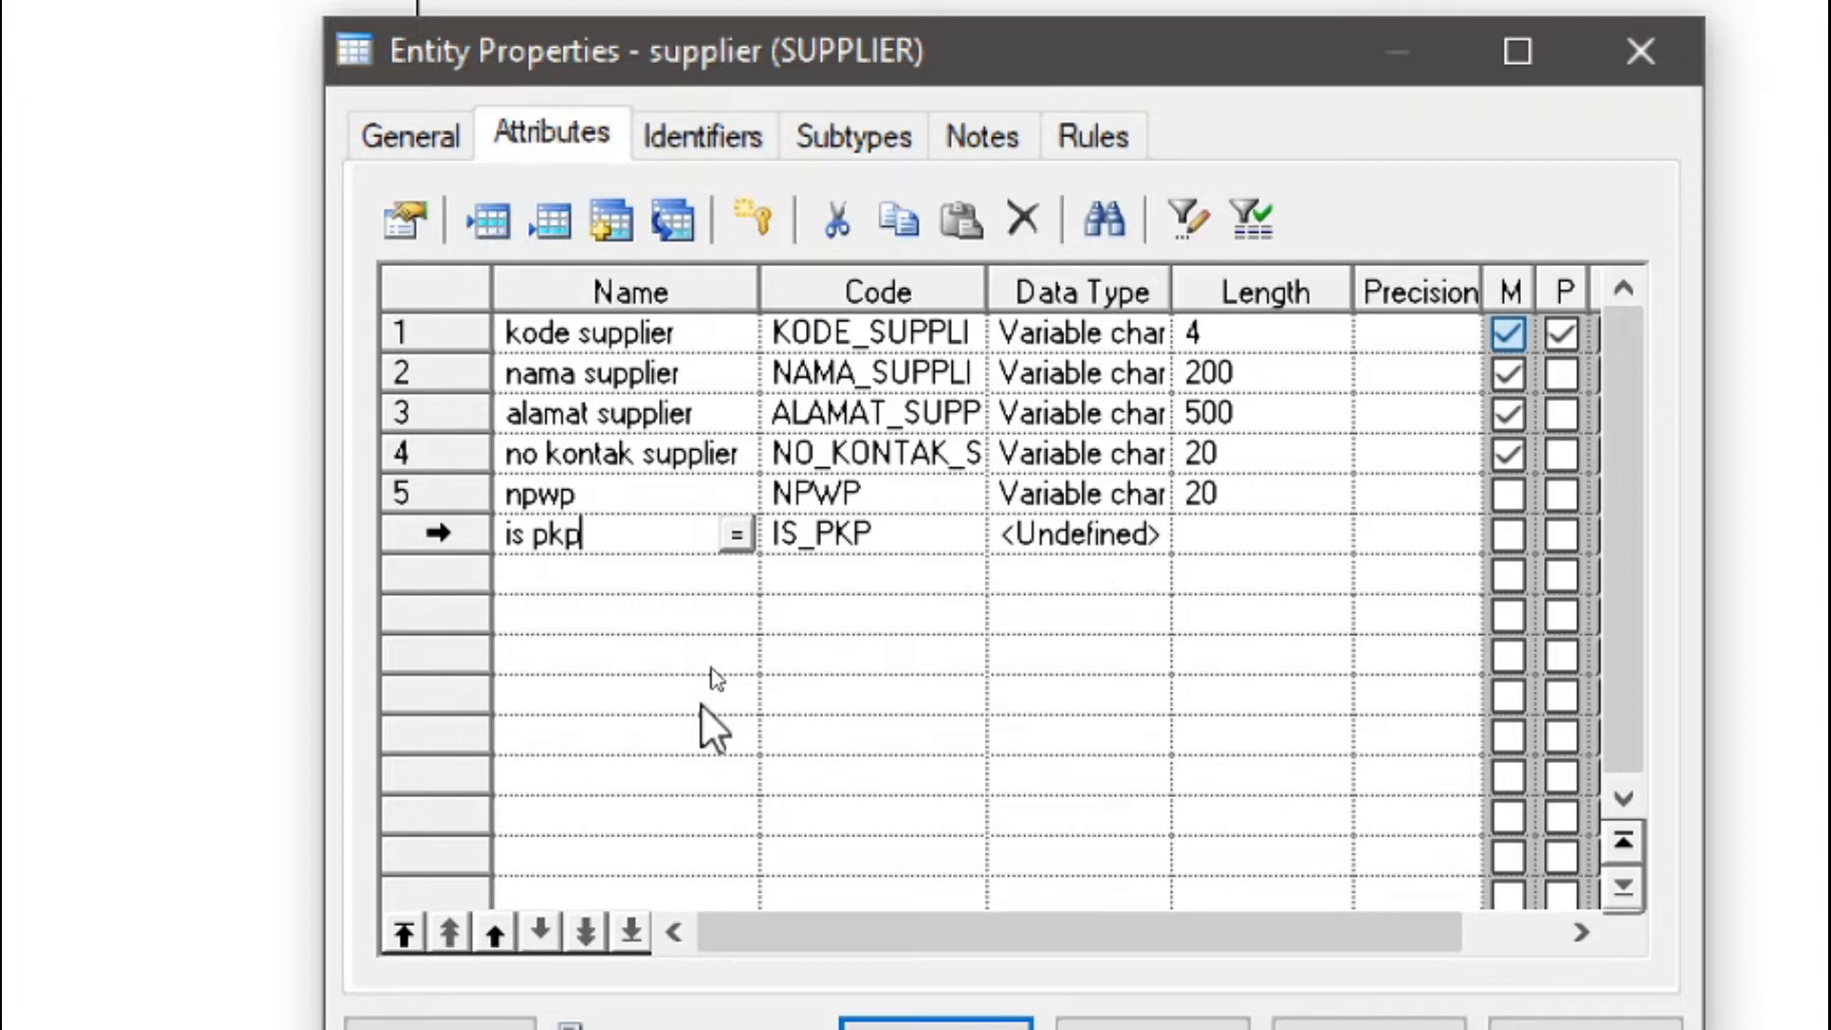
# Set the is pkp attribute to a mandatory Integer, then accept the supplier entity's properties and deselect the entity
pyautogui.click(1089, 531)
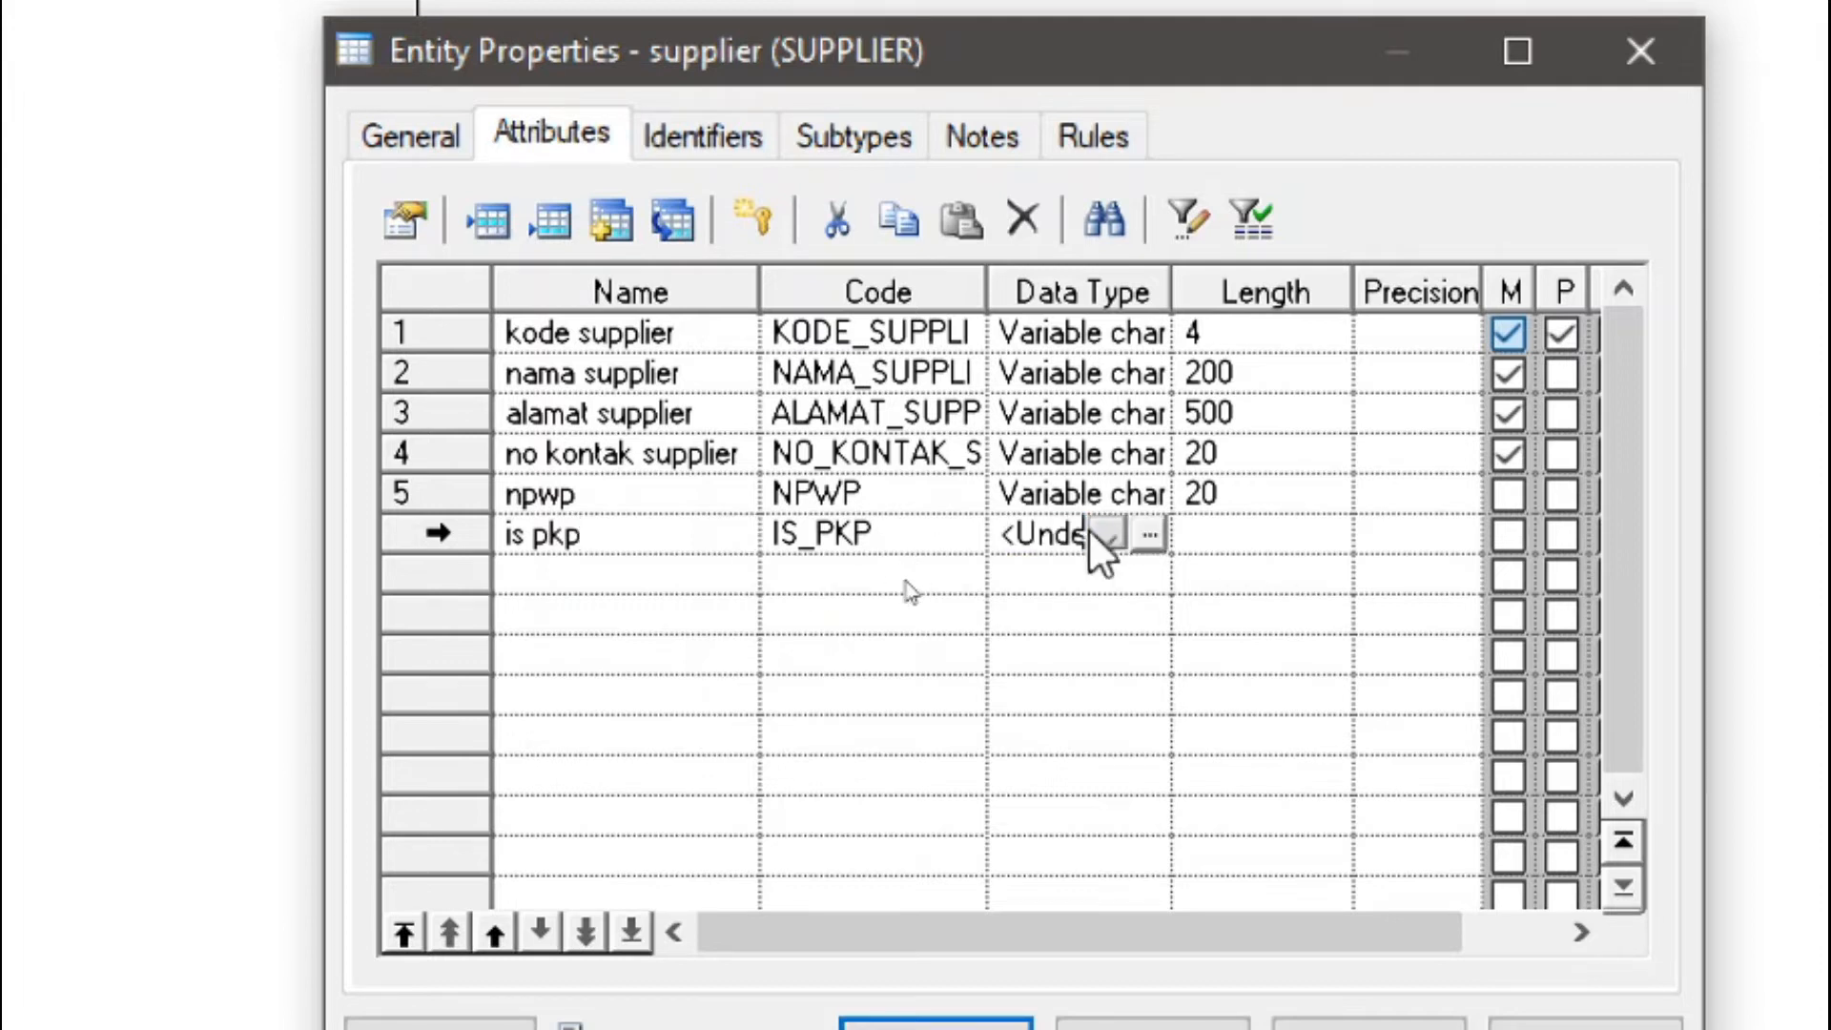
pyautogui.click(1149, 535)
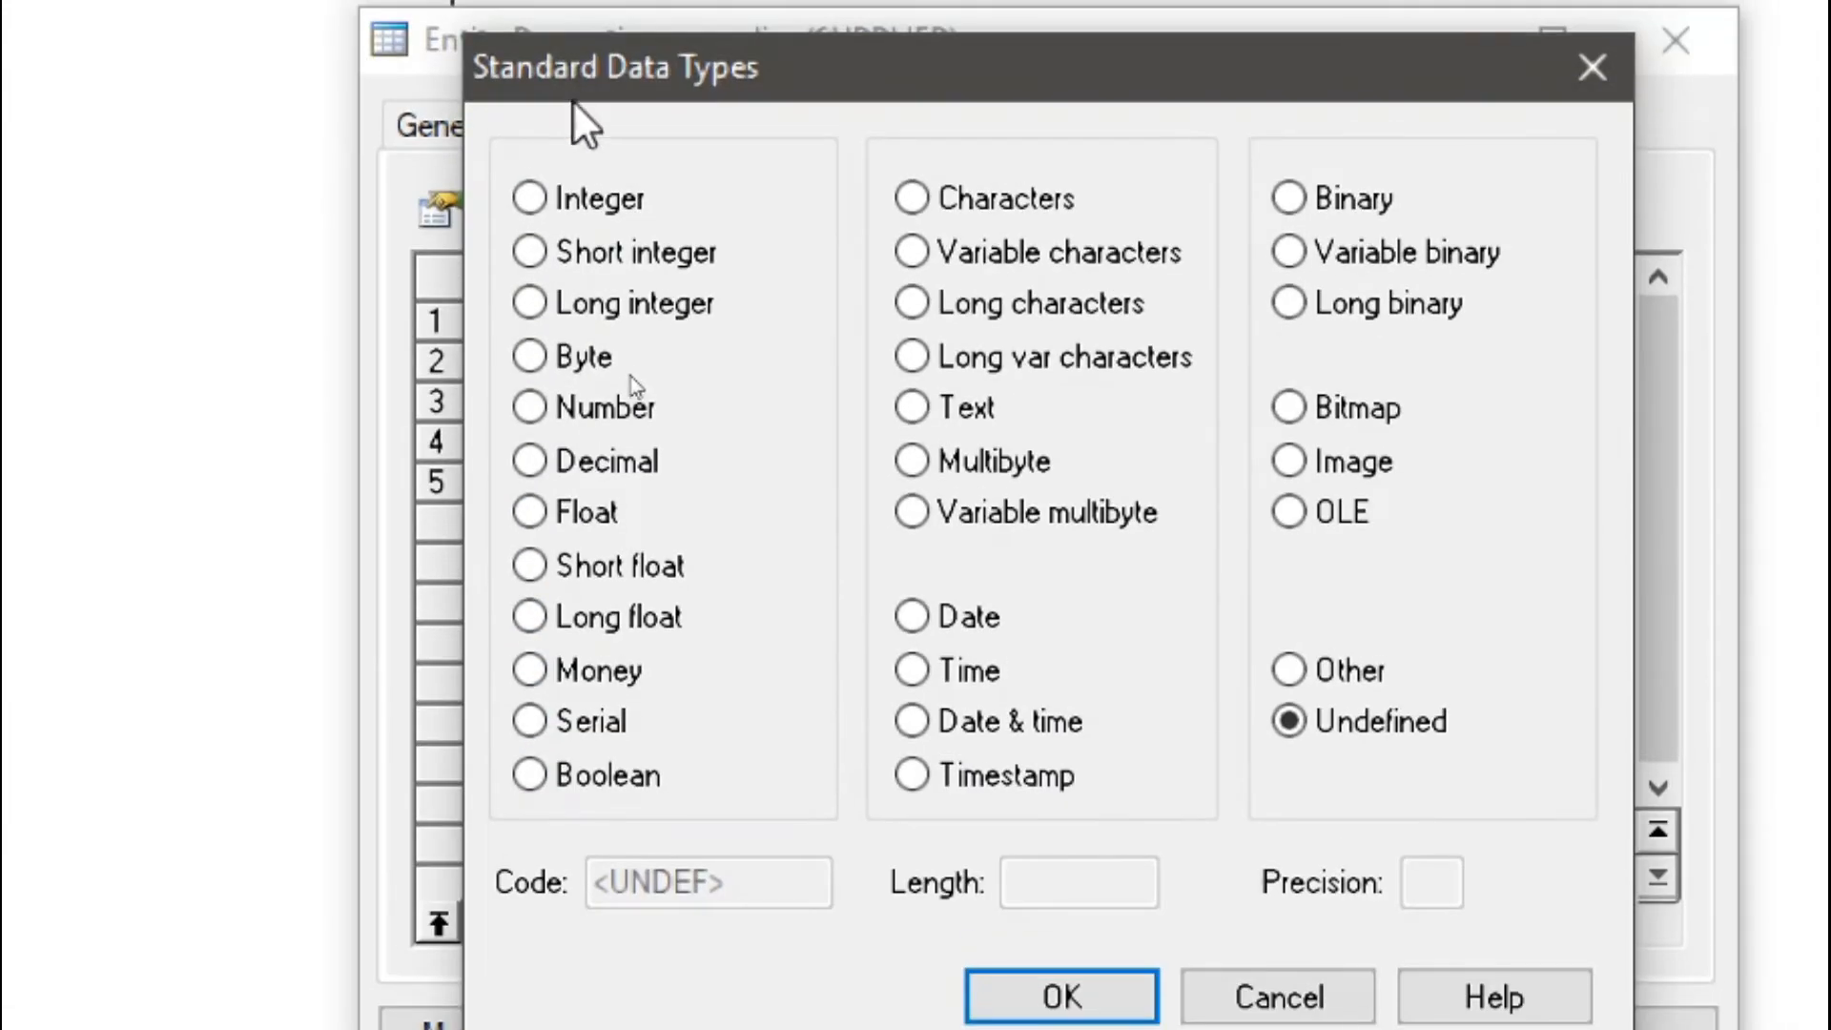
pyautogui.click(575, 195)
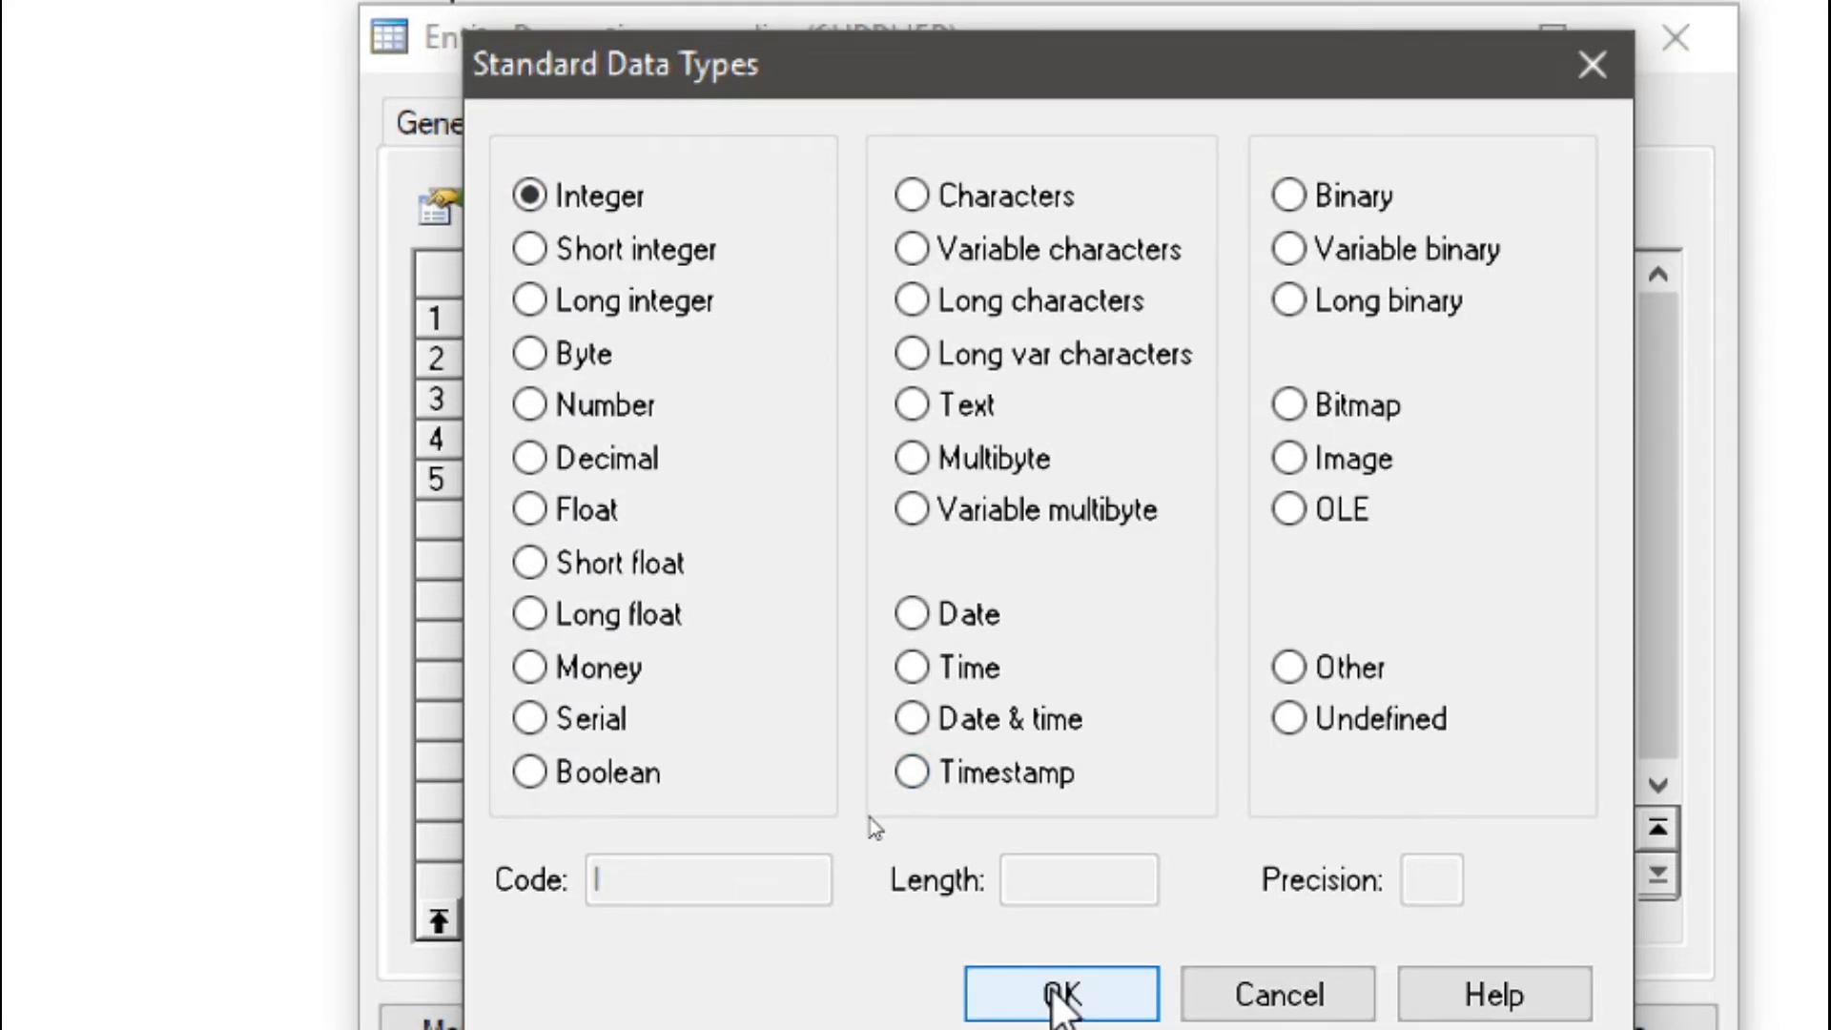
pyautogui.click(1061, 994)
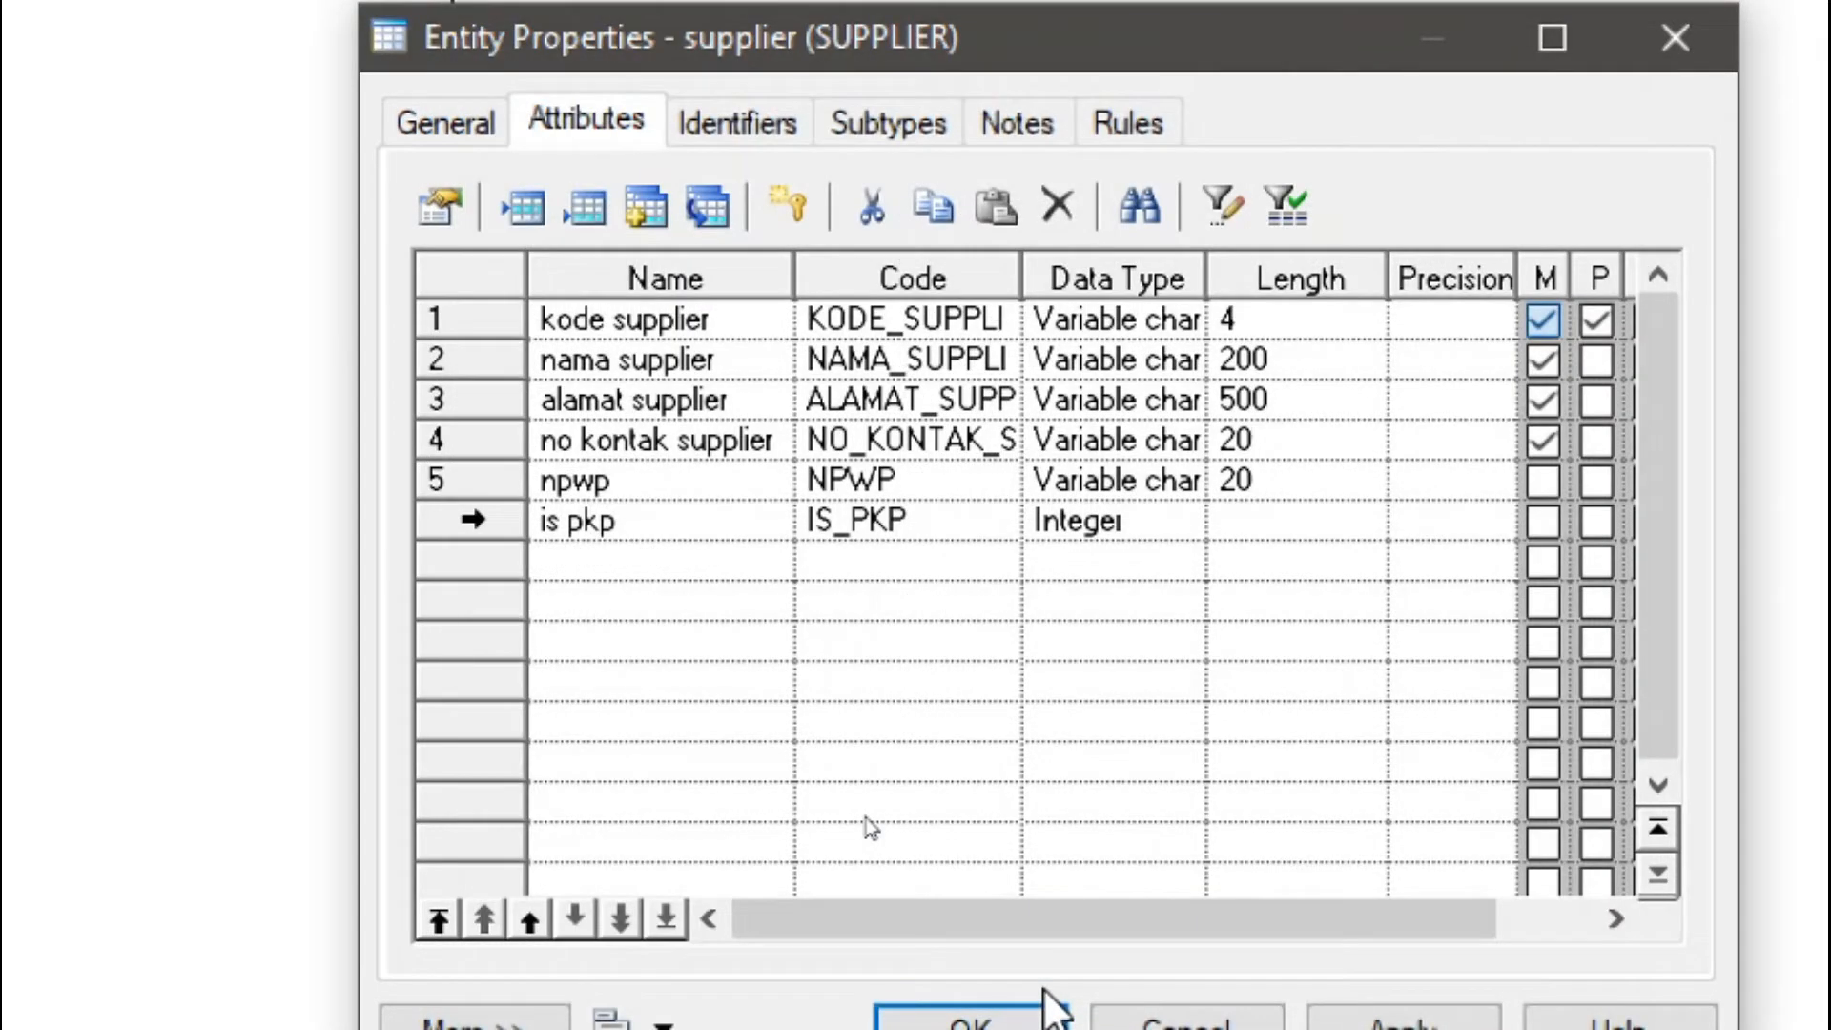
pyautogui.click(1542, 521)
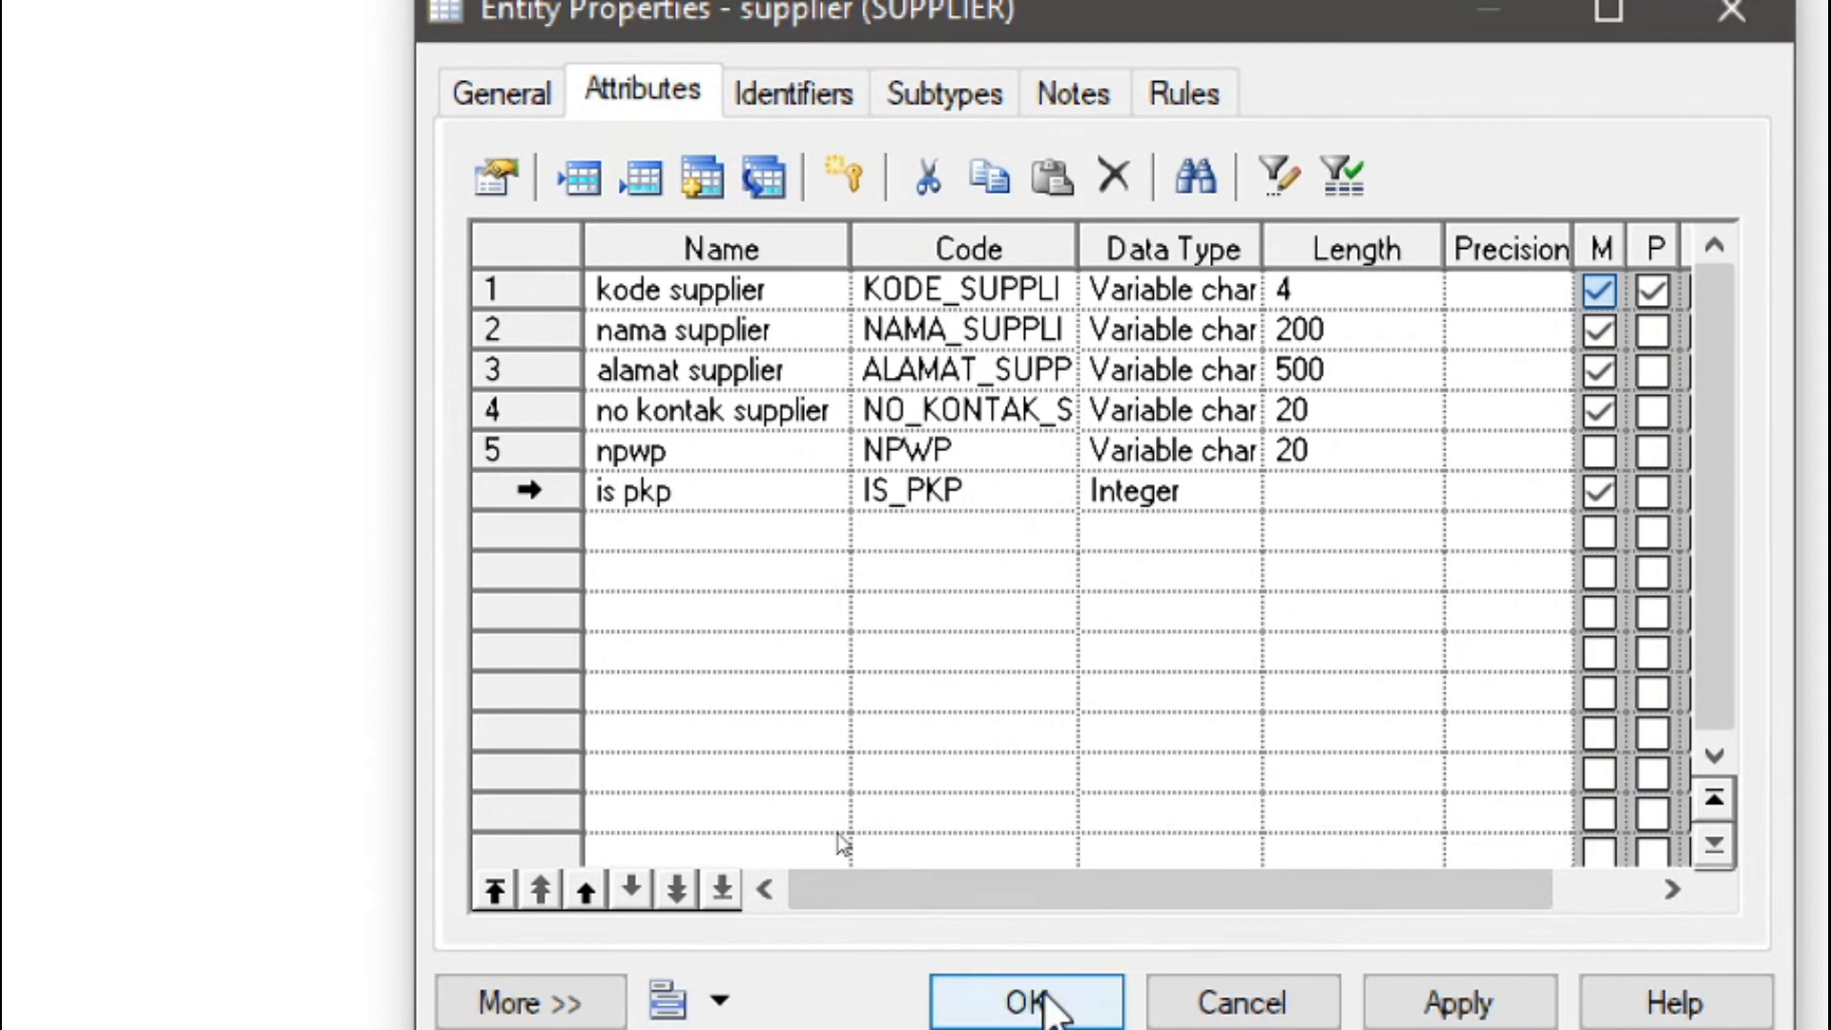
pyautogui.click(1040, 1003)
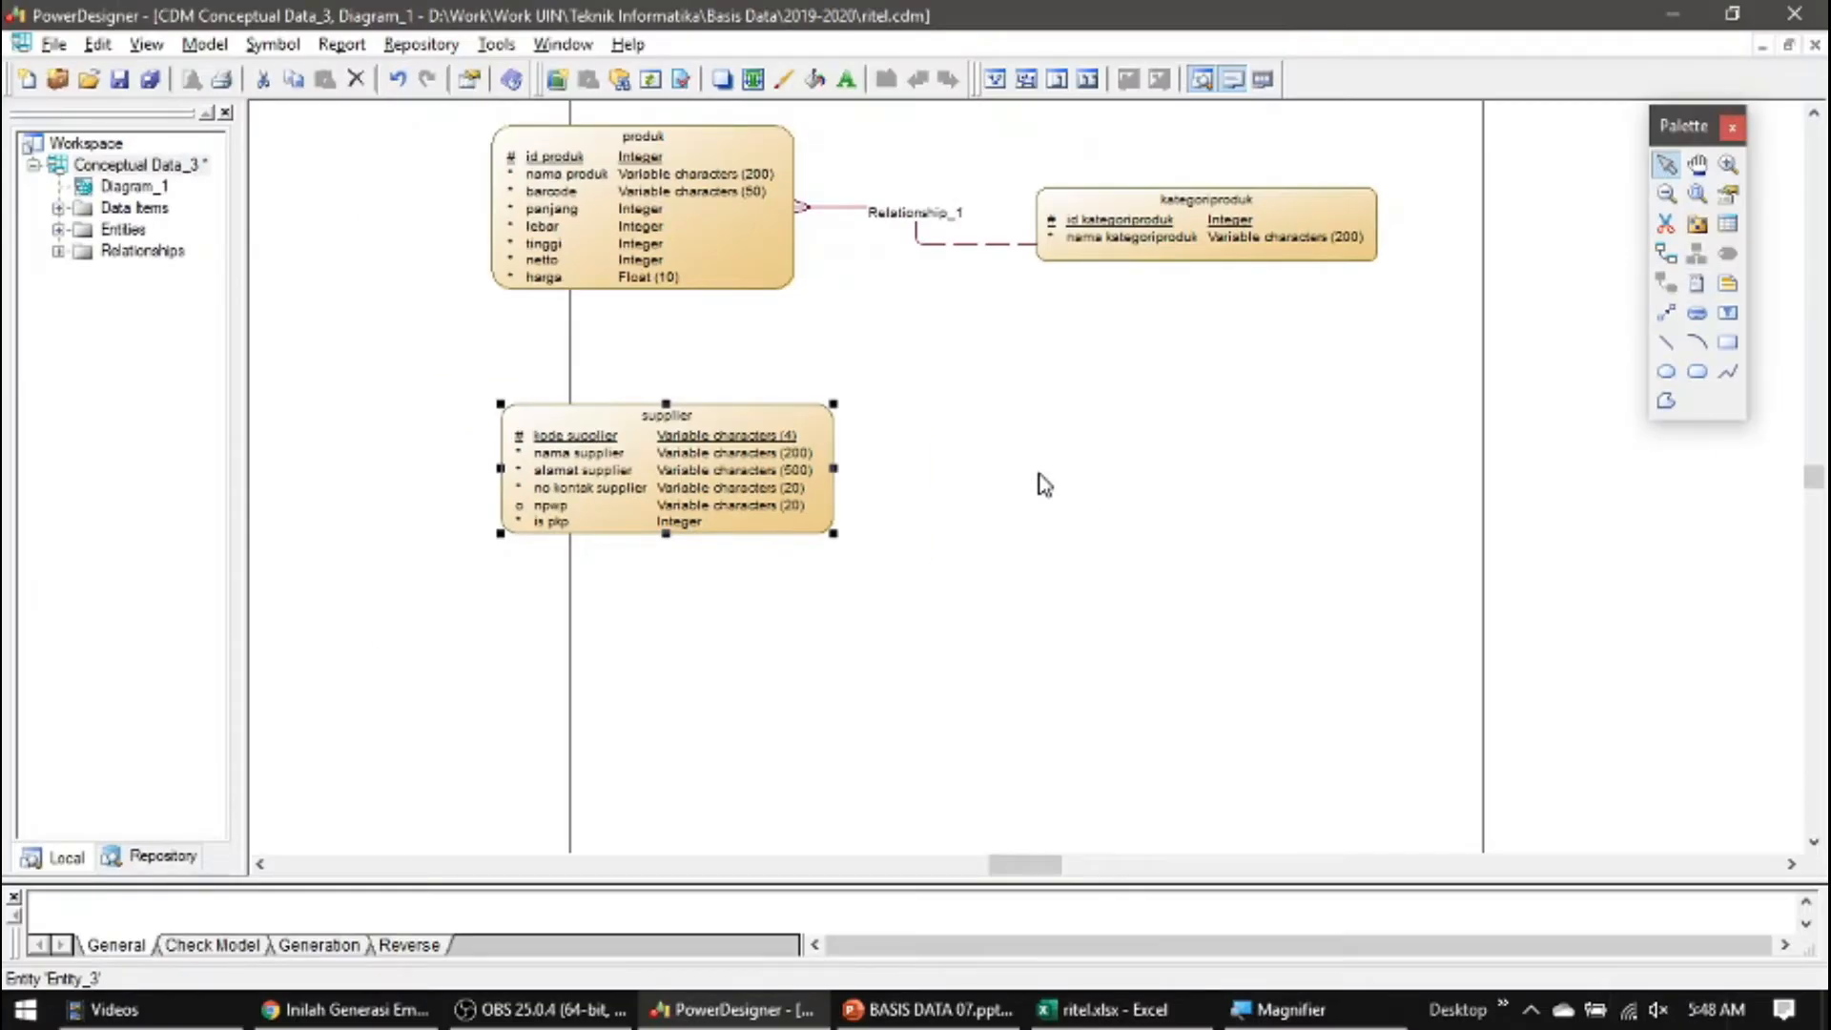
pyautogui.click(1040, 475)
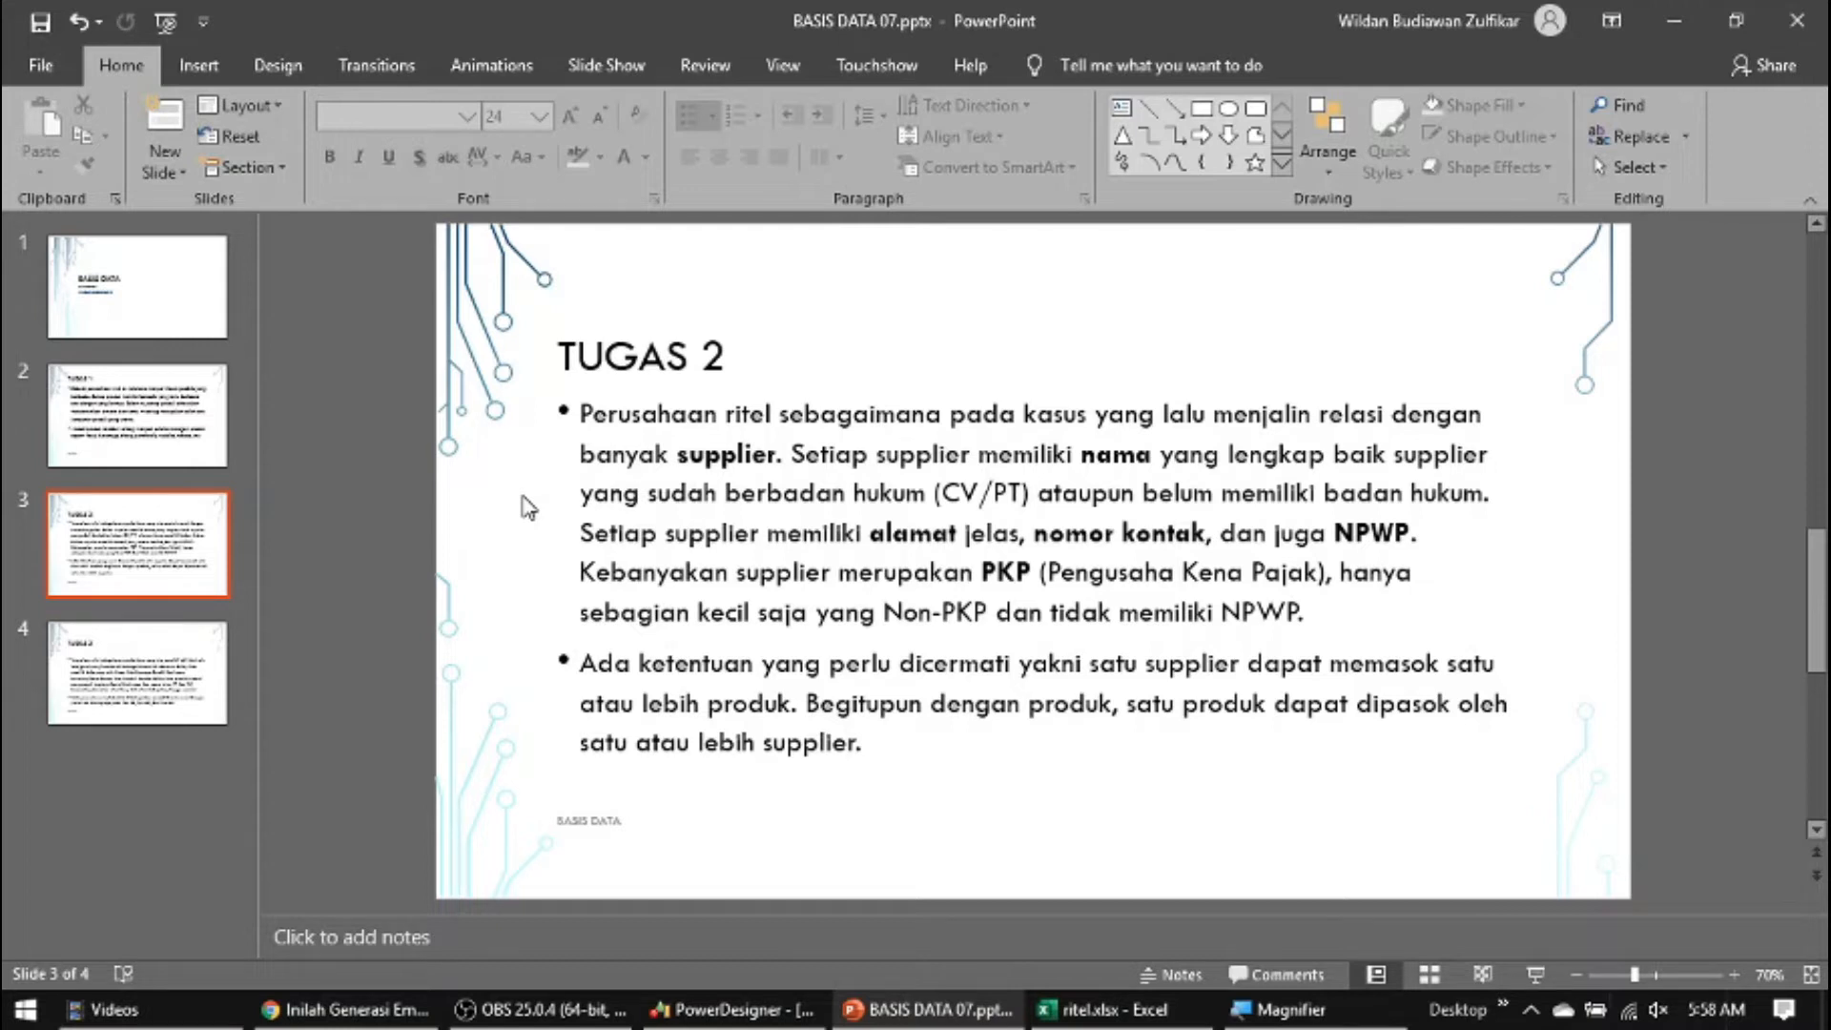
# Consult the supplier–product rule on the Tugas 2 slide, return to PowerDesigner, and draw a relationship from supplier to produk
pyautogui.click(995, 667)
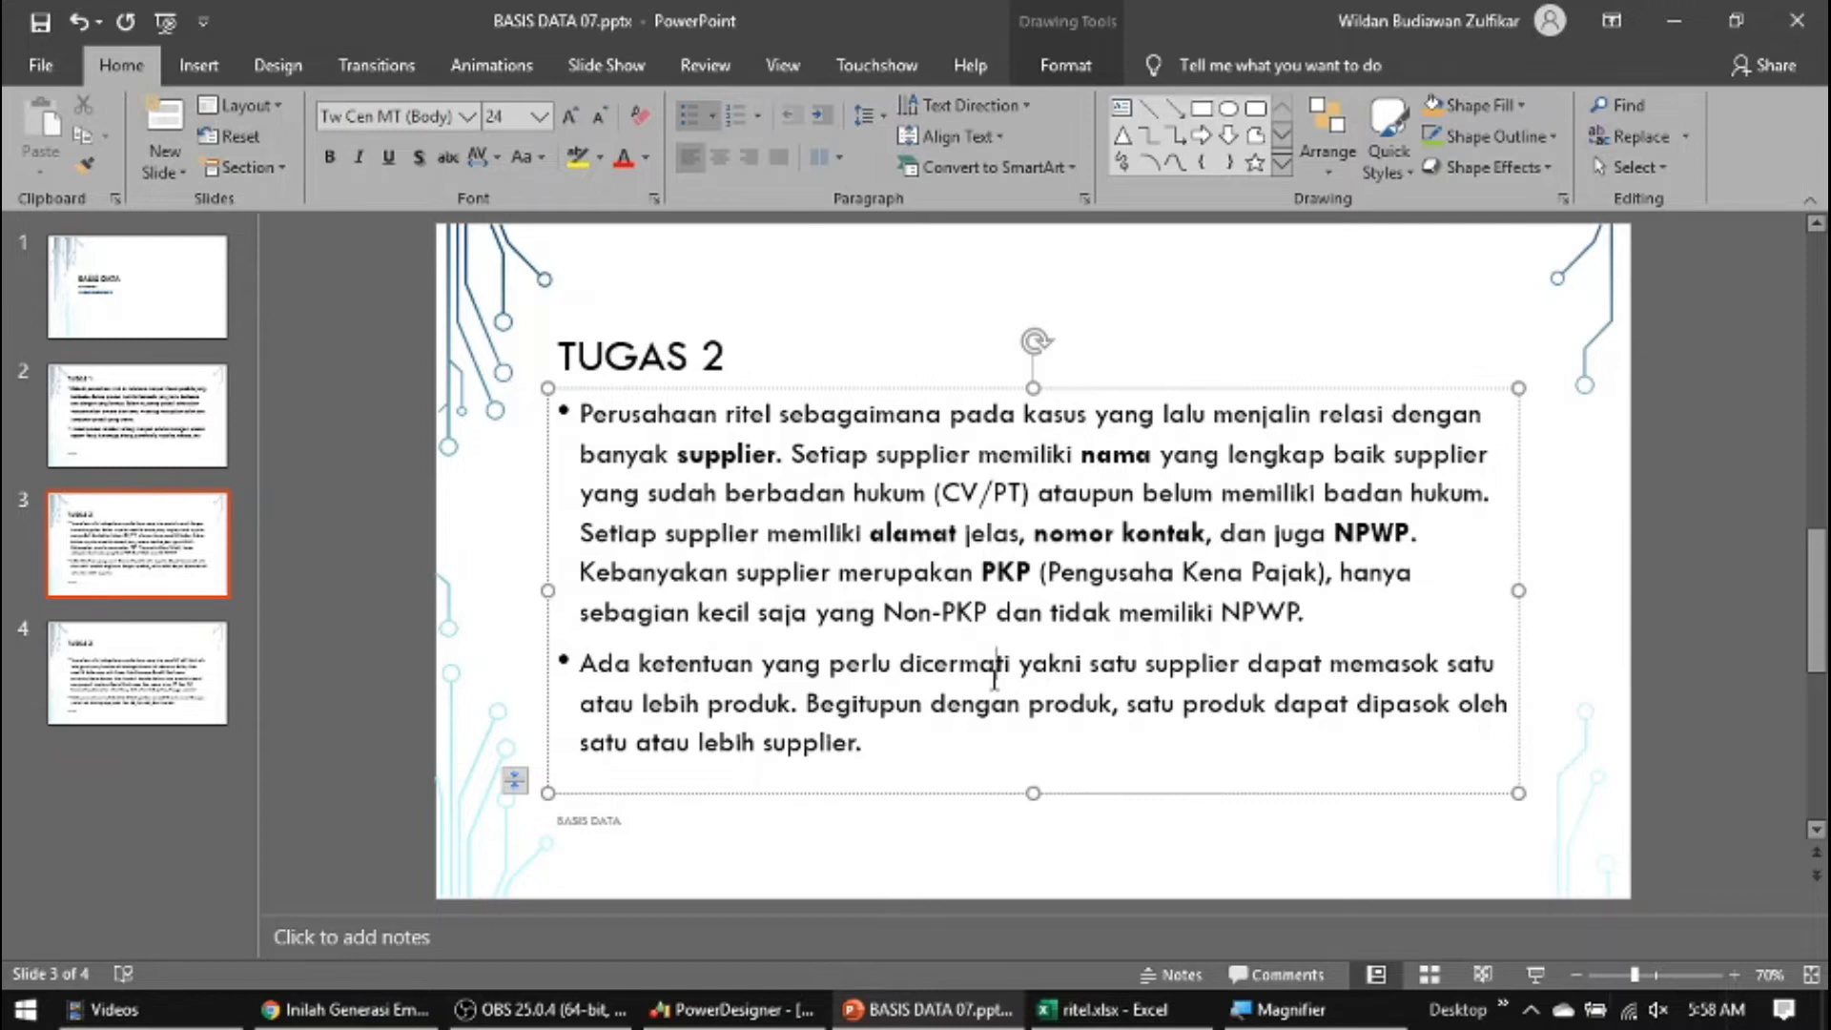
pyautogui.click(732, 1009)
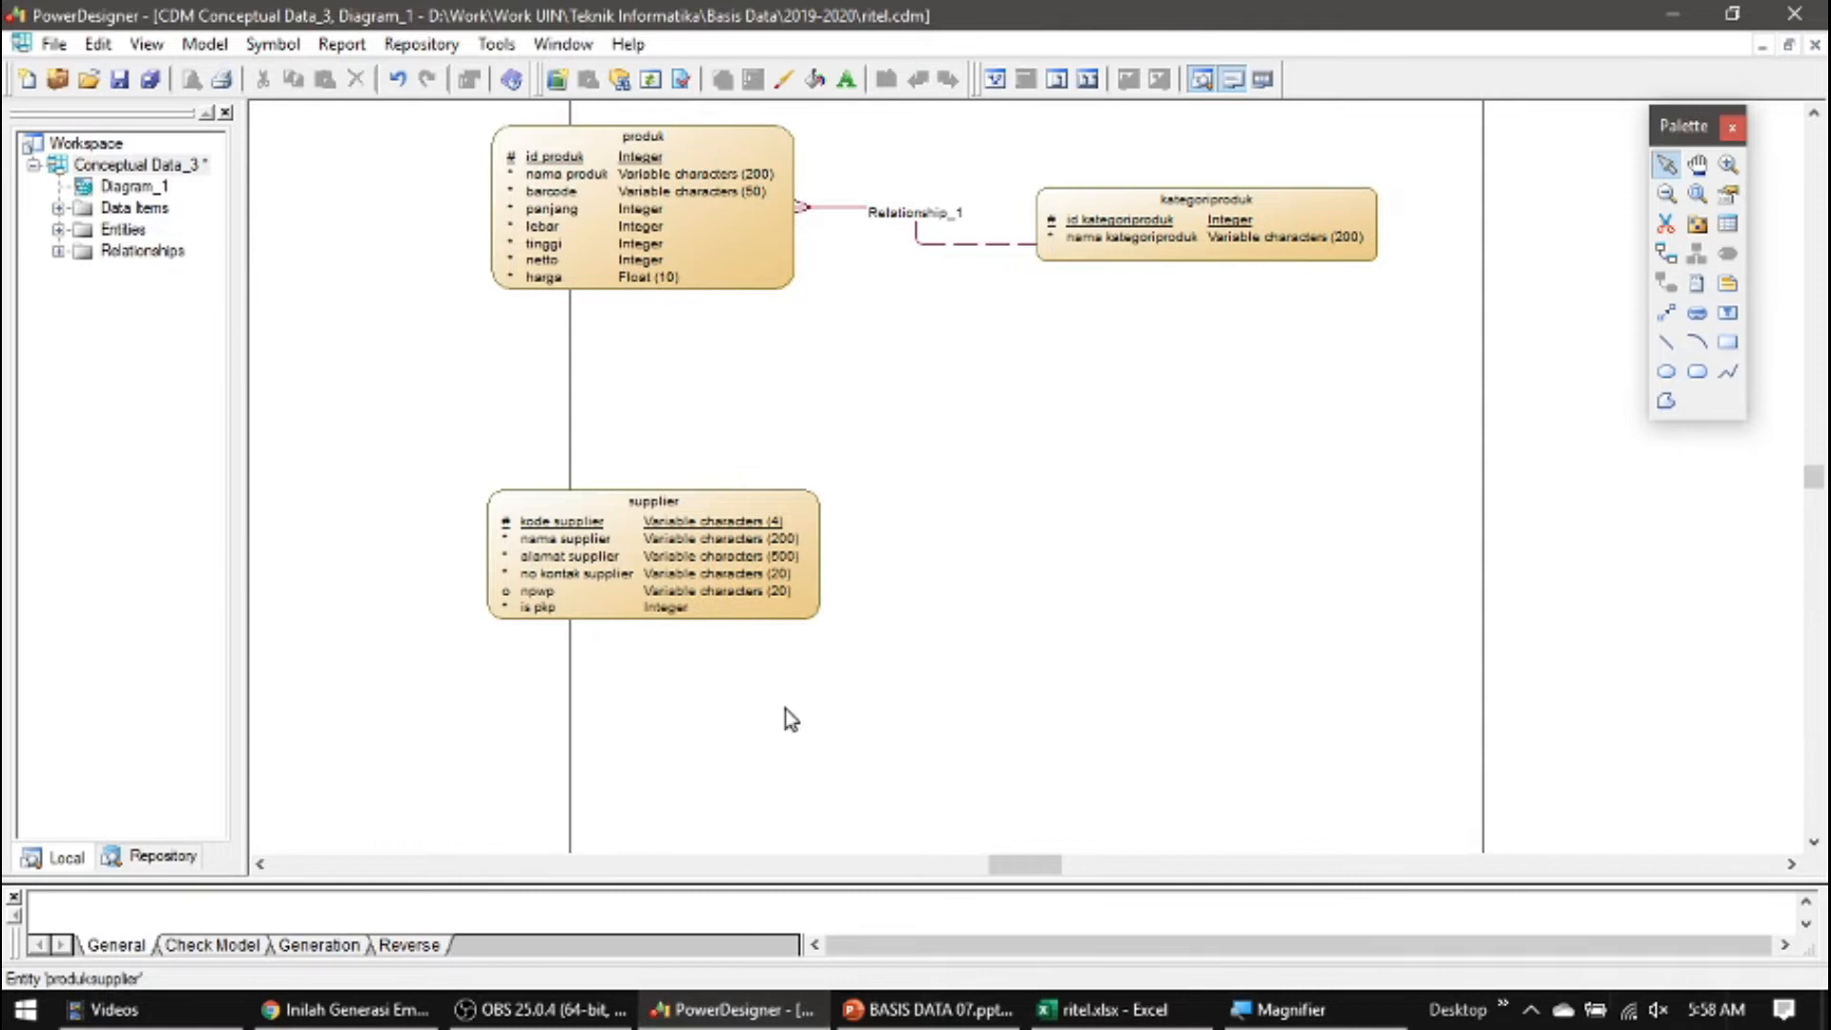
pyautogui.press('super+plus')
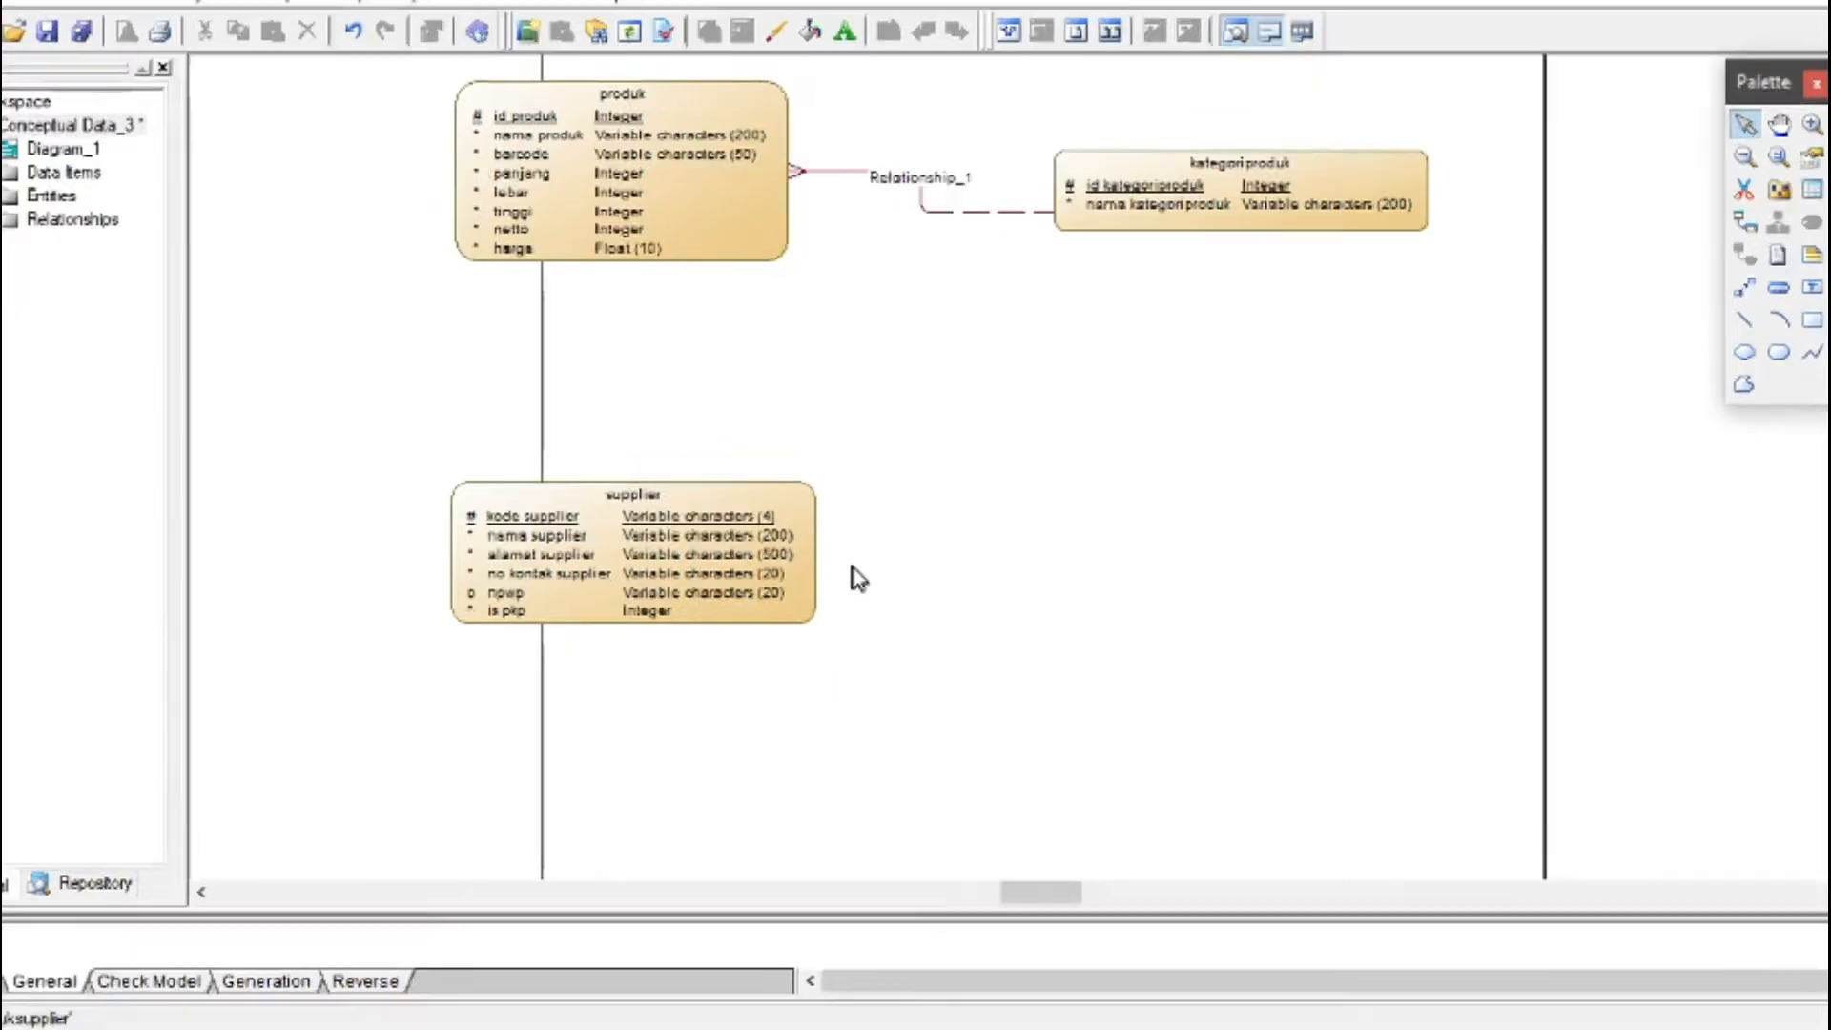
pyautogui.press('super+plus')
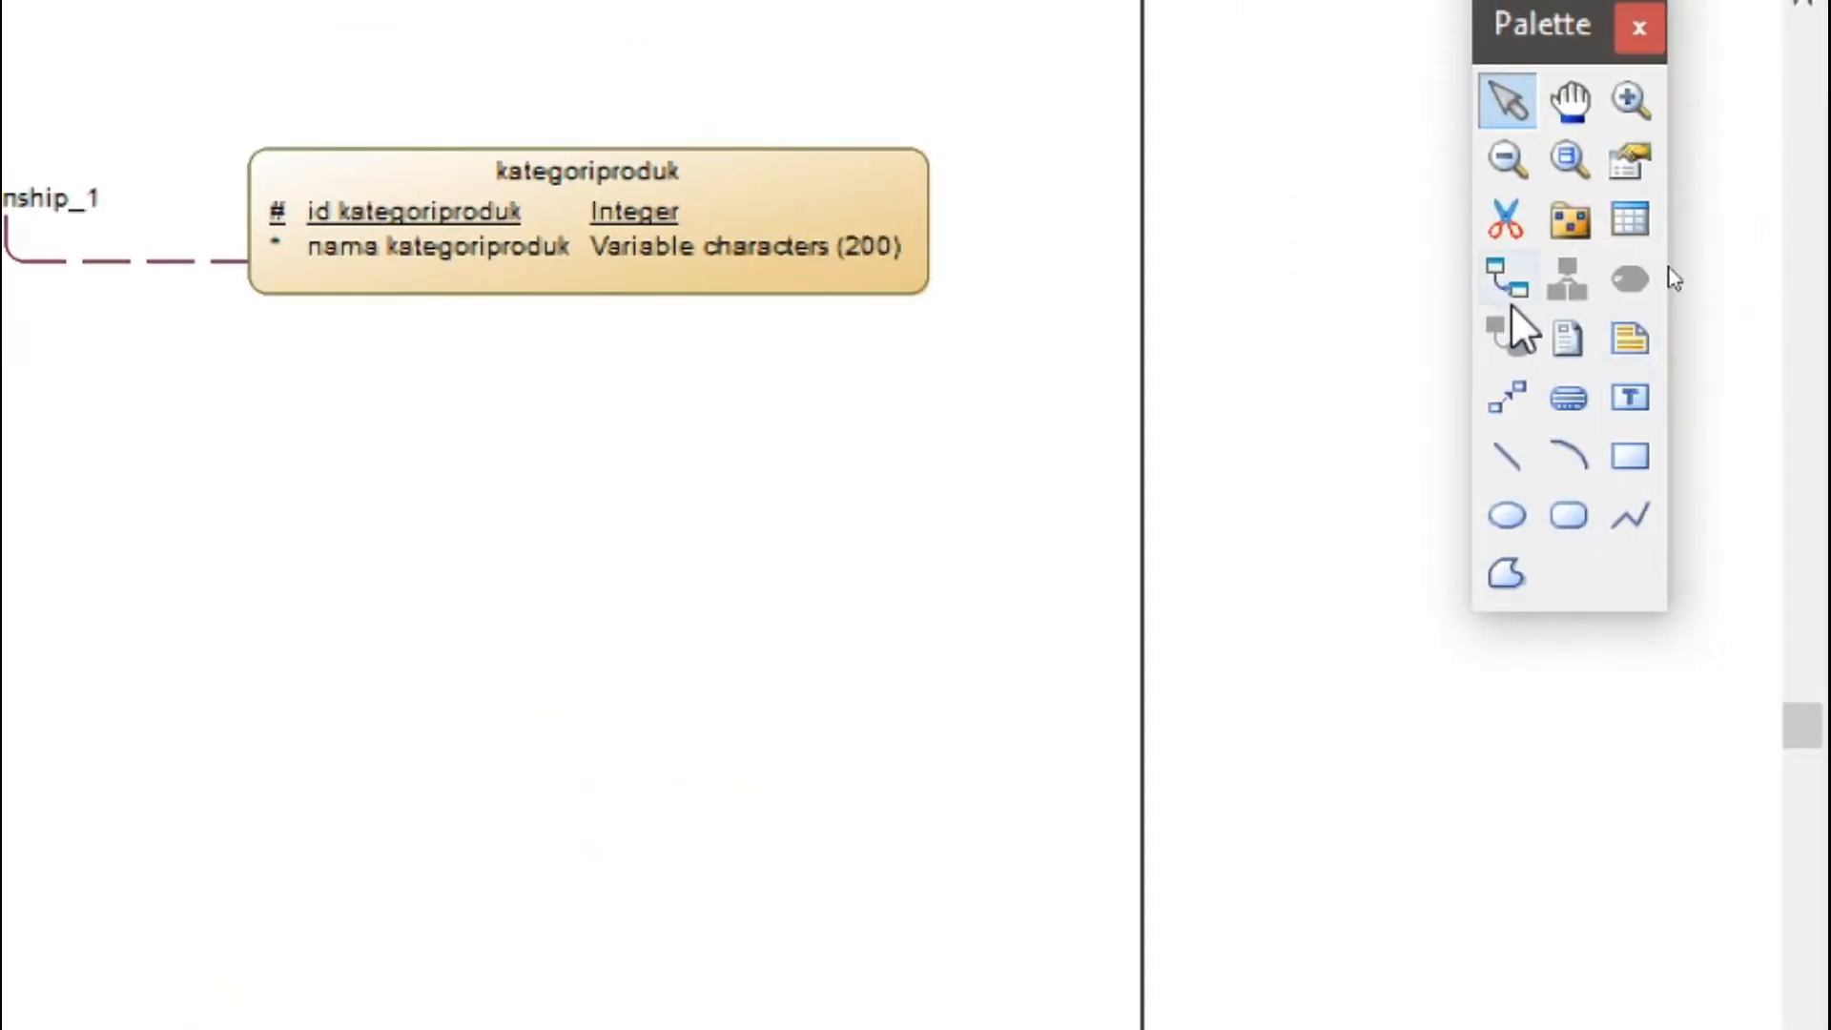
pyautogui.click(1509, 282)
pyautogui.moveTo(565, 769); pyautogui.dragTo(585, 186)
pyautogui.rightClick(545, 431)
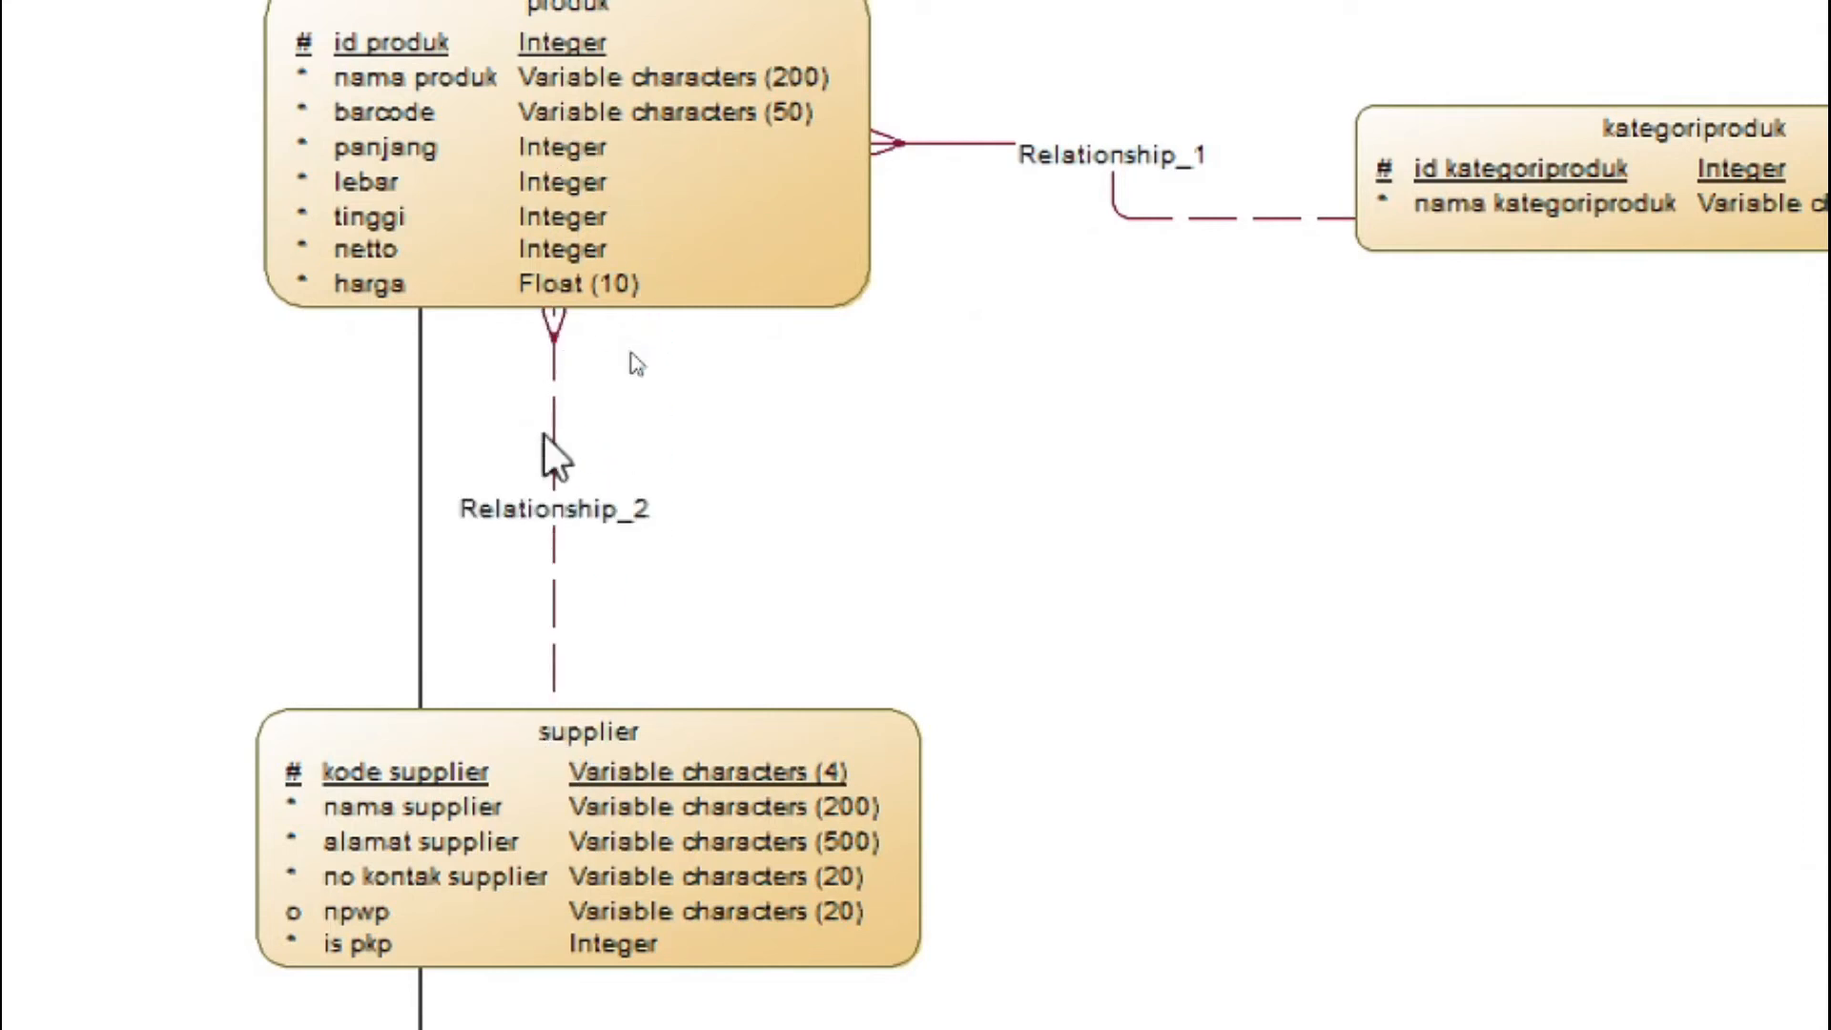
# Set the cardinality of the relationship between supplier and produk to Many - Many and accept its properties
pyautogui.click(552, 445)
pyautogui.doubleClick(552, 445)
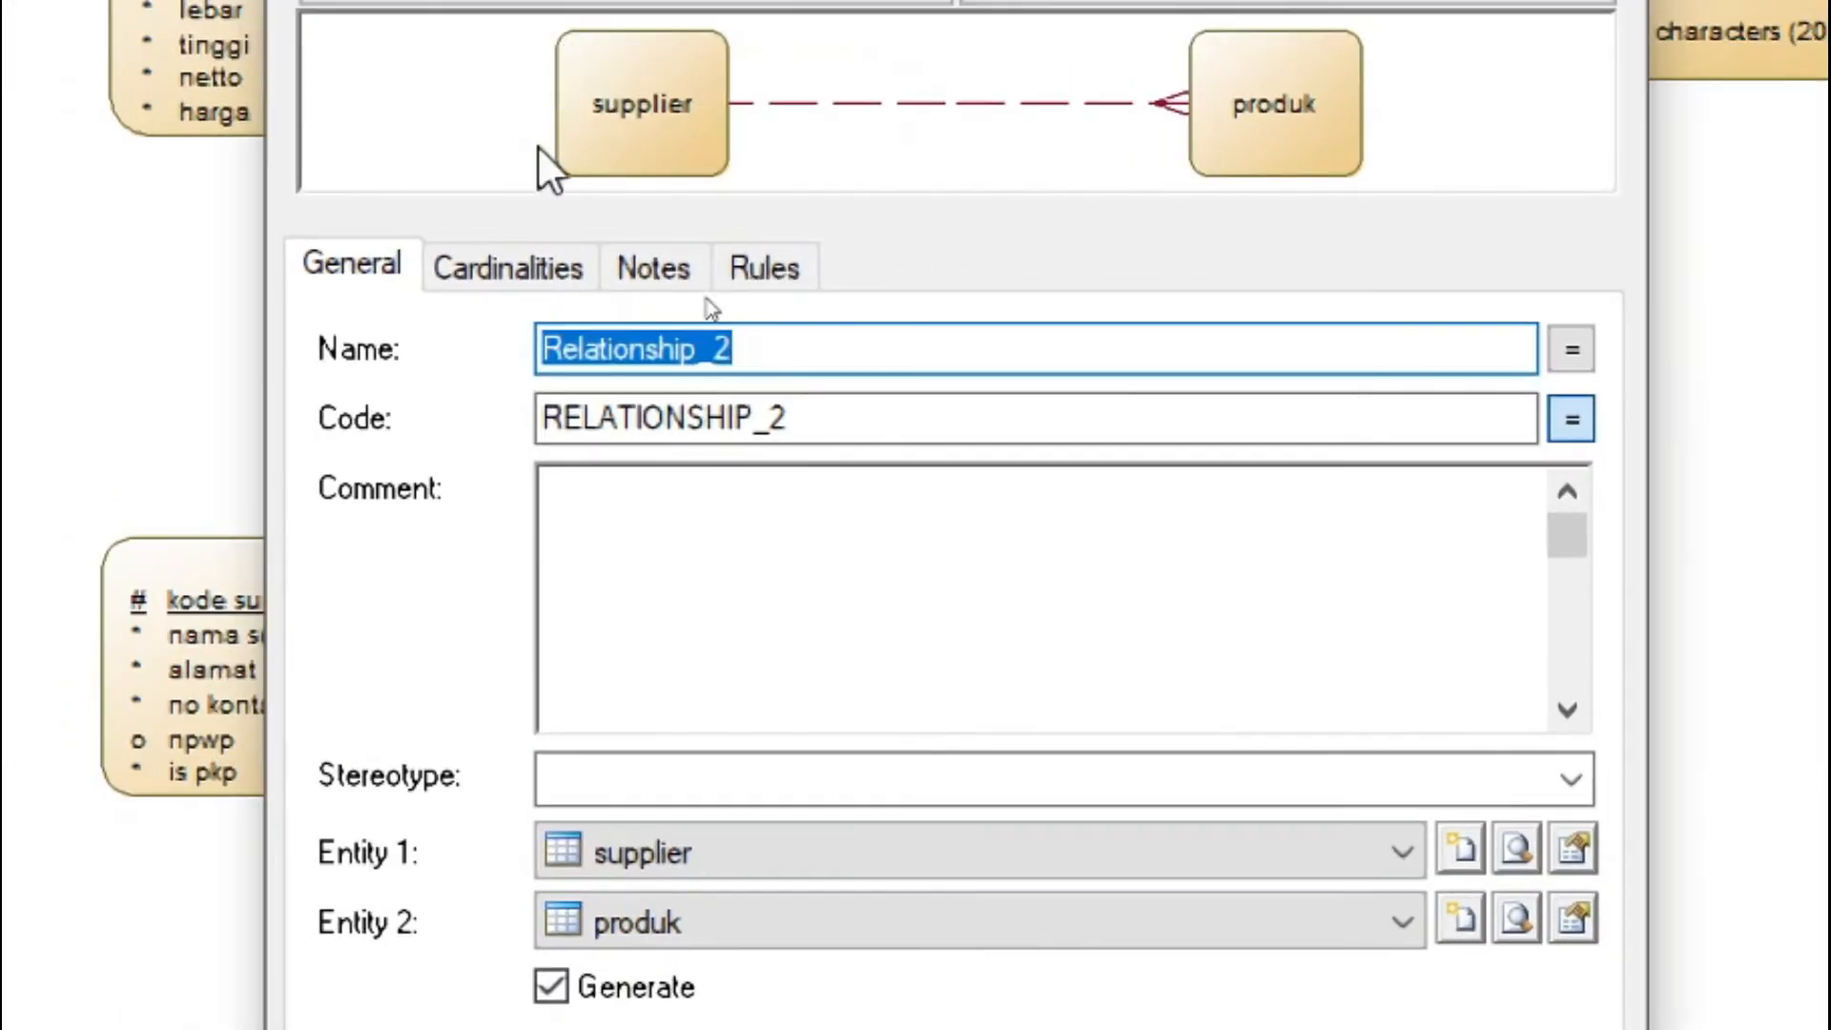
pyautogui.click(250, 107)
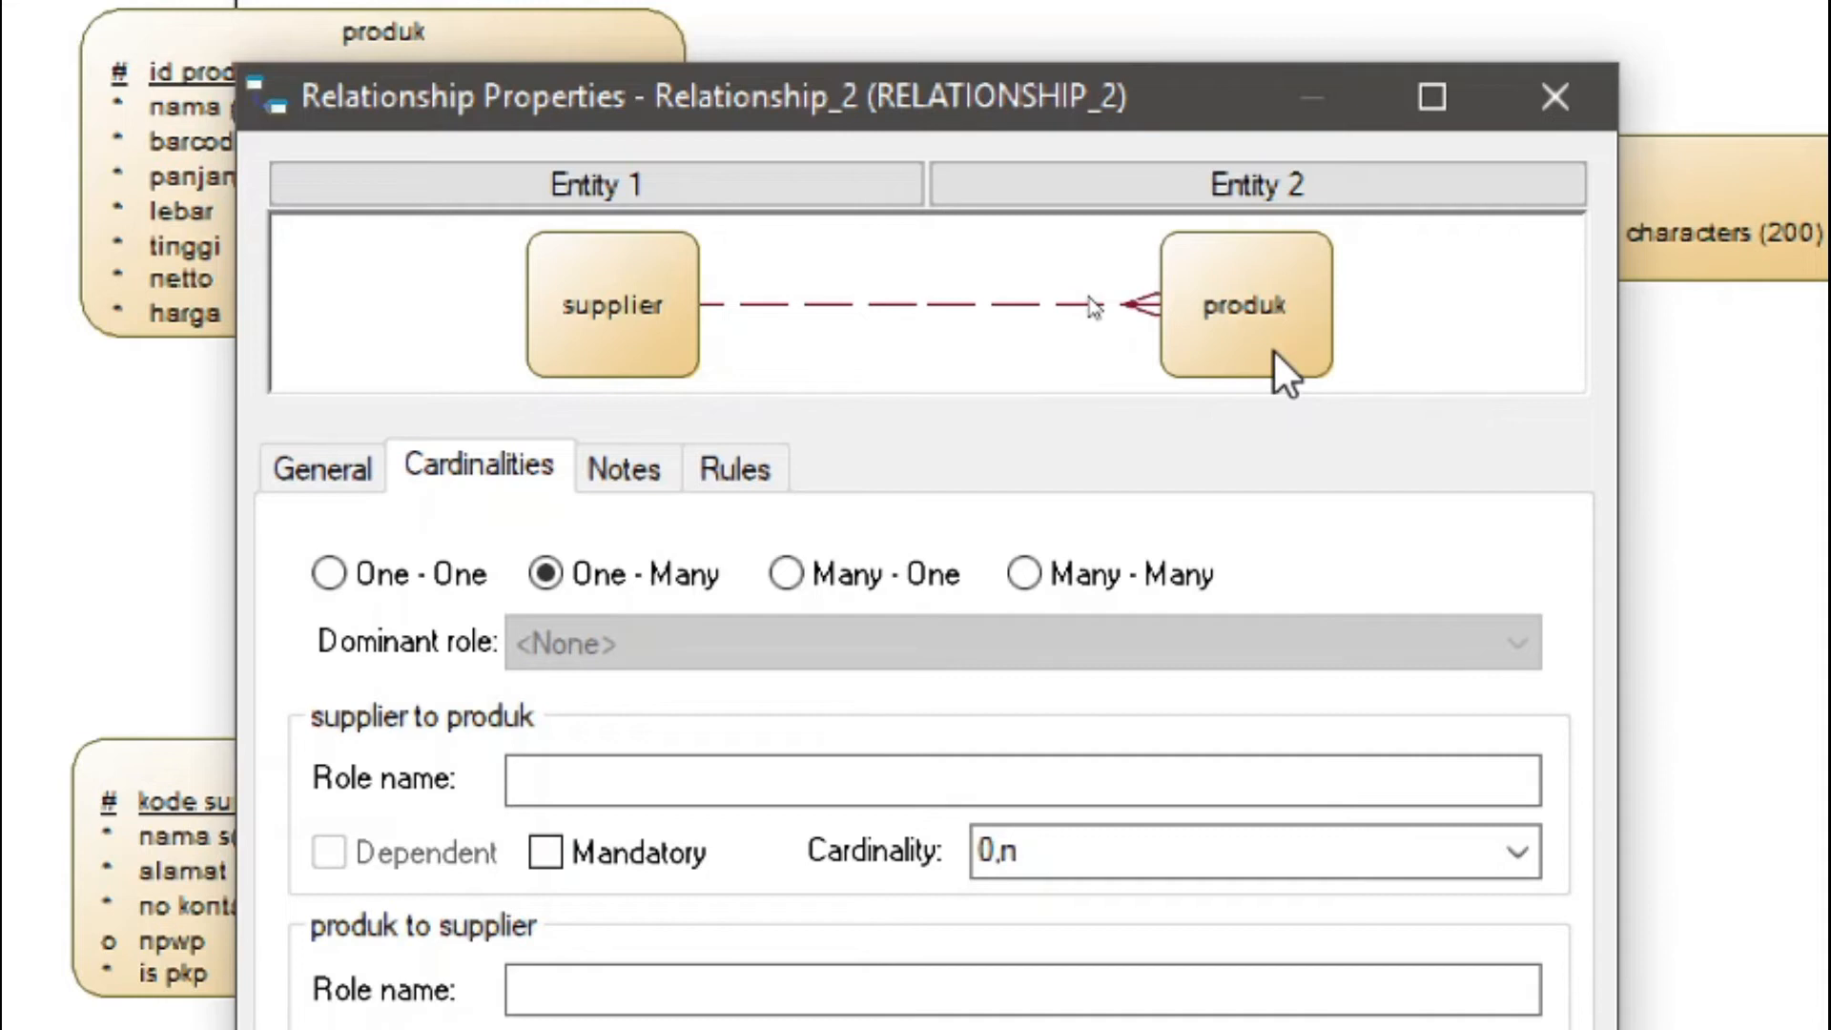
pyautogui.click(1065, 596)
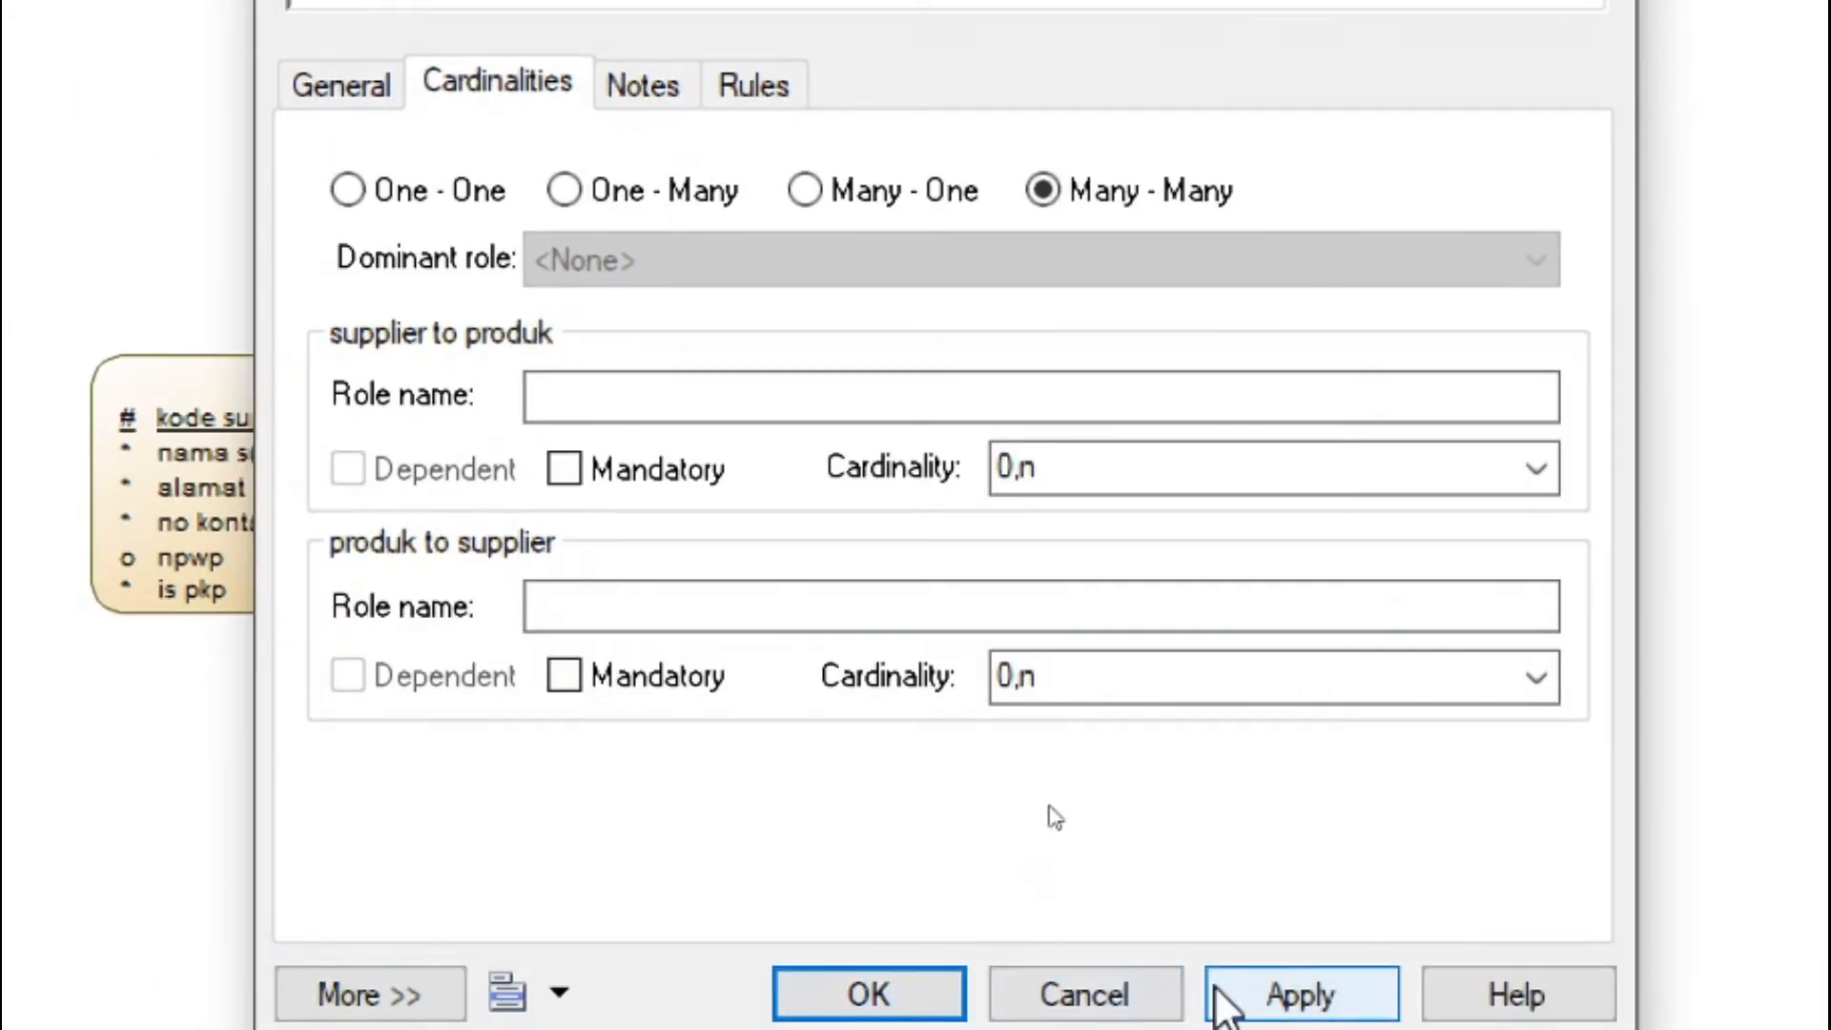
pyautogui.click(1226, 984)
pyautogui.click(917, 992)
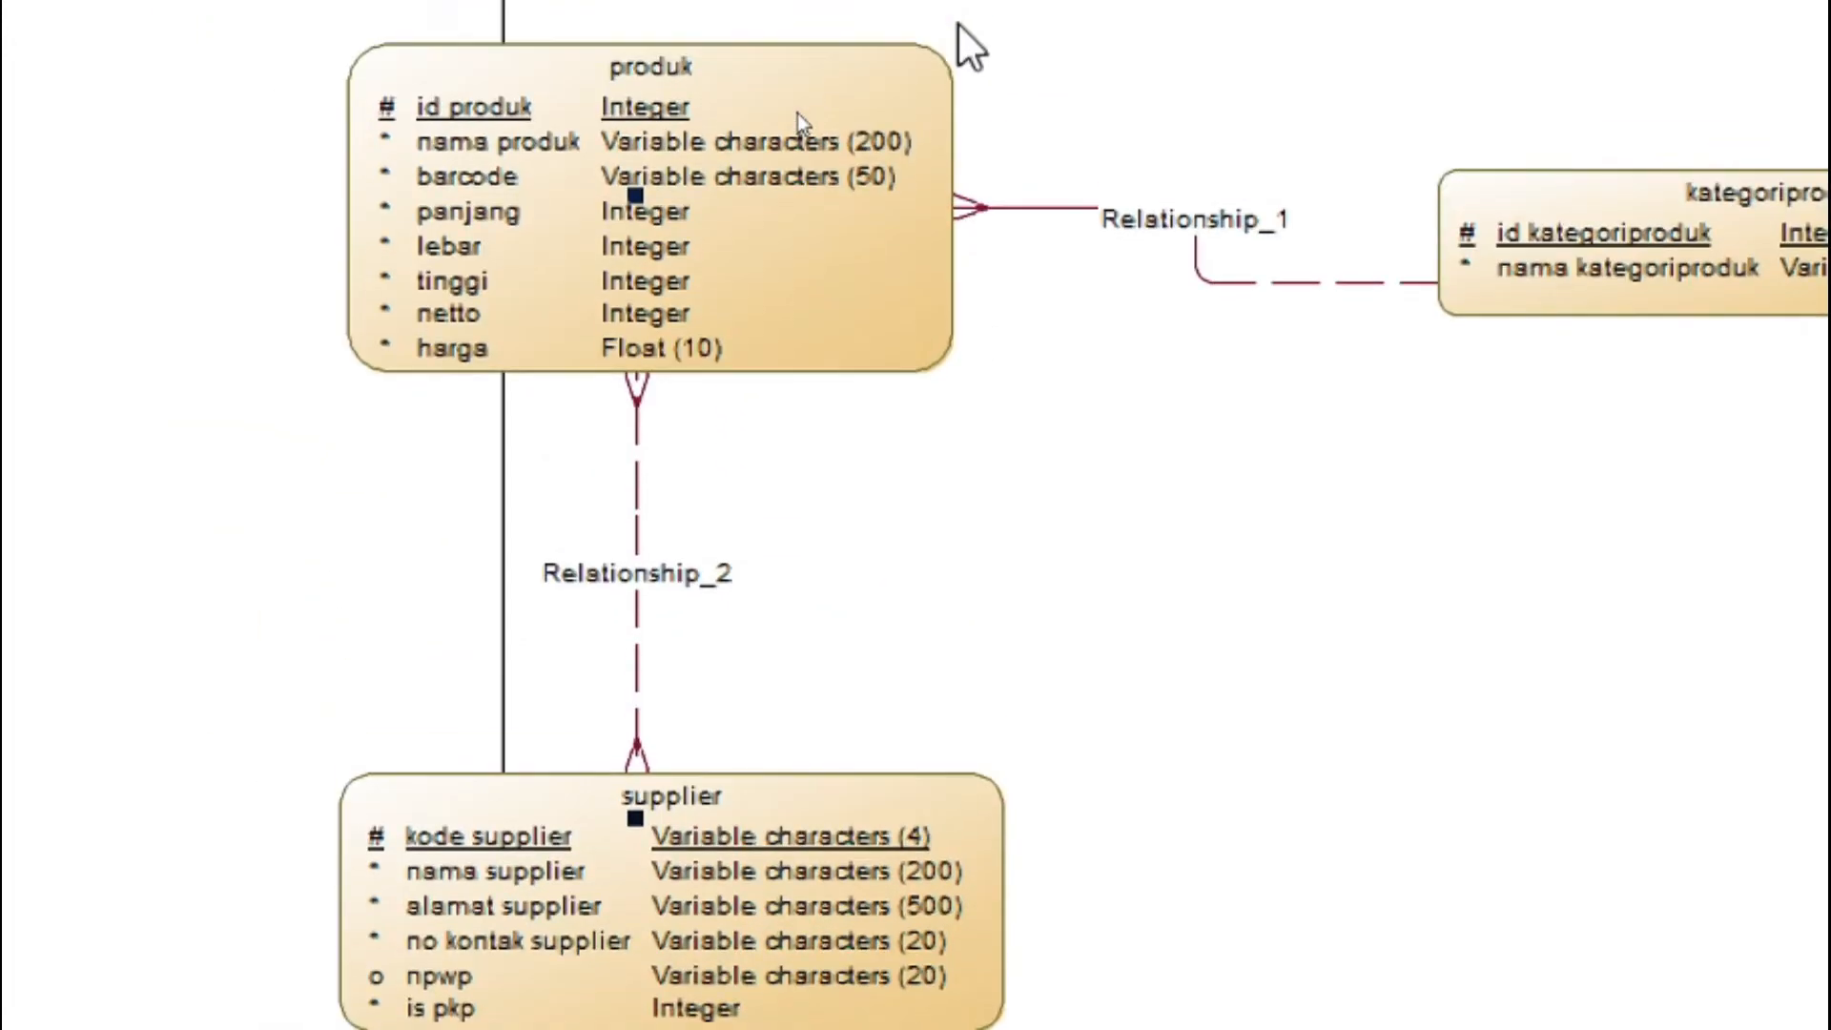
pyautogui.click(957, 401)
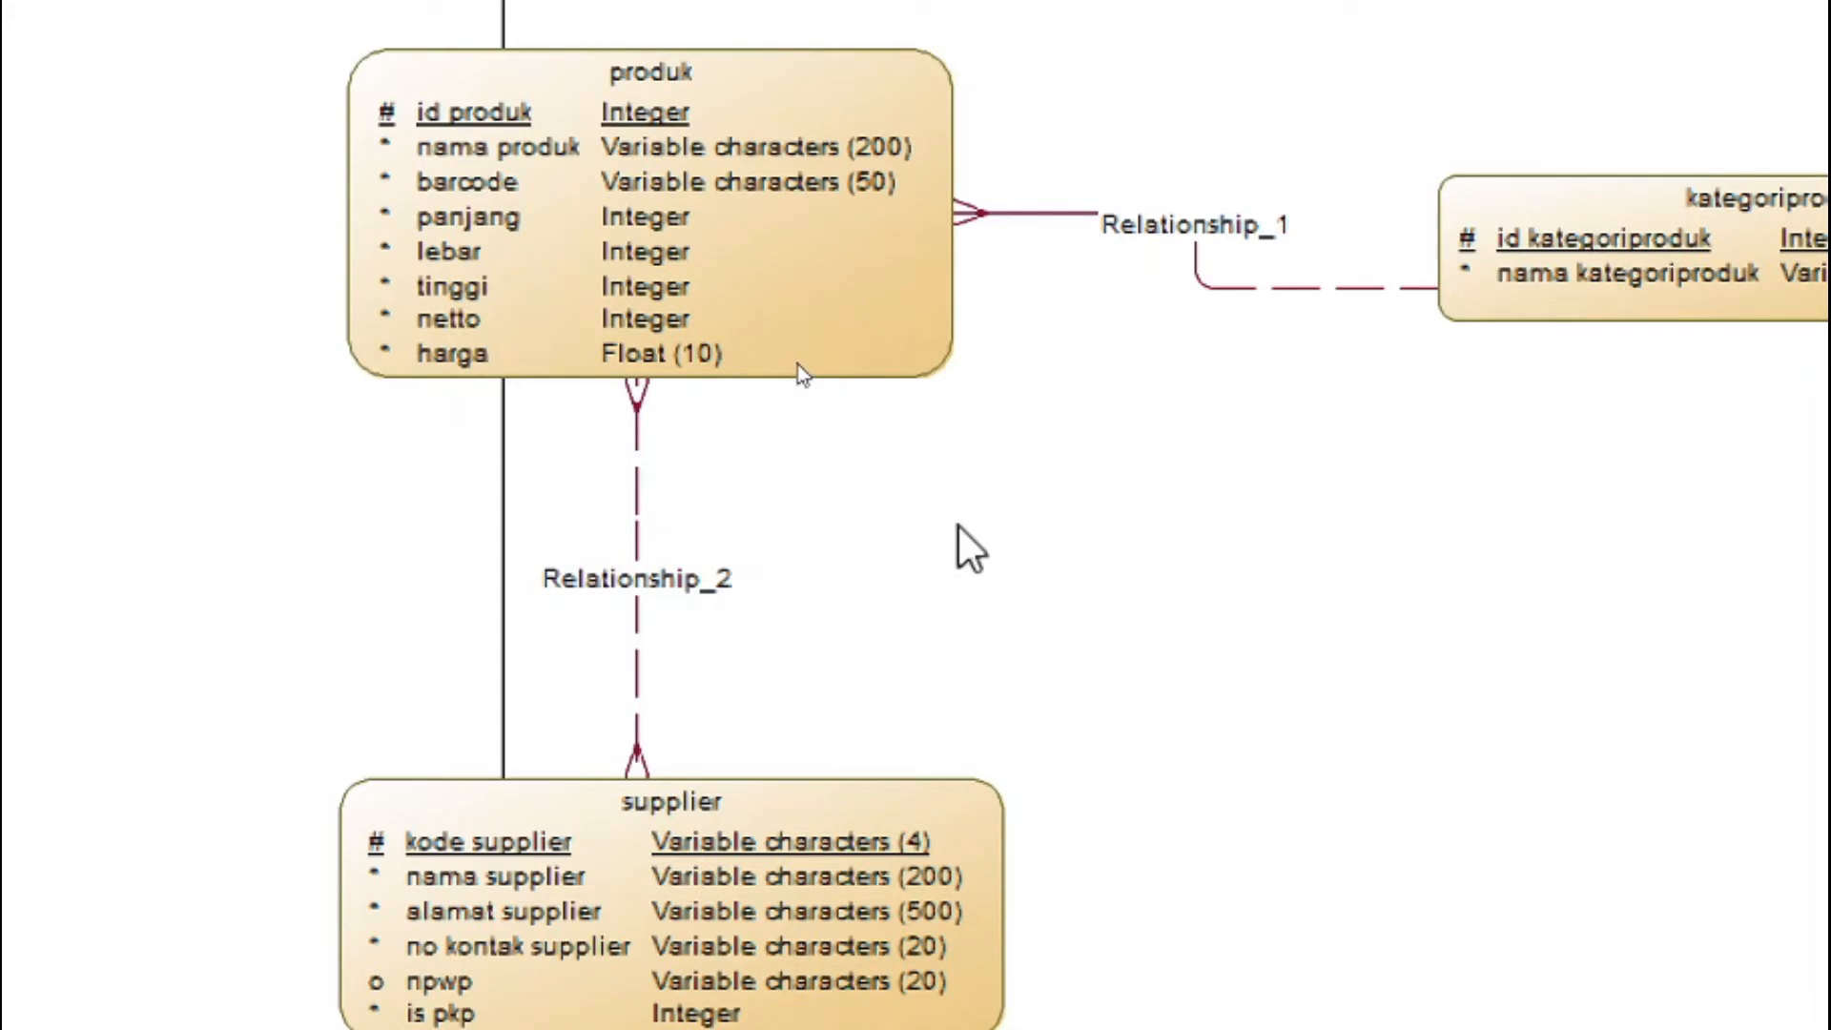
pyautogui.hotkey('ctrl', 'shift', 'r')
pyautogui.press('Escape')
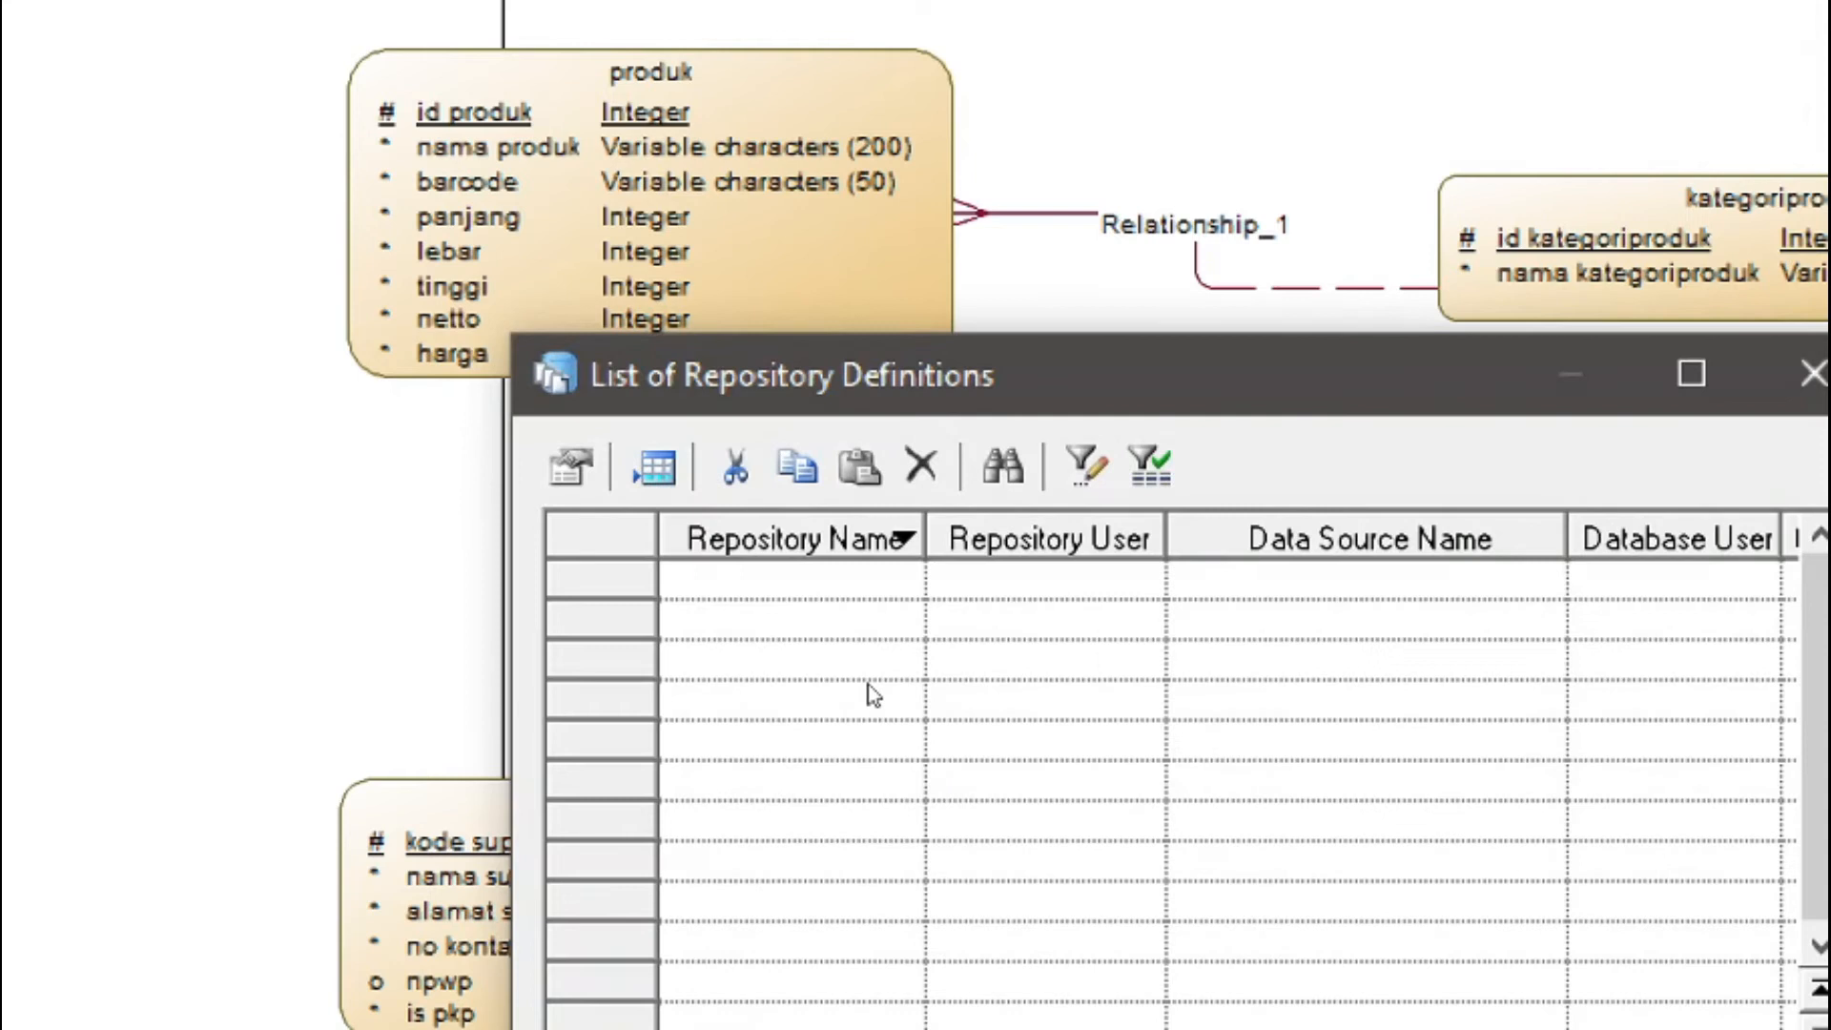
pyautogui.press('Escape')
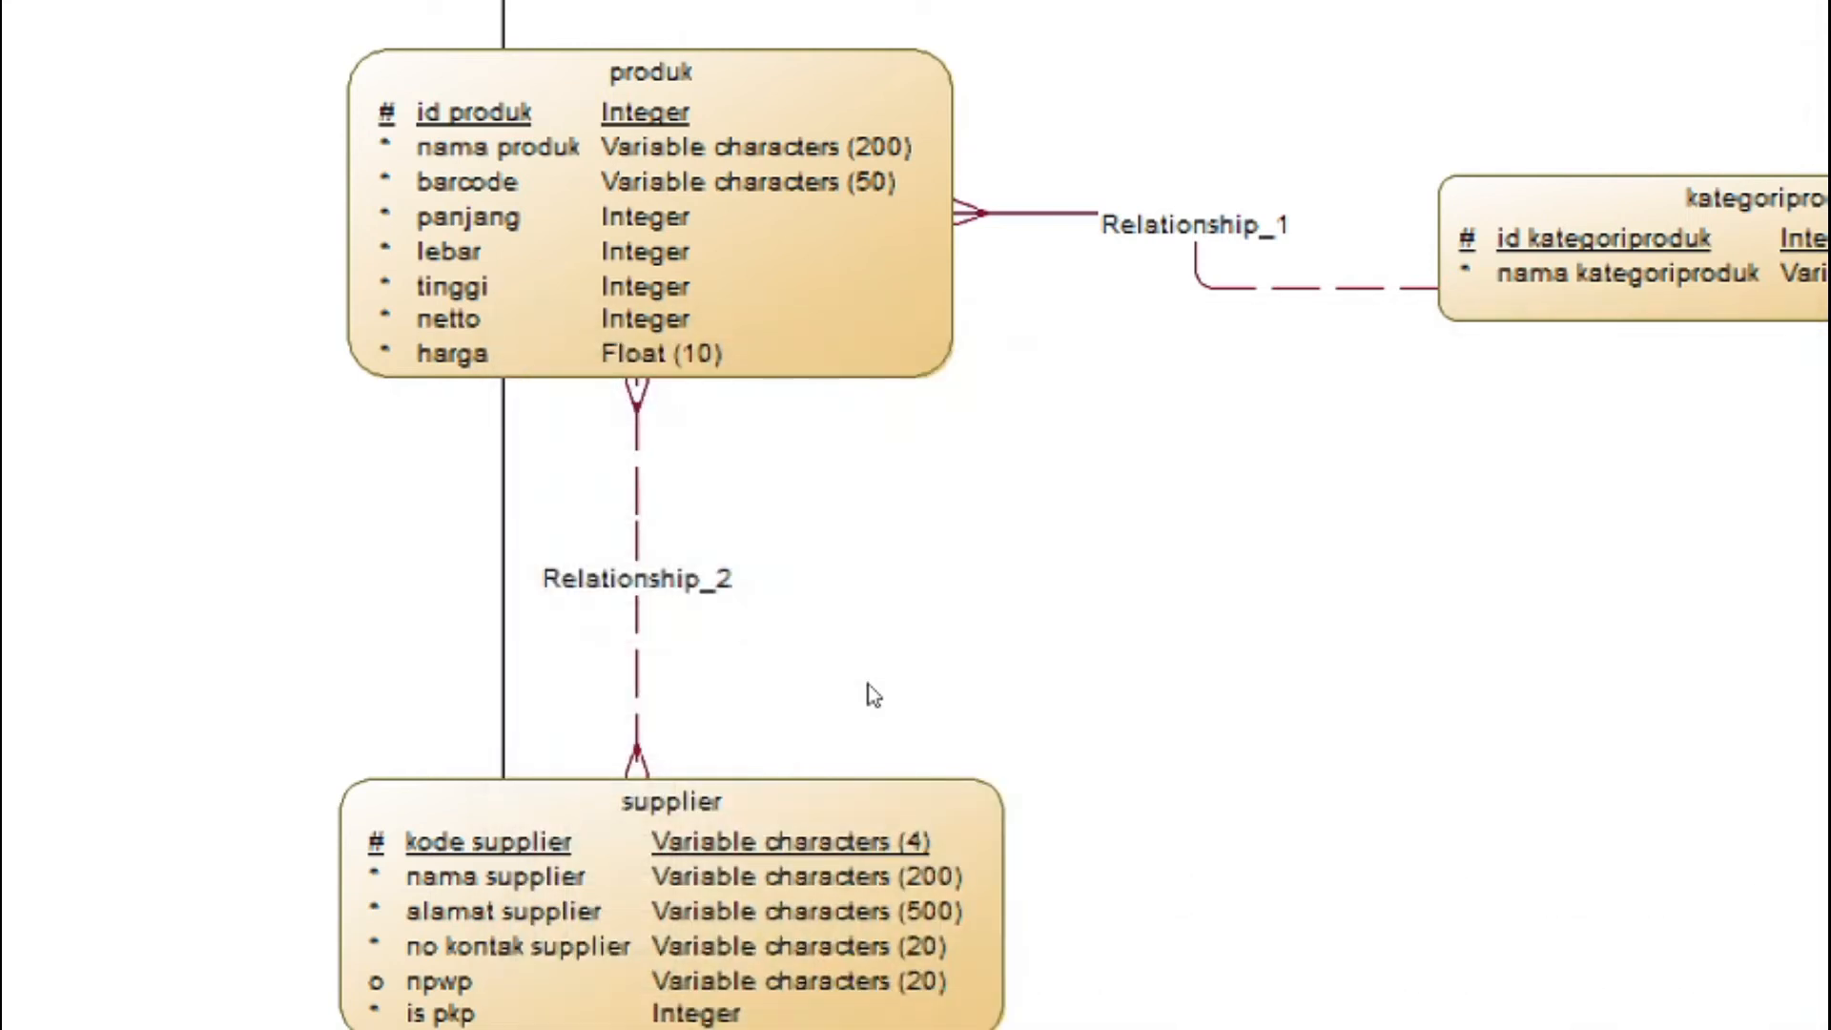
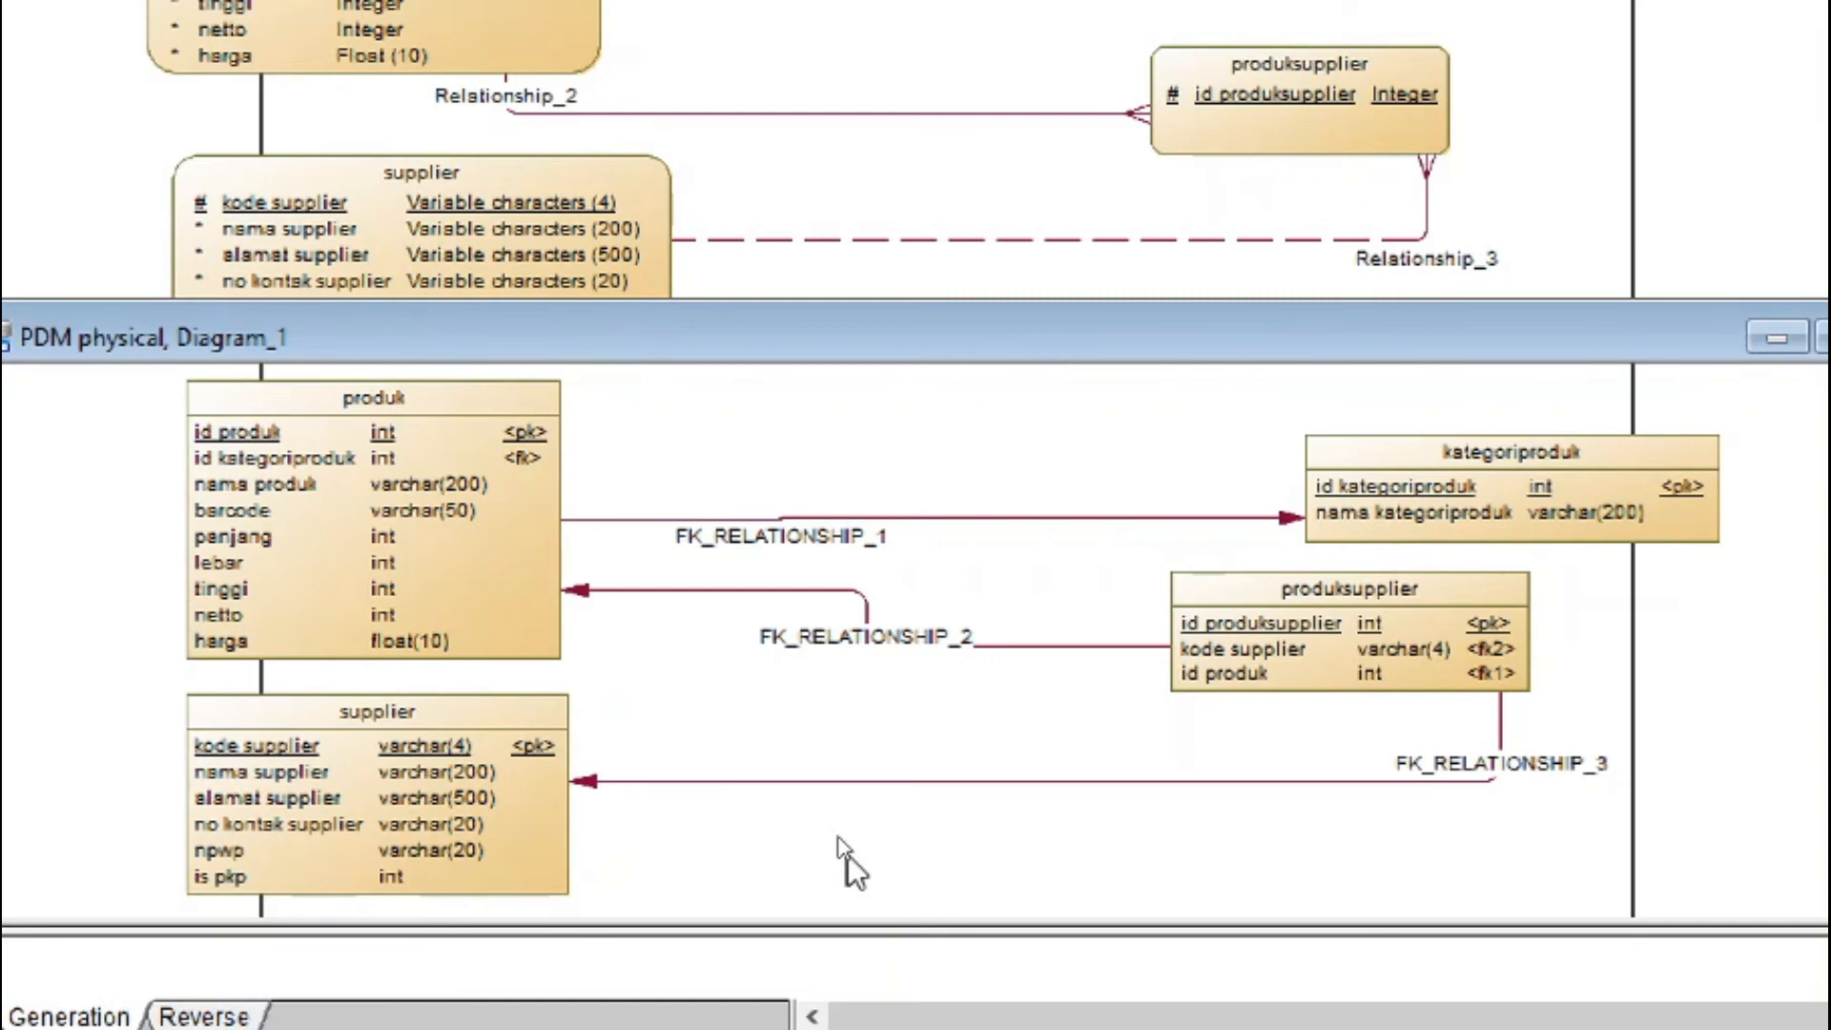
# Switch to the ritel.xlsx workbook in Excel and enter S01 as the kode supplier in the supplier table's first row
pyautogui.hotkey('ctrl', 'd')
pyautogui.click(892, 627)
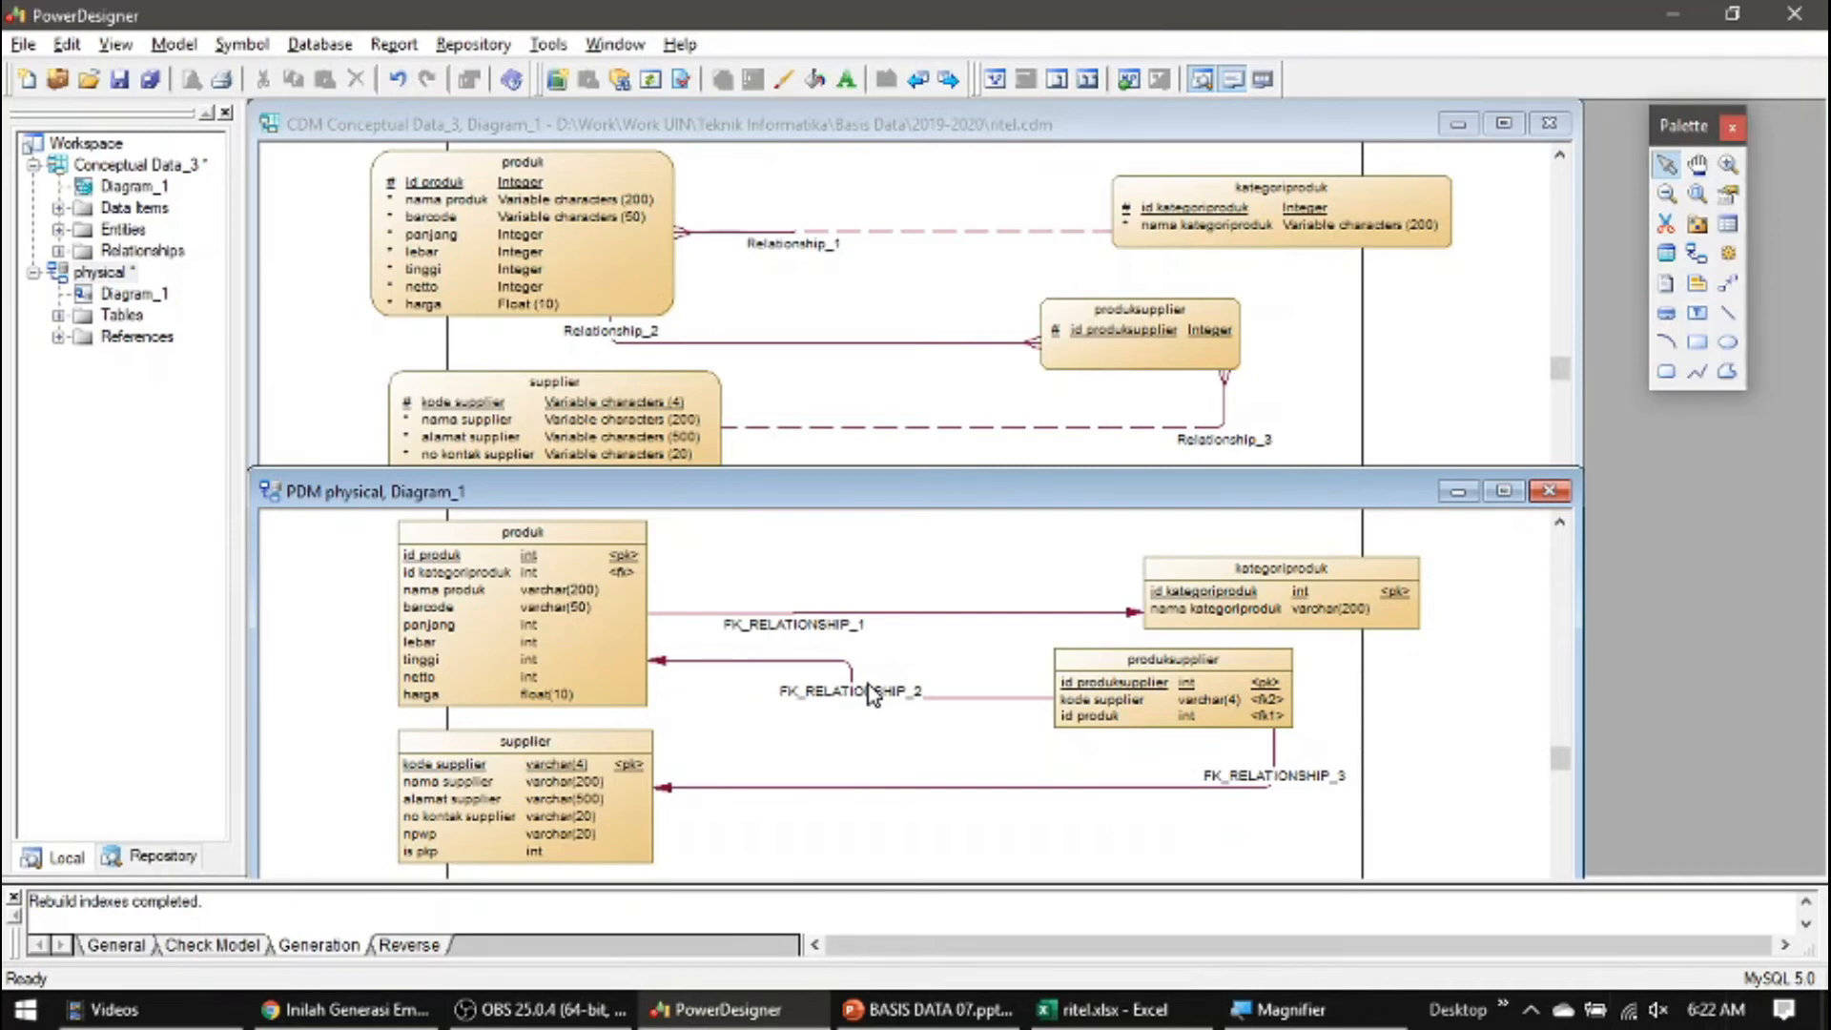
pyautogui.click(1109, 1009)
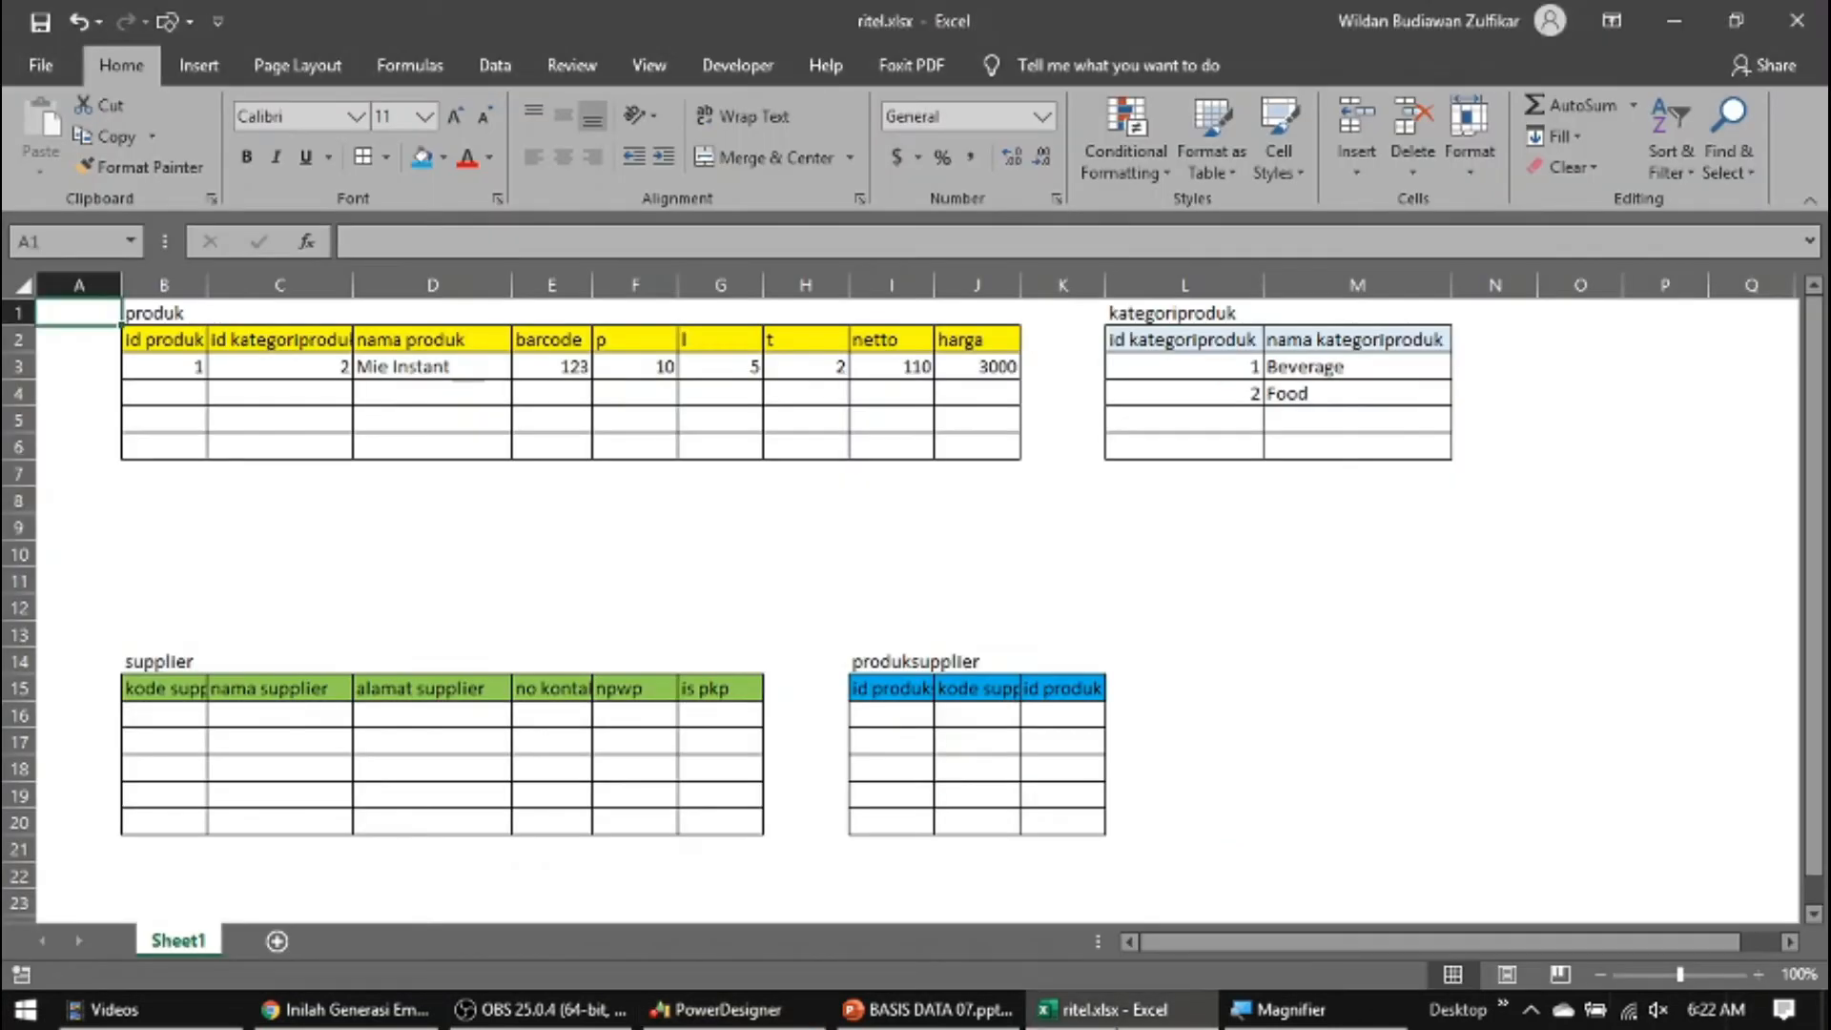
pyautogui.click(122, 497)
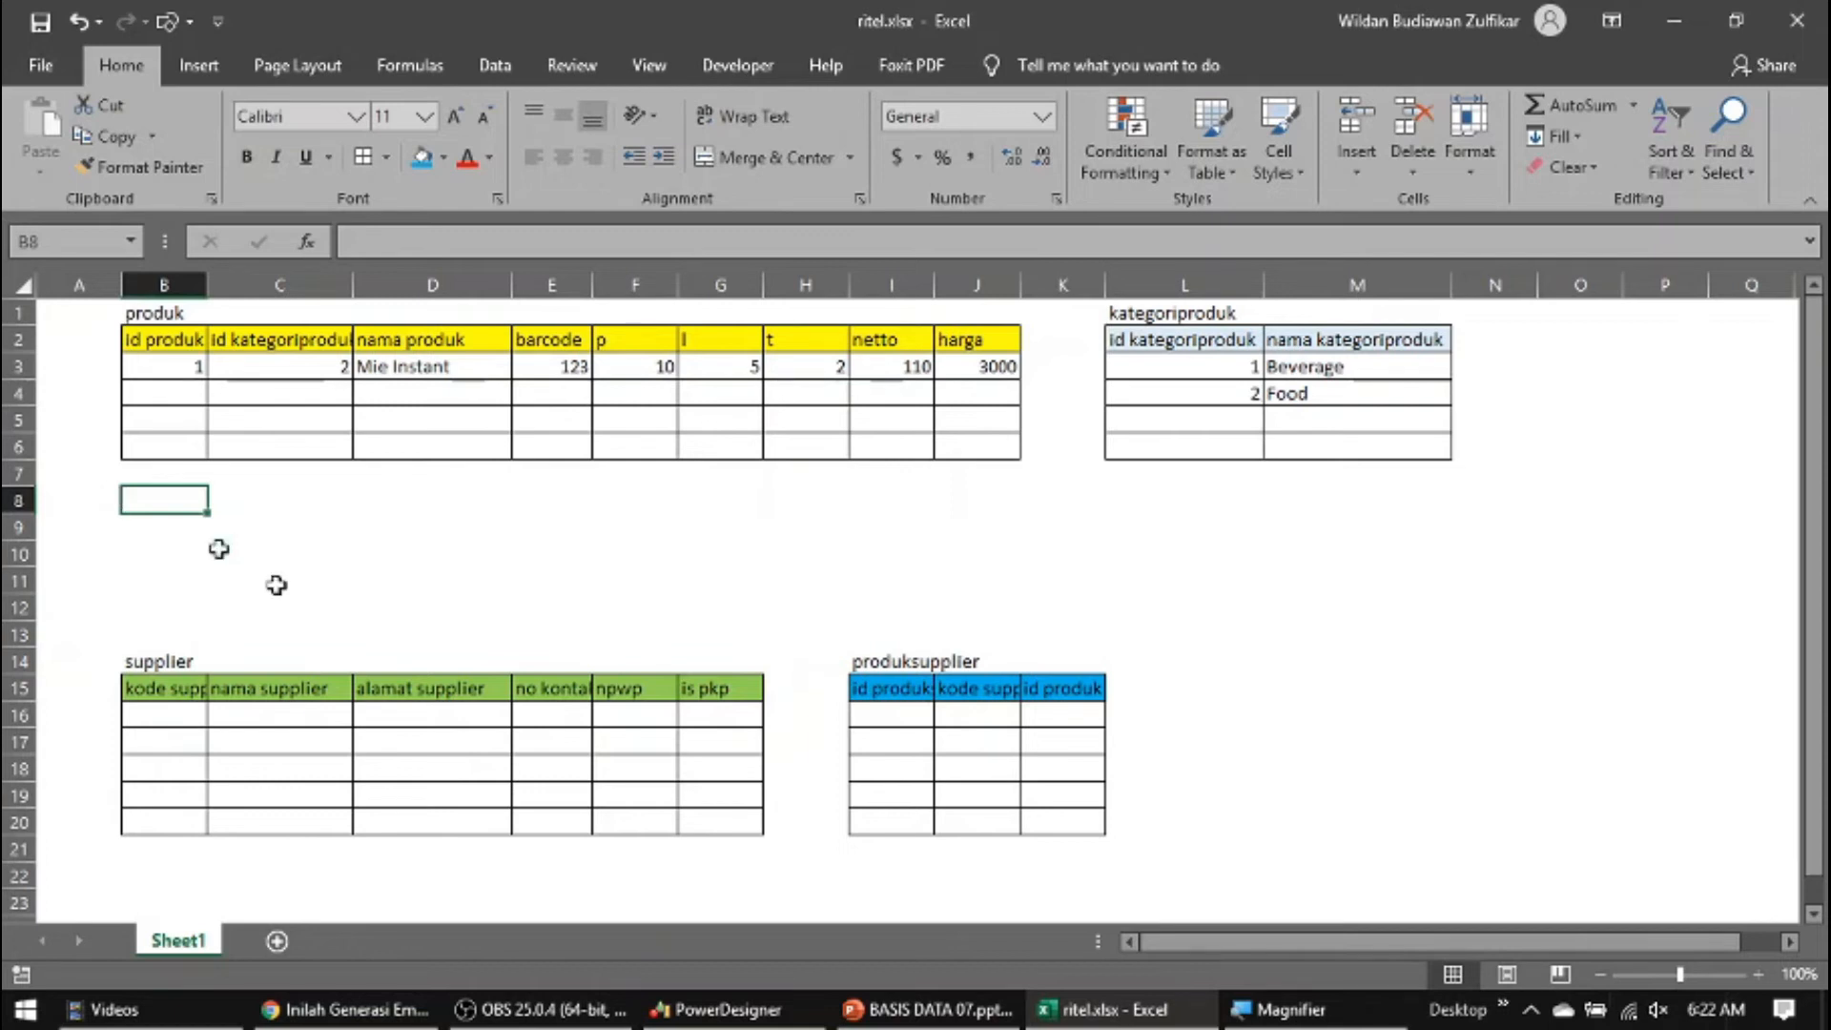
pyautogui.click(893, 659)
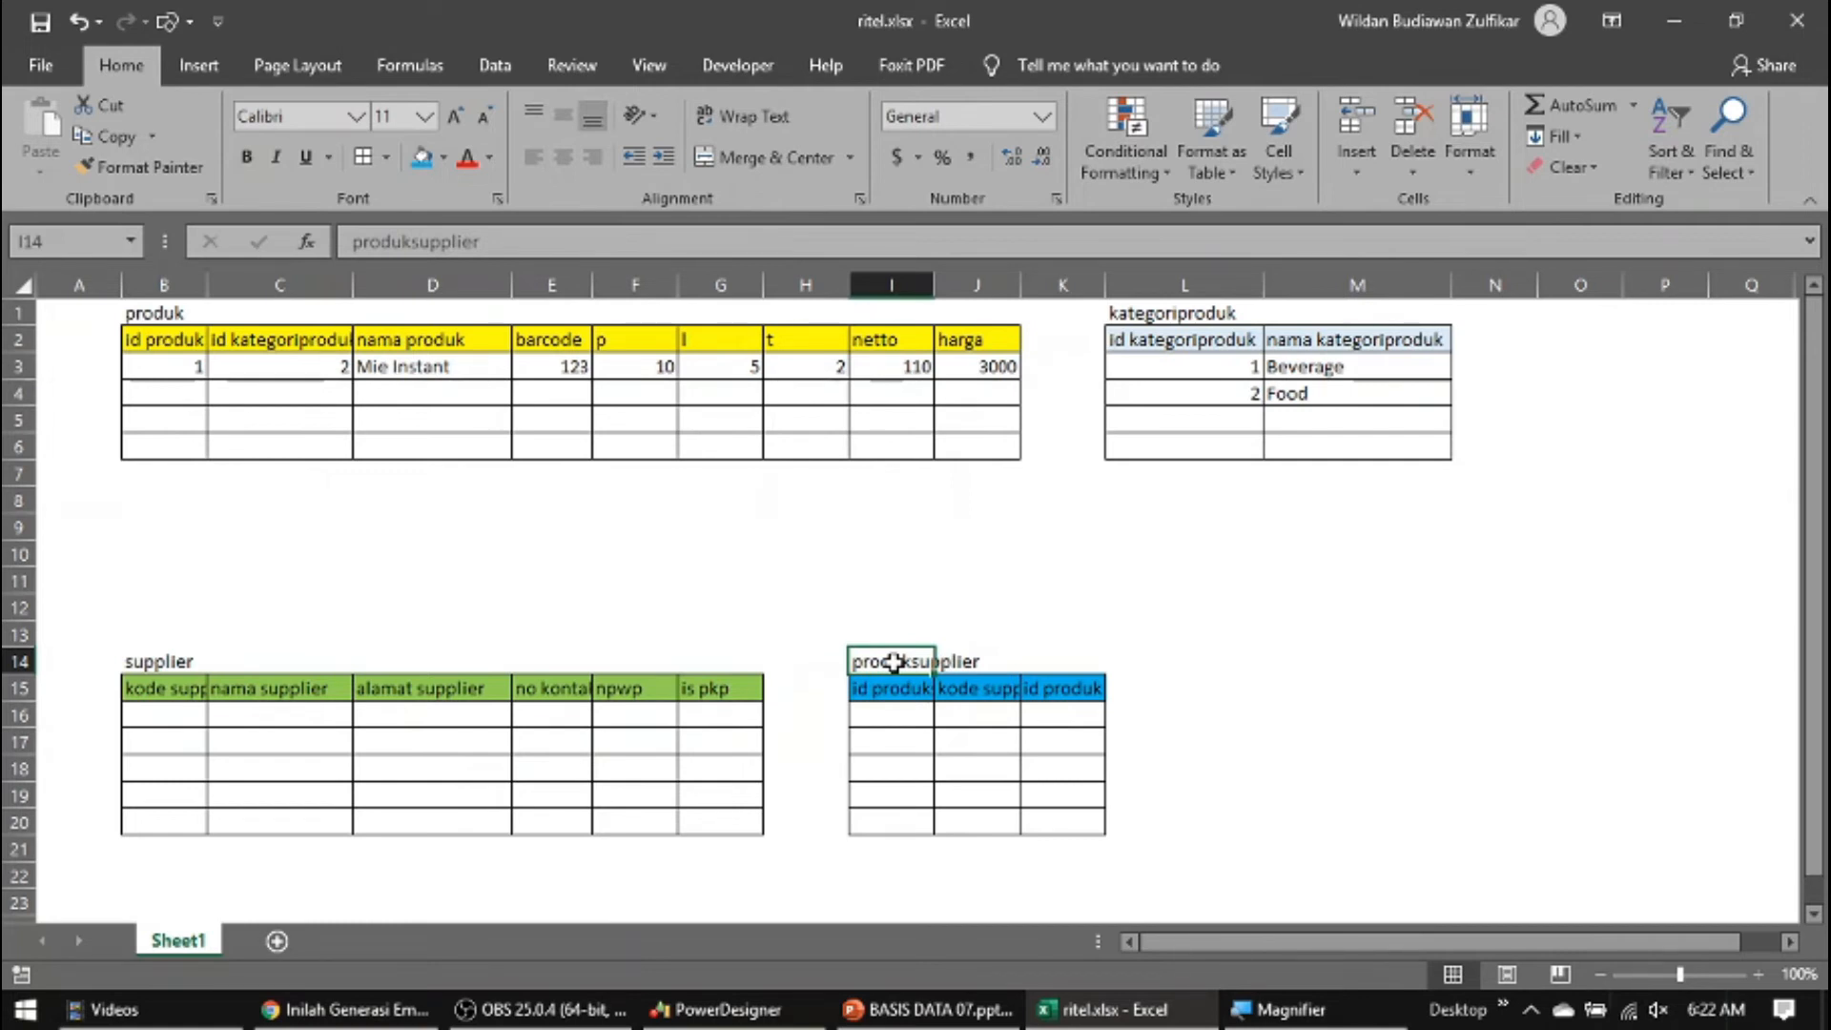
pyautogui.press('Left')
pyautogui.press('Left')
pyautogui.press('Left')
pyautogui.press('Left')
pyautogui.press('Left')
pyautogui.press('Left')
pyautogui.press('Left')
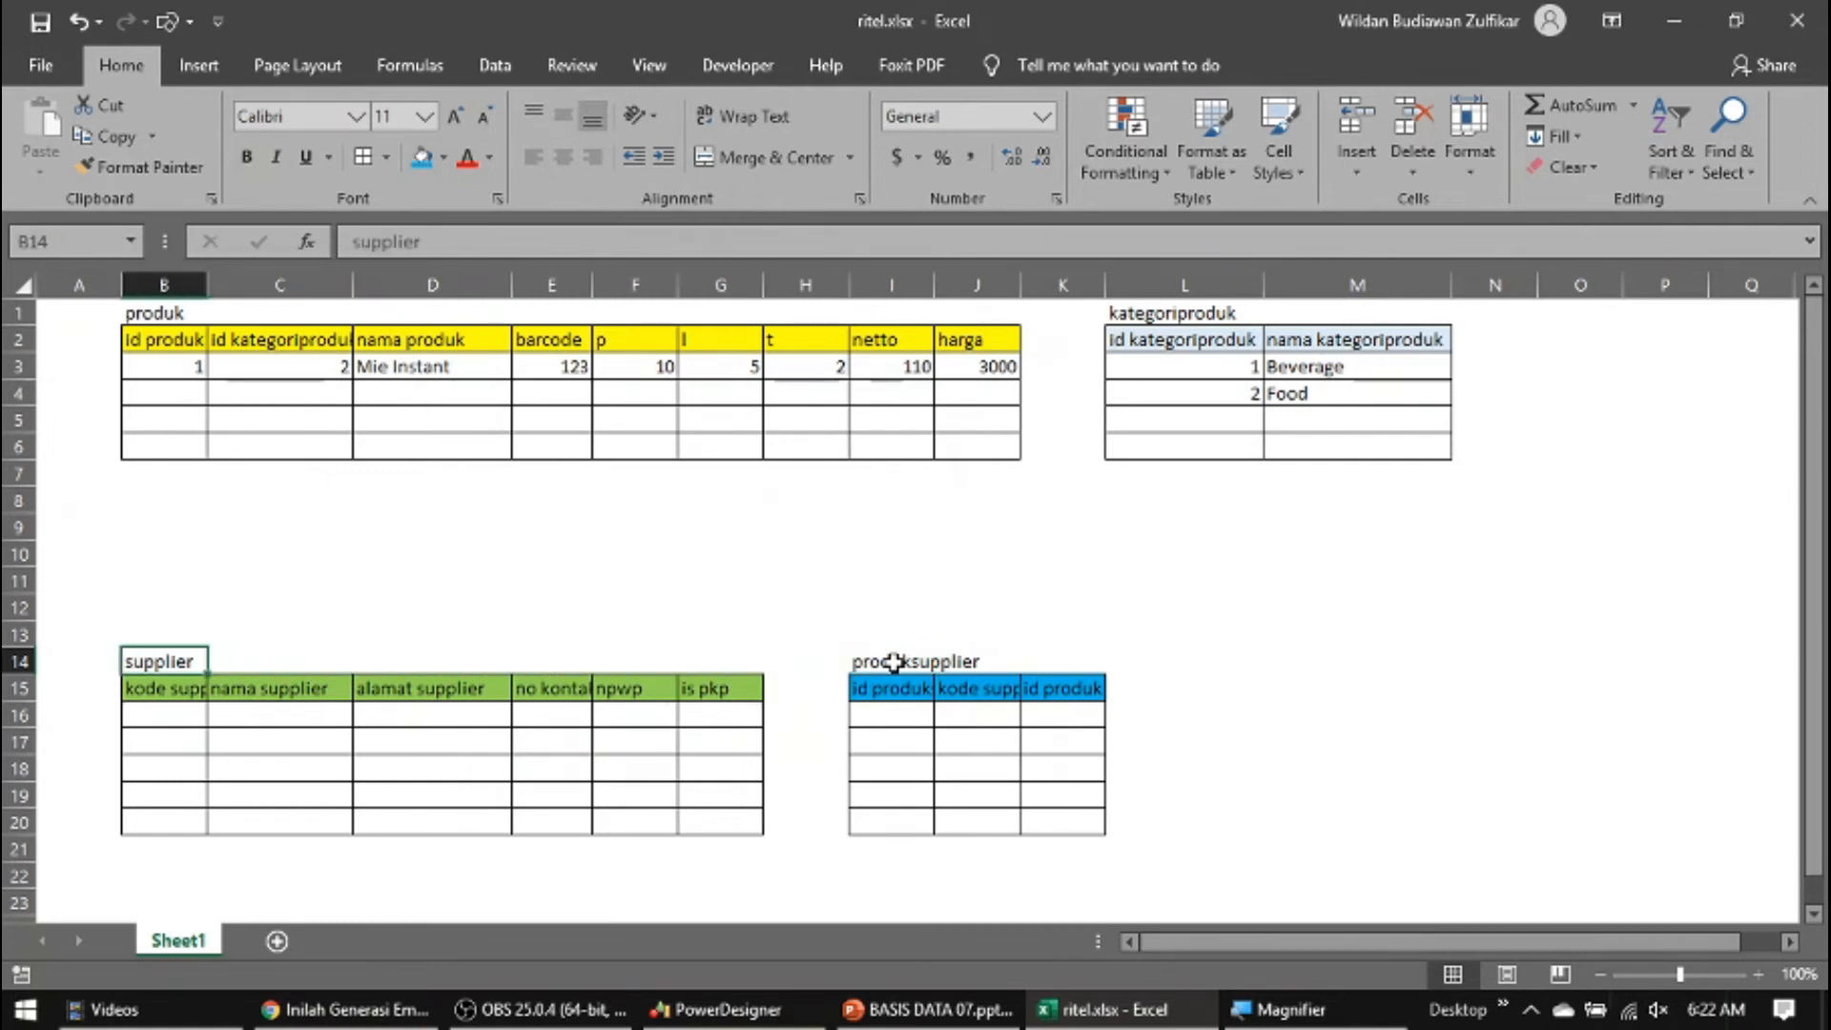
pyautogui.press('Down')
pyautogui.press('Down')
pyautogui.write('S01')
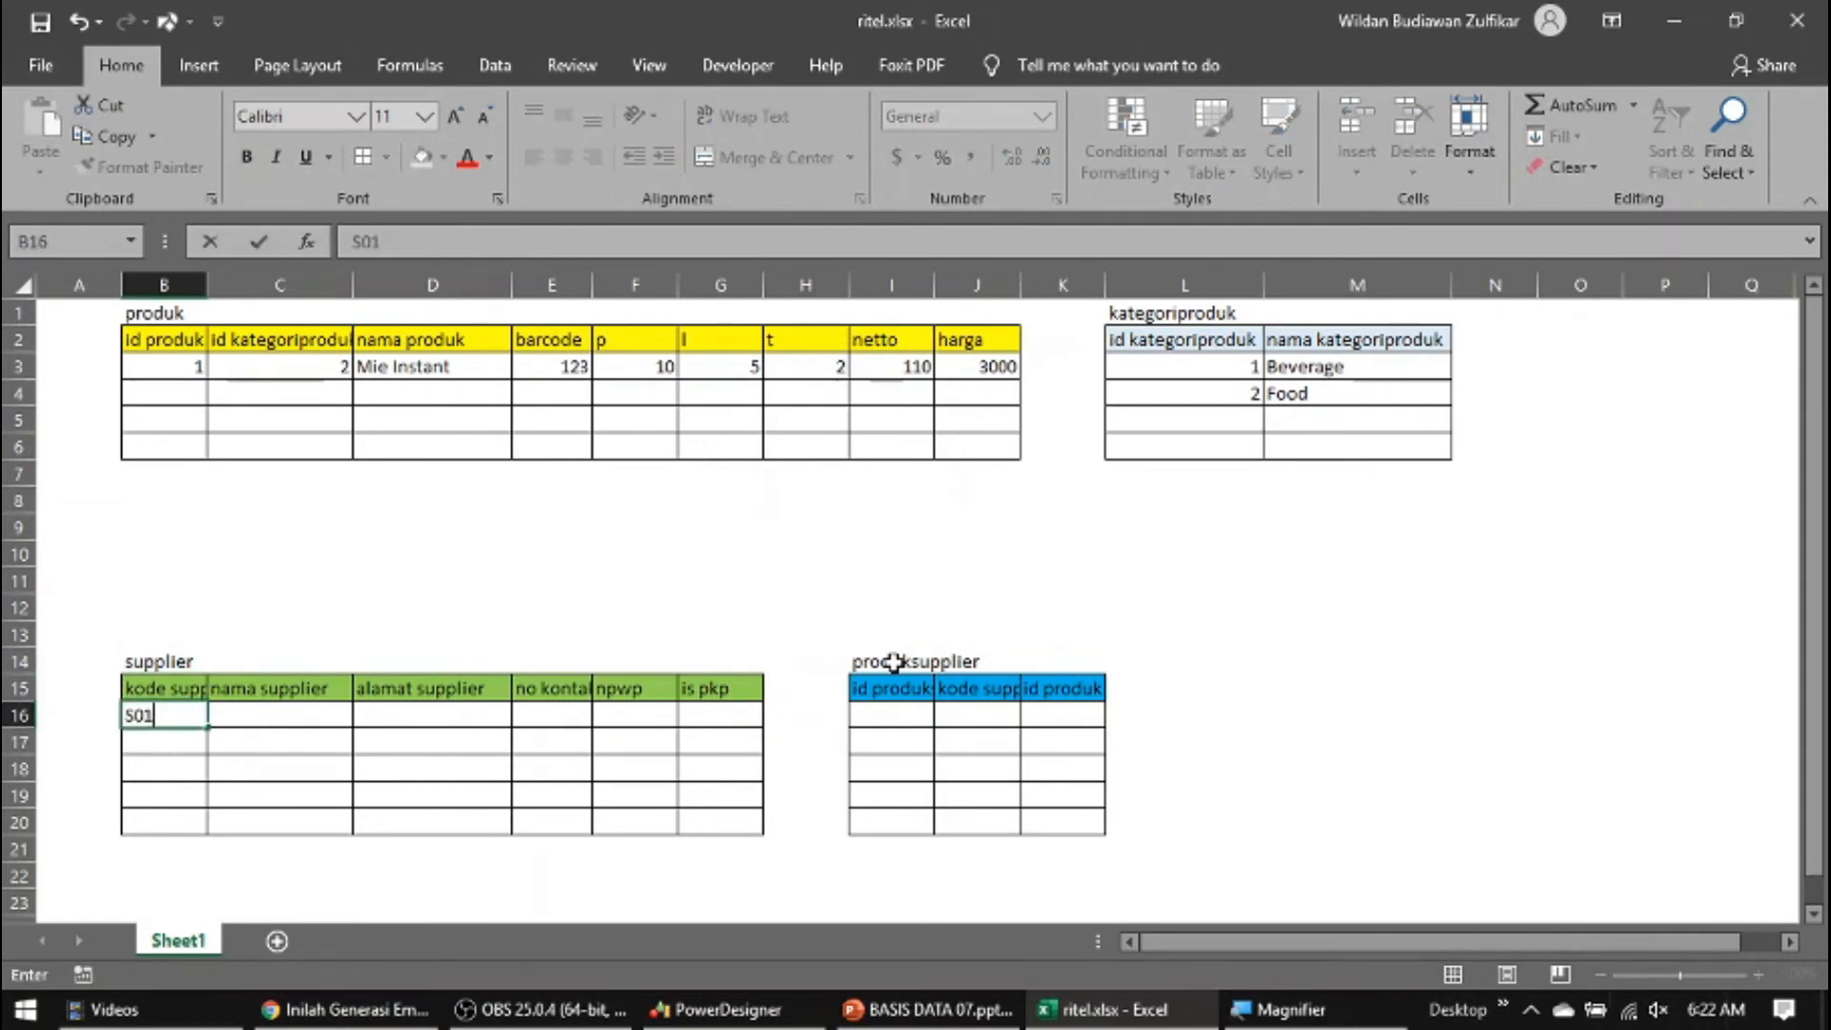
# Enter PT Indomarco as supplier S01's nama supplier and Bandung as its alamat supplier
pyautogui.press('Tab')
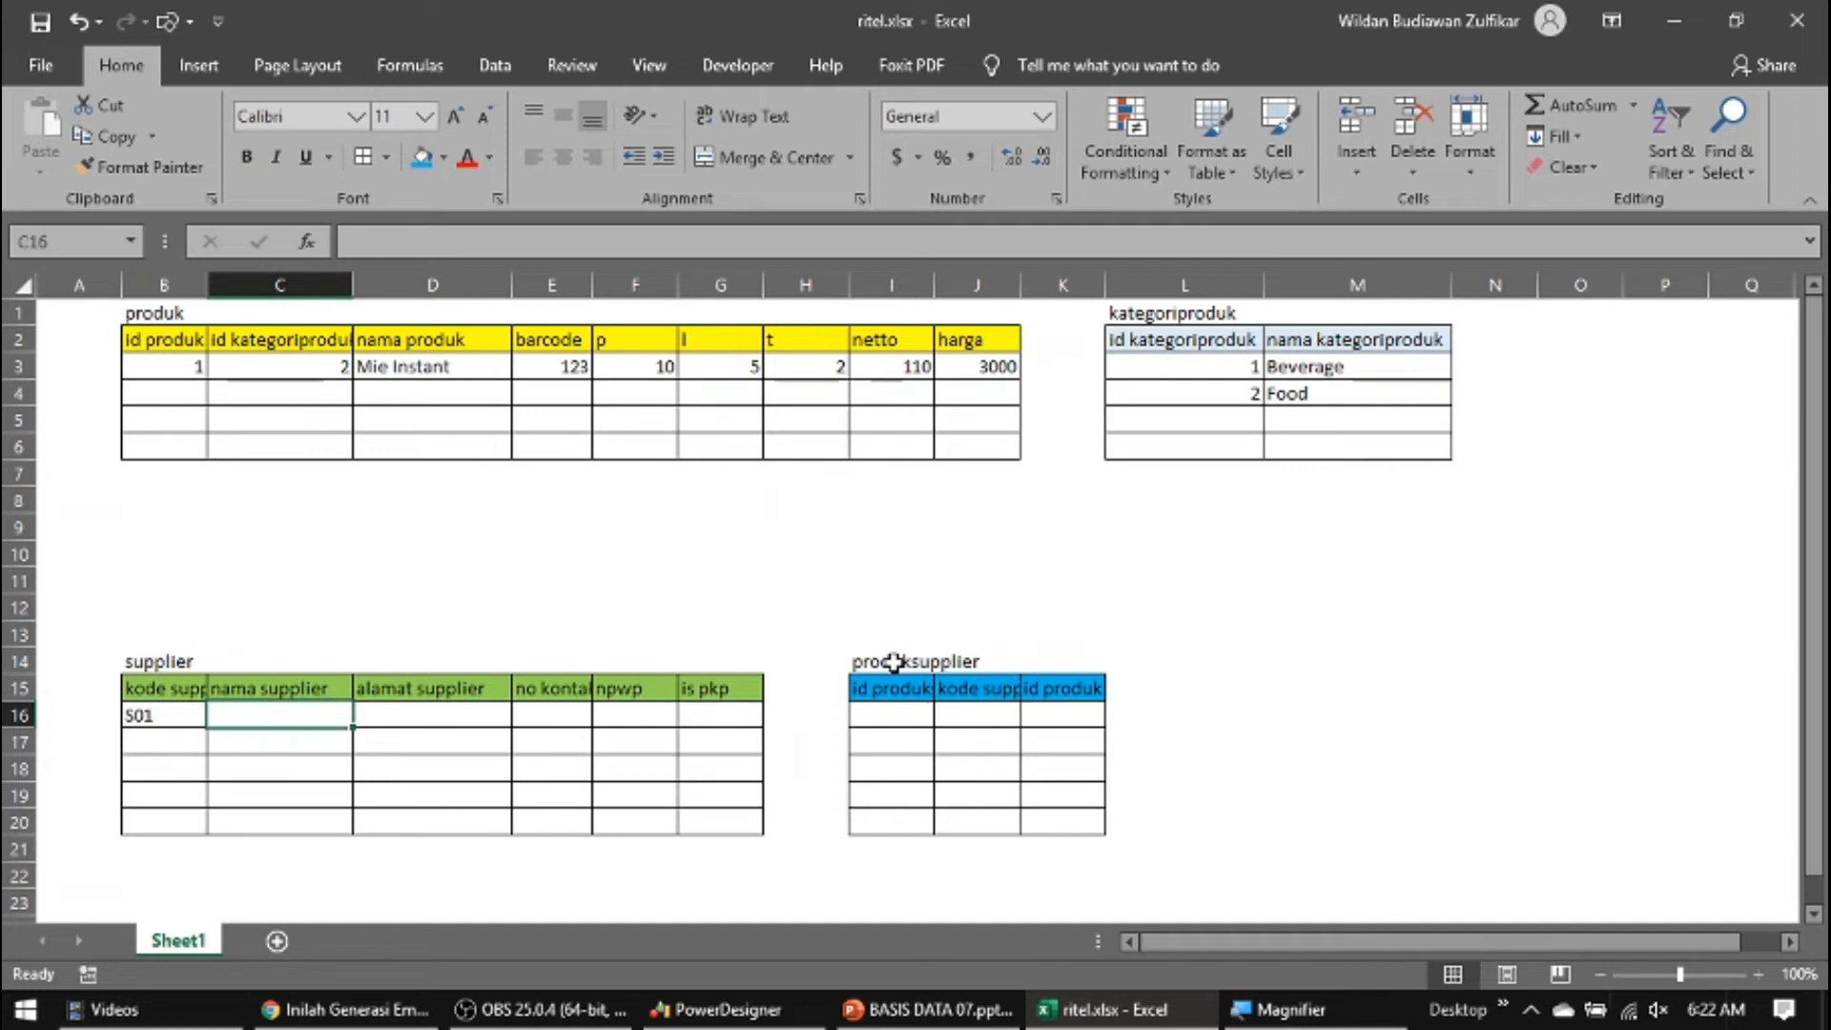
pyautogui.write('PT Indomarco')
pyautogui.press('Up')
pyautogui.press('Right')
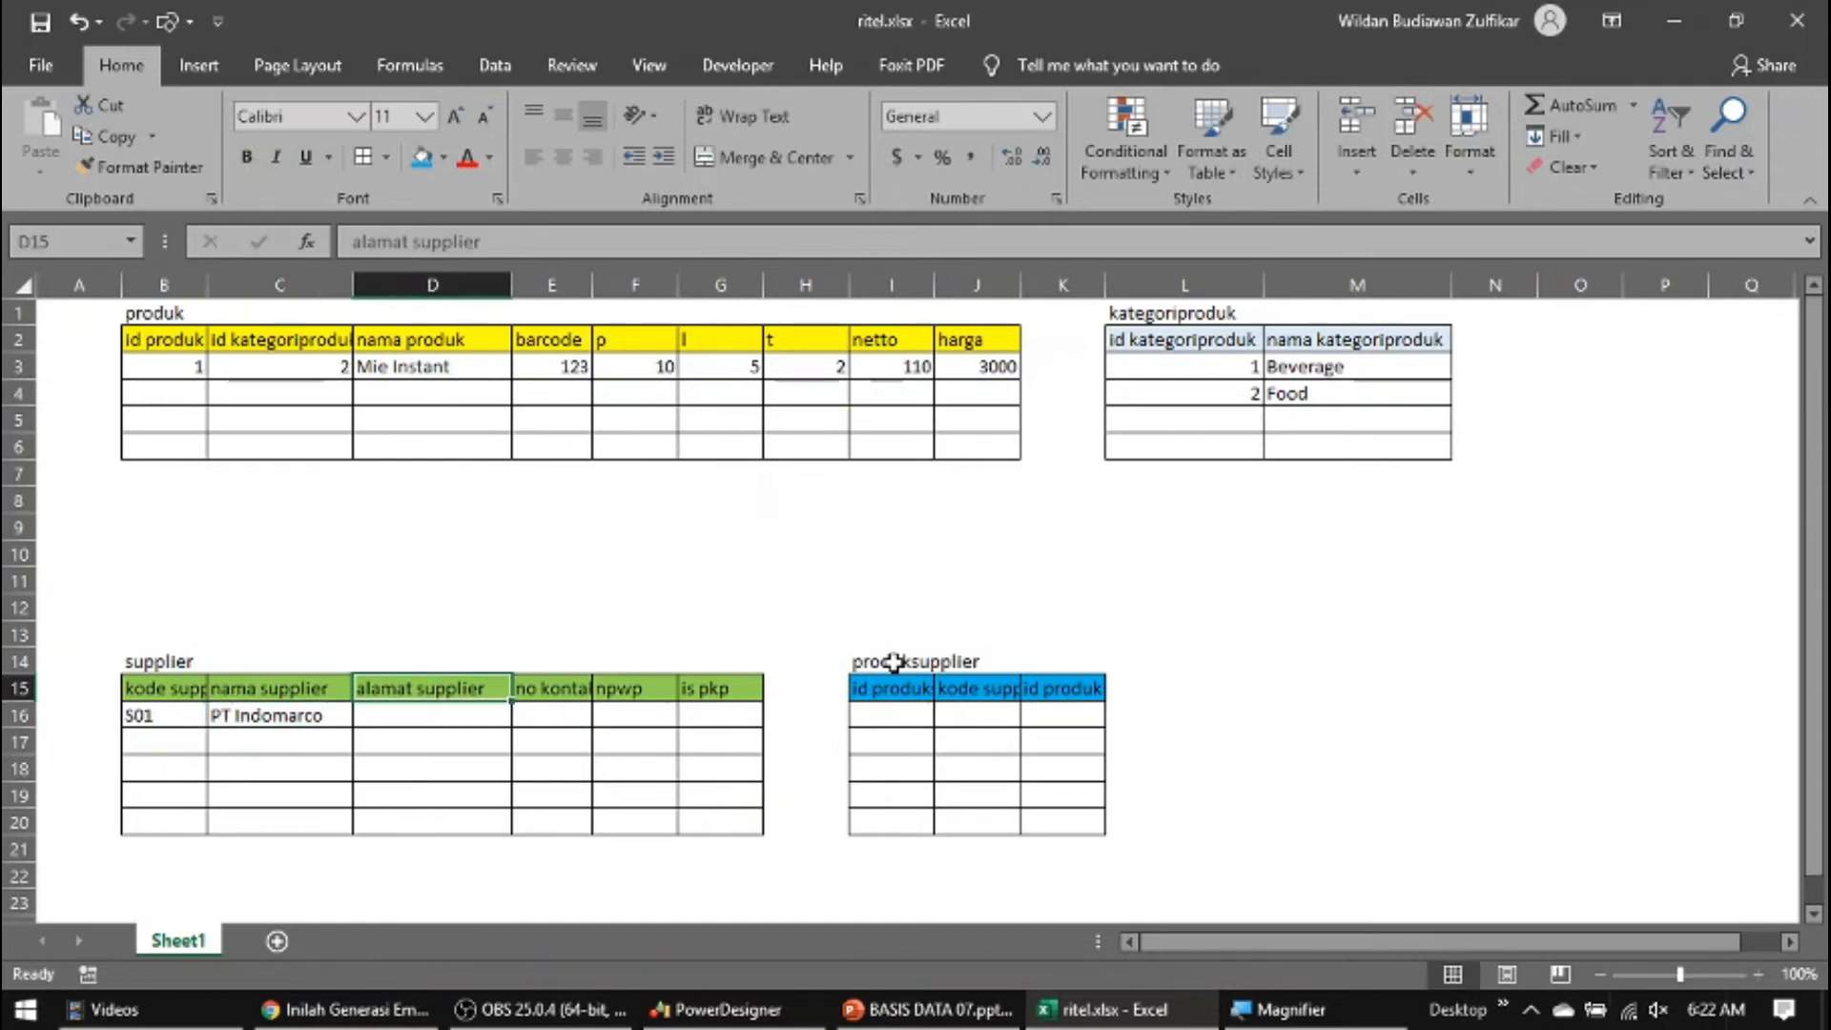
pyautogui.press('Down')
pyautogui.write('Bandung')
pyautogui.press('Right')
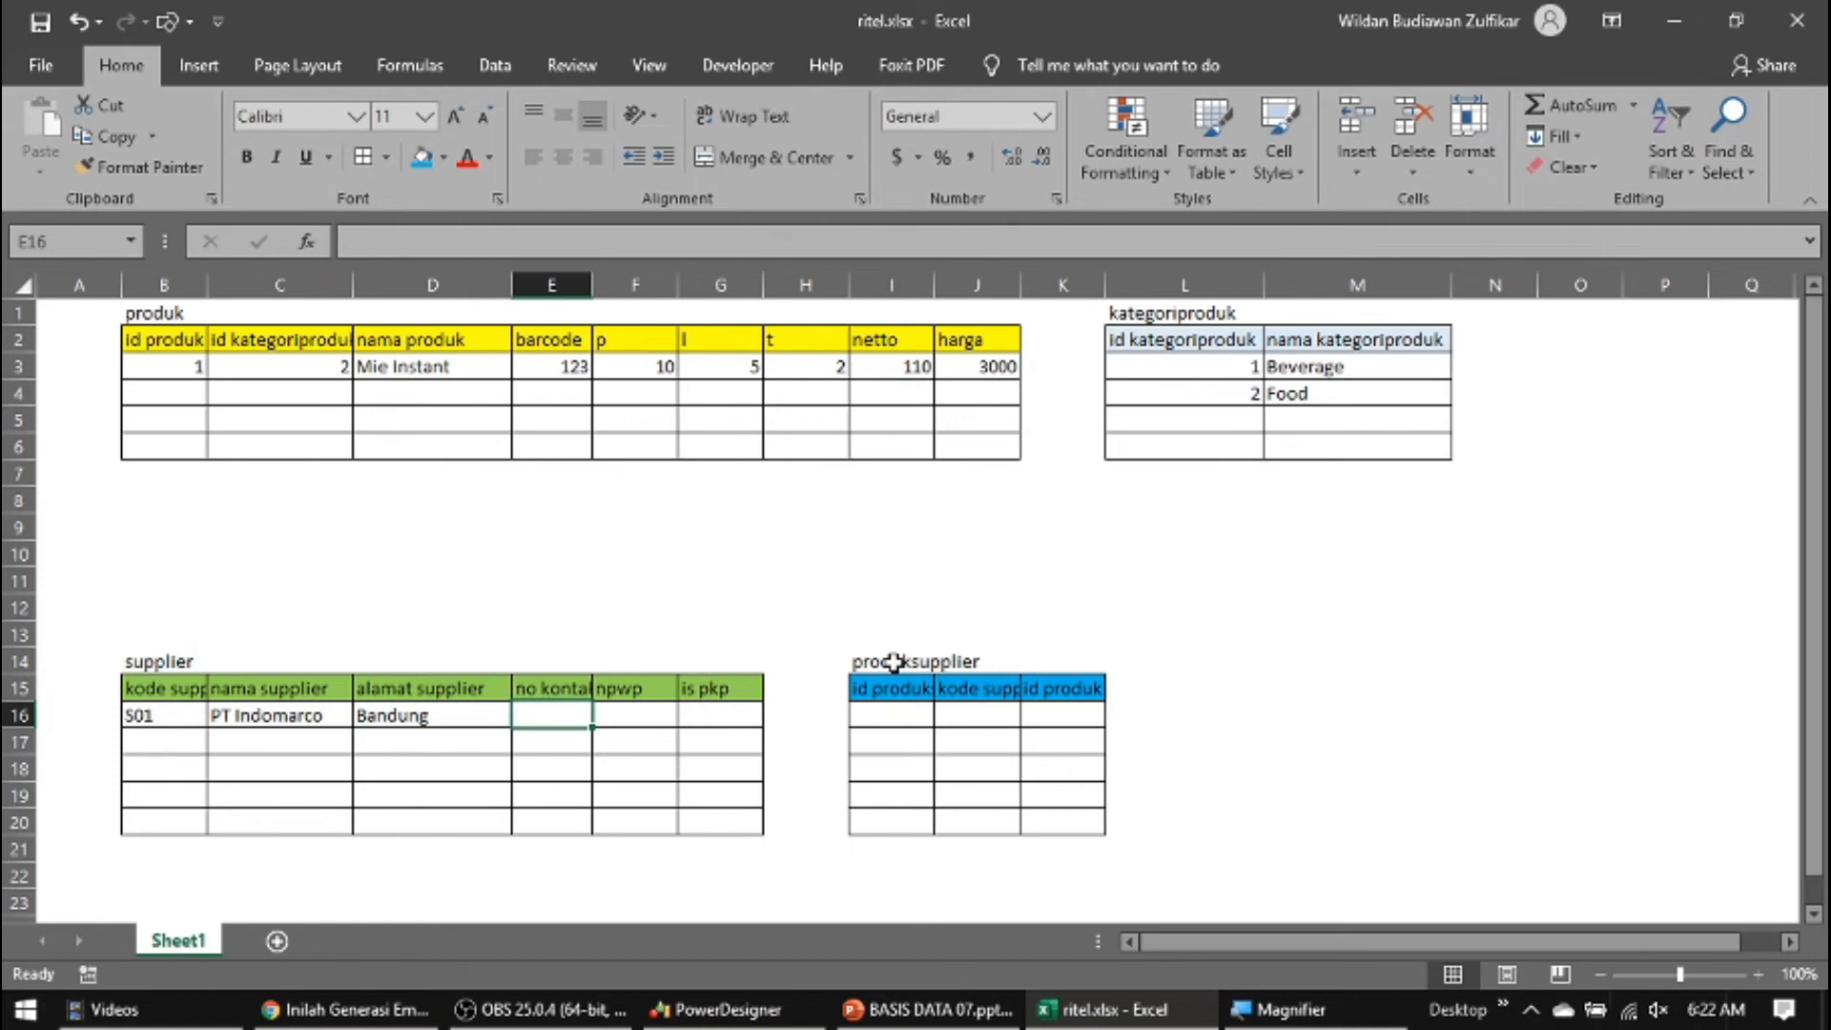
# Complete supplier S01's row with the contact number prefix, the npwp number, and 1 for is pkp
pyautogui.write('+62')
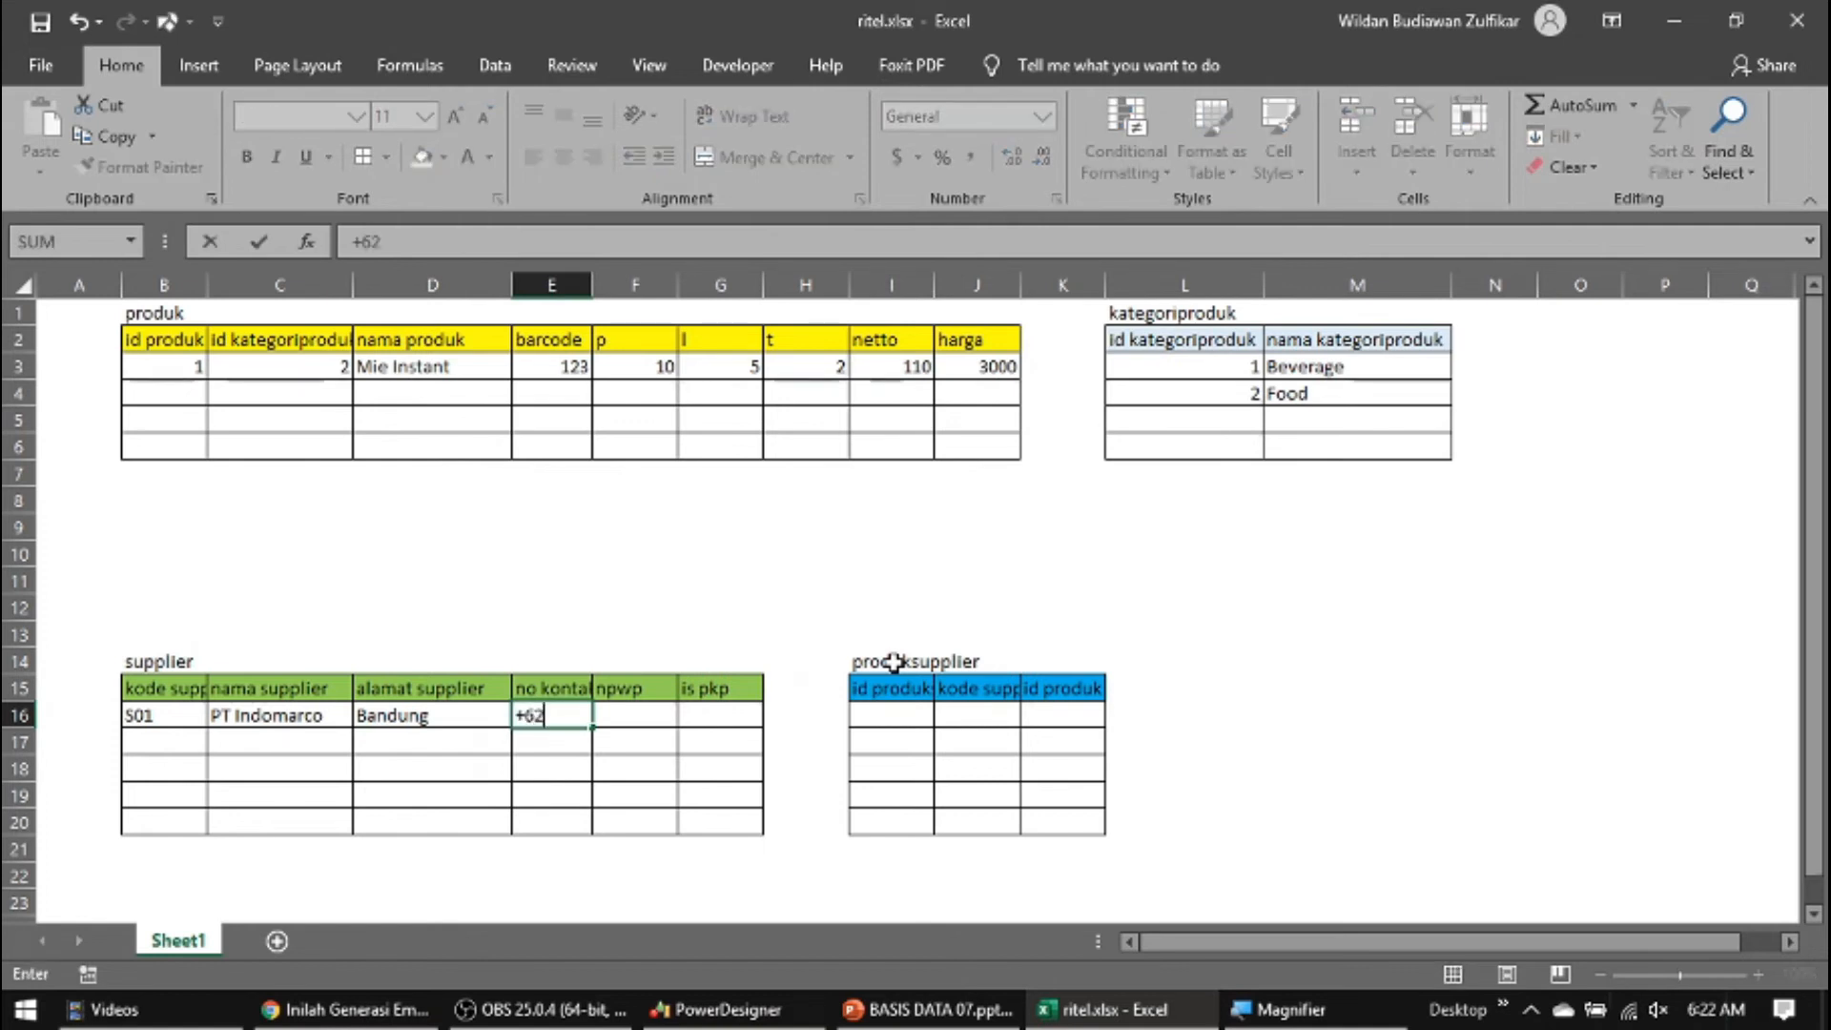
pyautogui.press('Right')
pyautogui.write('123')
pyautogui.press('Right')
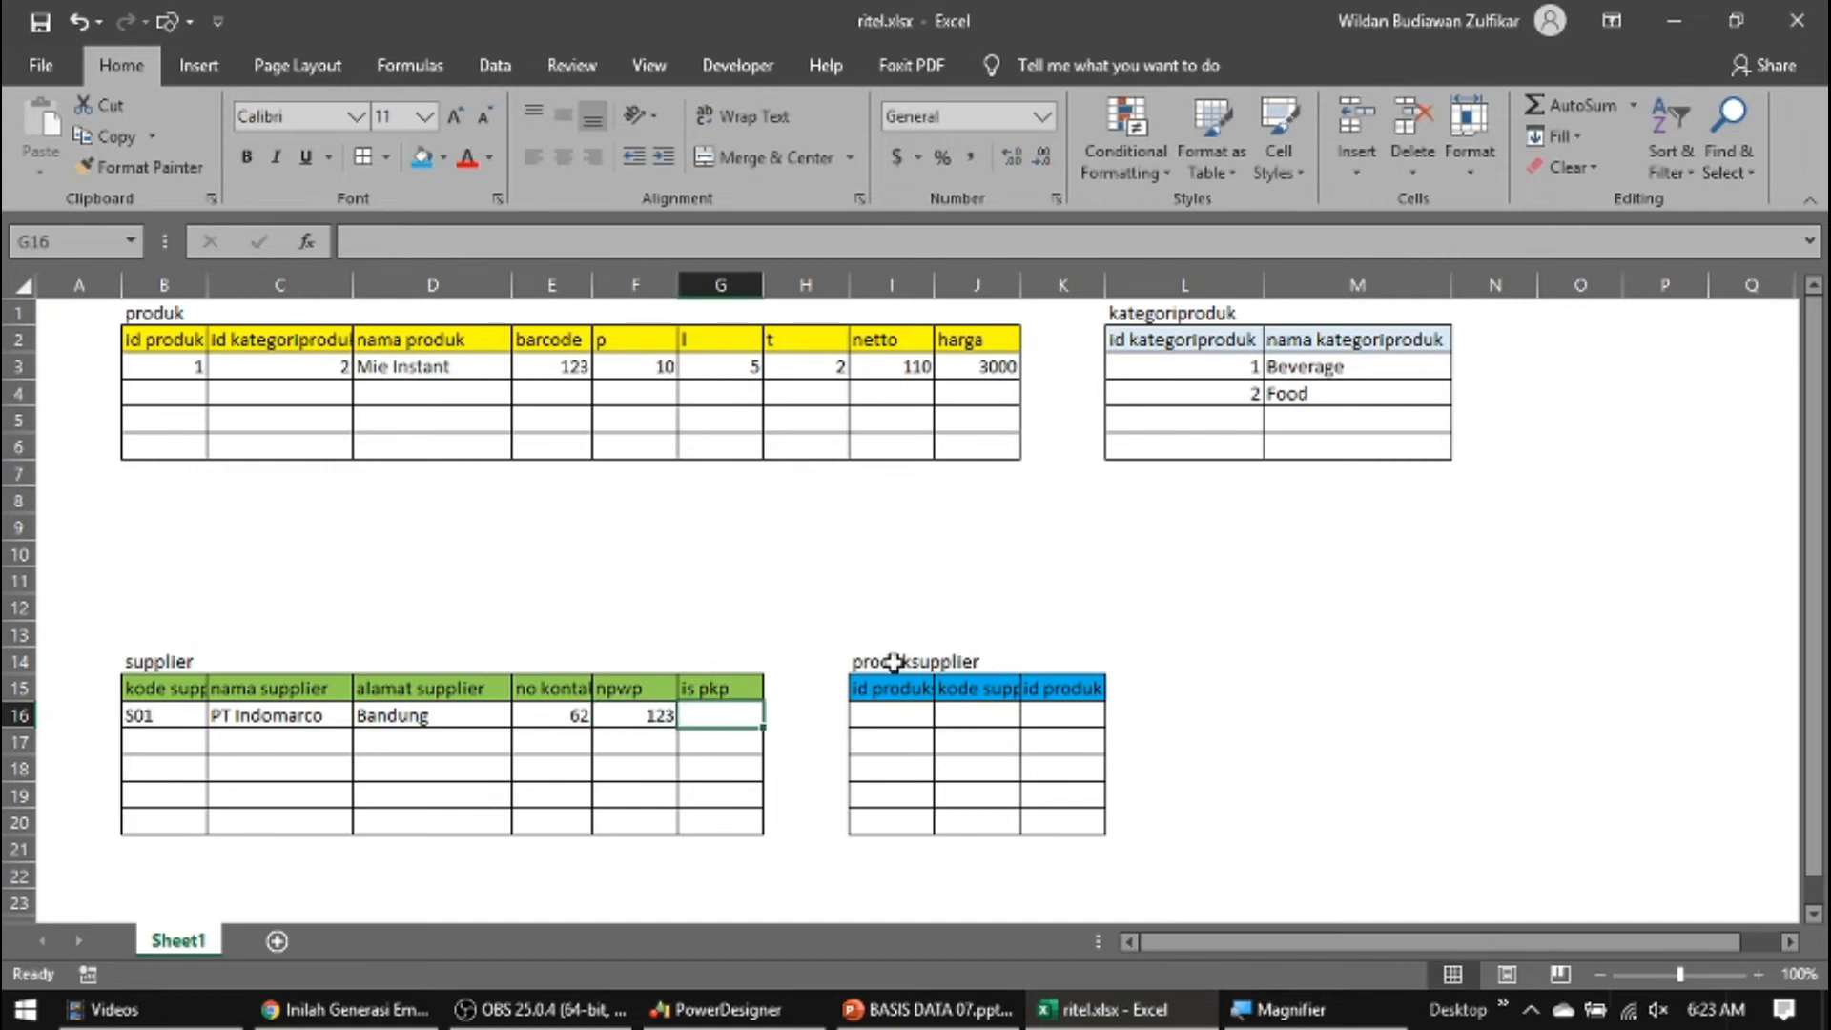
pyautogui.write('1')
pyautogui.press('Return')
# Start a second supplier row with kode supplier S02 and nama supplier PT Indofood
pyautogui.press('Left')
pyautogui.press('Left')
pyautogui.press('Left')
pyautogui.press('Left')
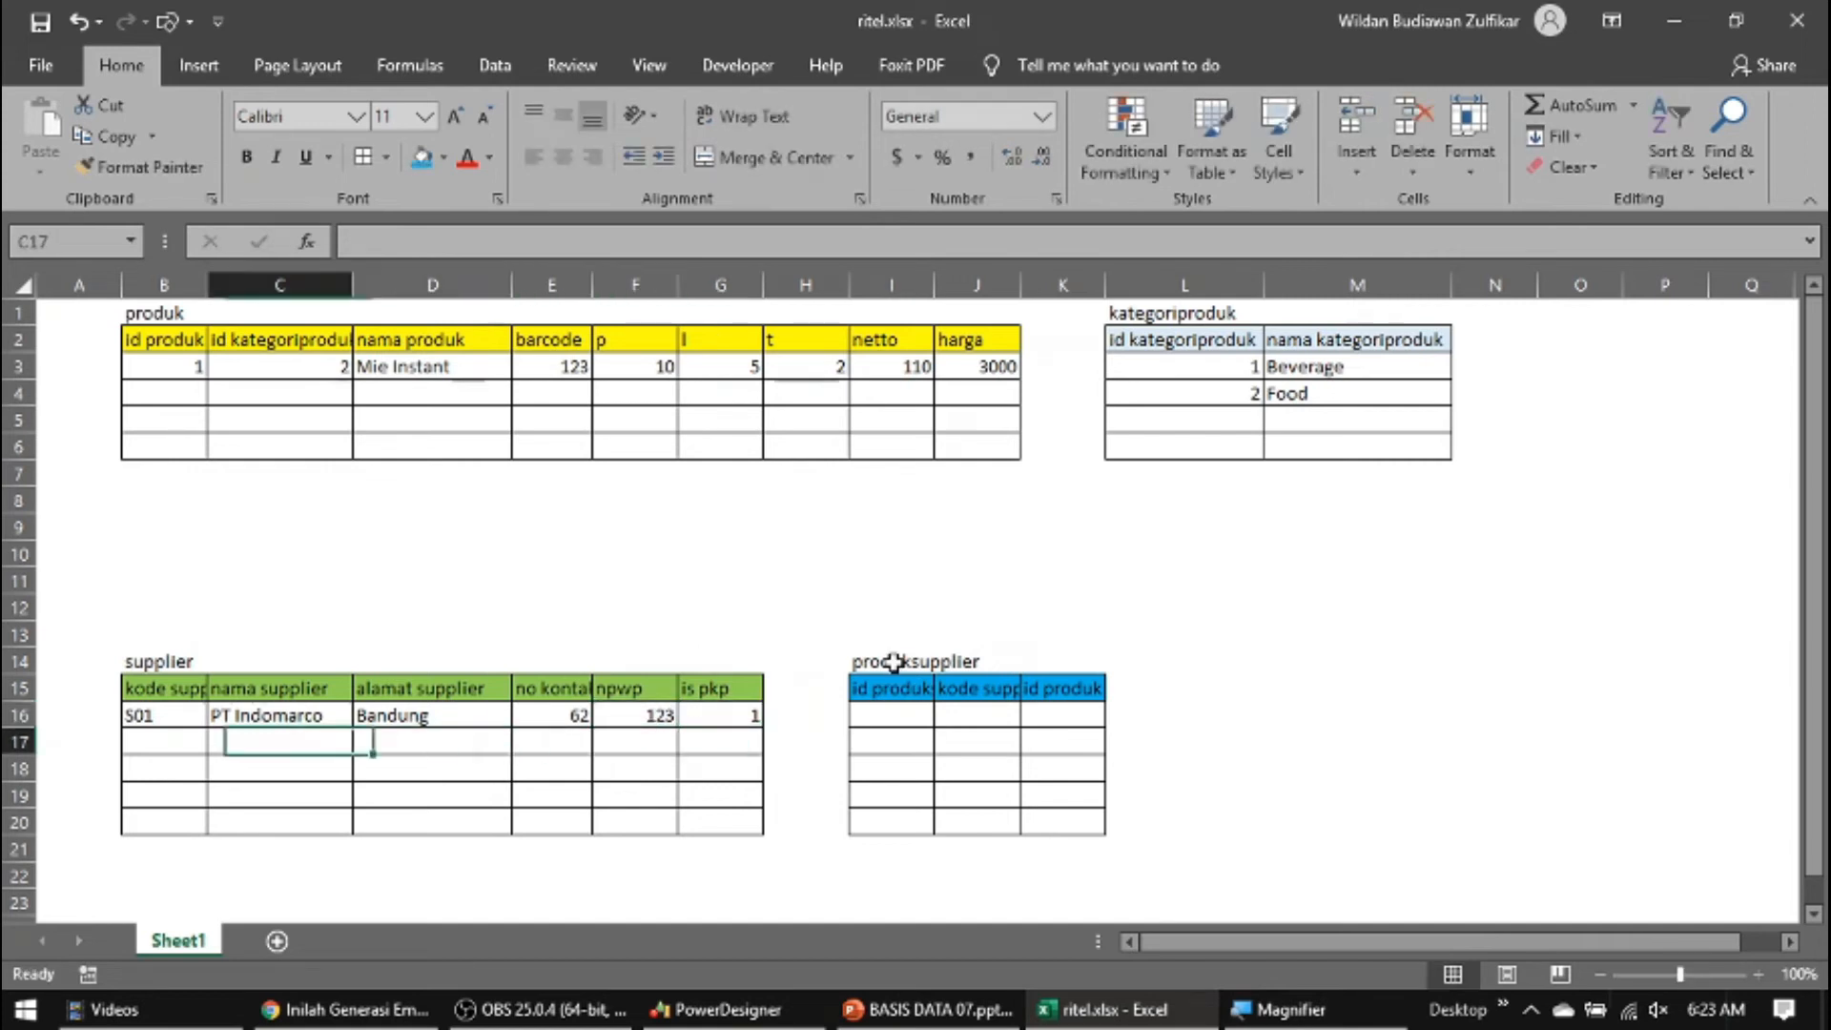
pyautogui.press('Left')
pyautogui.write('S02')
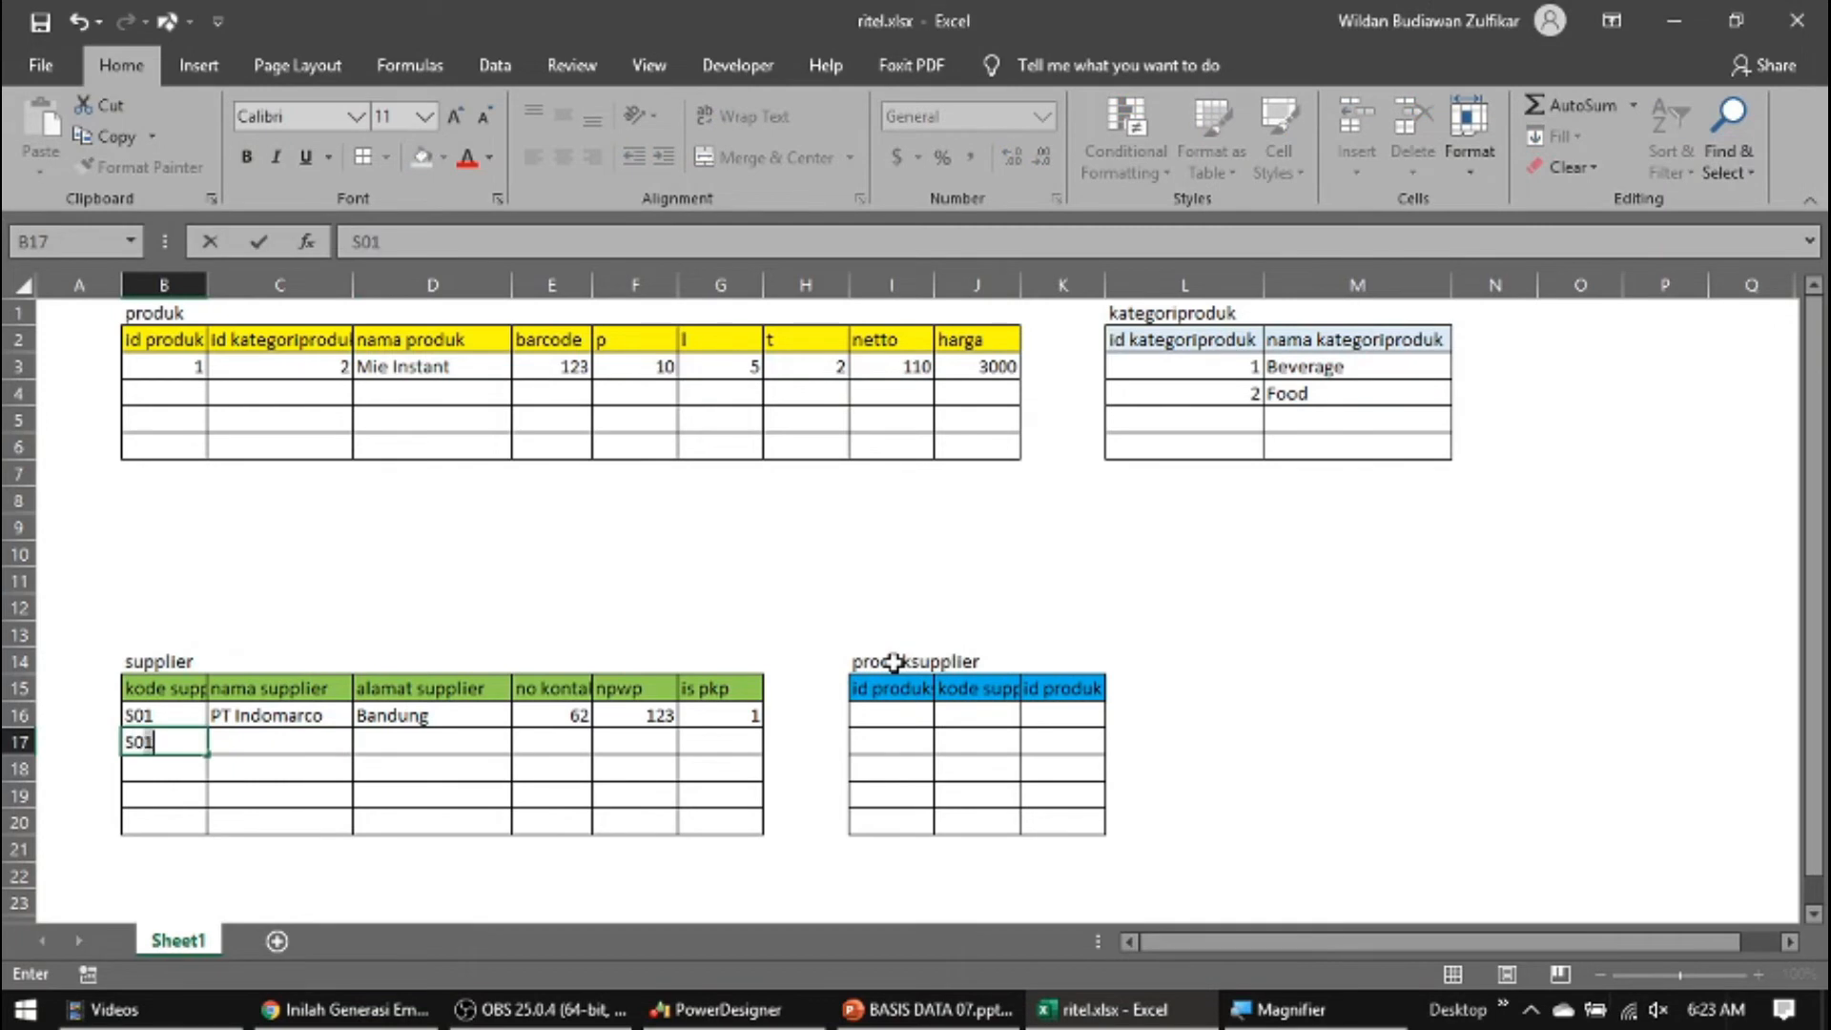
pyautogui.press('Right')
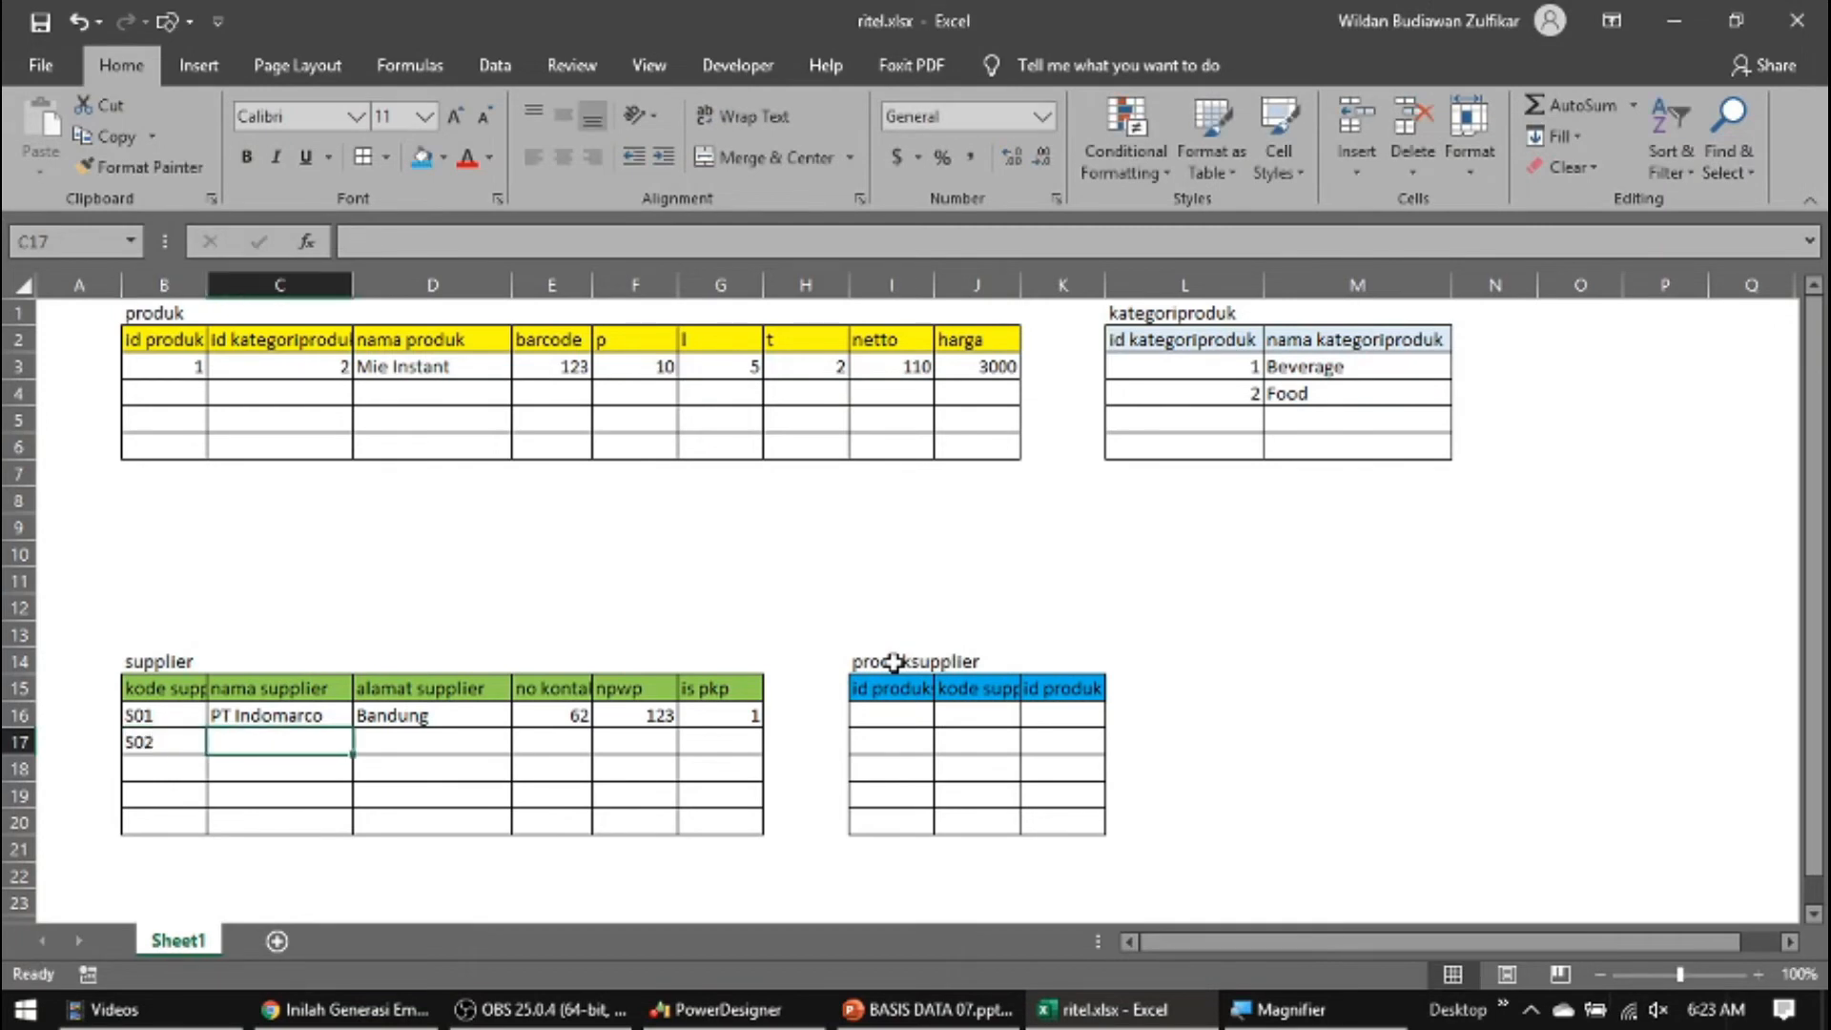
pyautogui.write('PT Info')
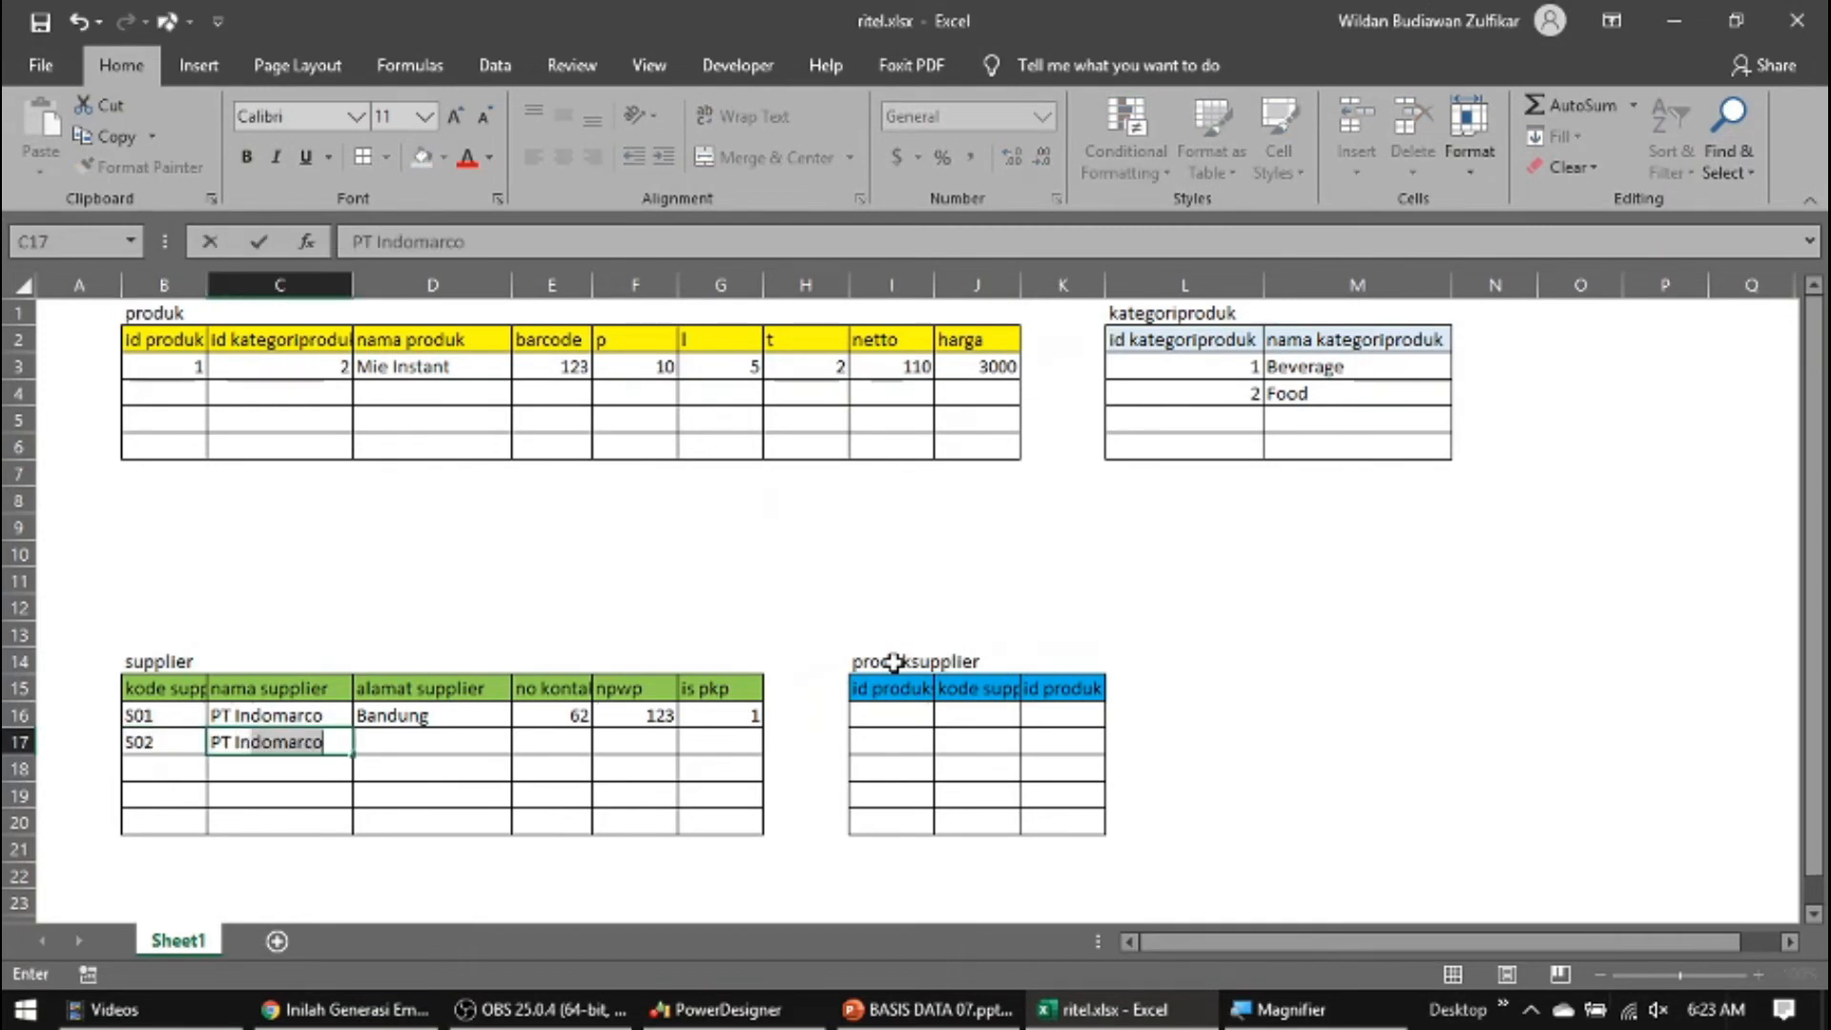
pyautogui.press('BackSpace')
pyautogui.press('BackSpace')
pyautogui.write('do')
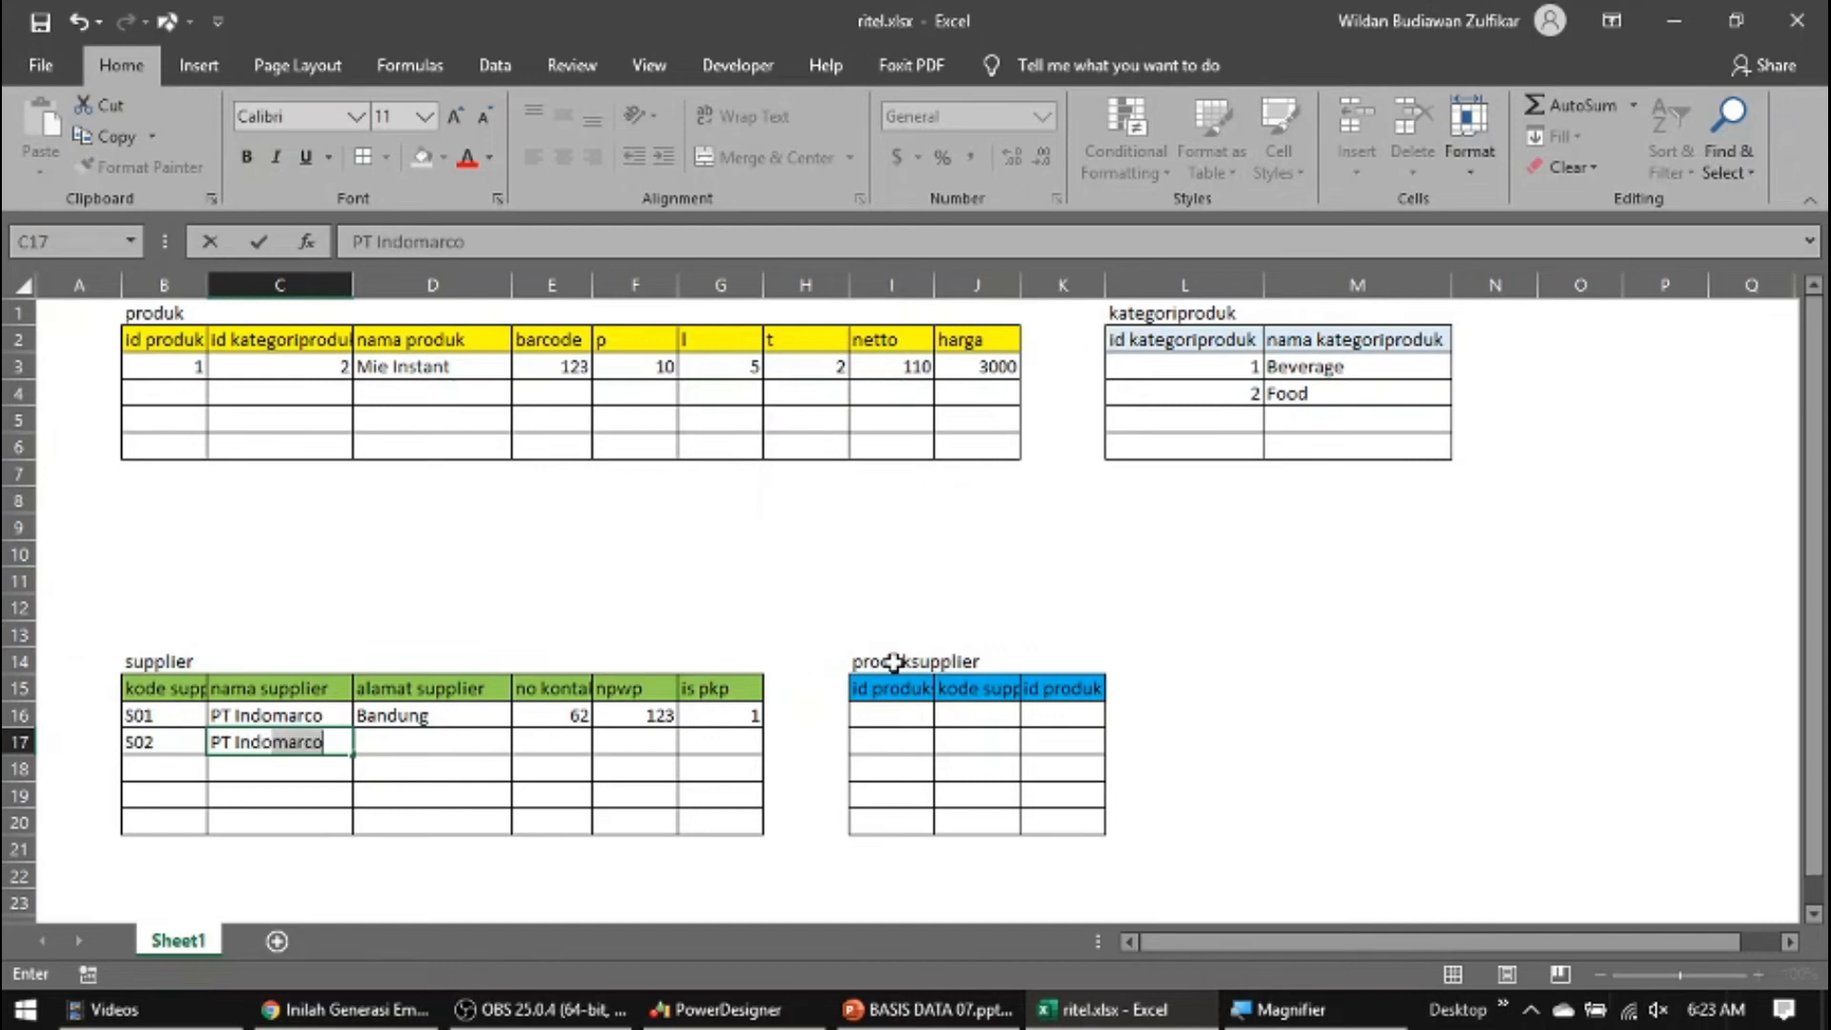
pyautogui.write('food')
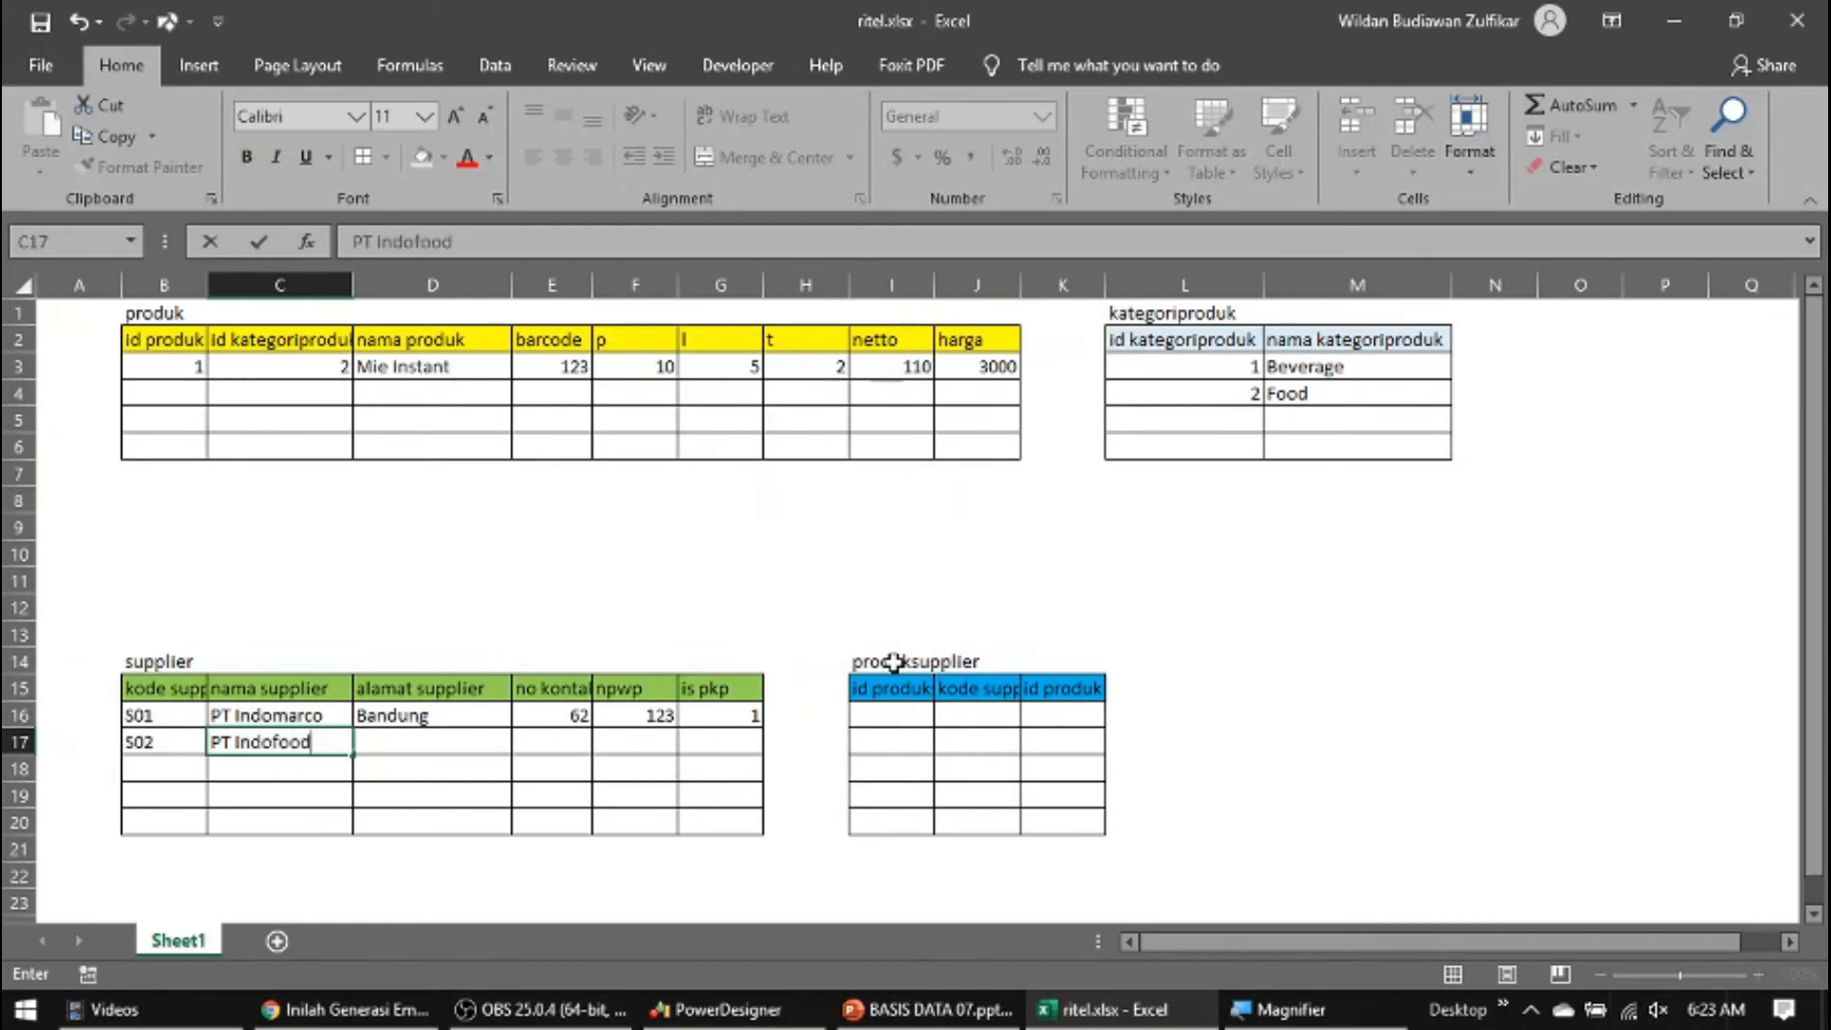
# Complete supplier S02's row with the address Bandung, the contact number prefix, the npwp number, and 1 for is pkp
pyautogui.press('Tab')
pyautogui.write('Bandung')
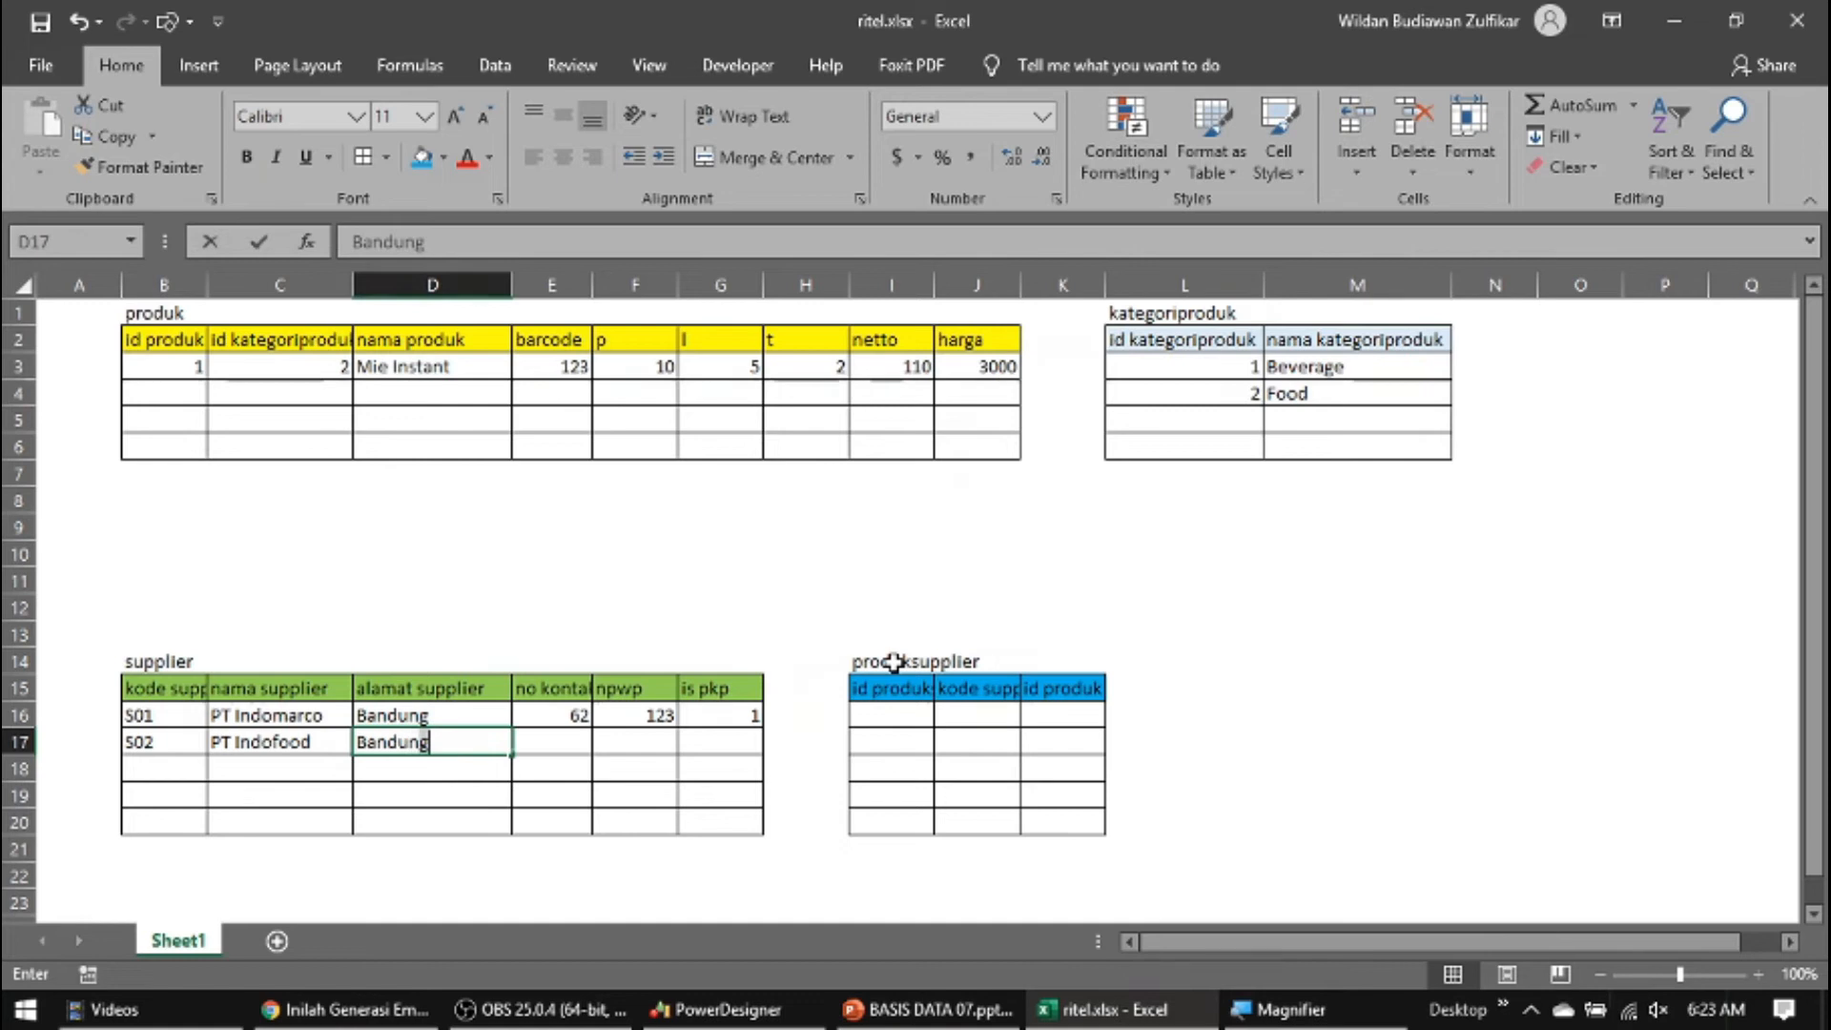
pyautogui.press('Tab')
pyautogui.write('+62')
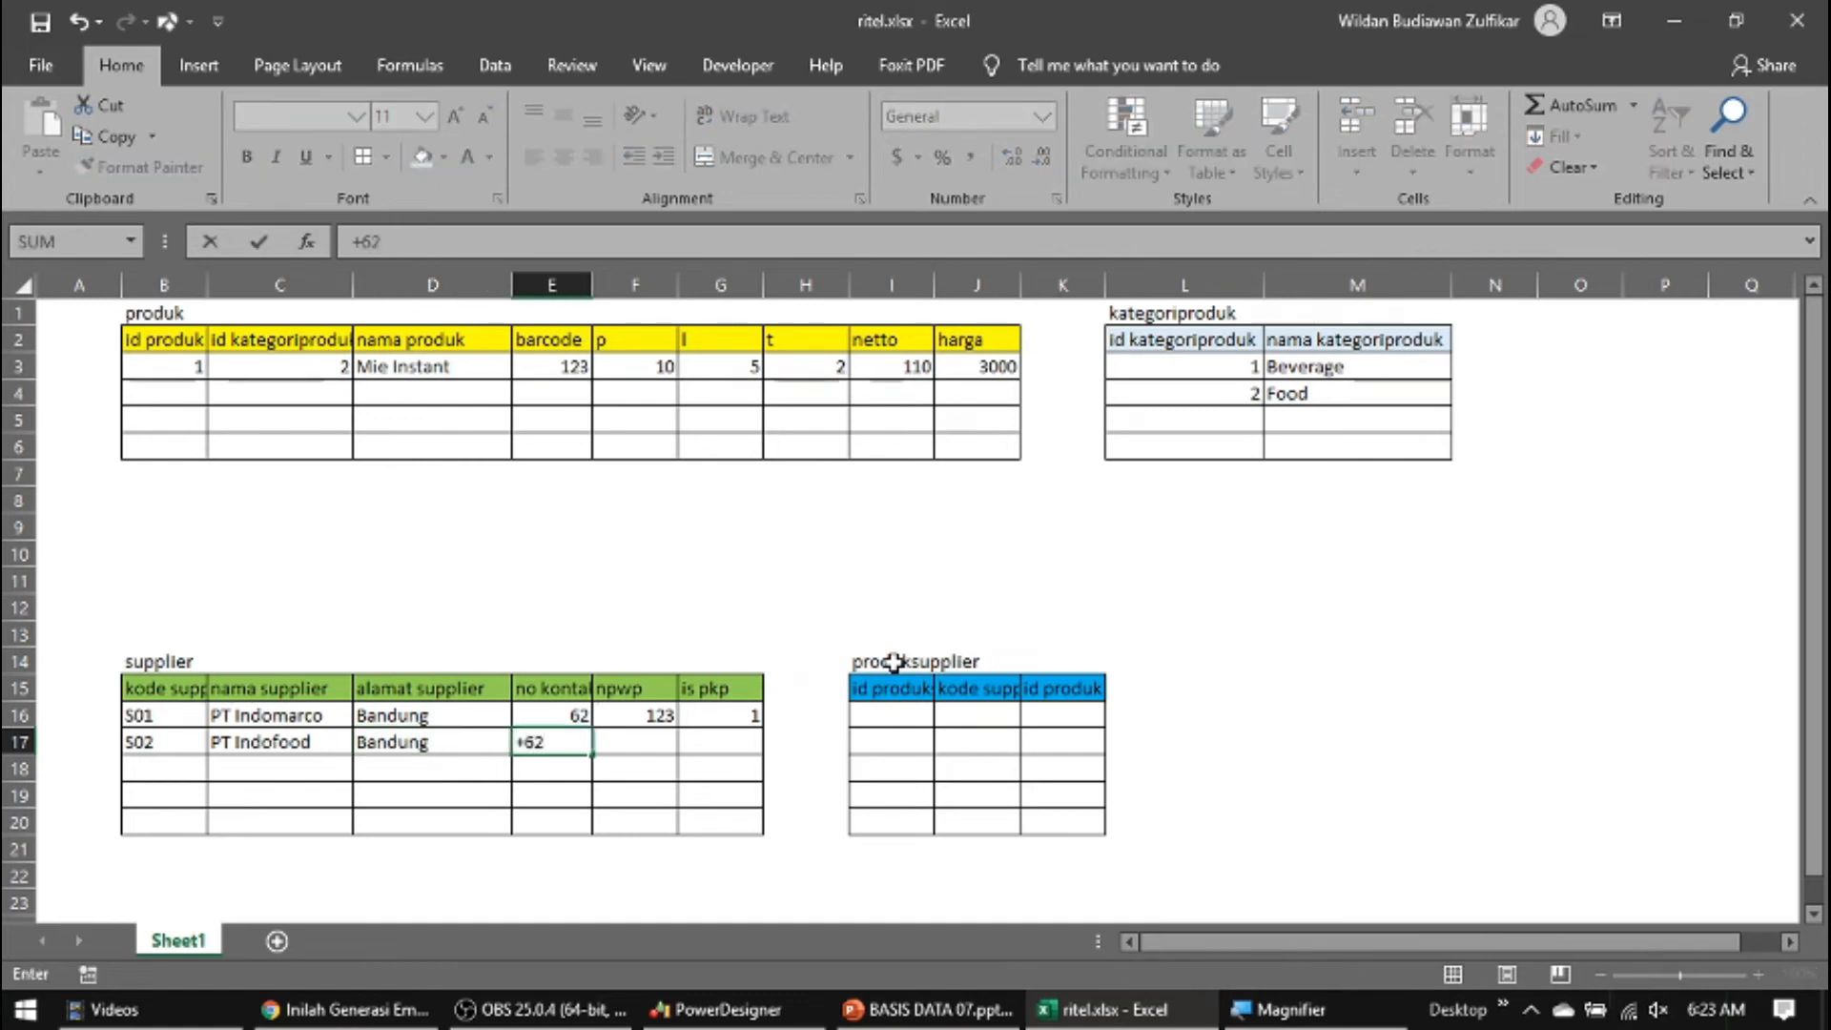
pyautogui.press('Tab')
pyautogui.write('321')
pyautogui.press('Tab')
pyautogui.write('1')
pyautogui.press('Return')
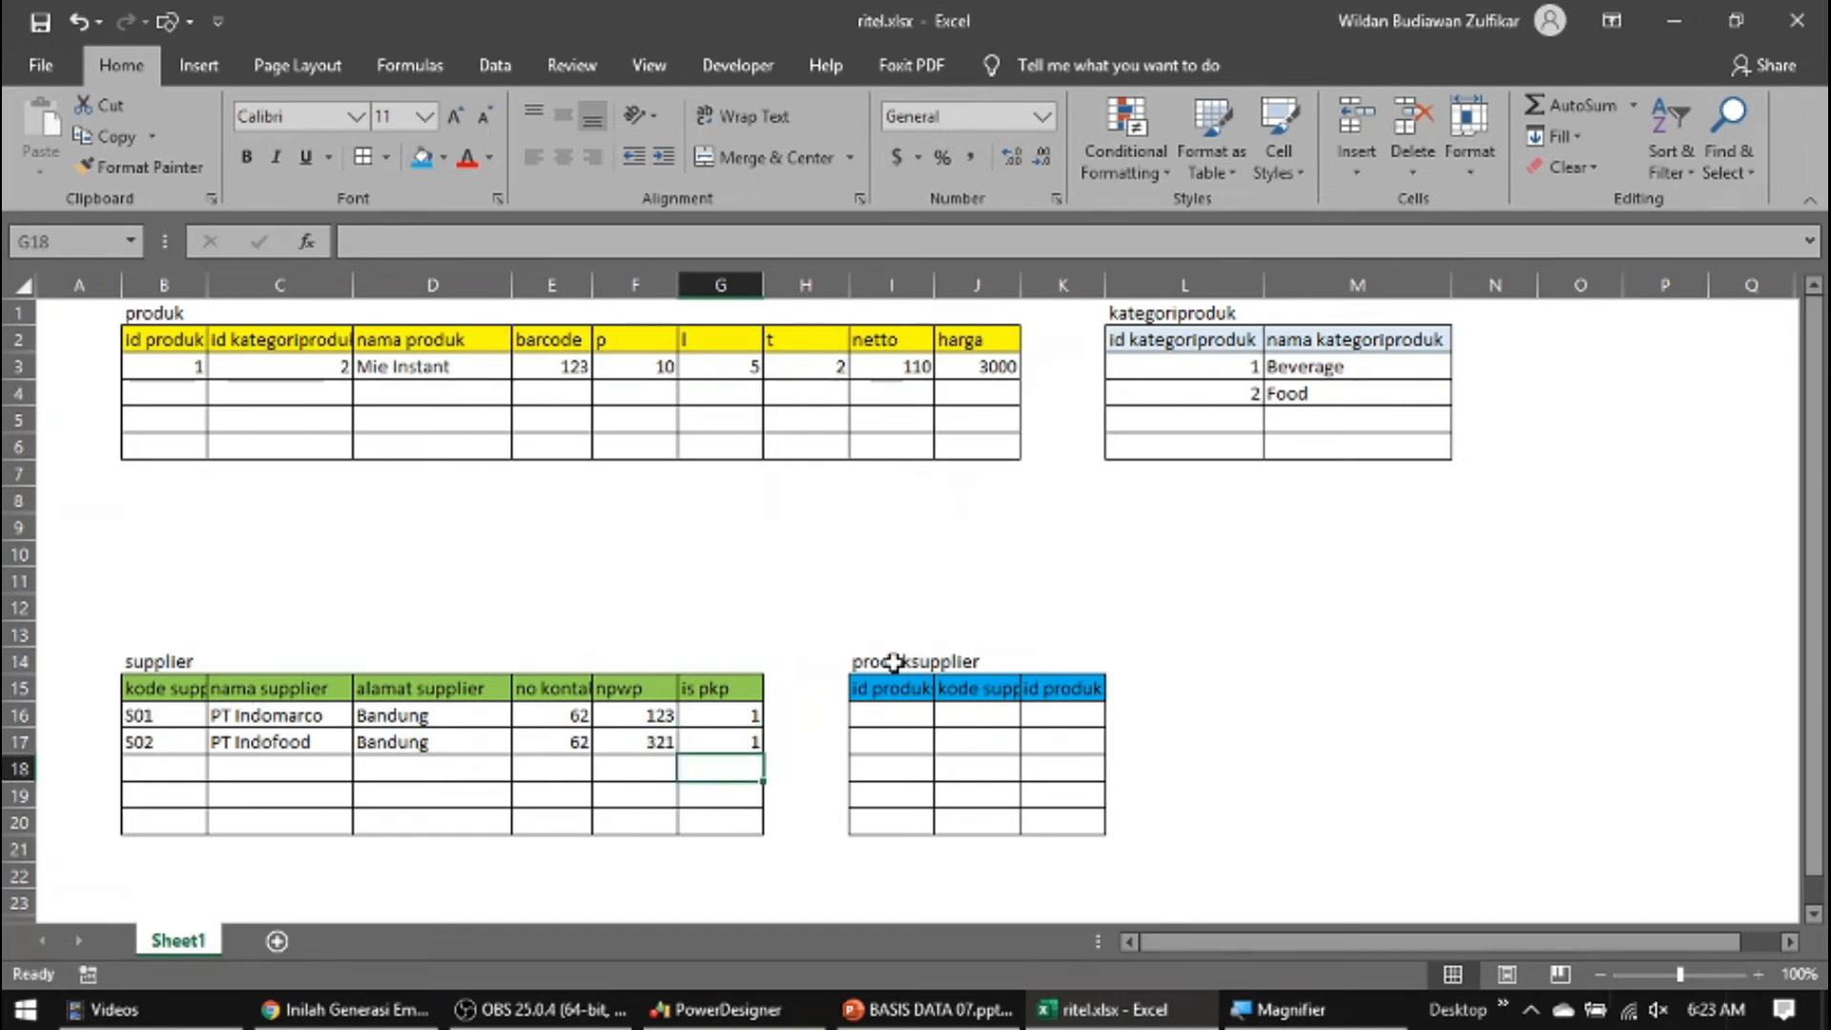
pyautogui.click(325, 713)
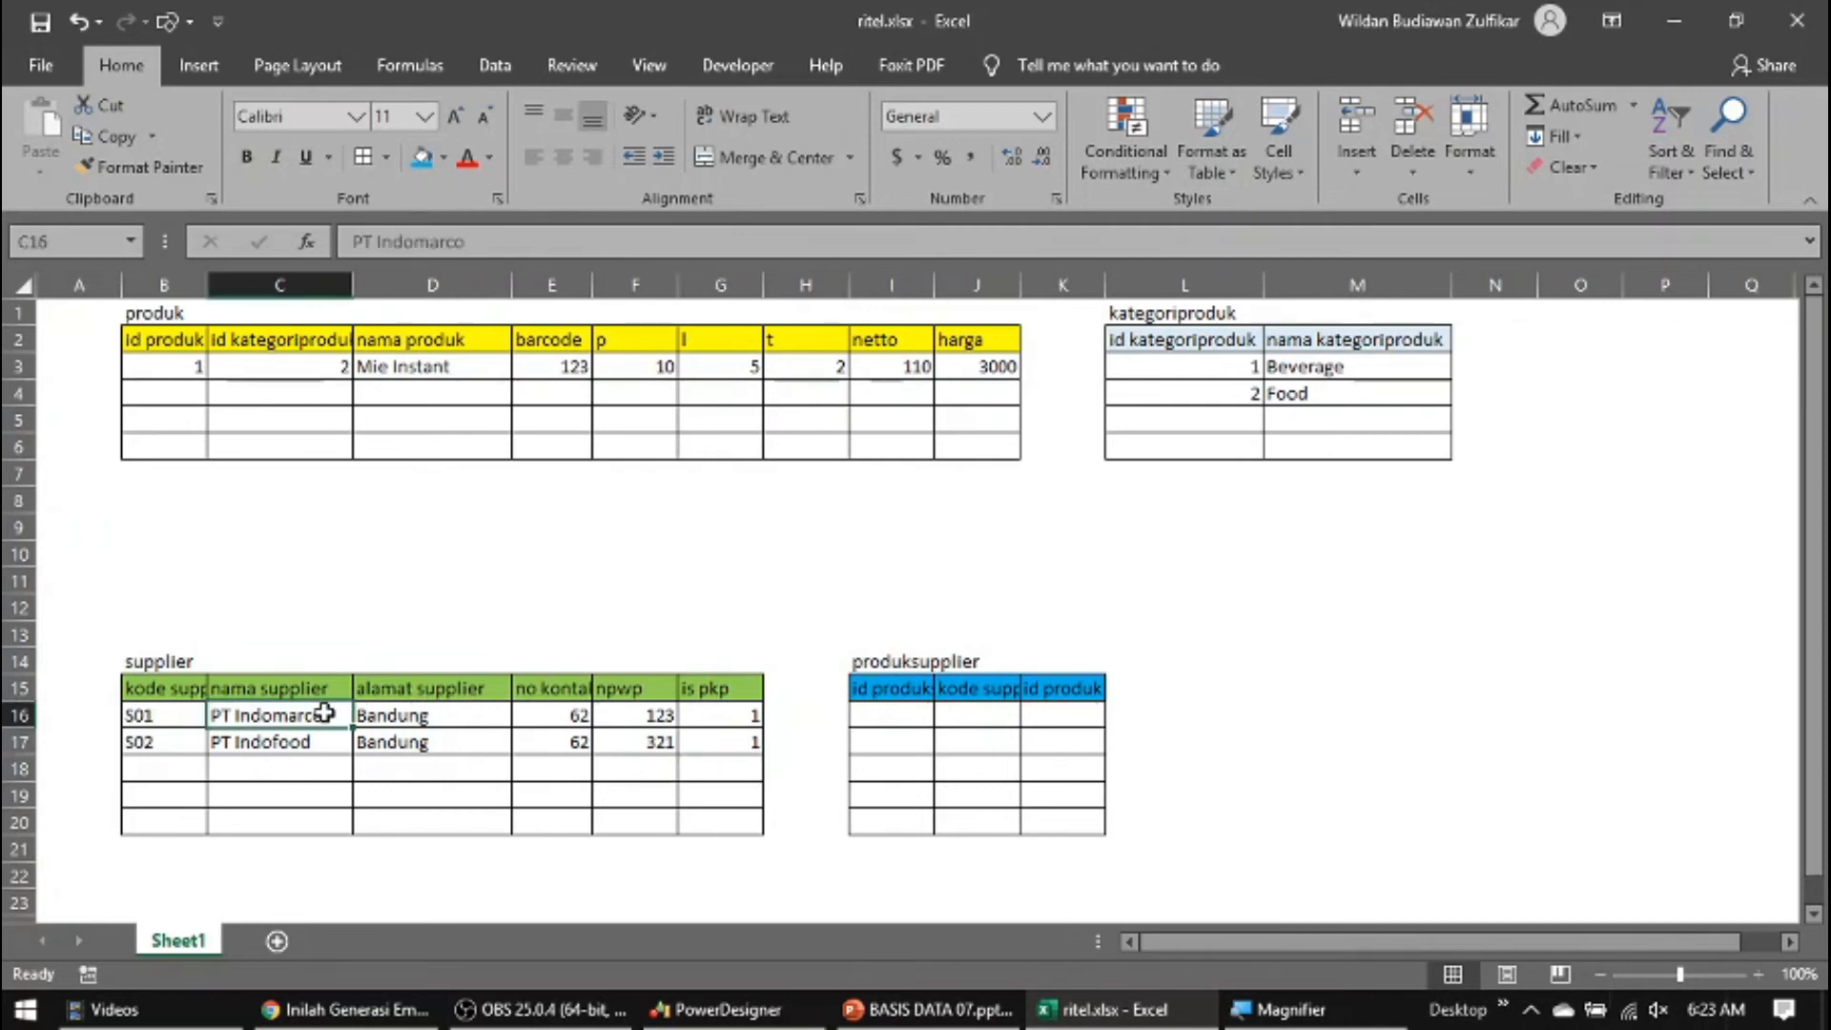
pyautogui.hotkey('shift', 'Down')
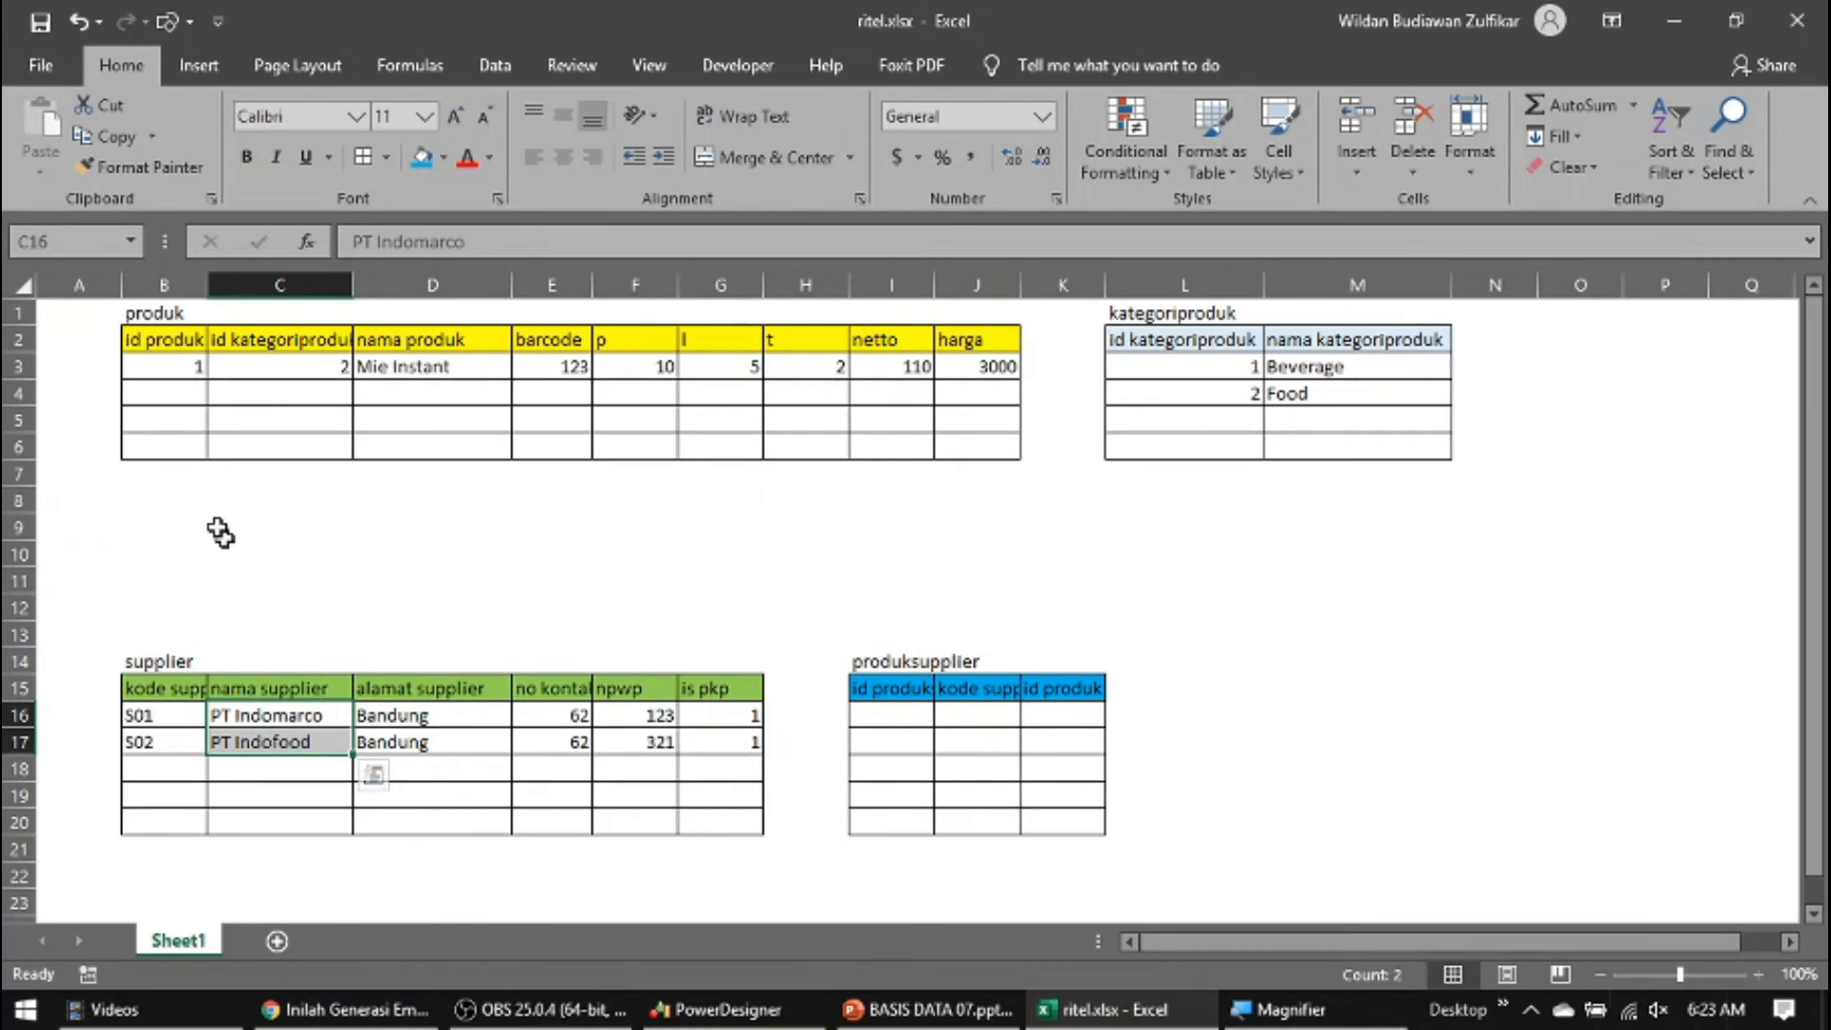
pyautogui.click(166, 380)
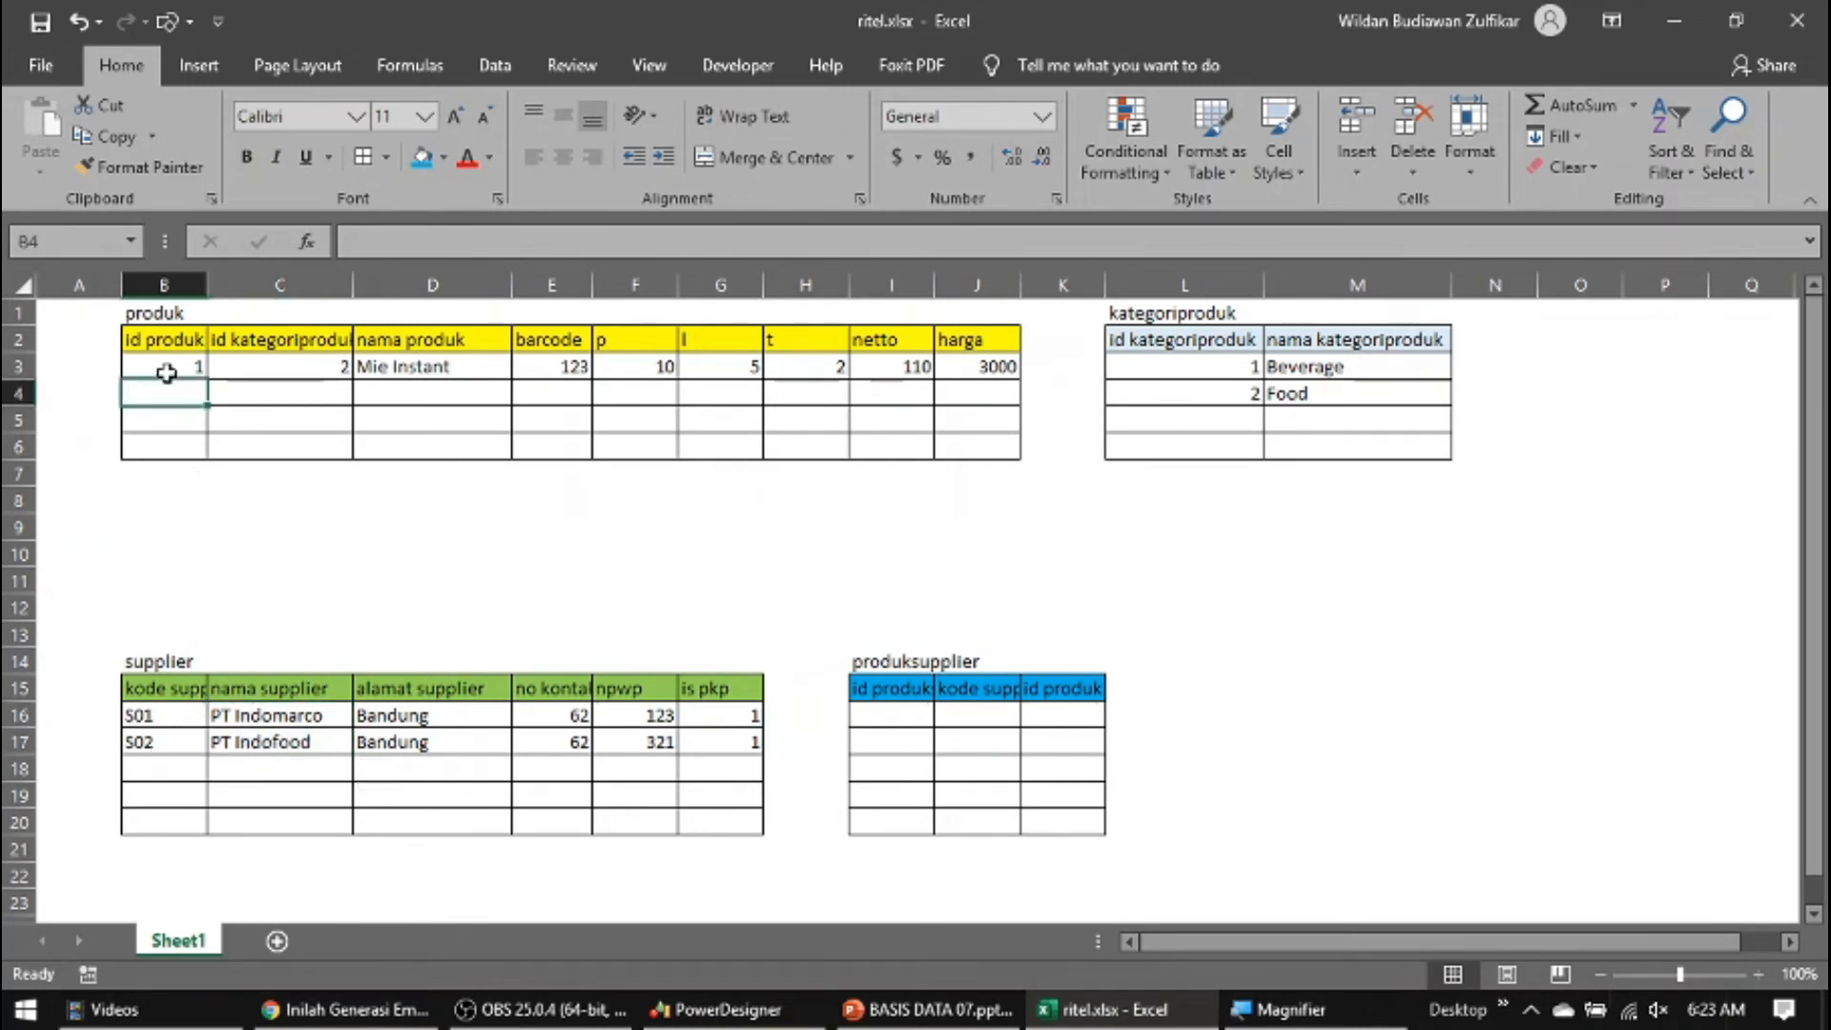
# Fill the first produksupplier row with id produksupplier 1, kode supplier S01 and id produk 1
pyautogui.click(862, 716)
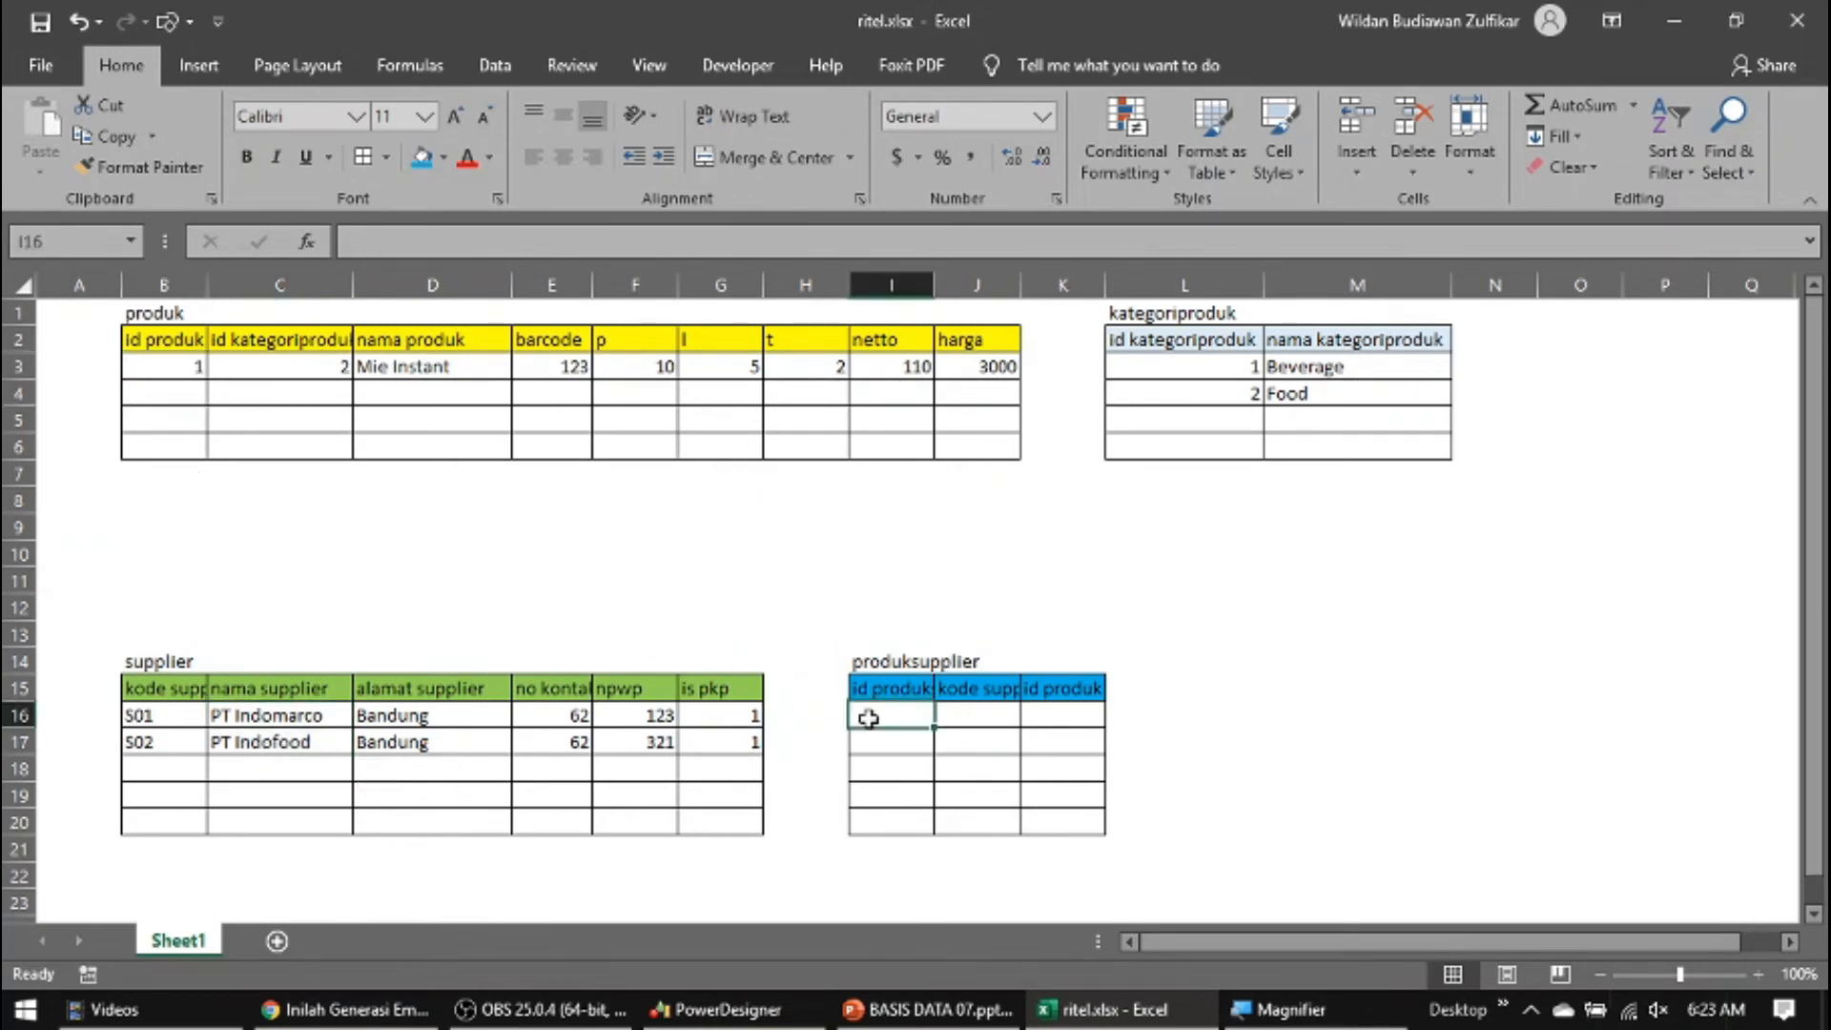
pyautogui.write('1')
pyautogui.press('Tab')
pyautogui.write('S01')
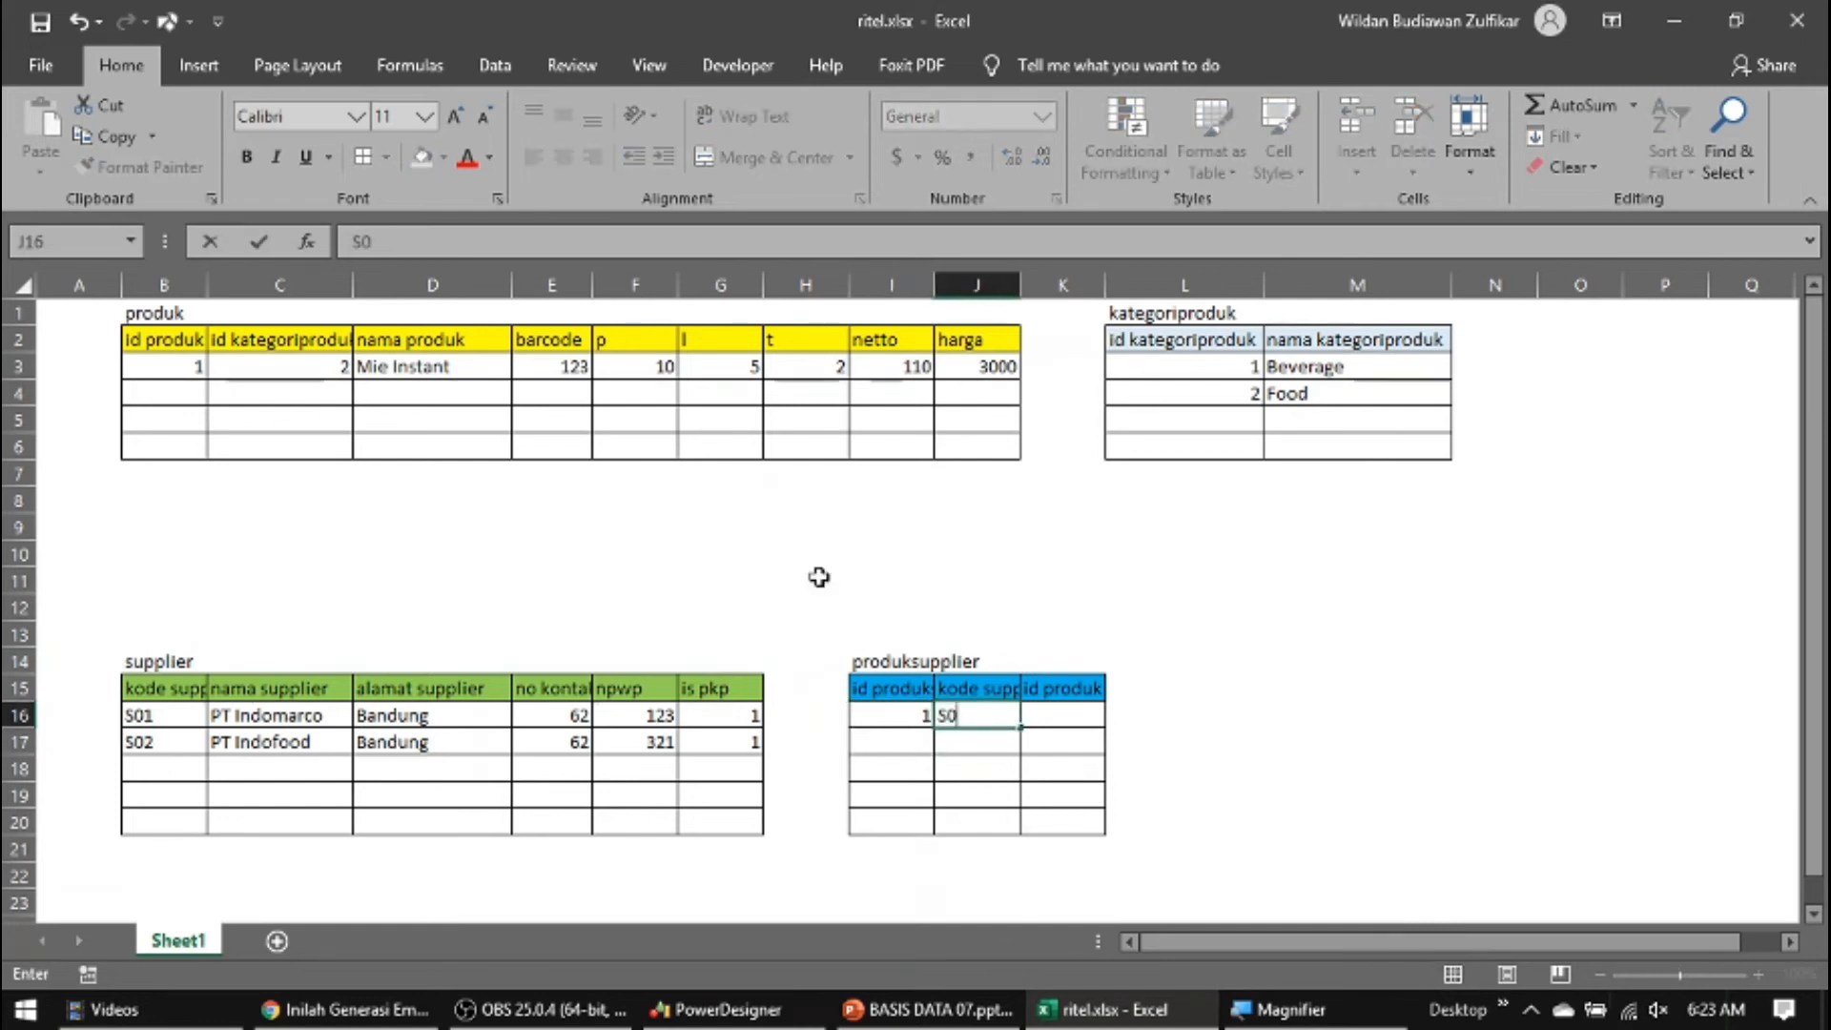
pyautogui.press('Return')
pyautogui.press('Up')
pyautogui.press('Right')
pyautogui.write('1')
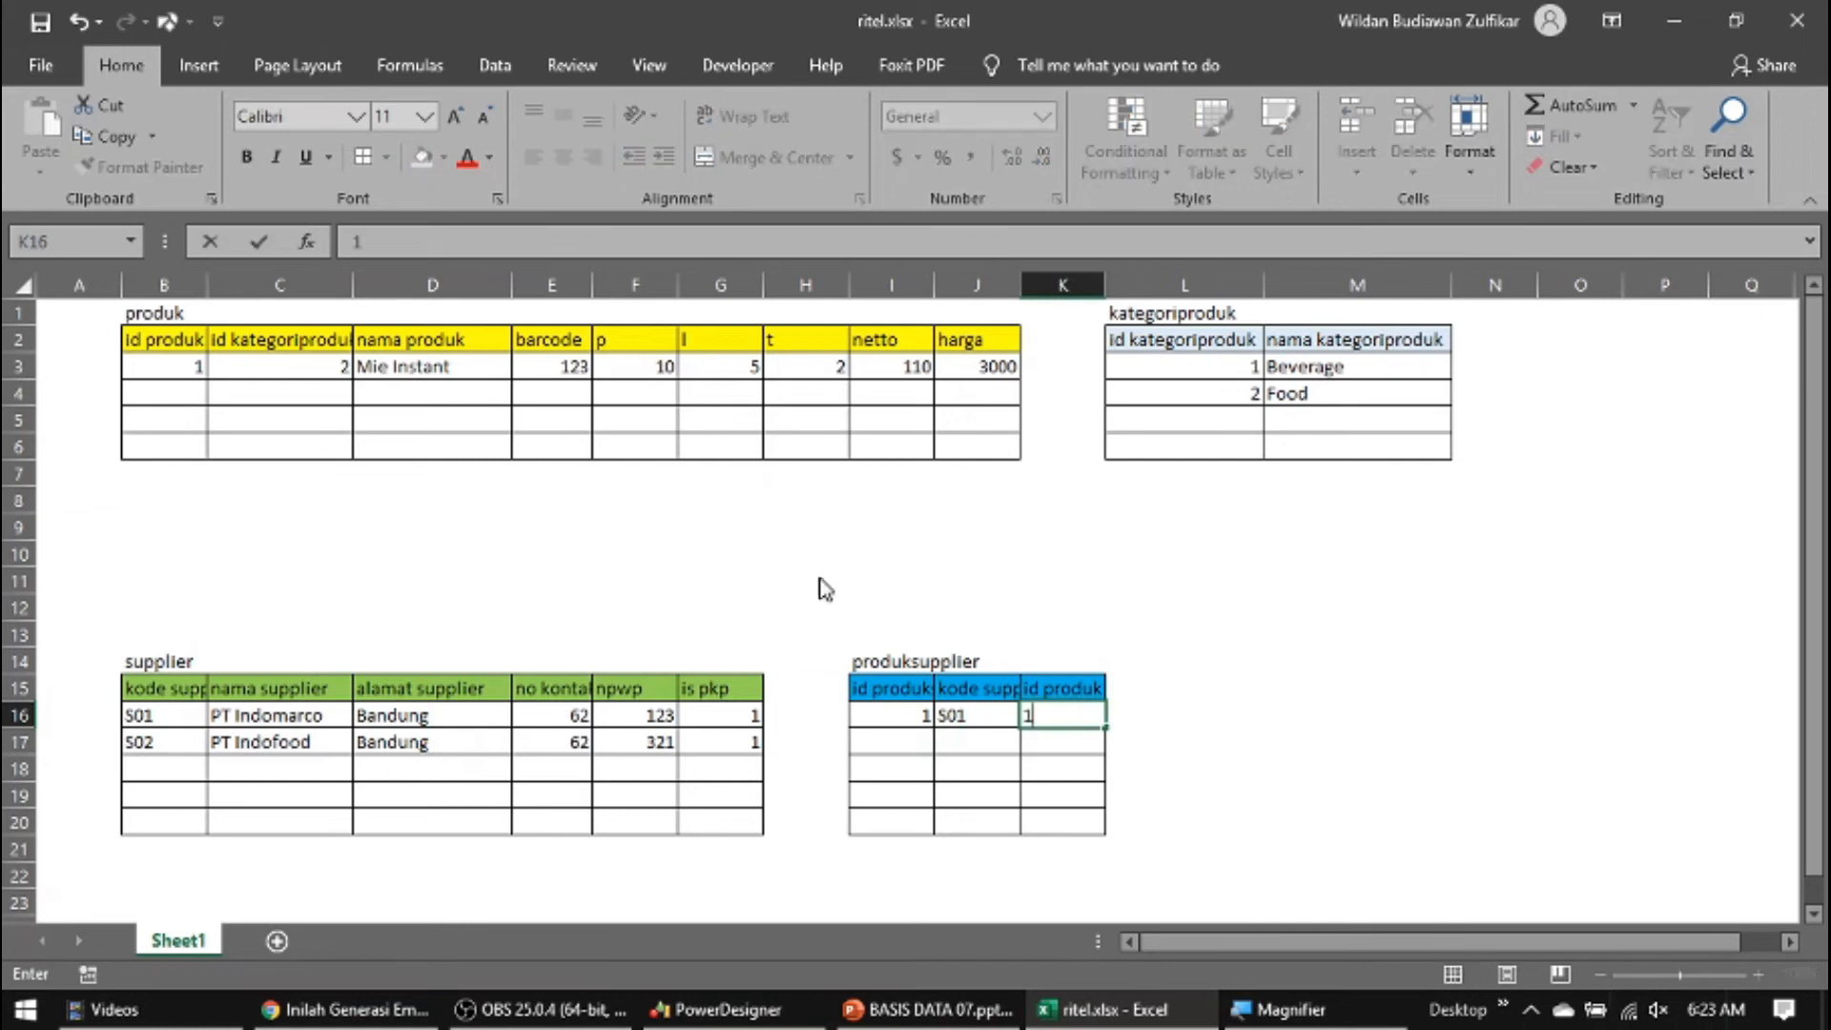
pyautogui.press('Return')
# Enter 2 as the id produksupplier in the second row of the produksupplier table
pyautogui.press('Left')
pyautogui.press('Left')
pyautogui.write('2')
pyautogui.press('Return')
pyautogui.press('Up')
pyautogui.press('Up')
# Link the second produksupplier row to kode supplier S02 and id produk 1
pyautogui.click(896, 691)
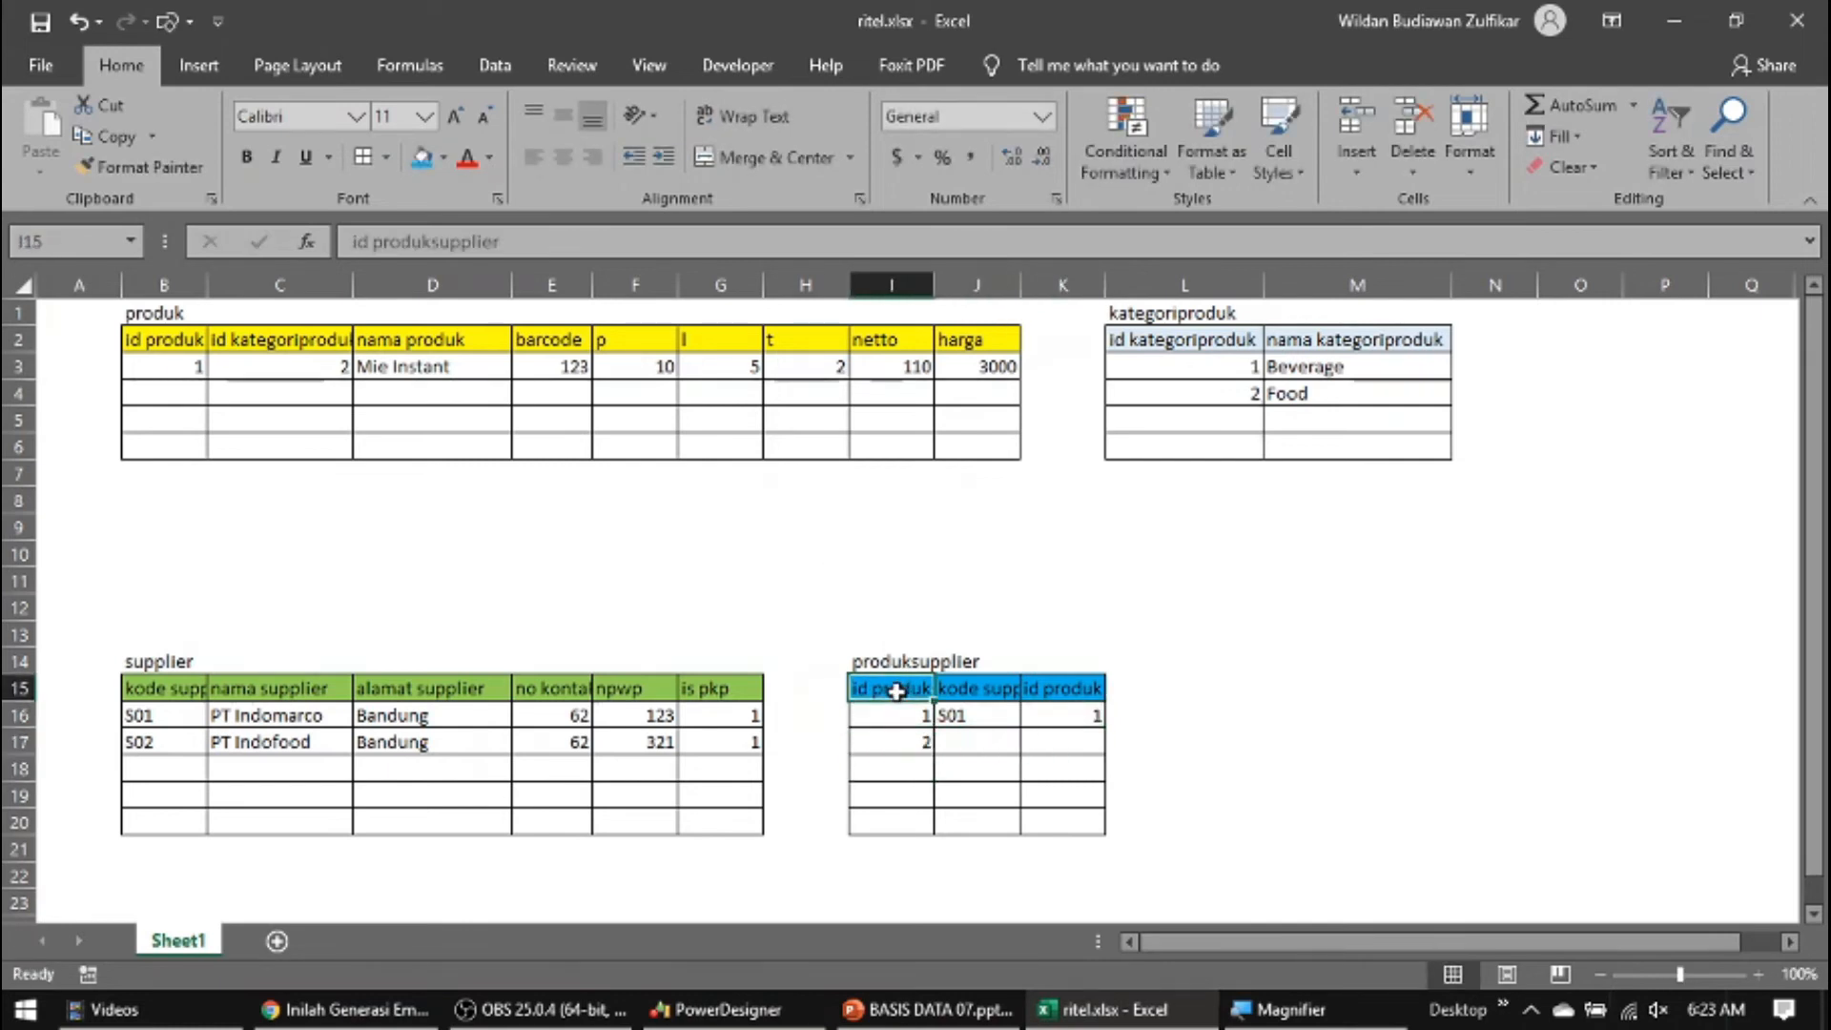
pyautogui.press('Down')
pyautogui.press('Right')
pyautogui.press('Down')
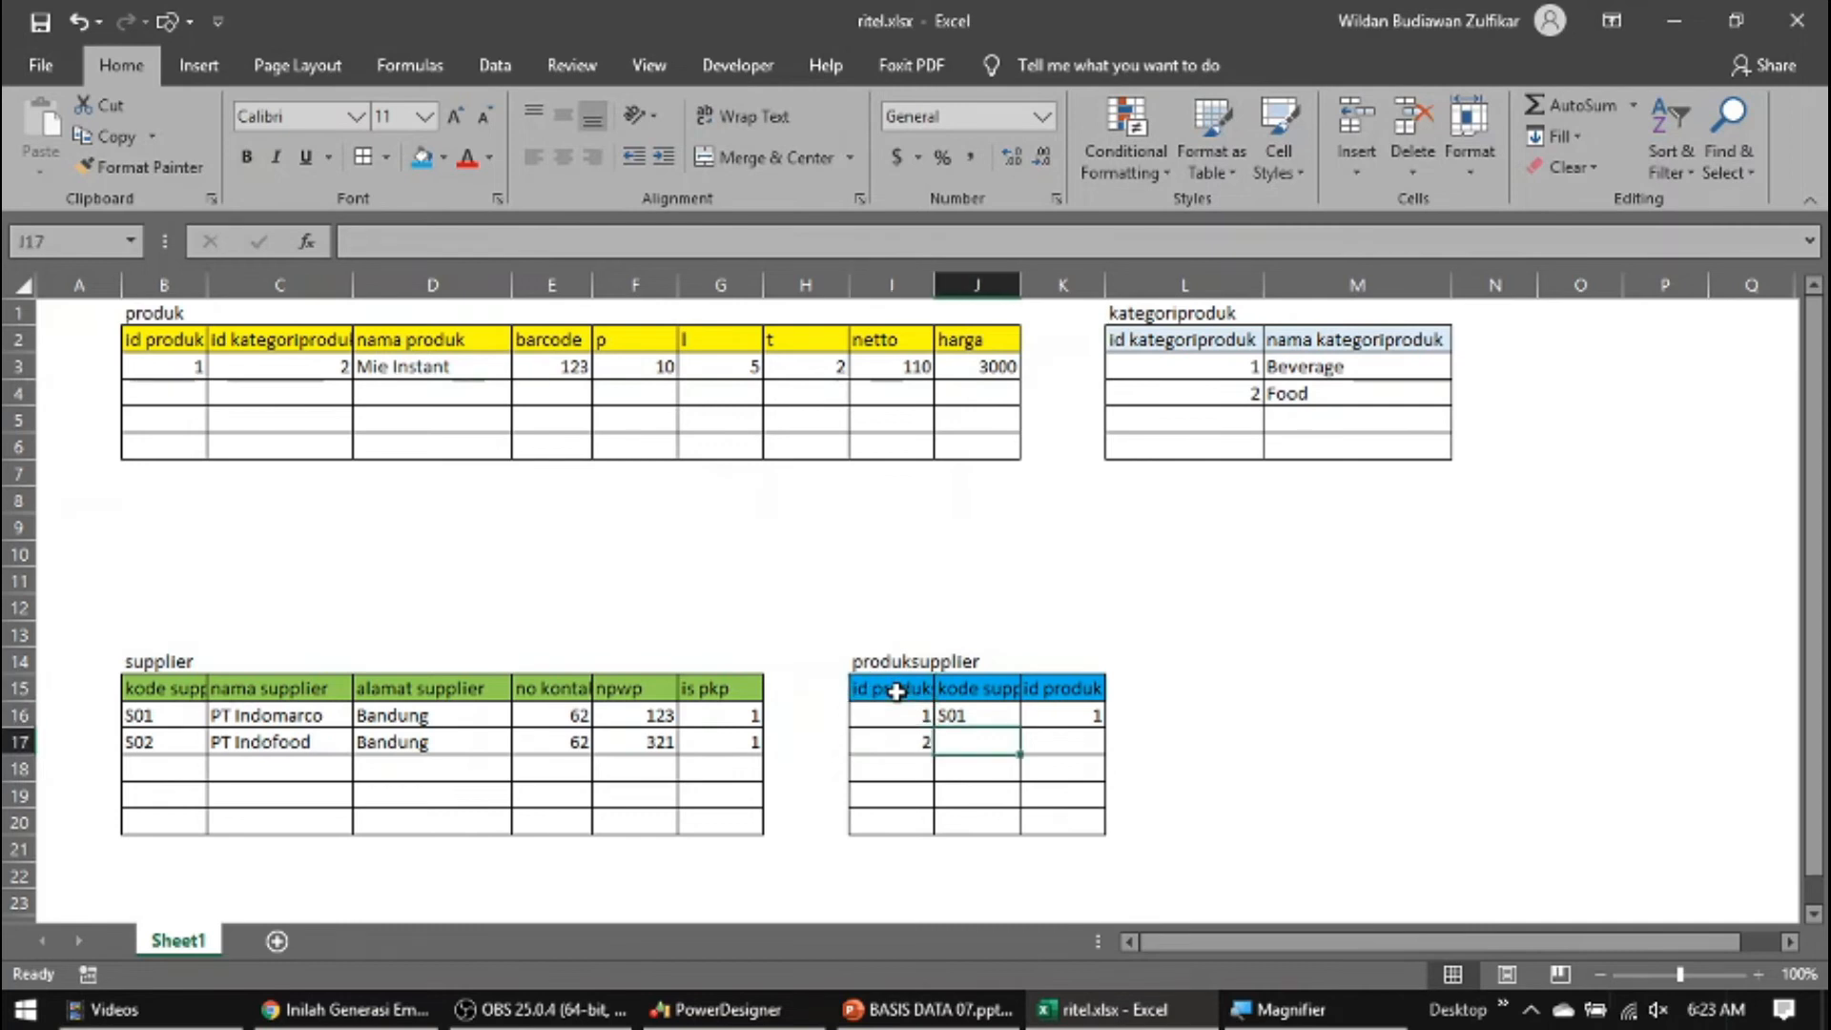
pyautogui.write('S02')
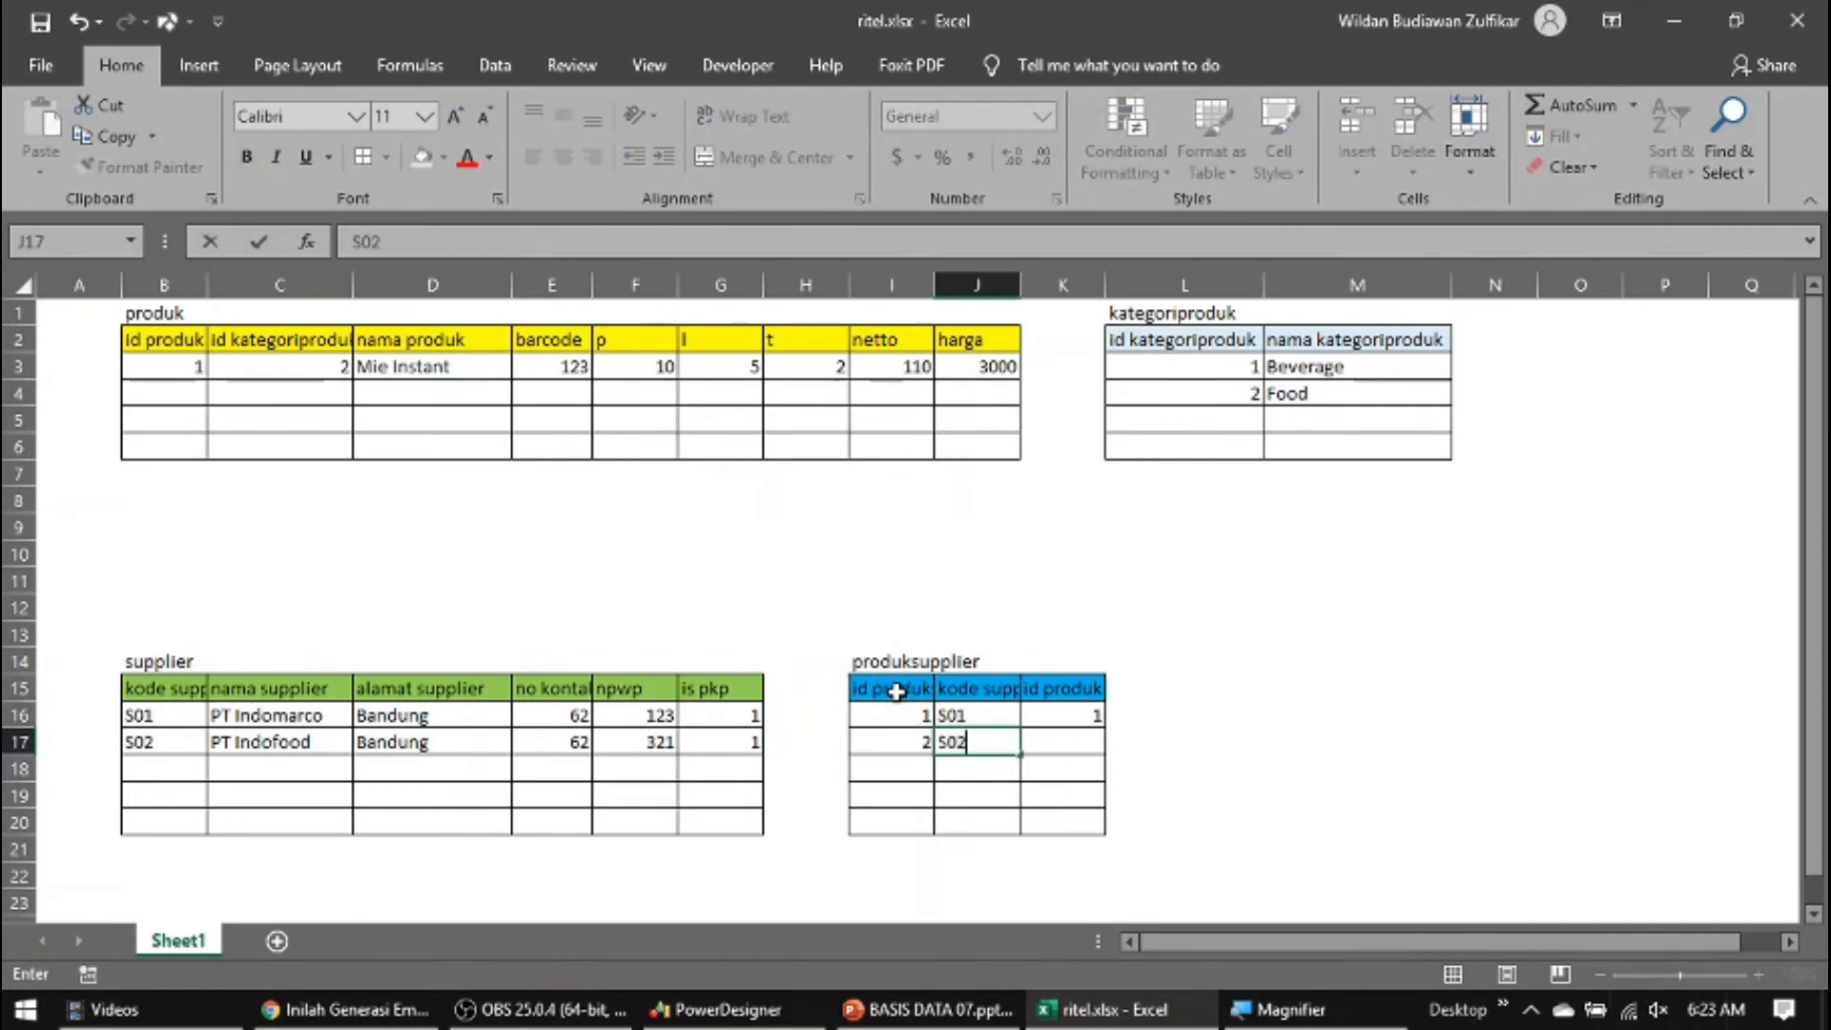
pyautogui.press('Return')
pyautogui.press('Up')
pyautogui.press('Right')
pyautogui.write('1')
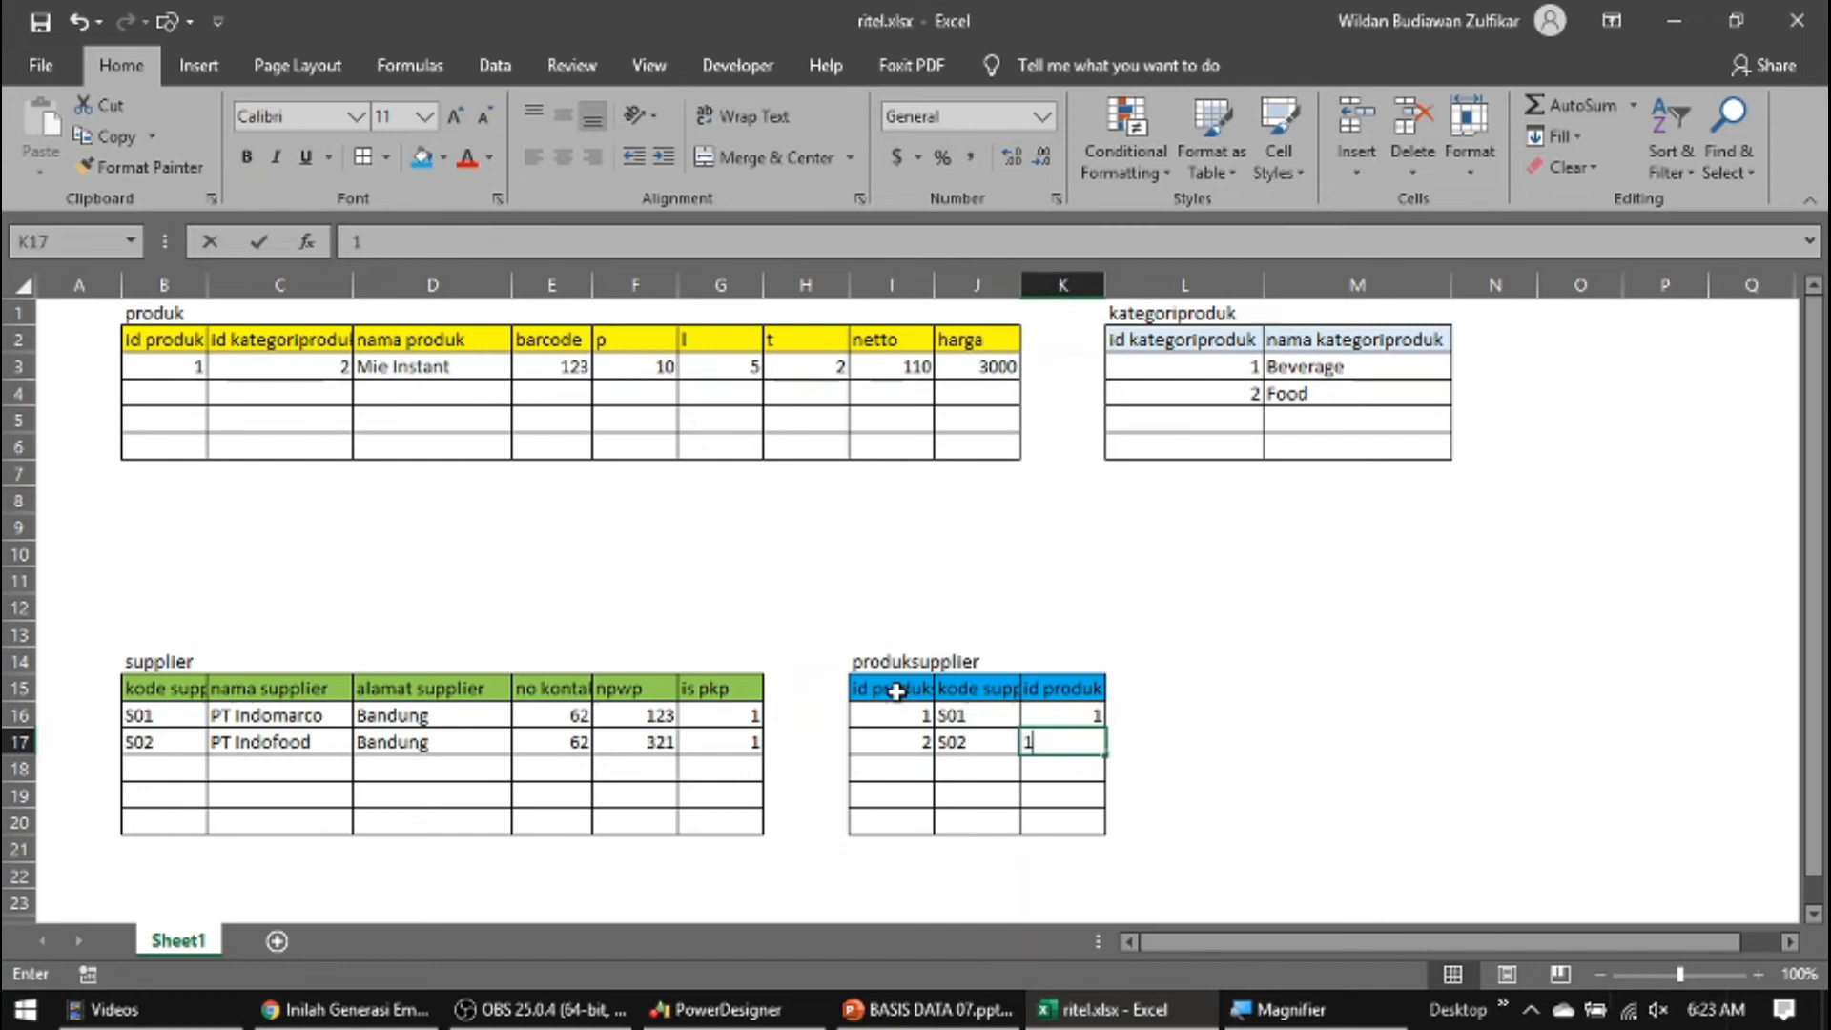
pyautogui.press('Return')
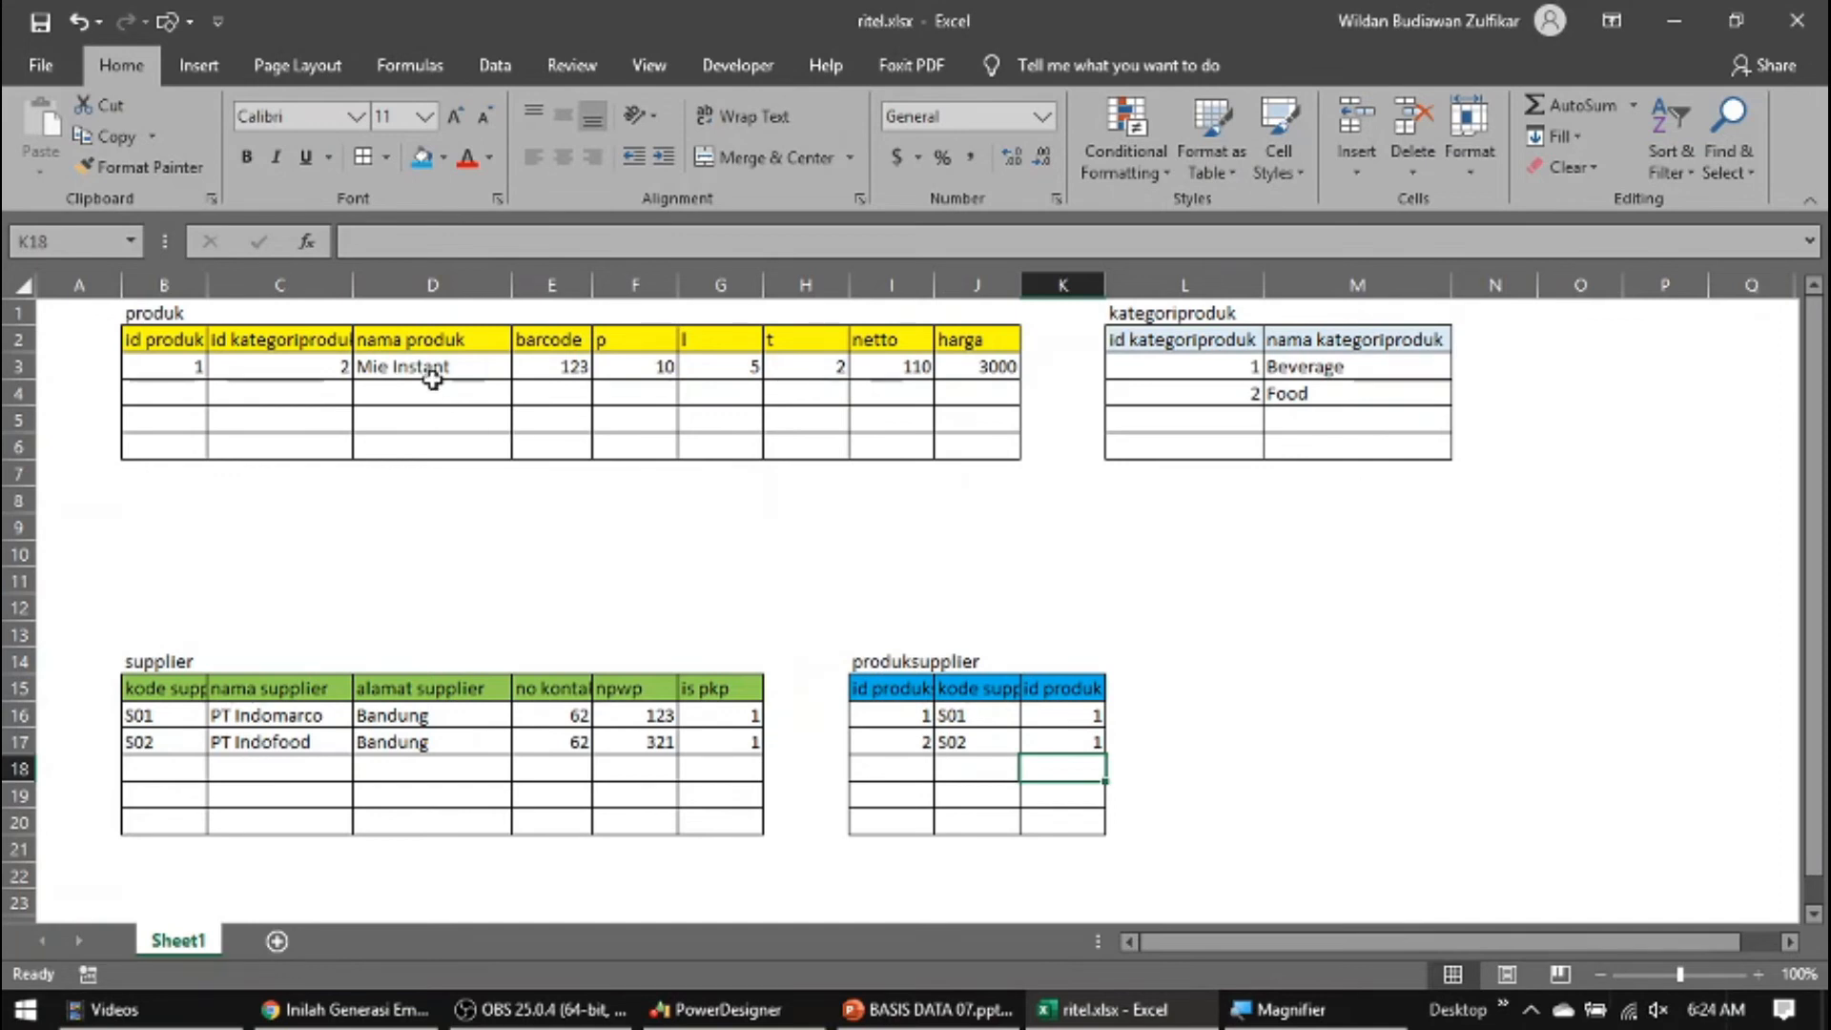
# Start the second produk row with id produk 2, id kategoriproduk 2 and the nama produk Mie Goreng
pyautogui.click(952, 714)
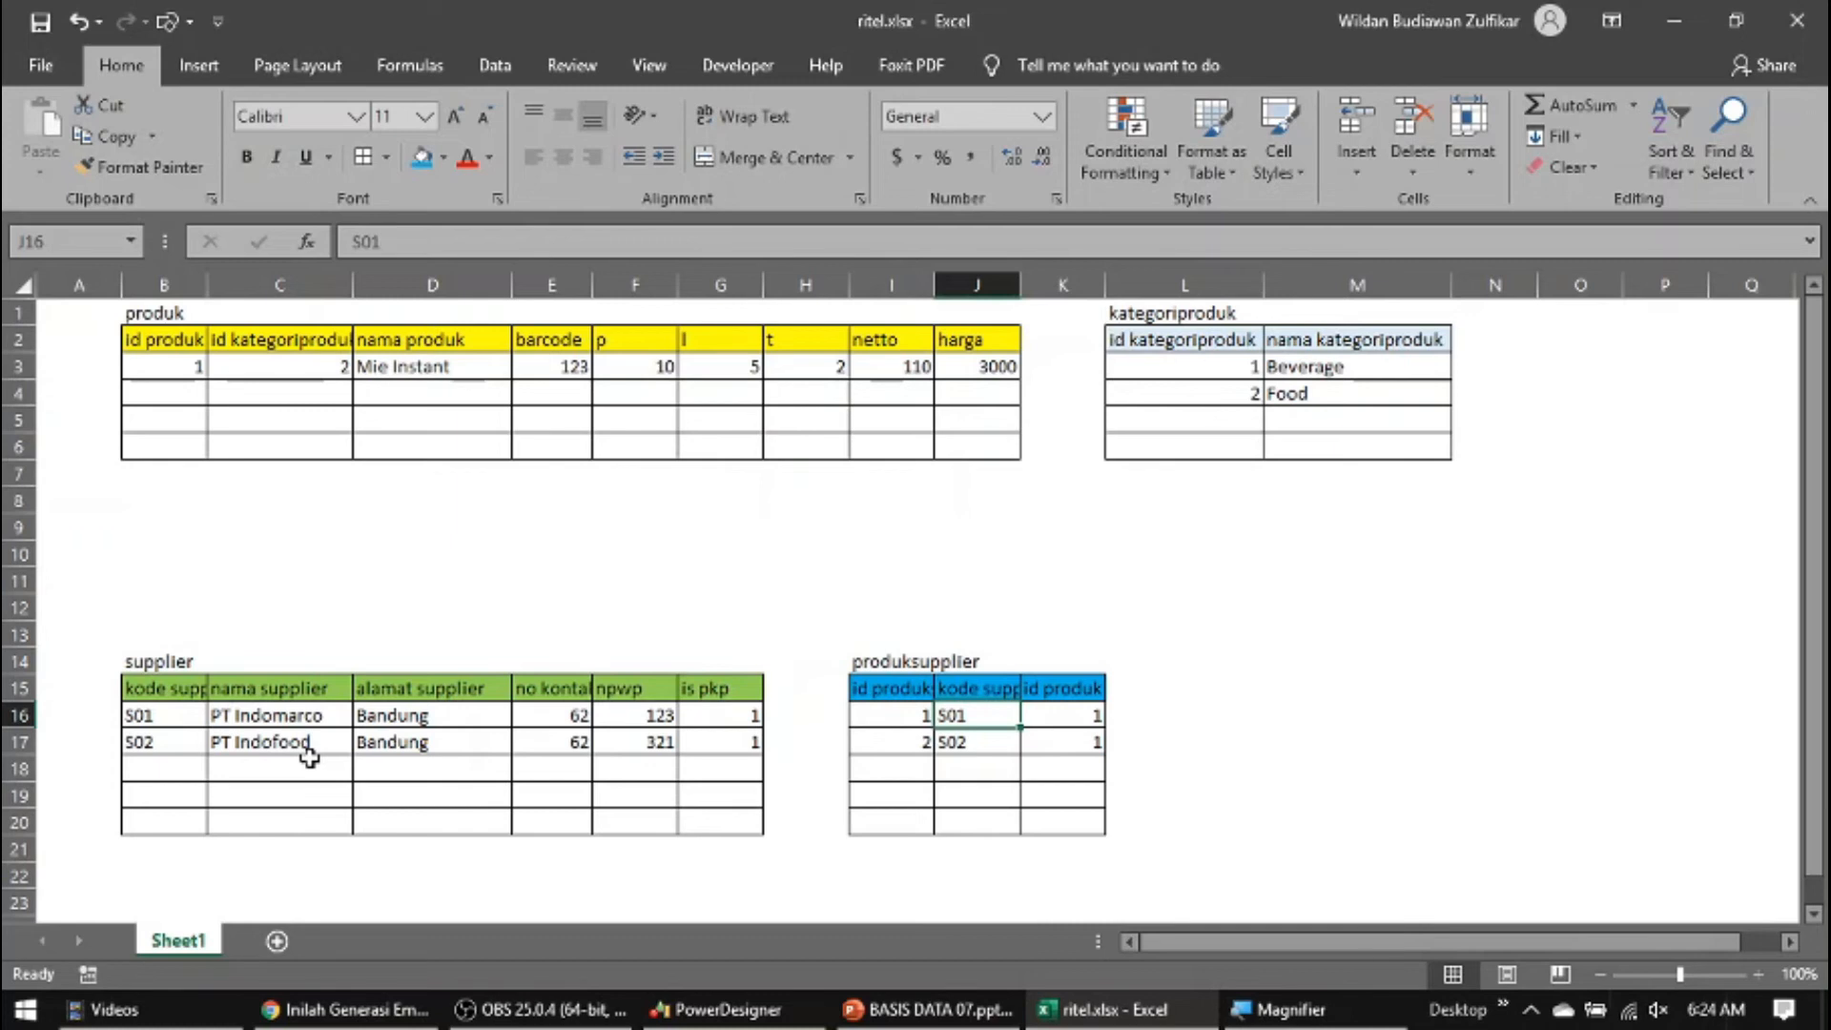
pyautogui.click(197, 394)
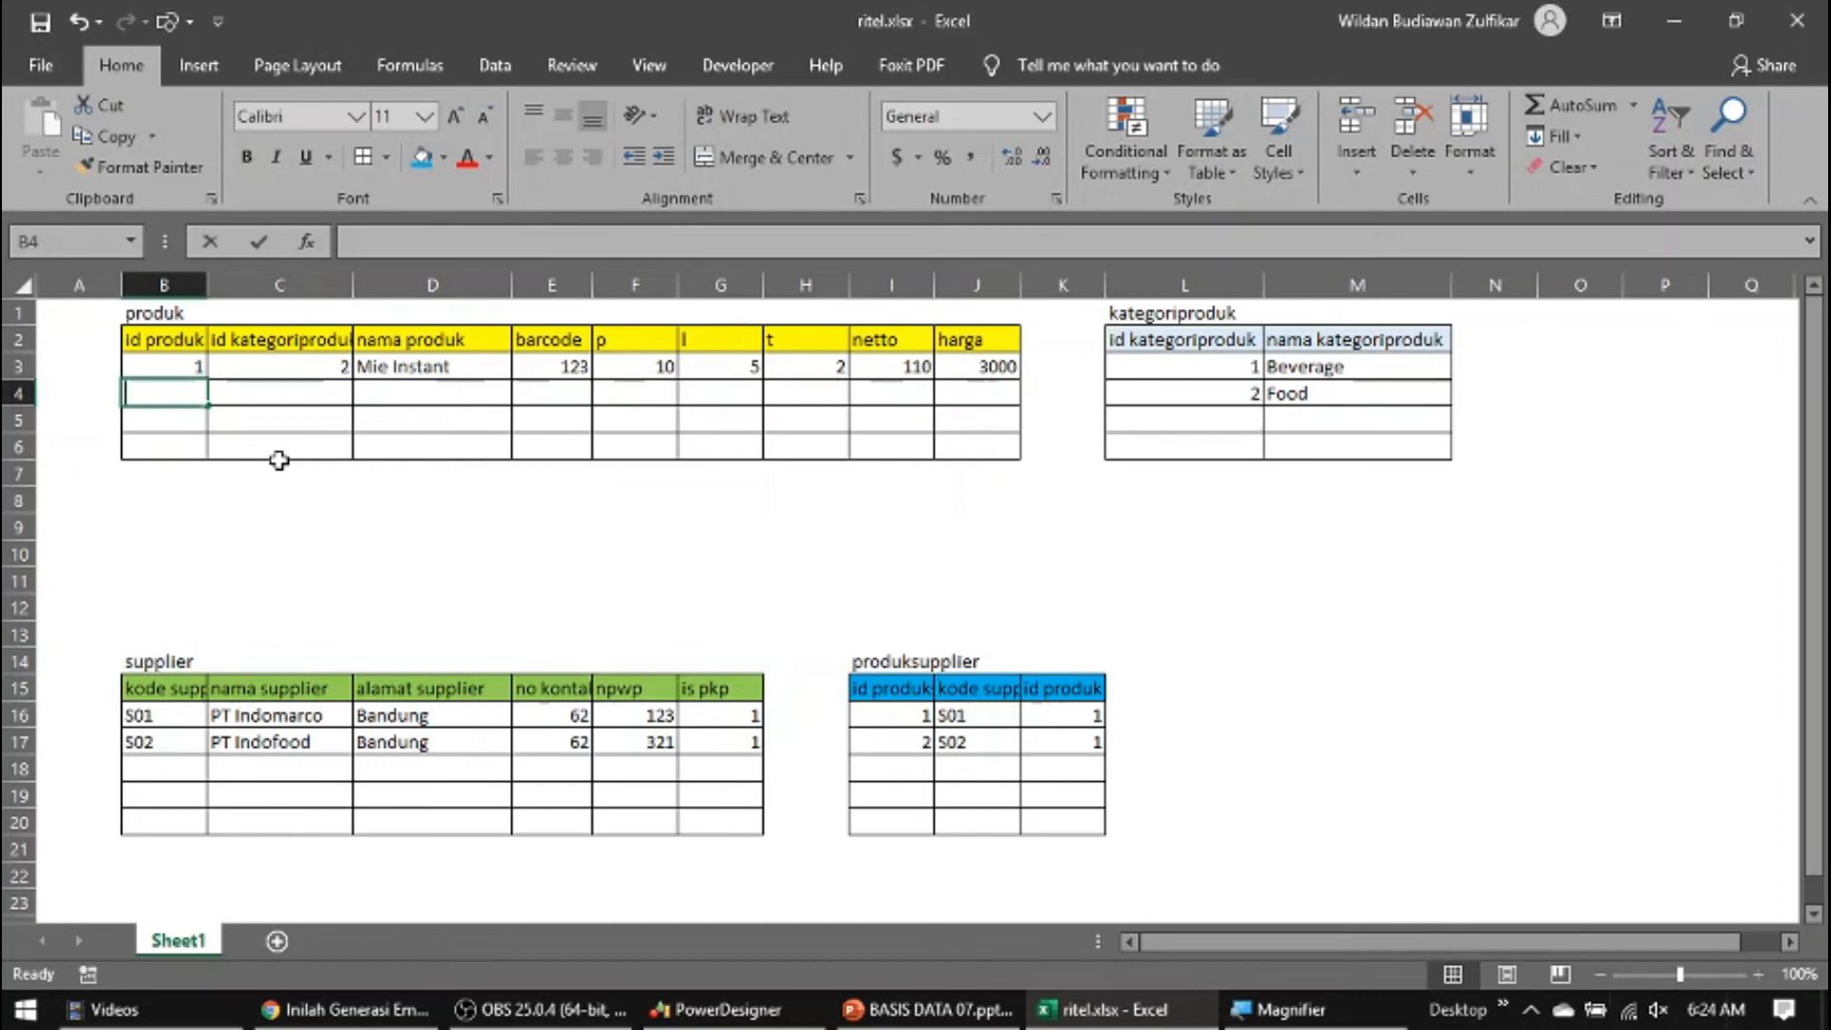
pyautogui.write('2')
pyautogui.press('Tab')
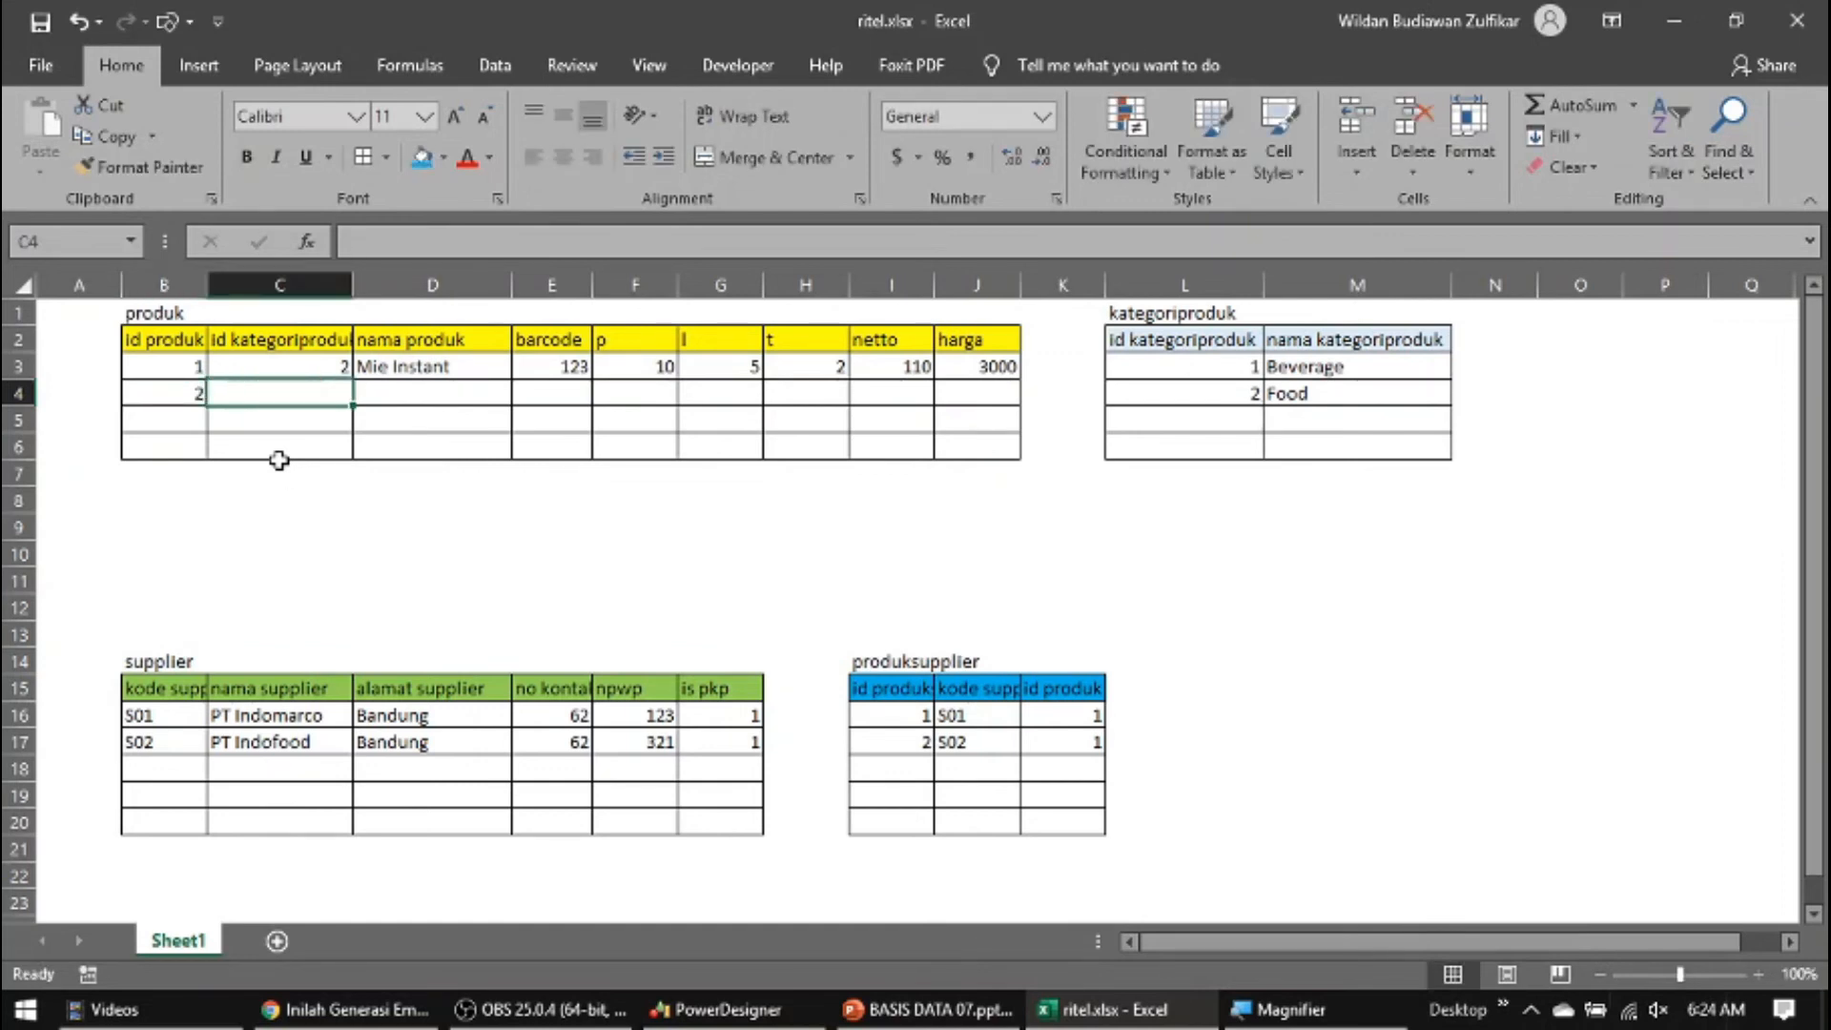
pyautogui.write('2')
pyautogui.press('Tab')
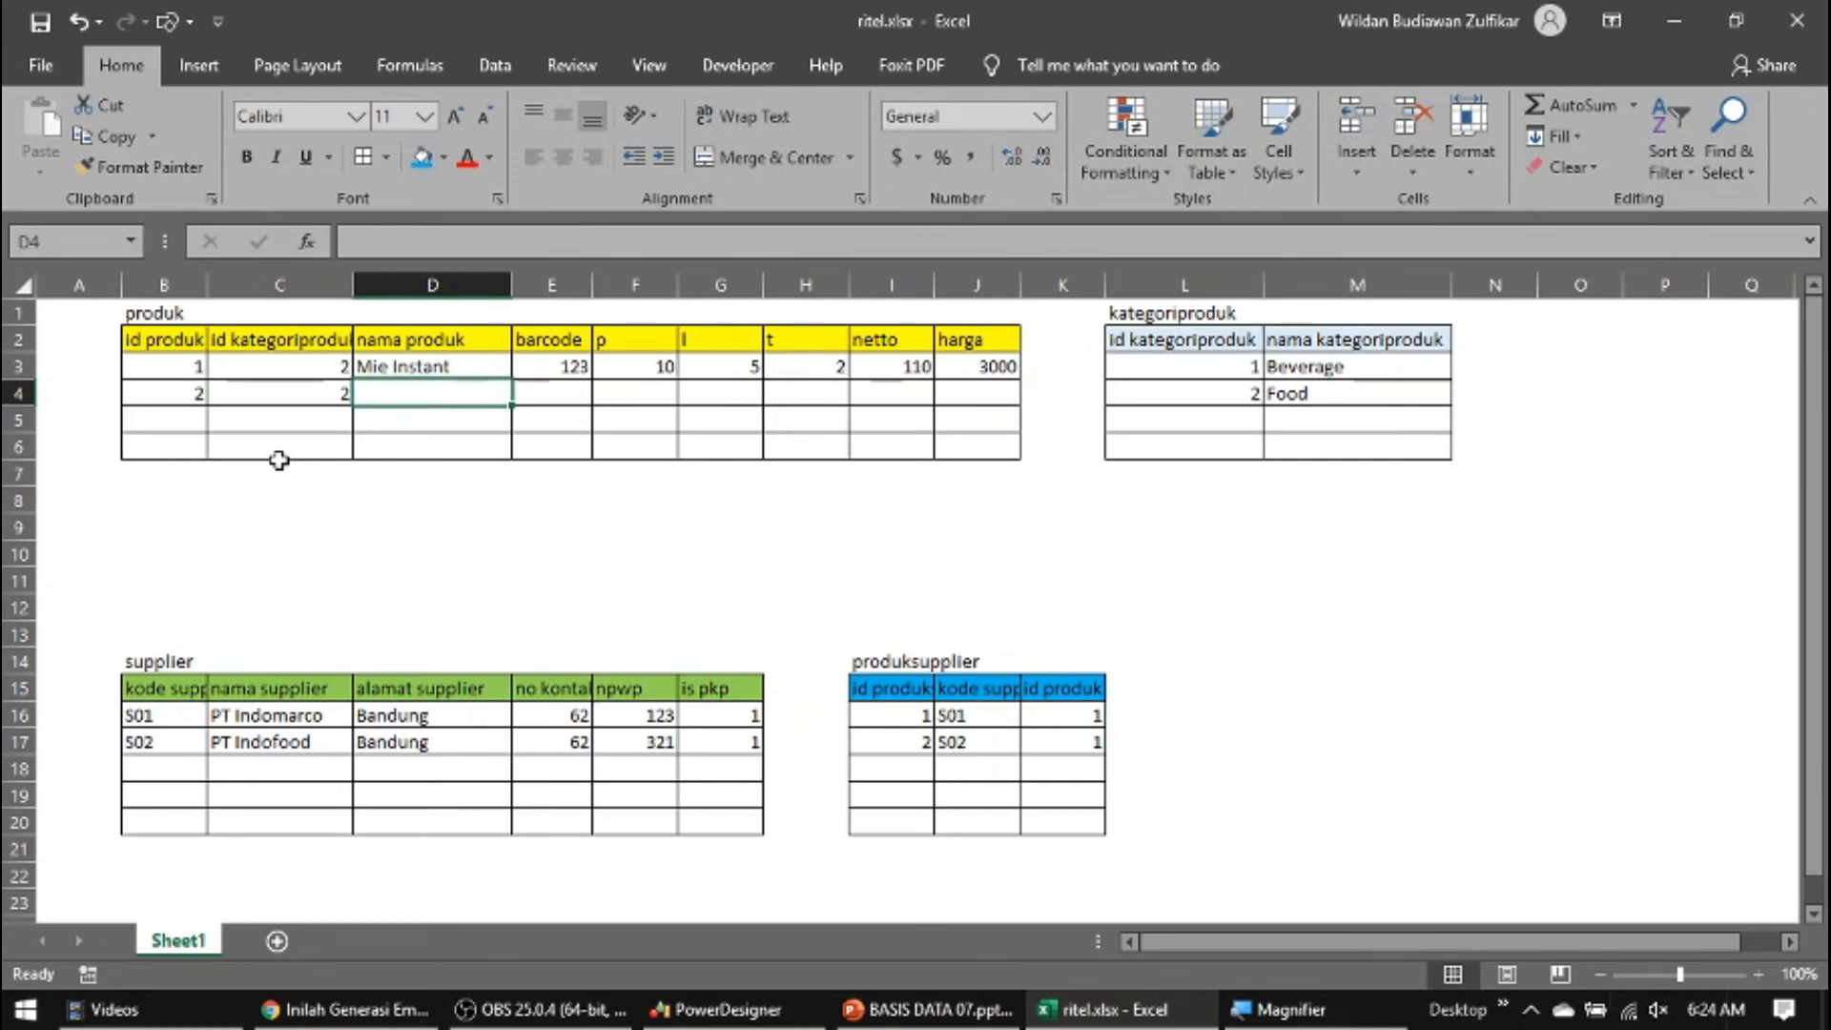
pyautogui.write('Mie Goren')
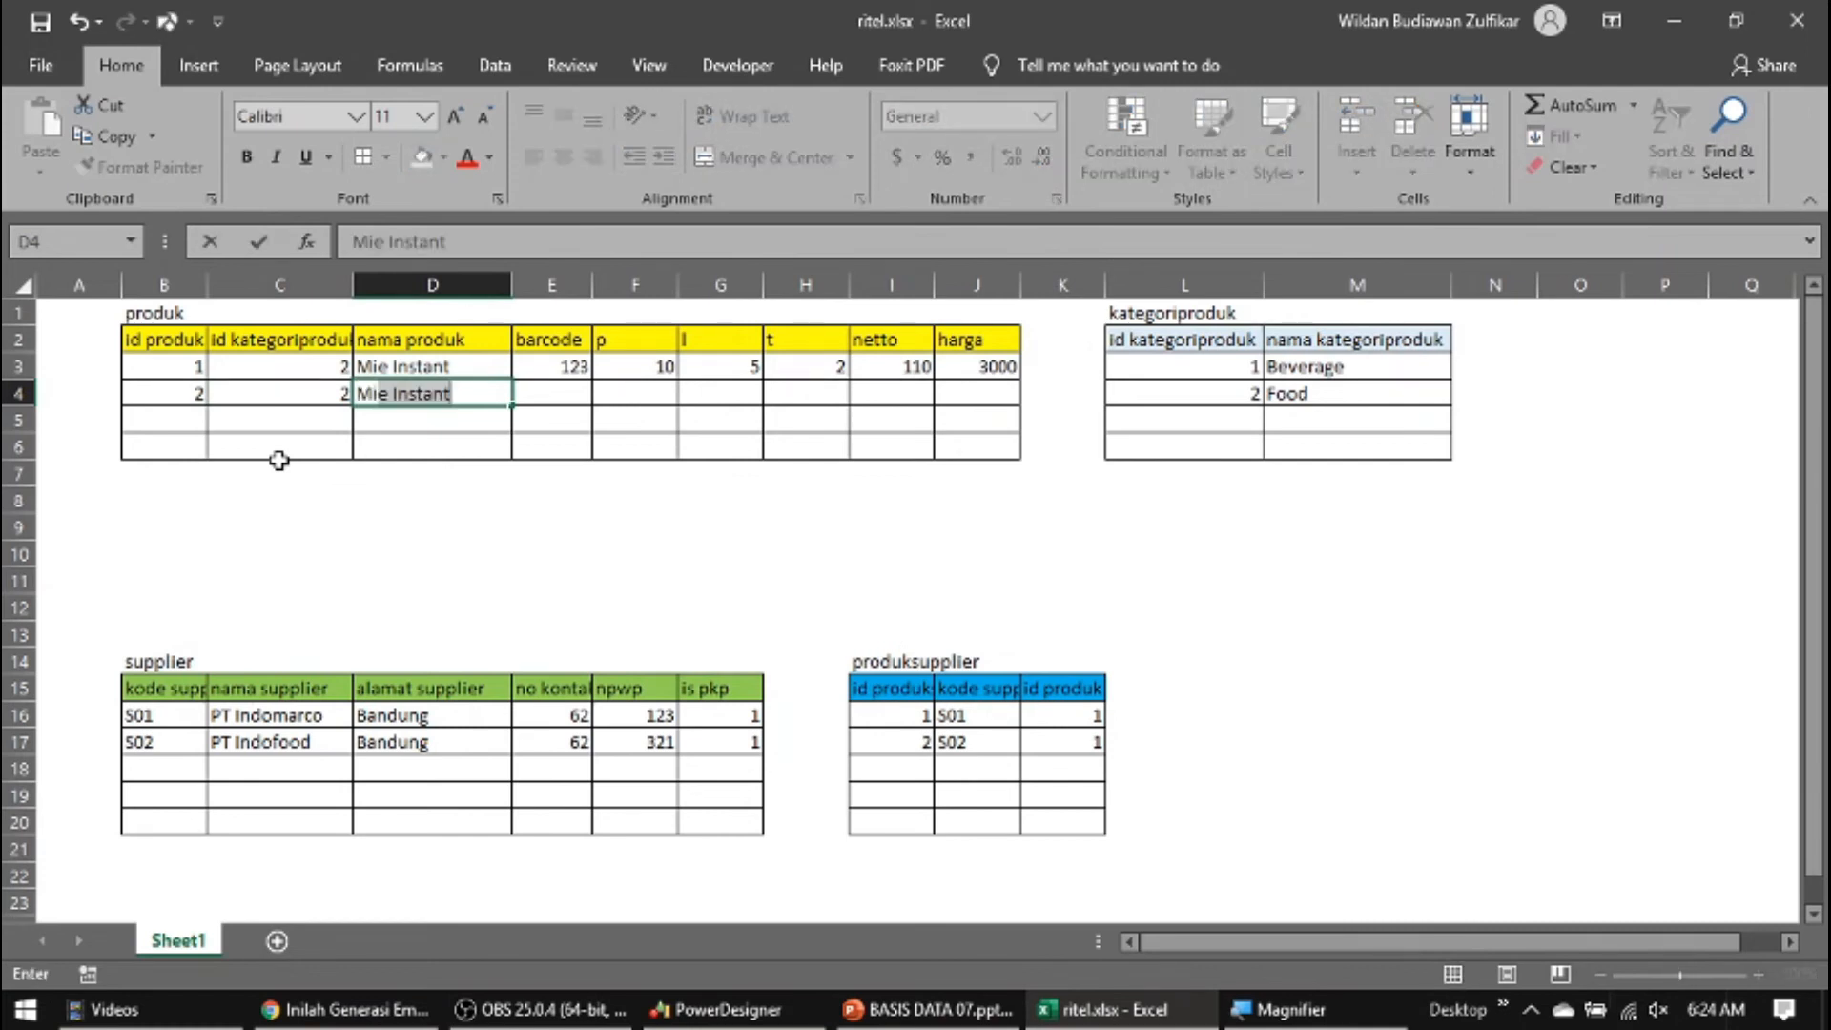
pyautogui.write('g')
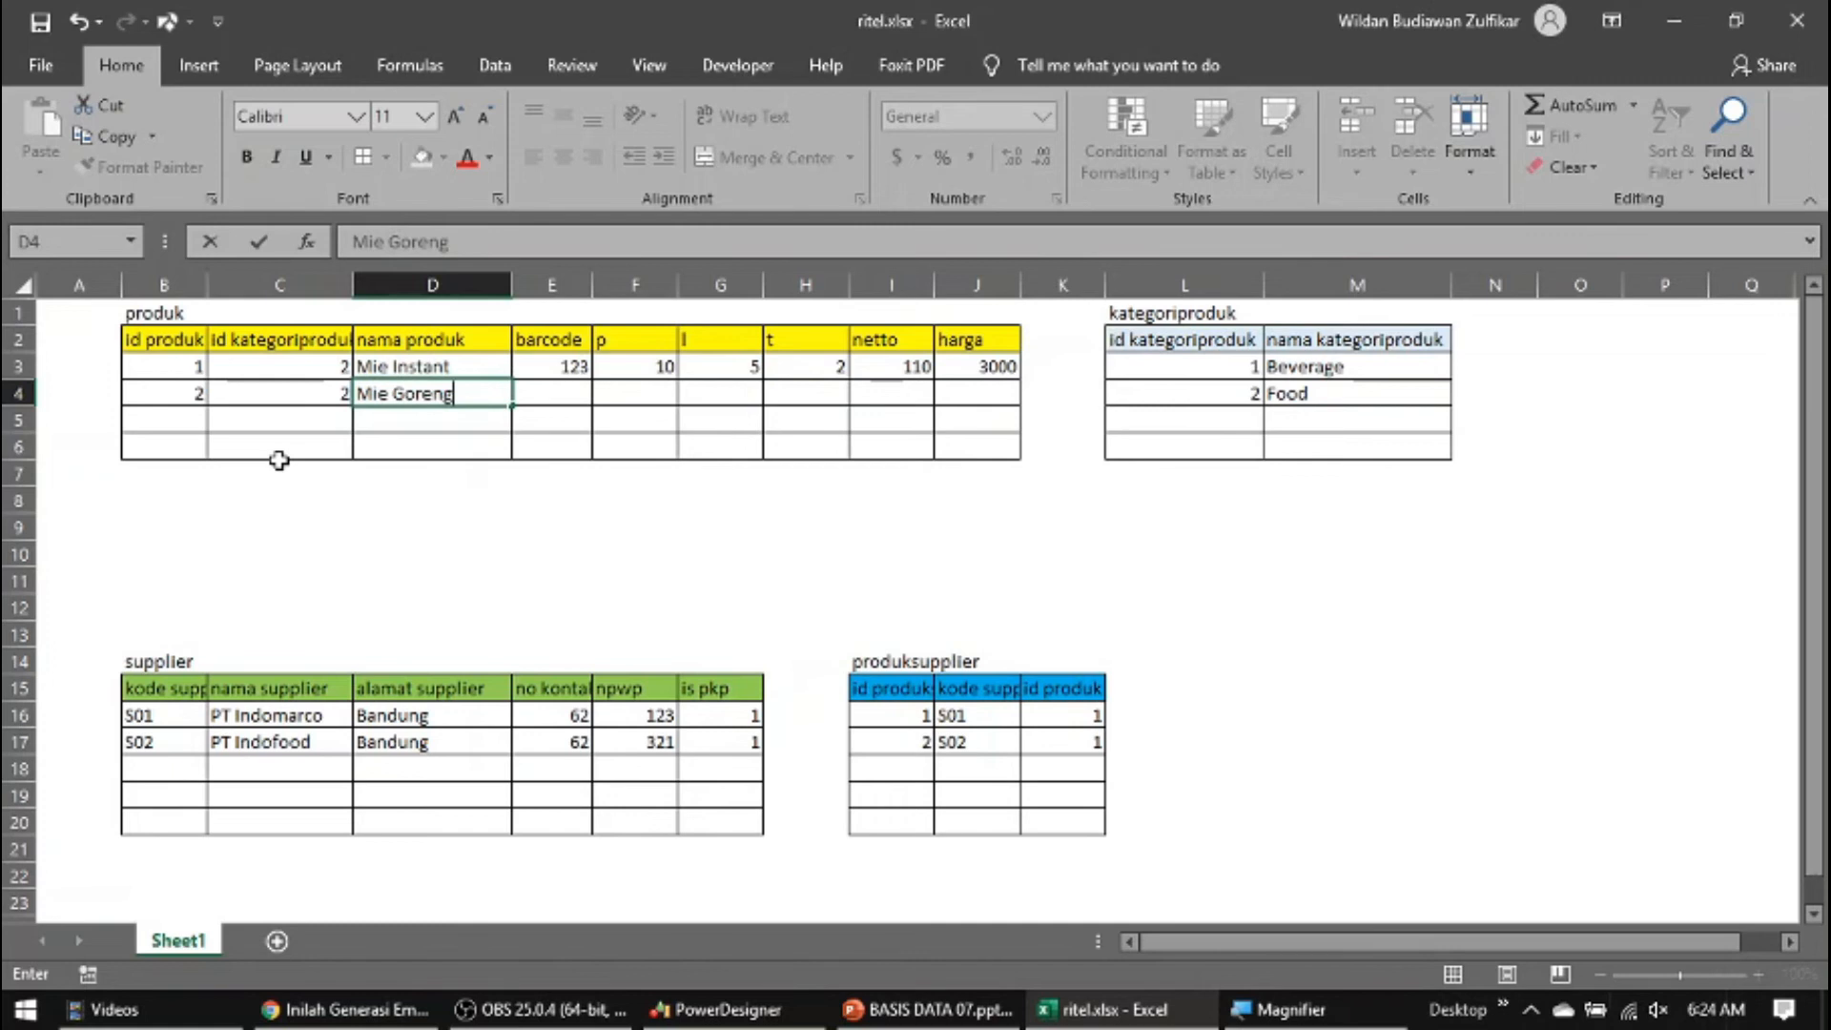
# Enter barcode 124 and the dimensions p 10, l 5 and t 2 for Mie Goreng
pyautogui.press('Tab')
pyautogui.write('124')
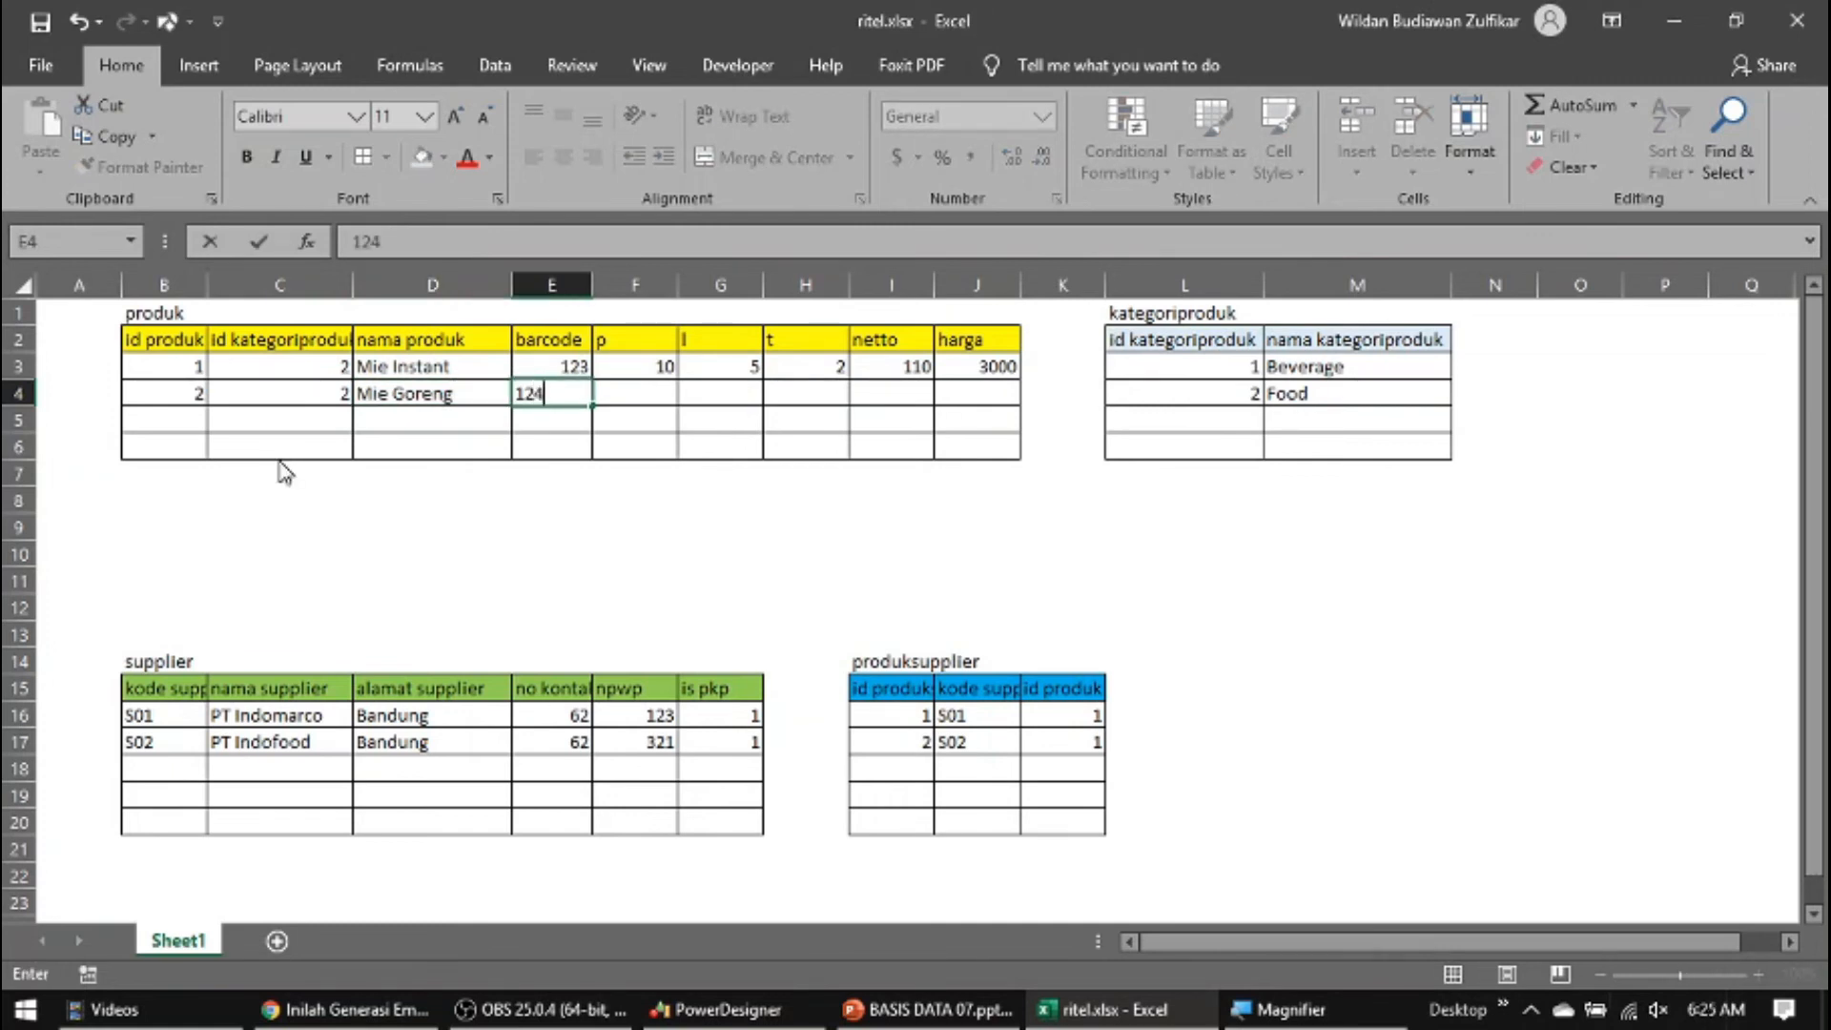
pyautogui.press('Tab')
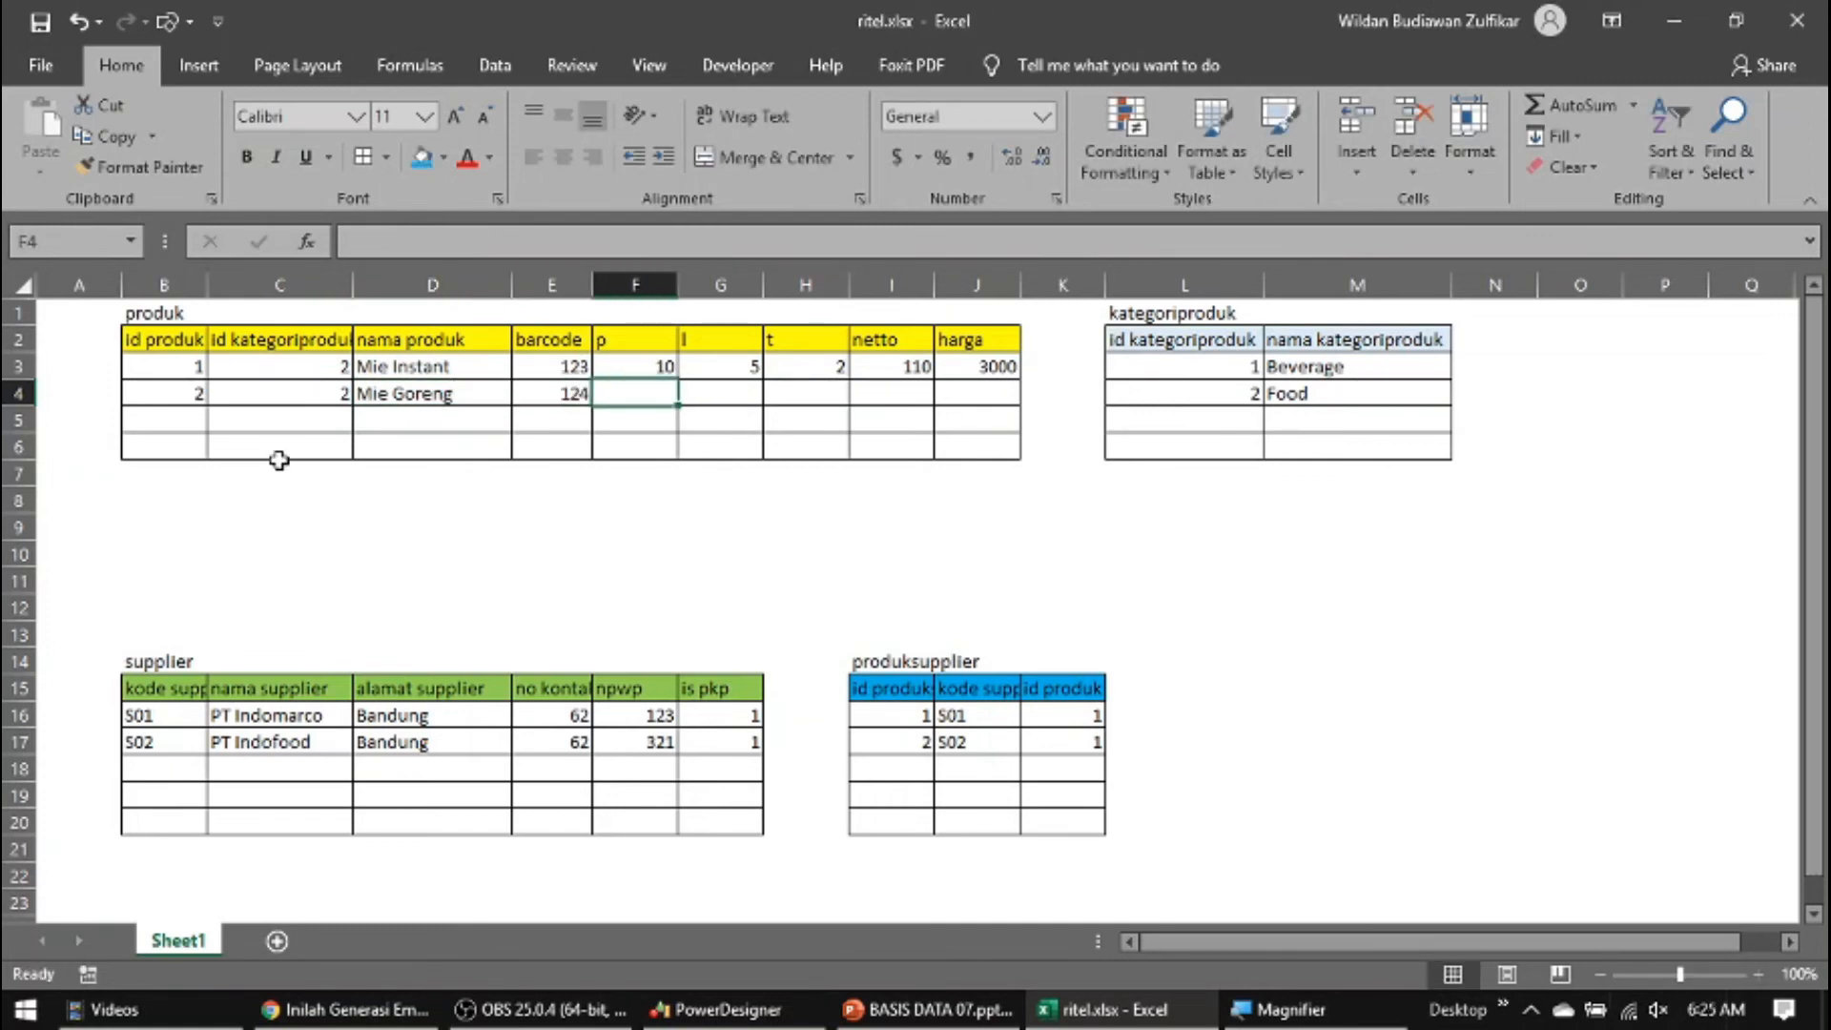
pyautogui.write('10')
pyautogui.press('Tab')
pyautogui.write('5')
pyautogui.press('Tab')
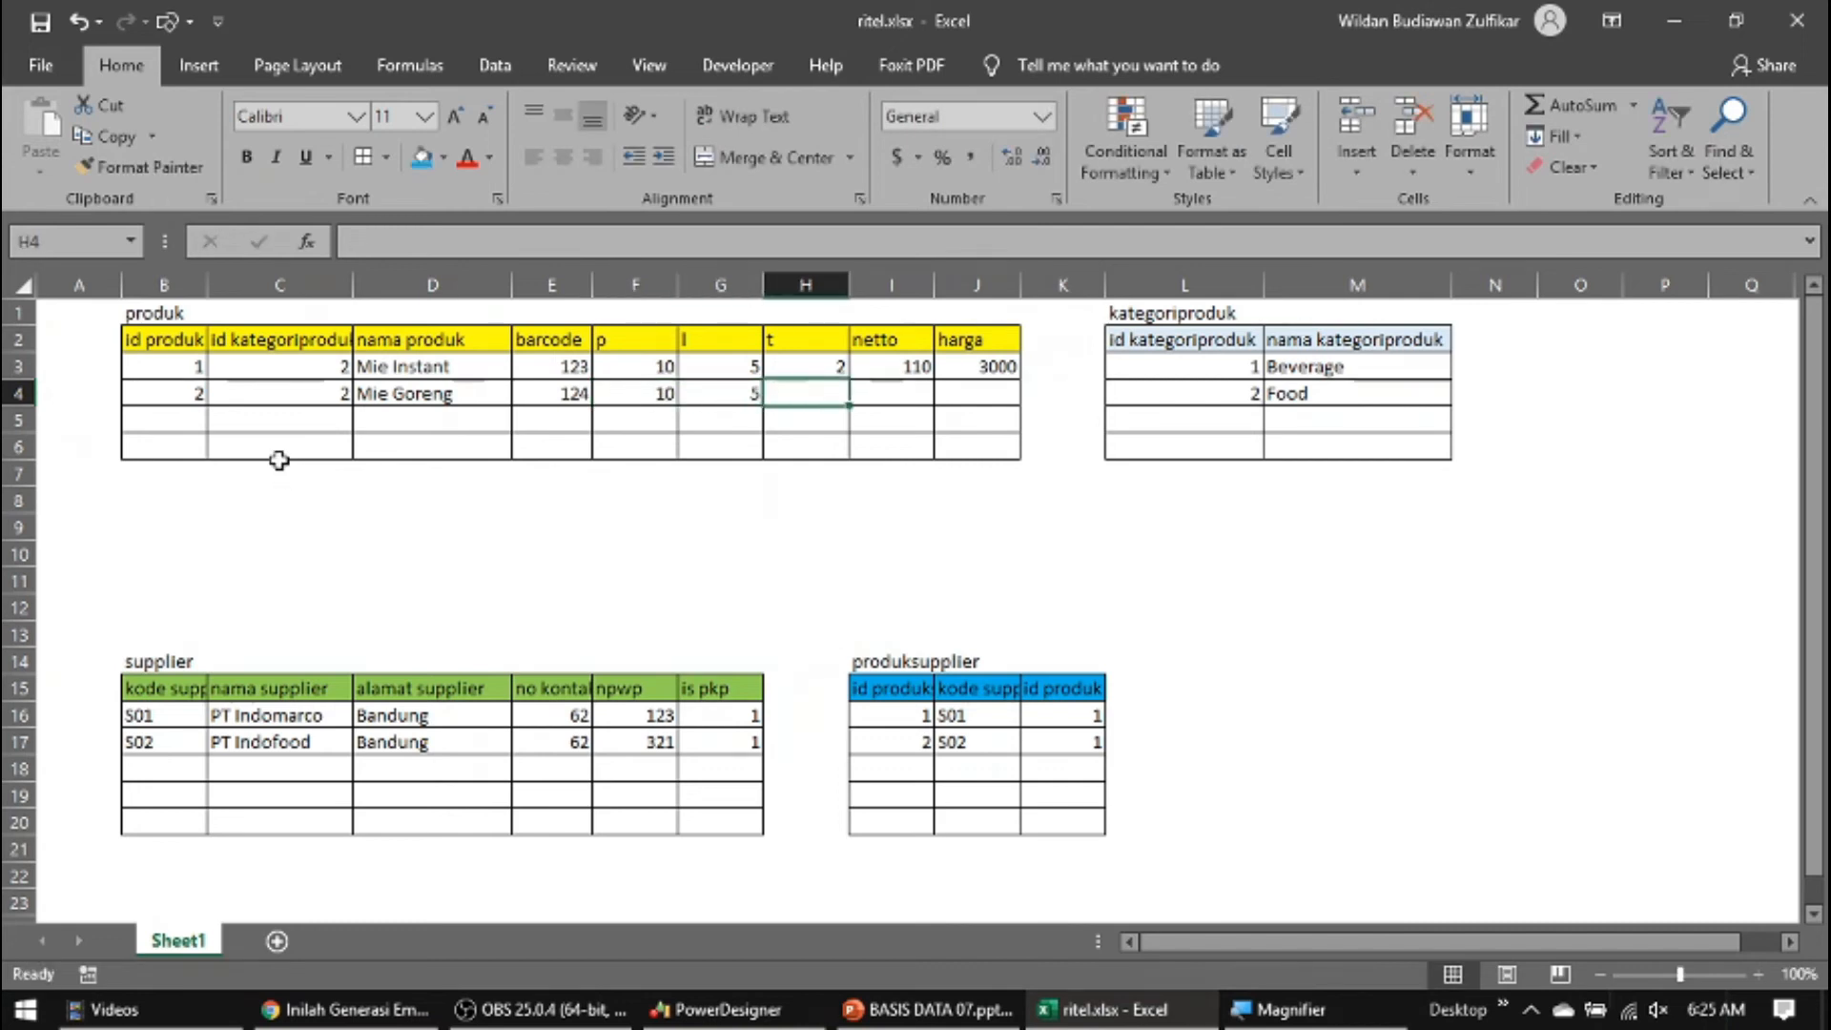
pyautogui.write('2')
pyautogui.press('Tab')
# Complete the Mie Goreng row with netto 110 and harga 4000
pyautogui.write('110')
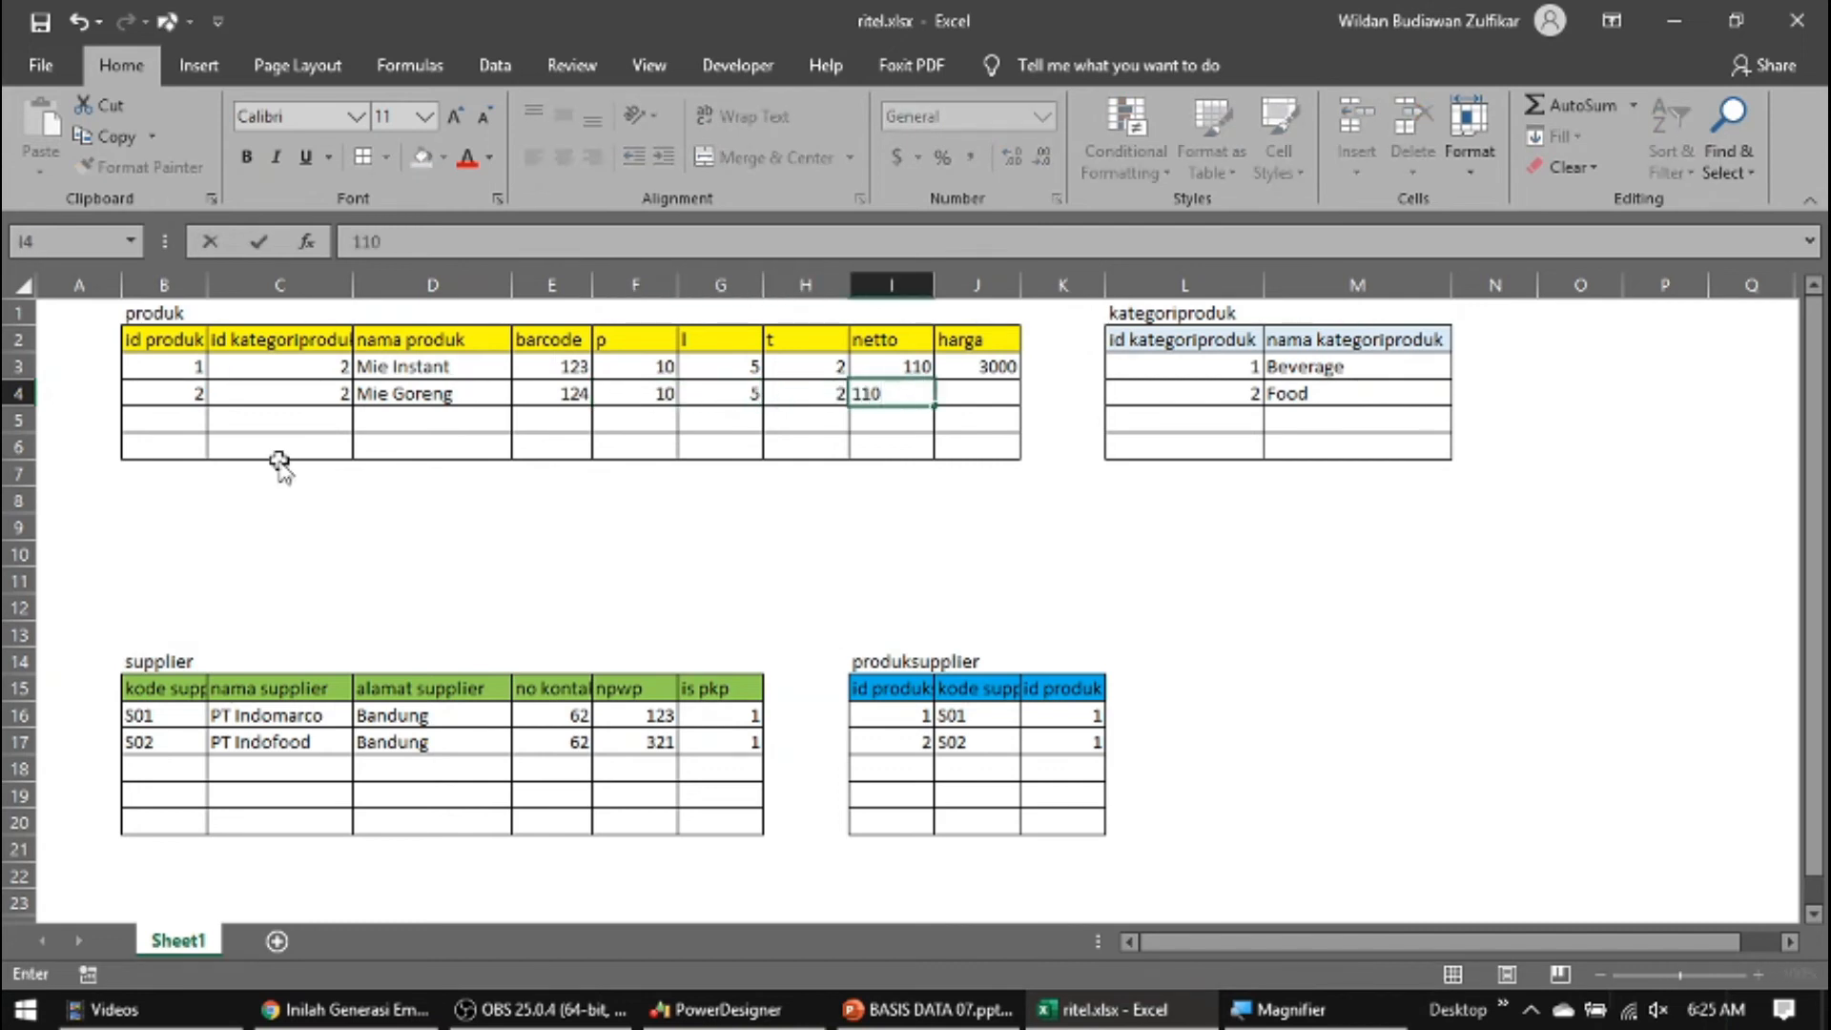
pyautogui.press('Tab')
pyautogui.write('4000')
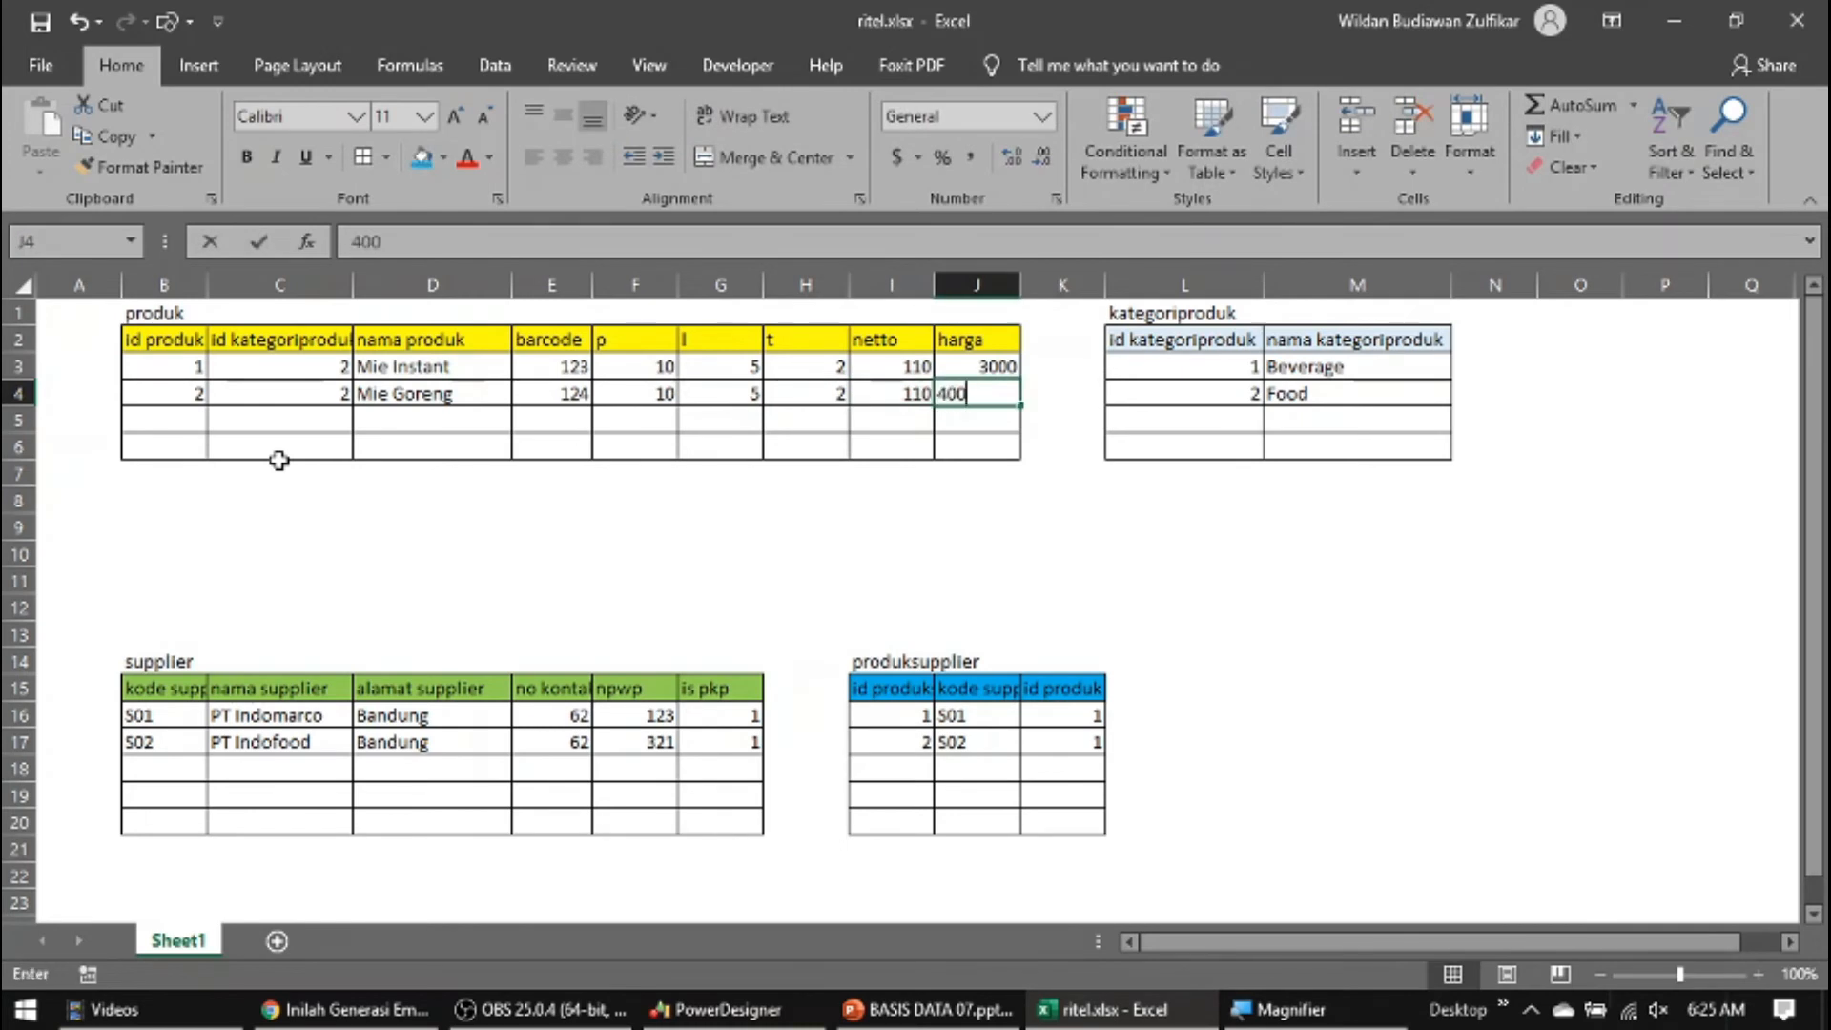
pyautogui.press('Return')
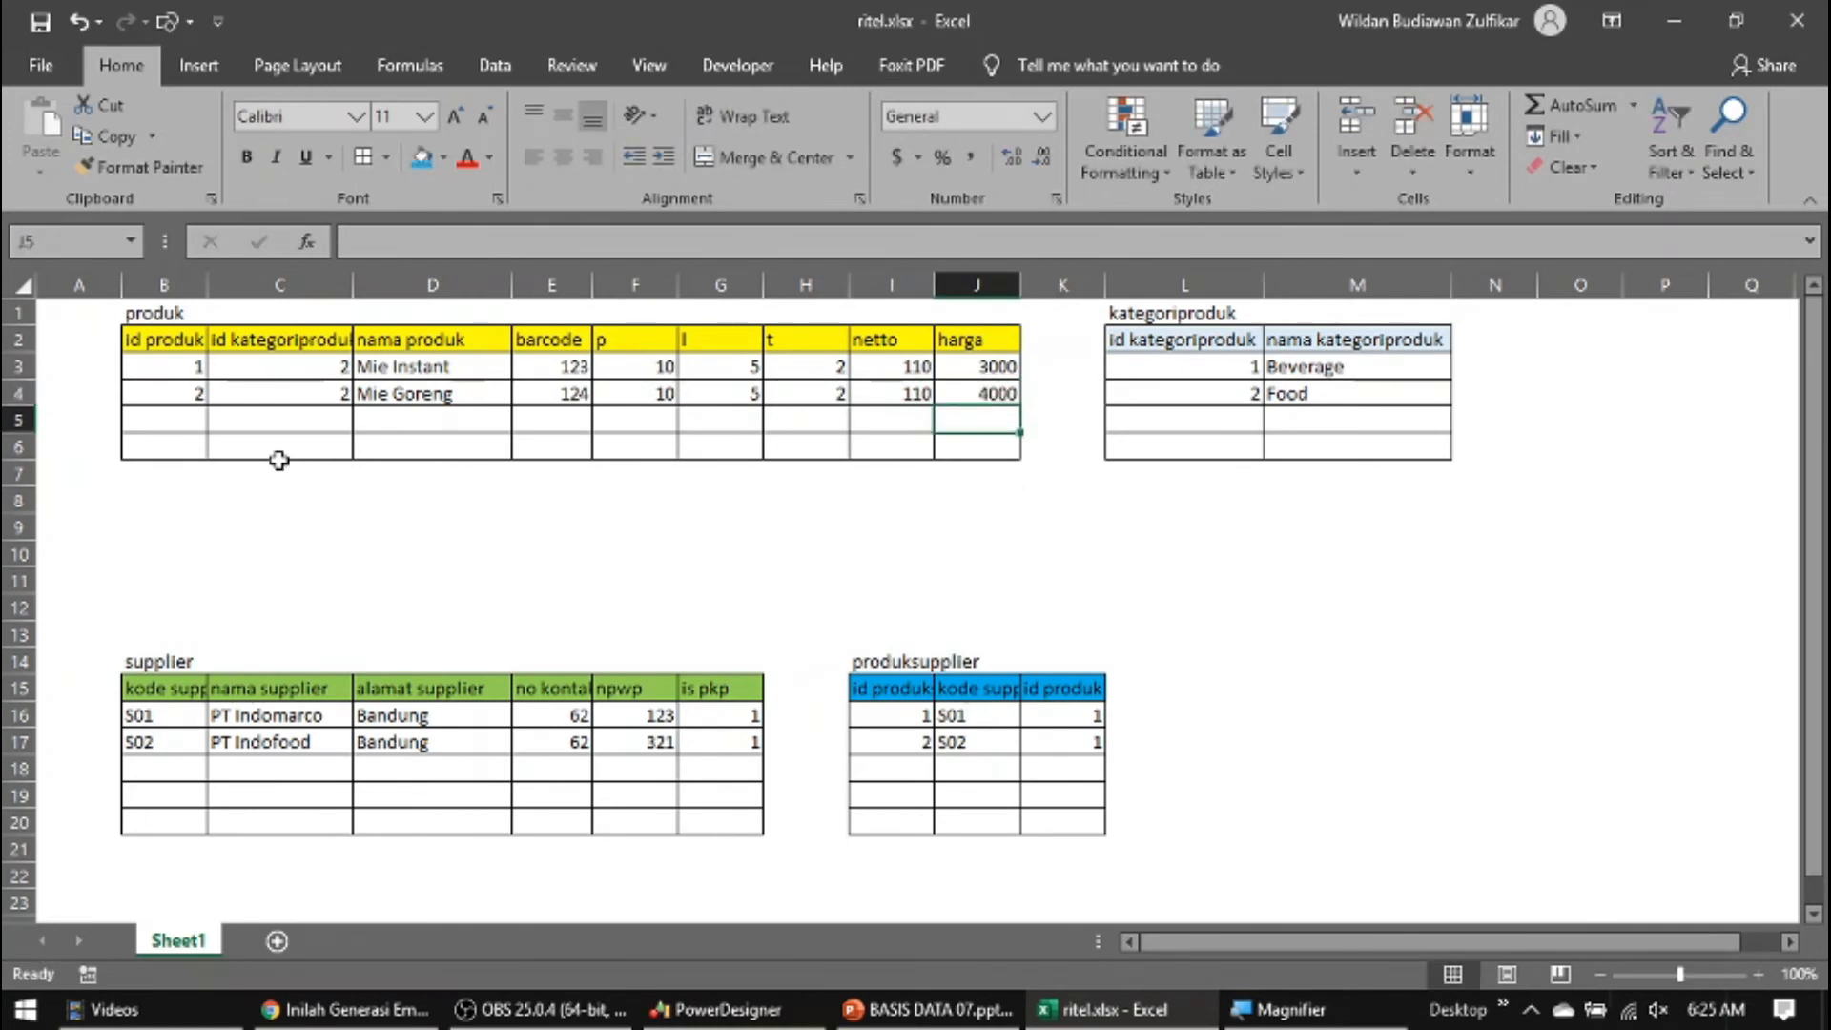
# Fill the third produksupplier row with id produksupplier 3, kode supplier S02 and id produk 2
pyautogui.click(386, 402)
pyautogui.hotkey('shift', 'Up')
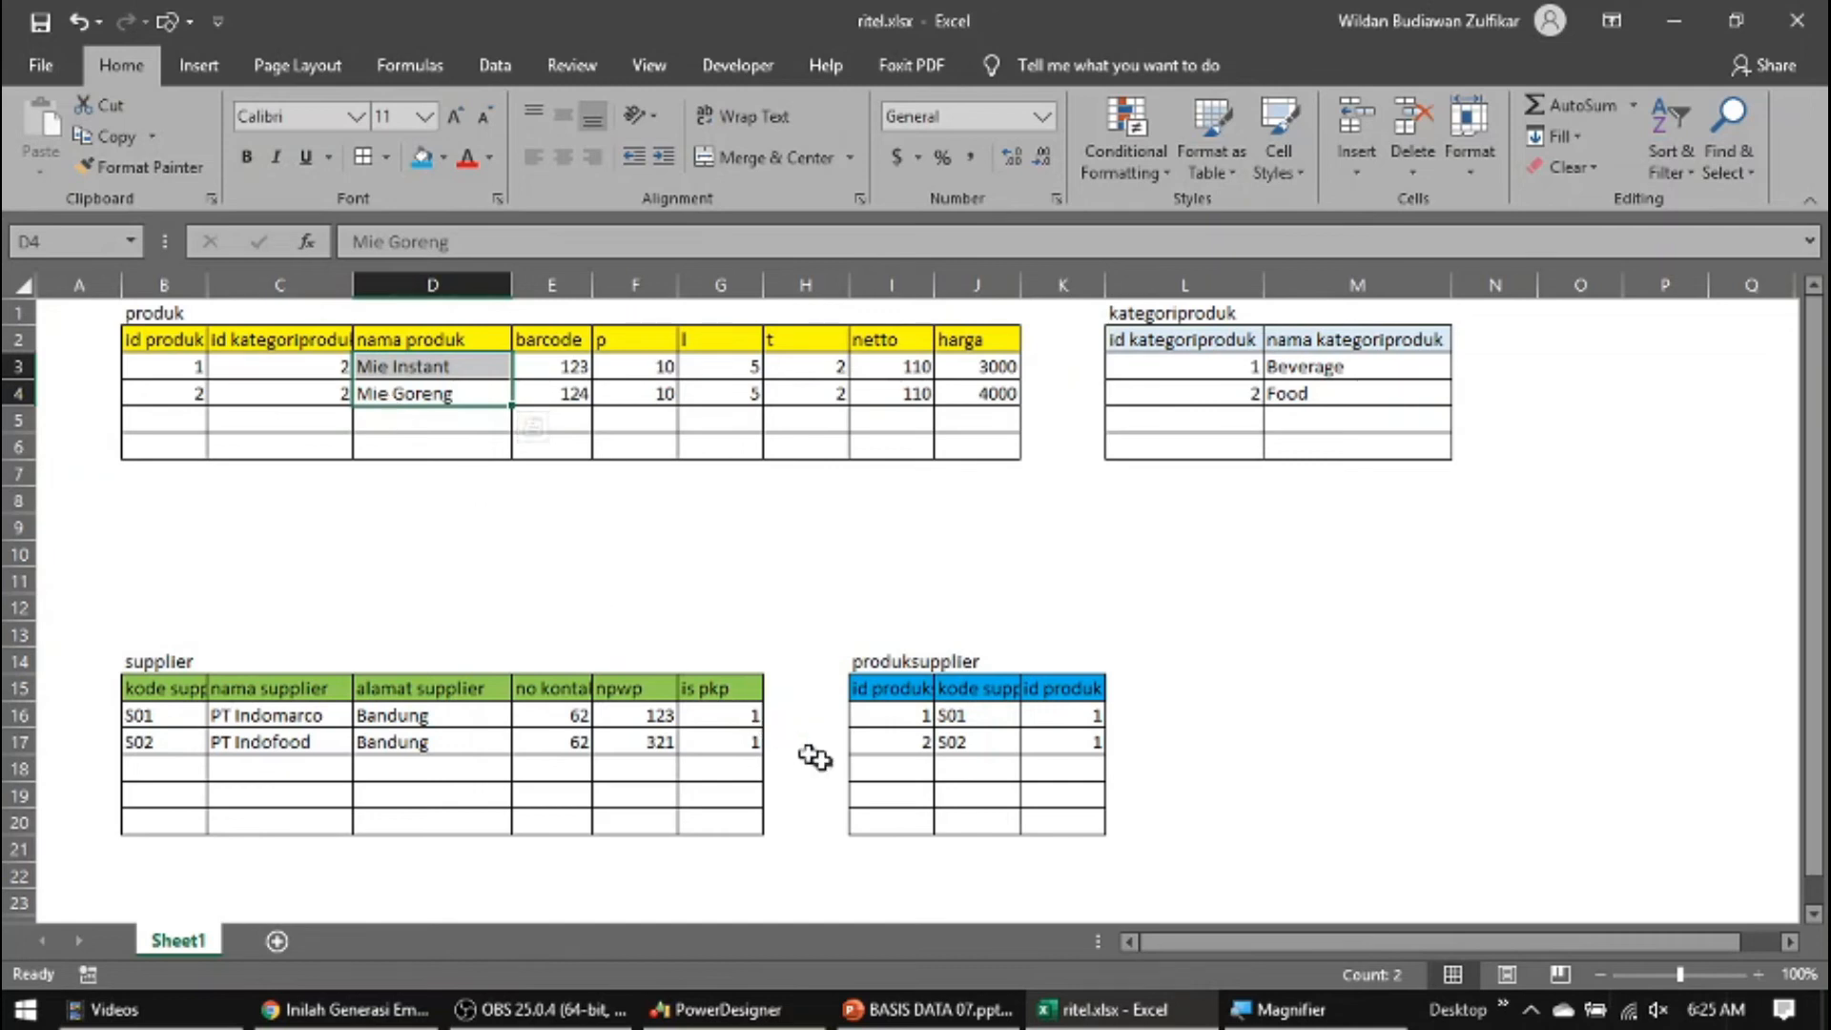
pyautogui.click(878, 764)
pyautogui.write('3')
pyautogui.press('Tab')
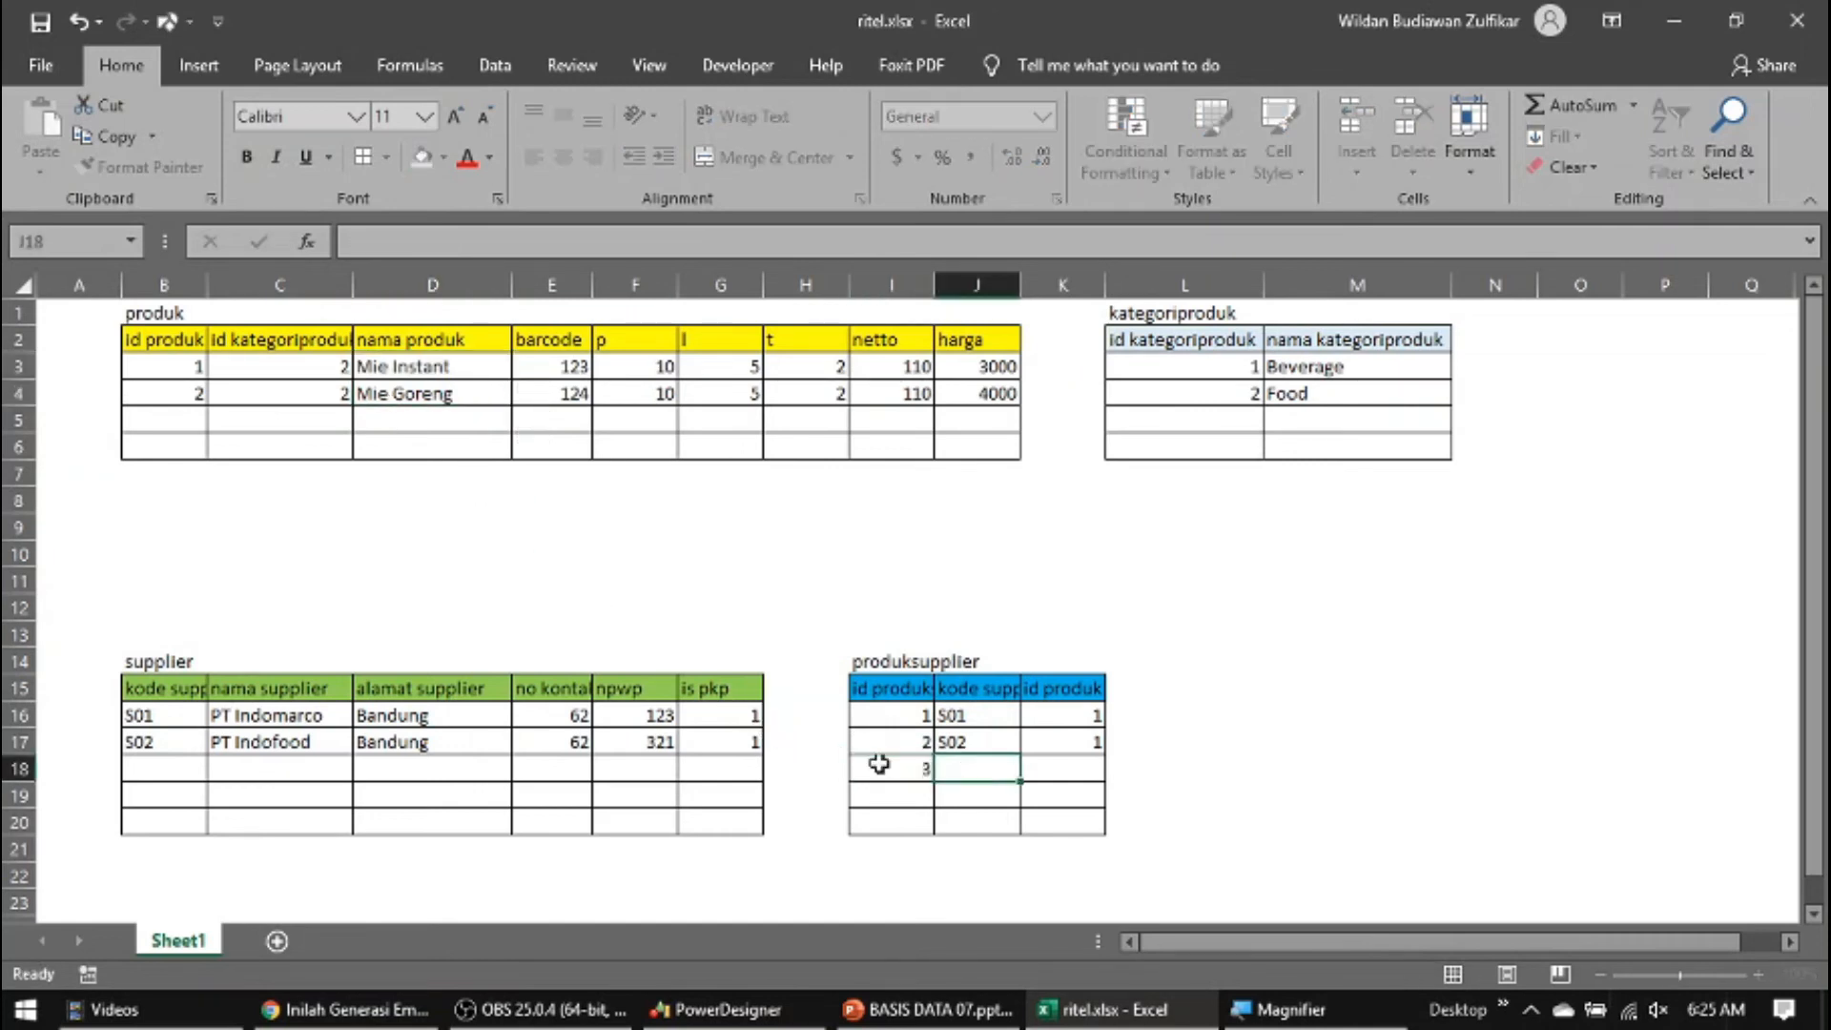
pyautogui.write('S02')
pyautogui.press('Tab')
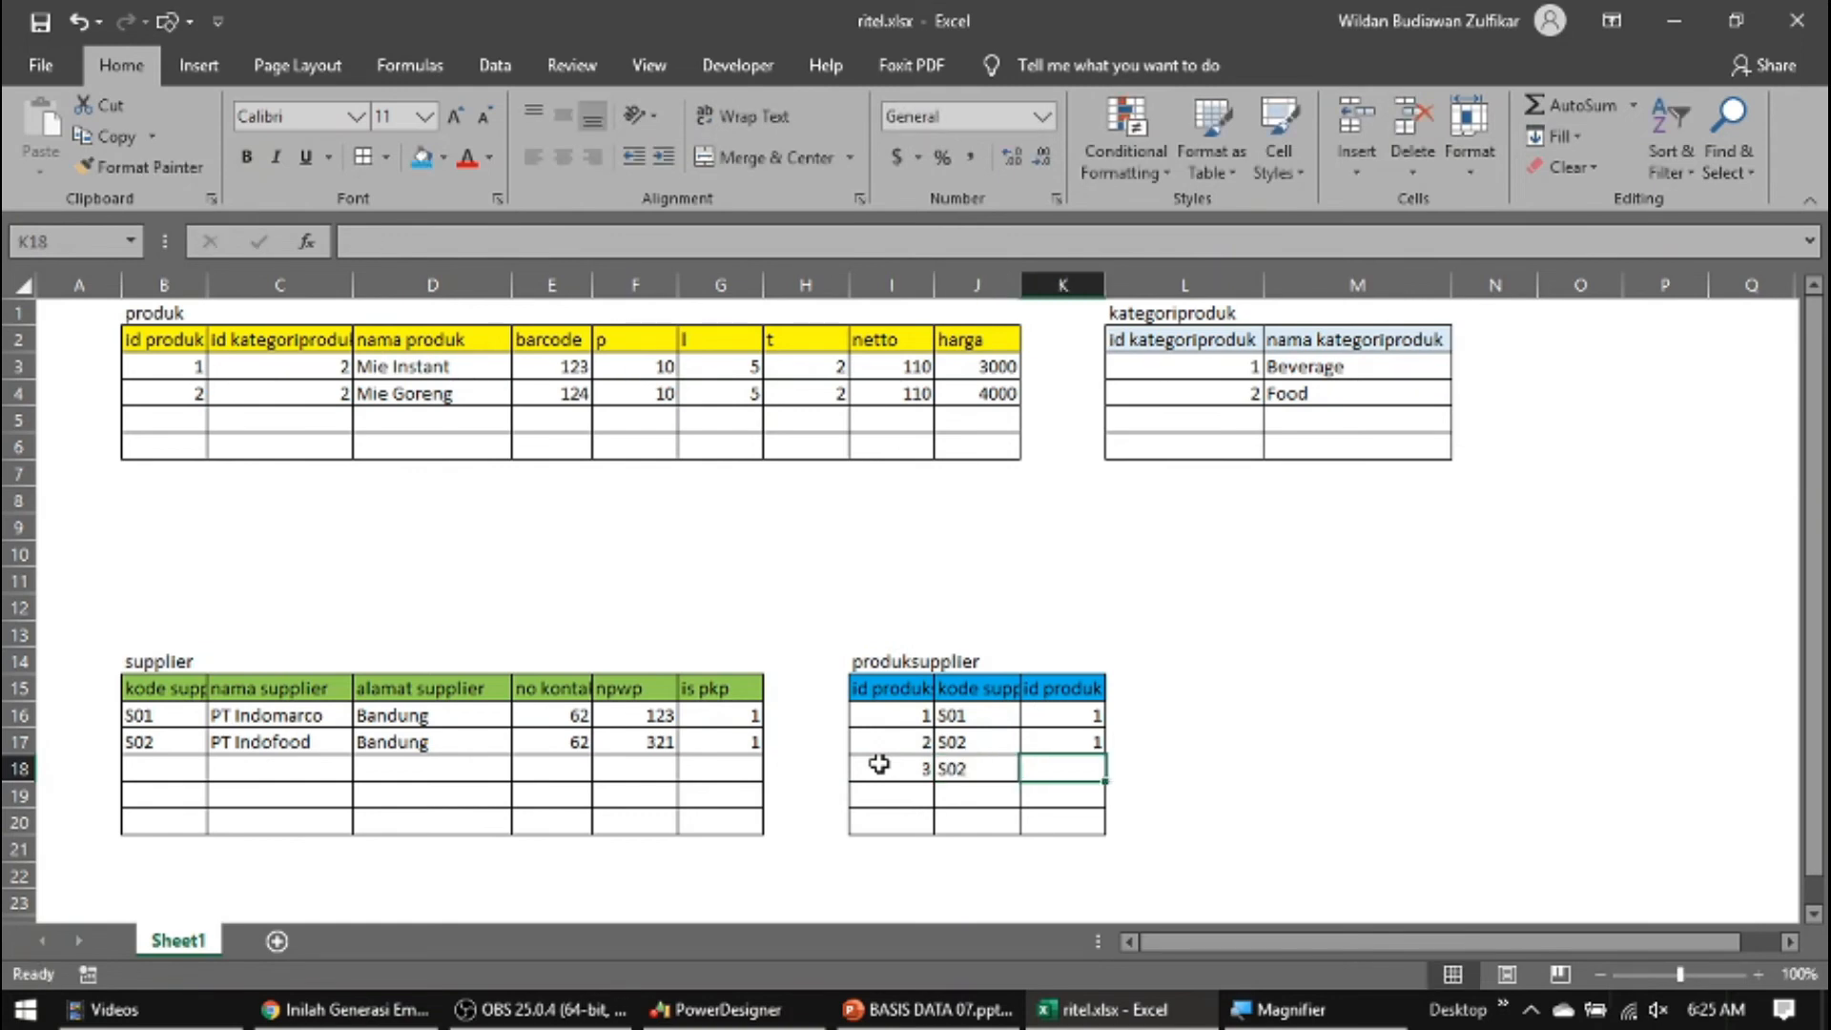
pyautogui.write('2')
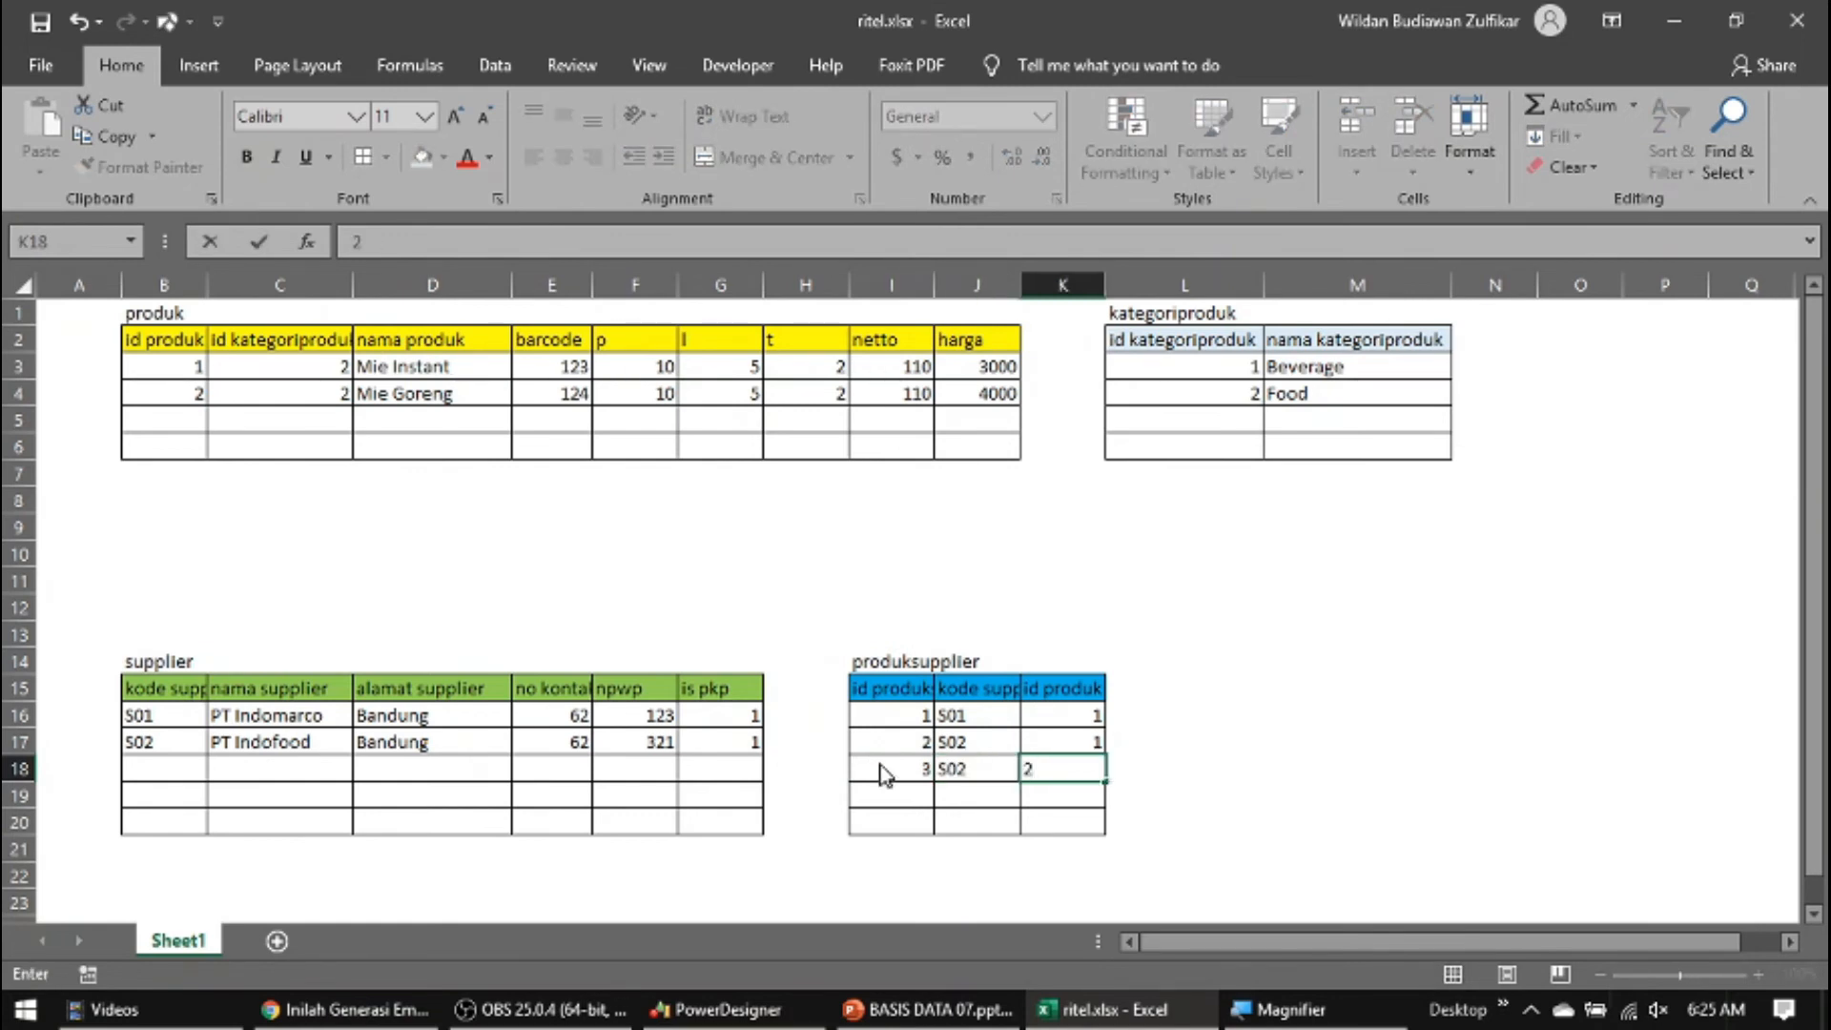
pyautogui.press('Return')
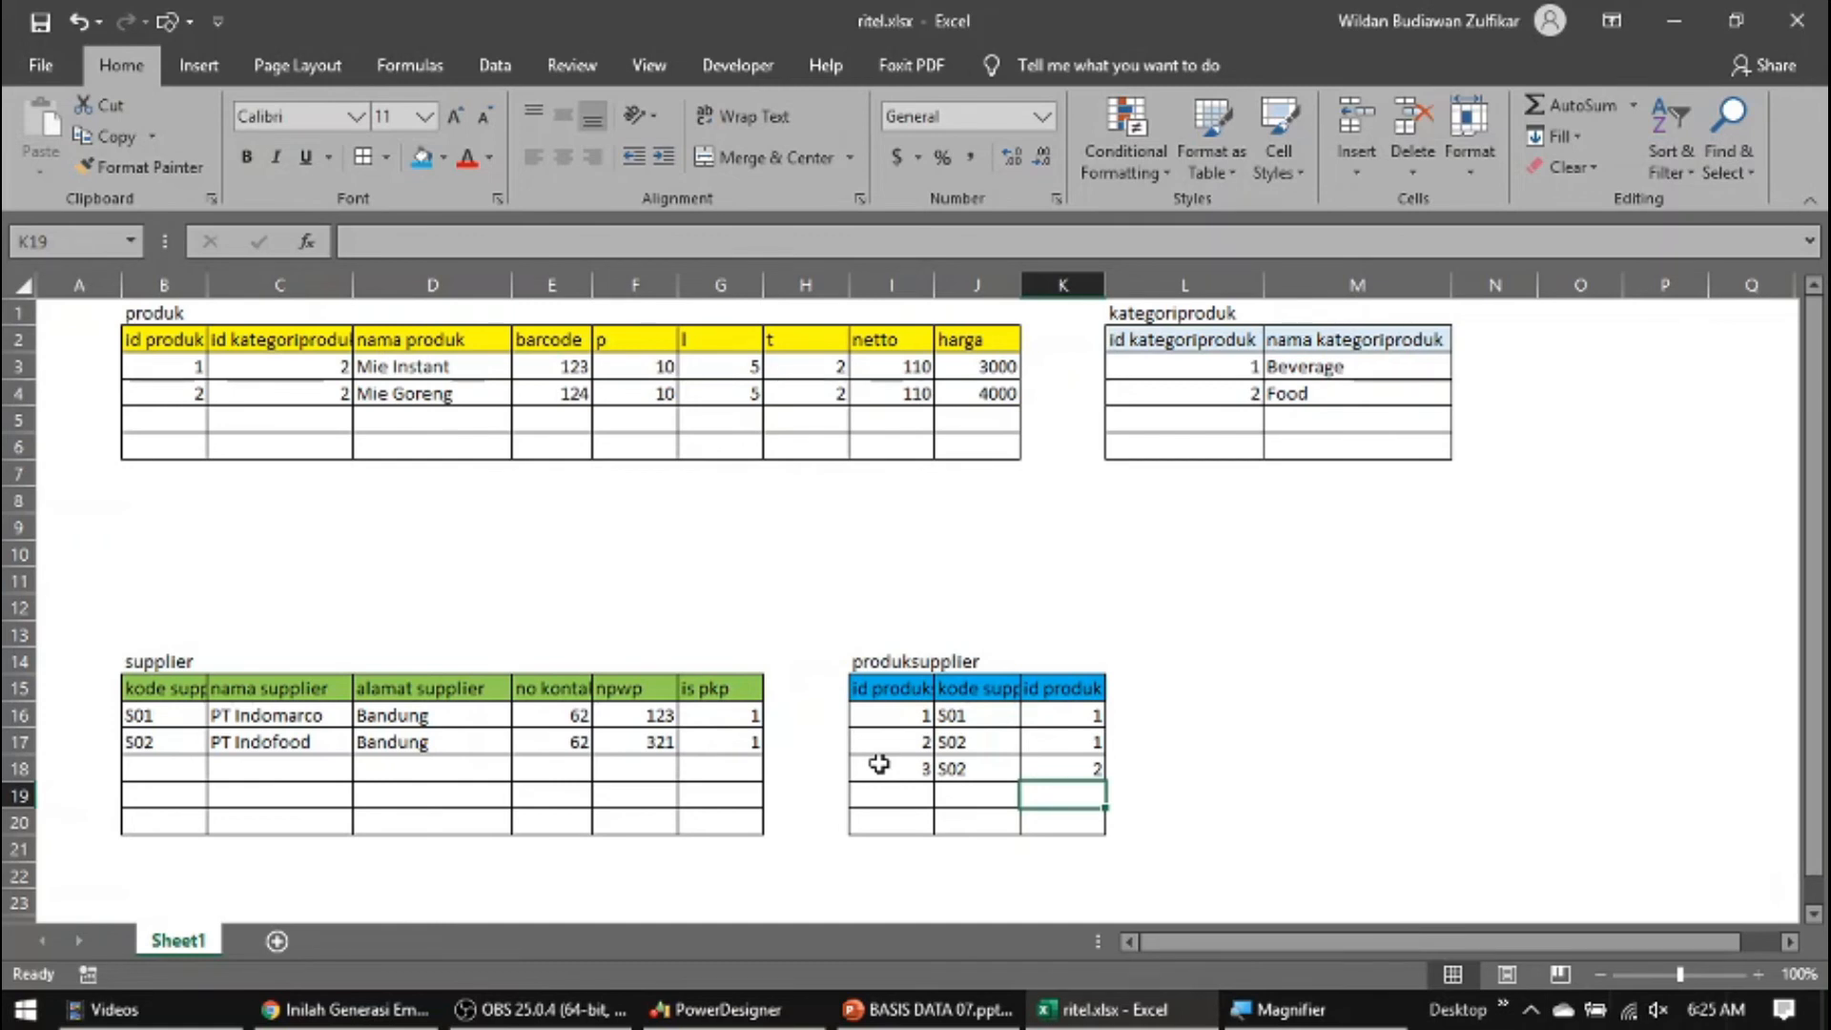
# Draw a freeform line about 6.51" wide and 0.53" high below the tables, from produksupplier's kode supplier column to supplier's kode supplier column
pyautogui.click(189, 21)
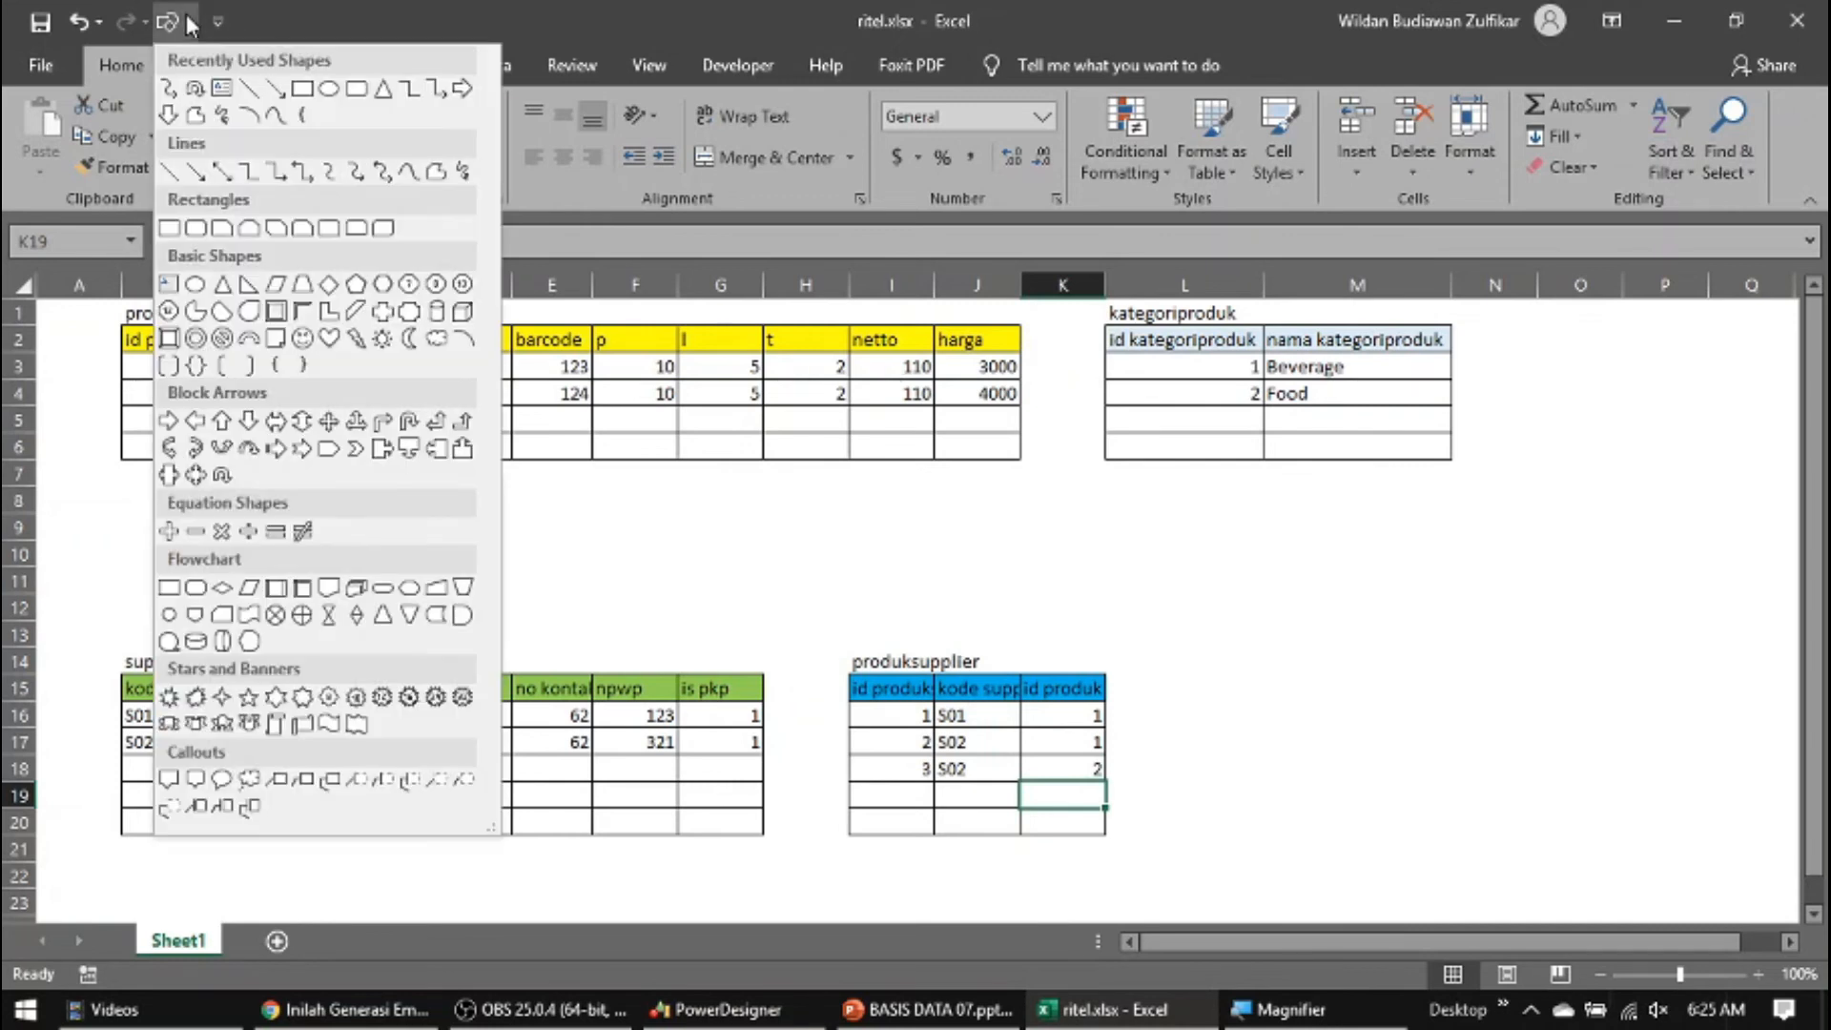
pyautogui.click(221, 109)
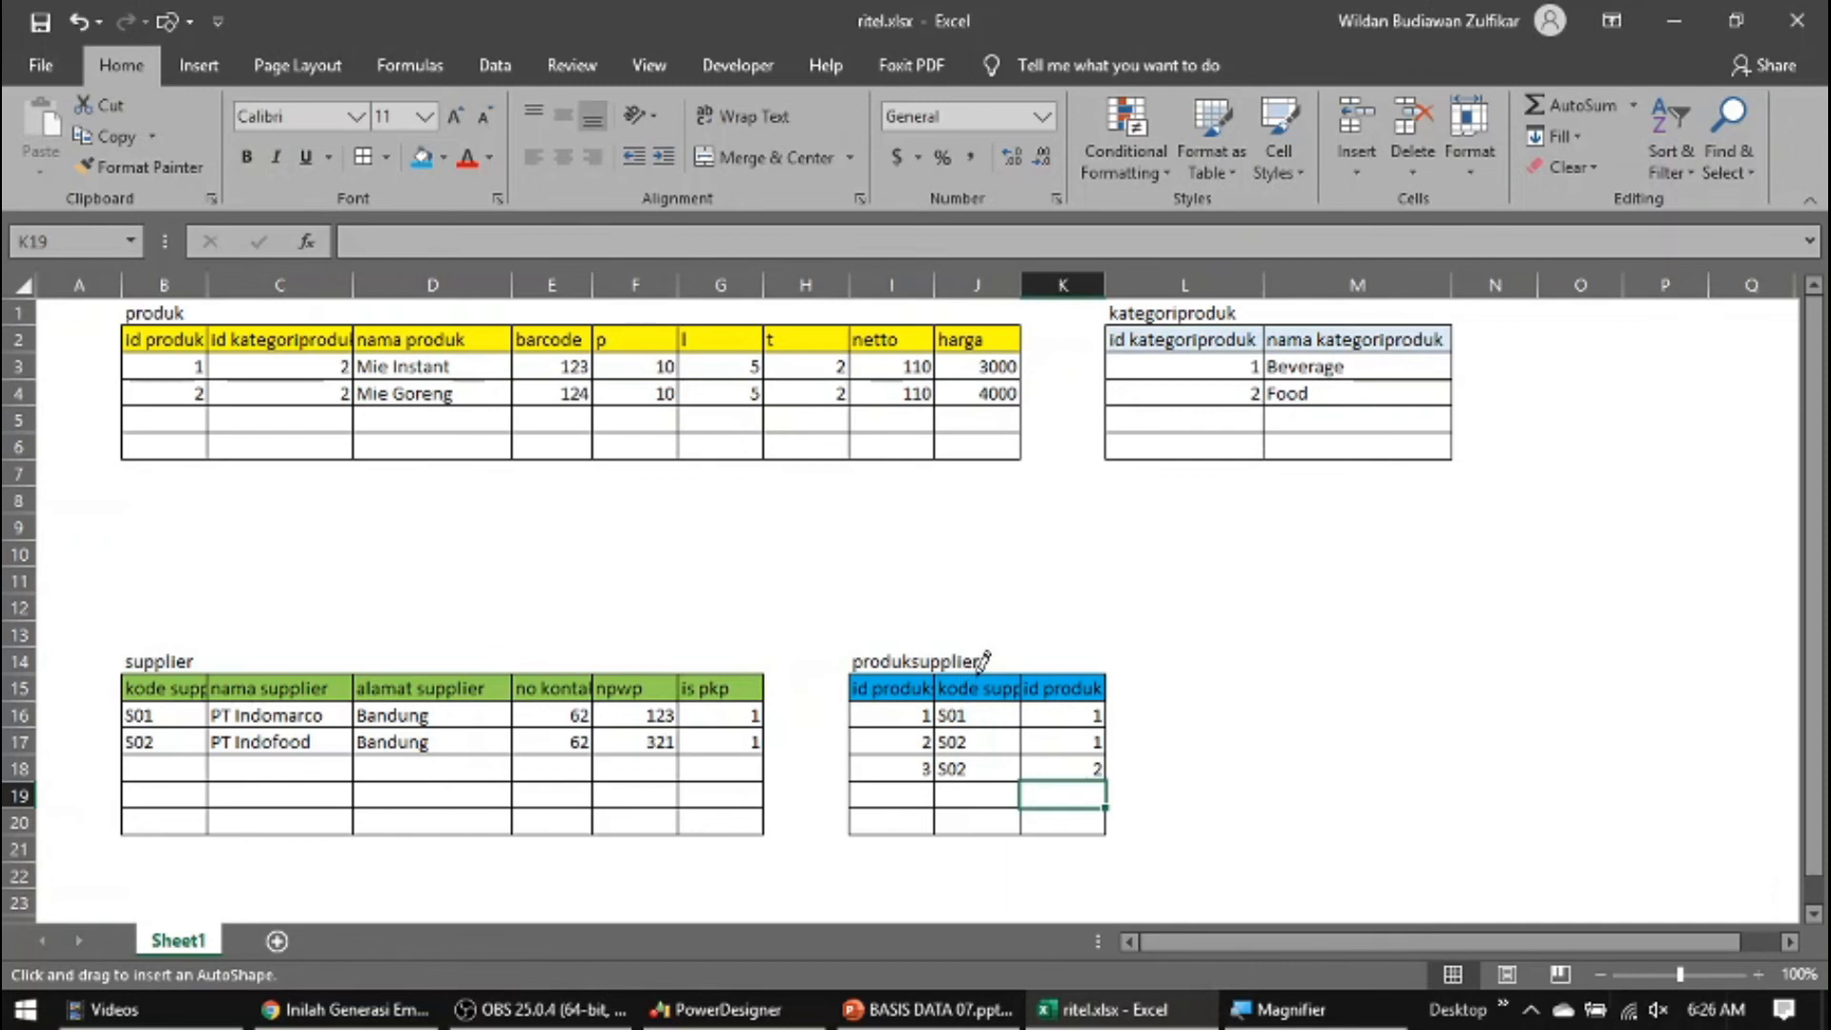
pyautogui.moveTo(980, 837)
pyautogui.mouseDown()
pyautogui.moveTo(697, 883)
pyautogui.moveTo(153, 866)
pyautogui.moveTo(150, 826)
pyautogui.mouseUp()
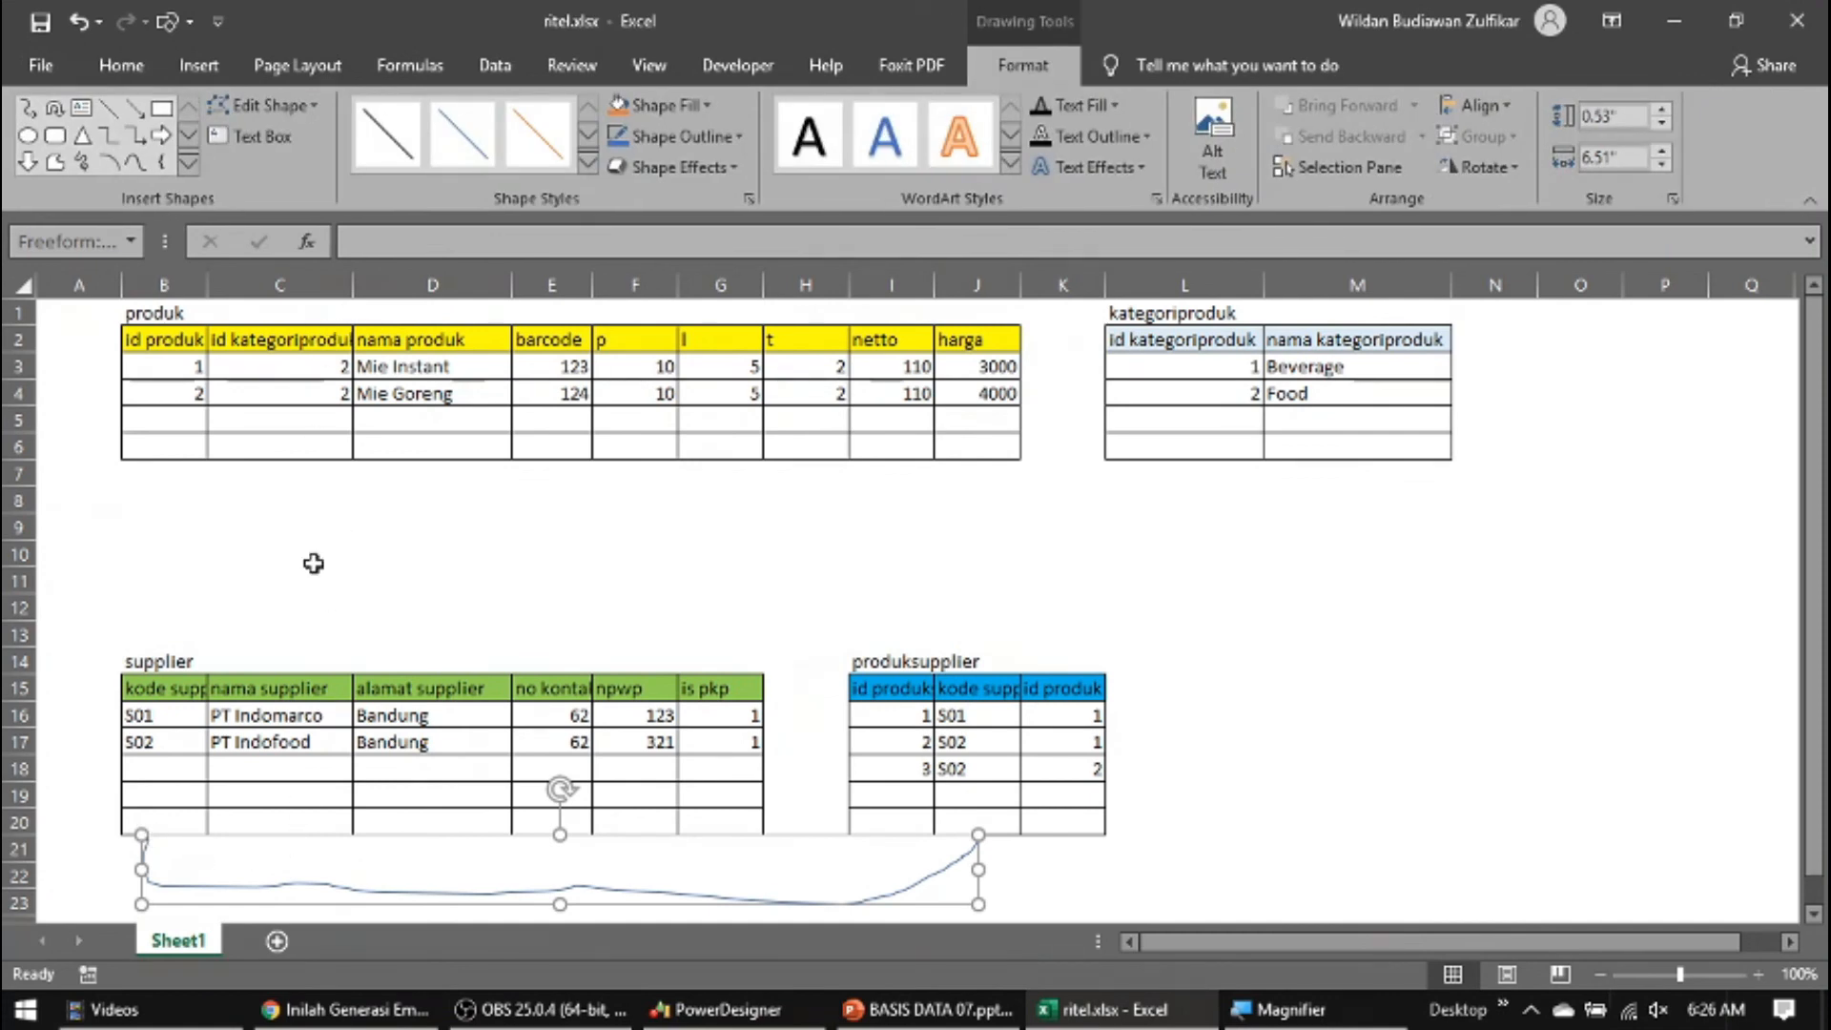
# Format the line between produksupplier and supplier with the black single-arrow preset and a thicker outline
pyautogui.click(591, 165)
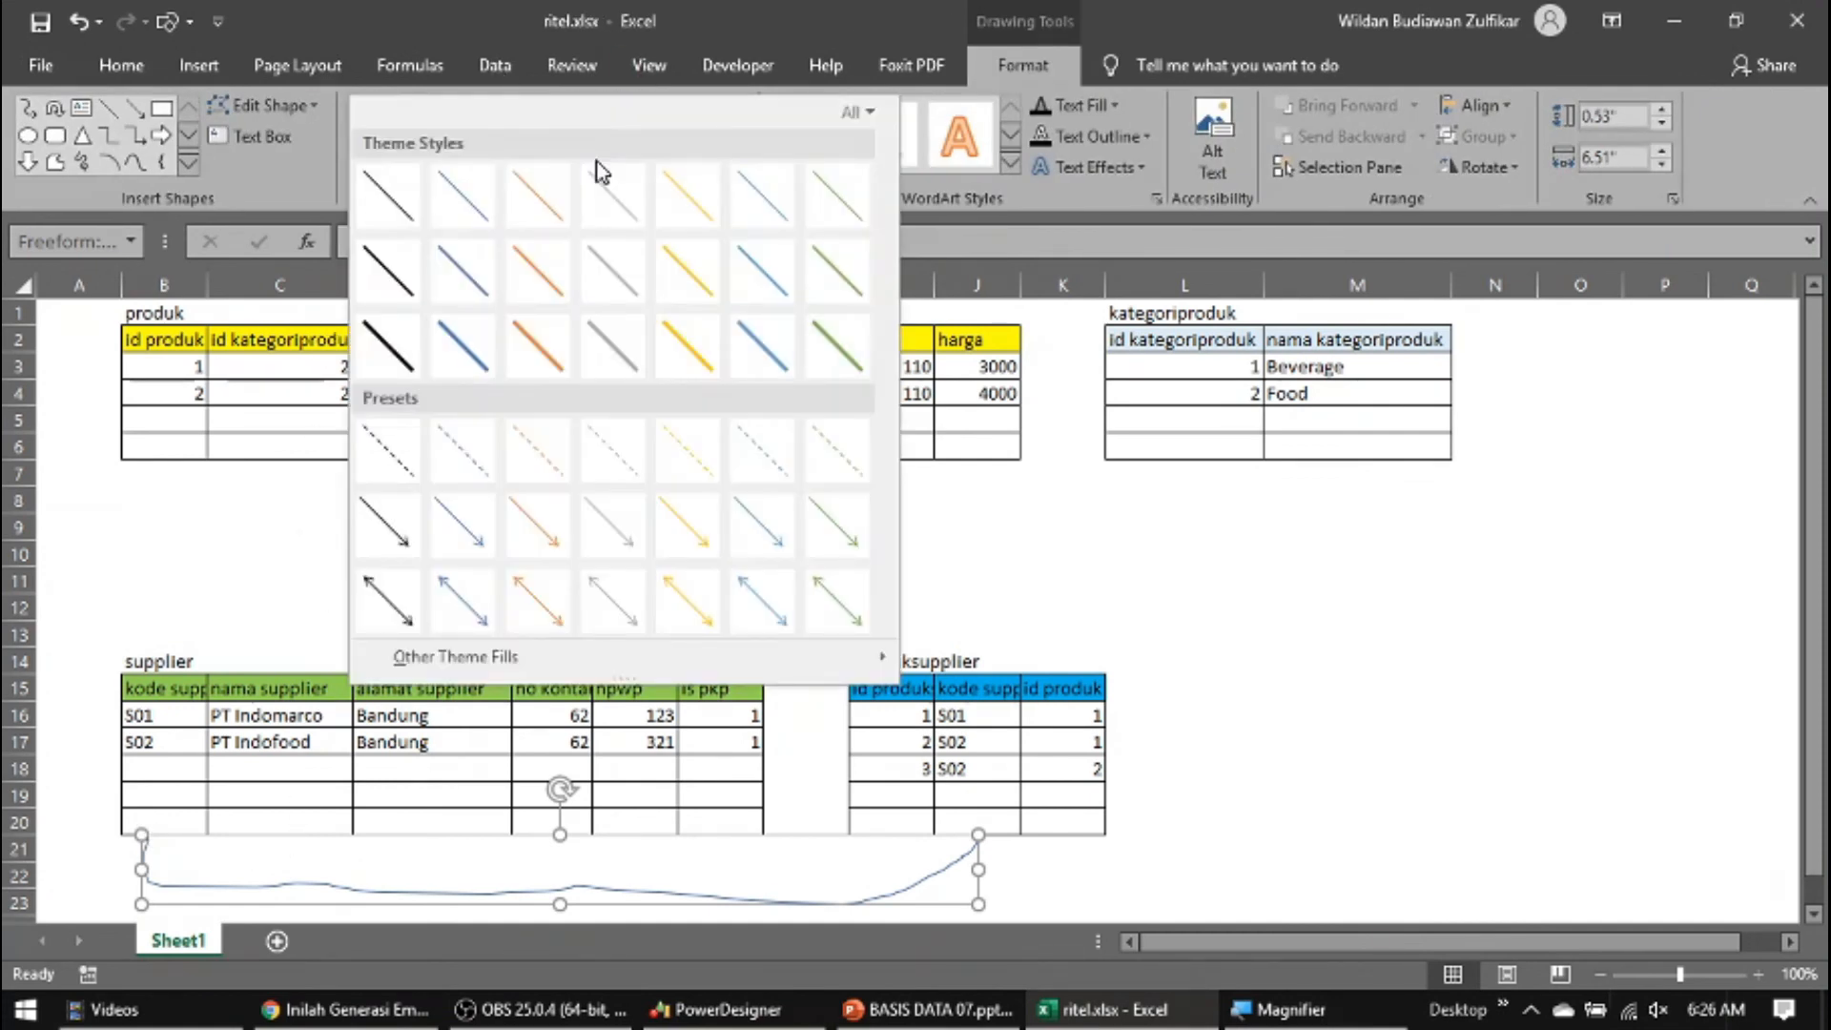
pyautogui.click(386, 521)
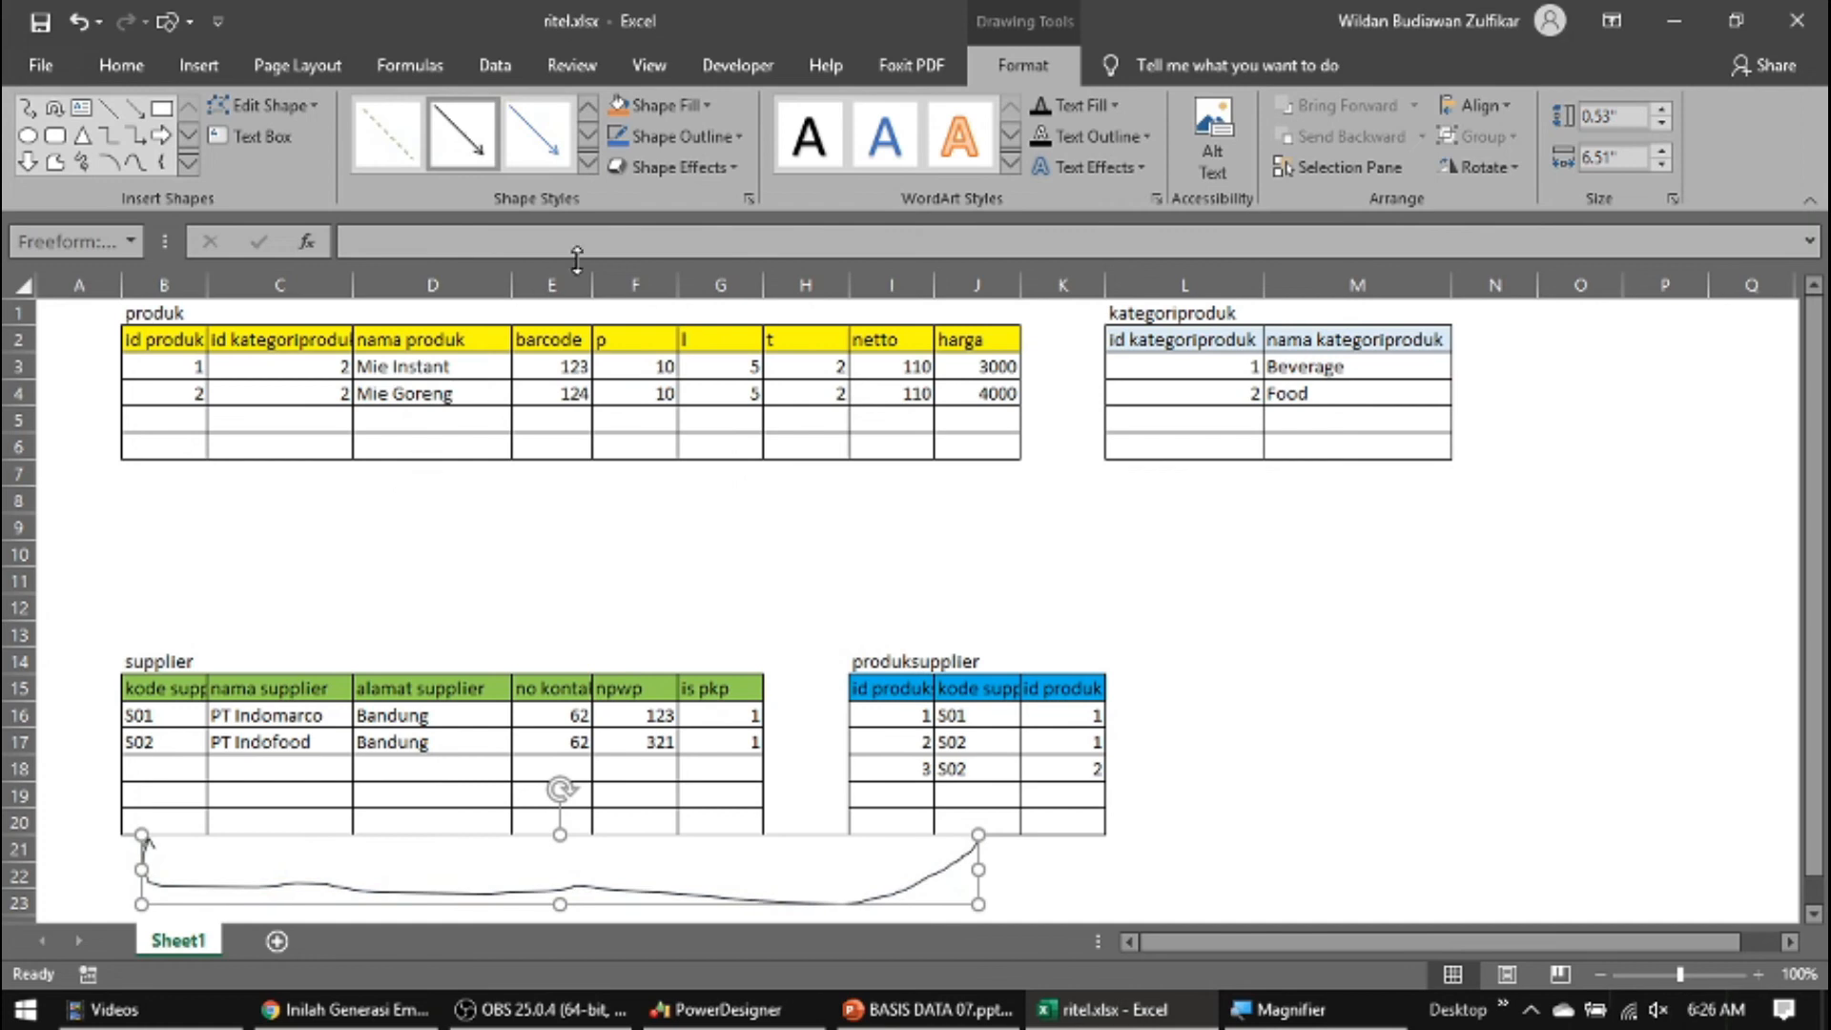
pyautogui.click(731, 143)
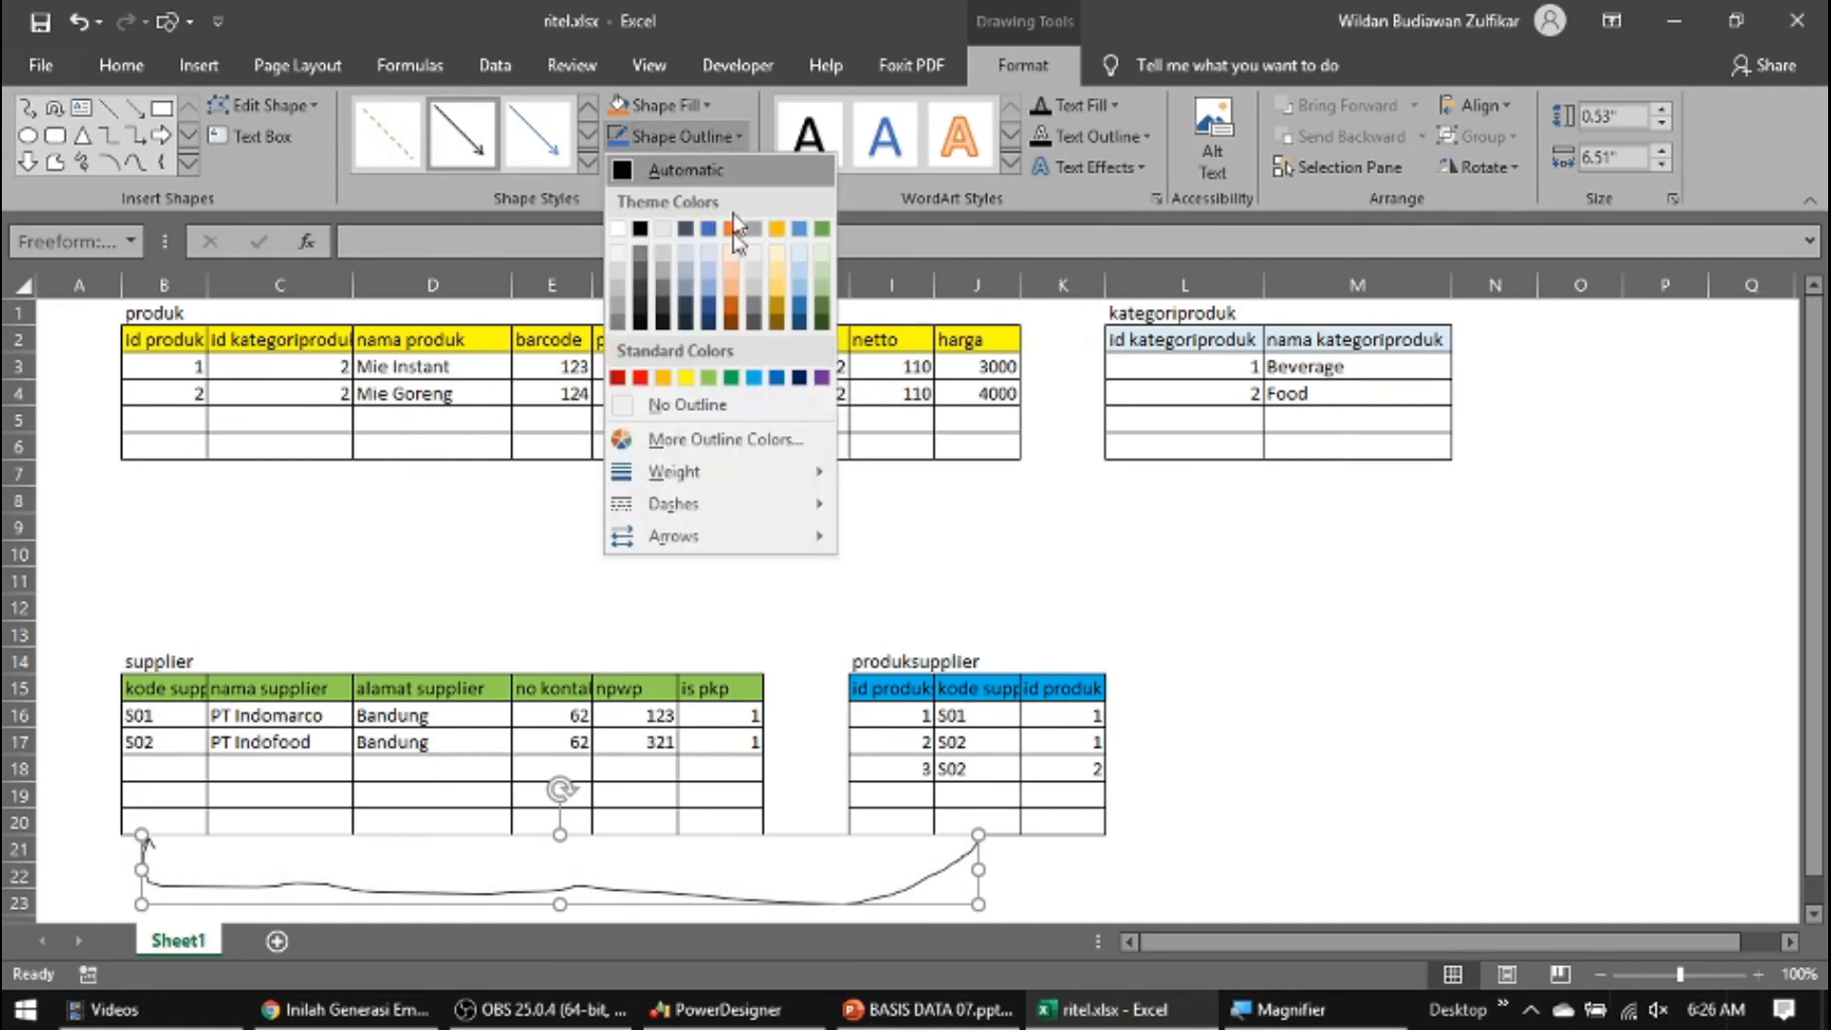
pyautogui.moveTo(758, 520)
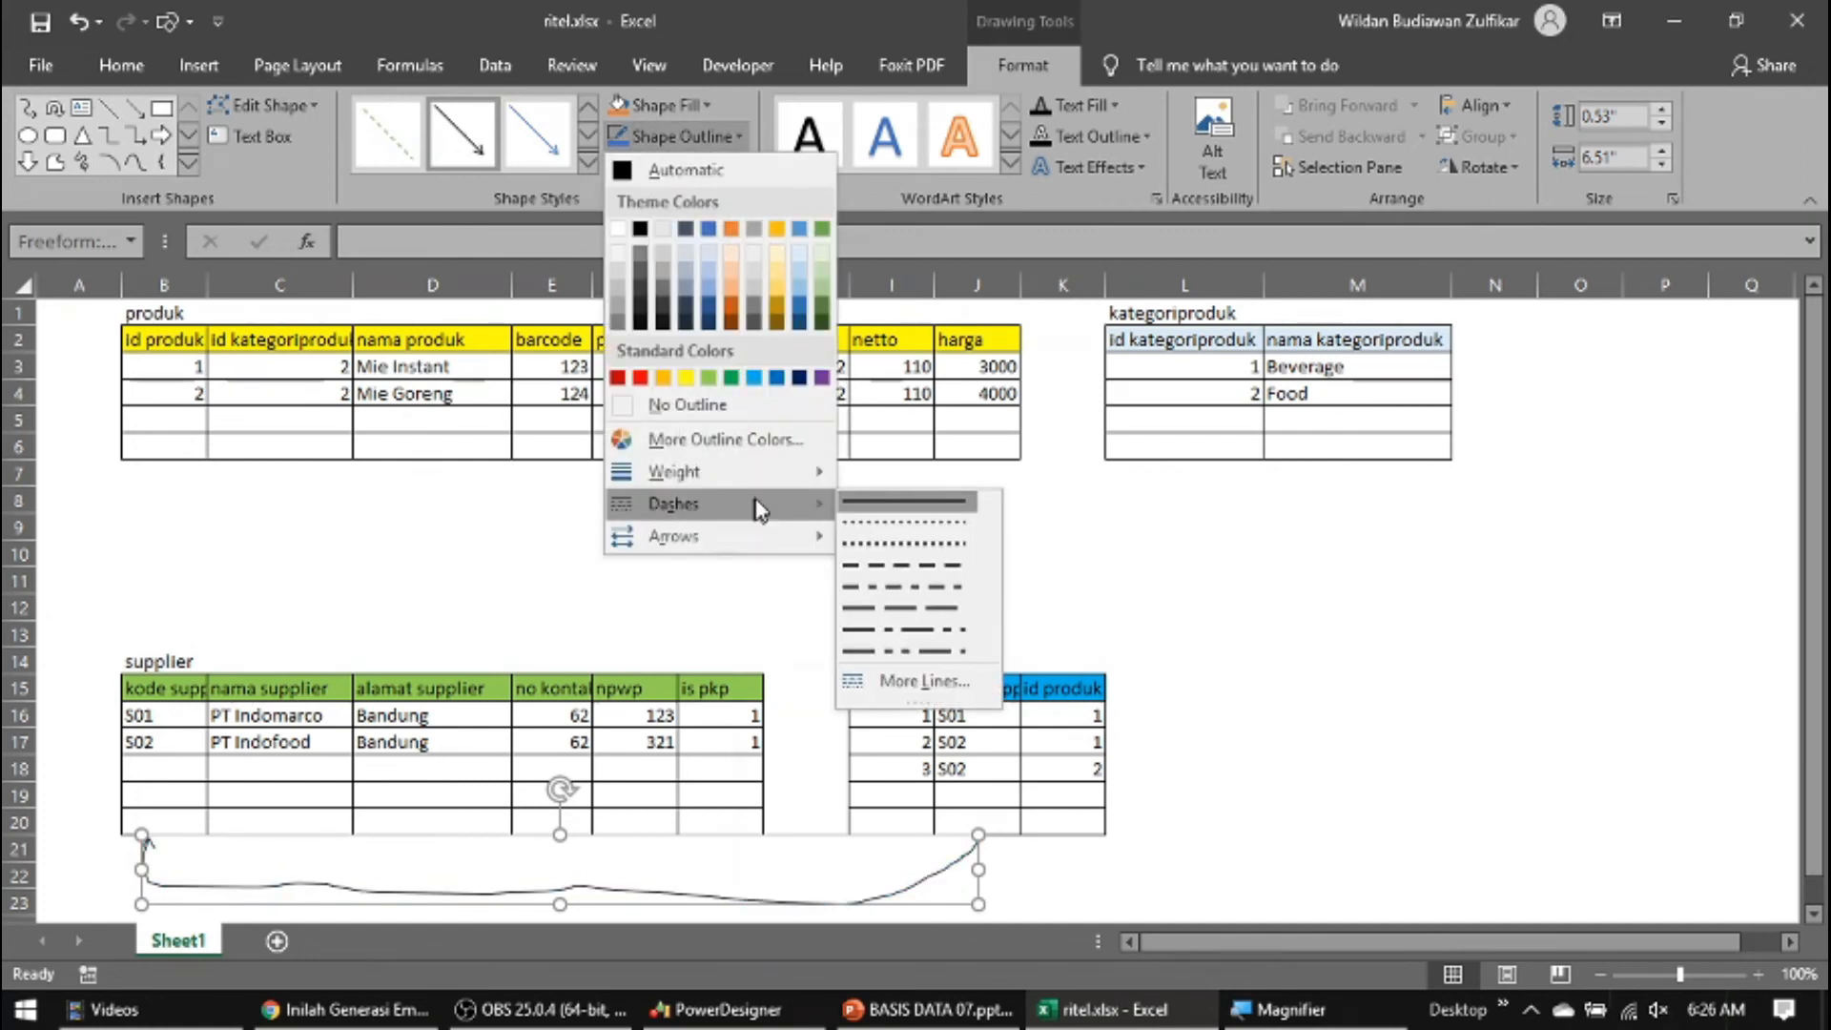
pyautogui.moveTo(772, 473)
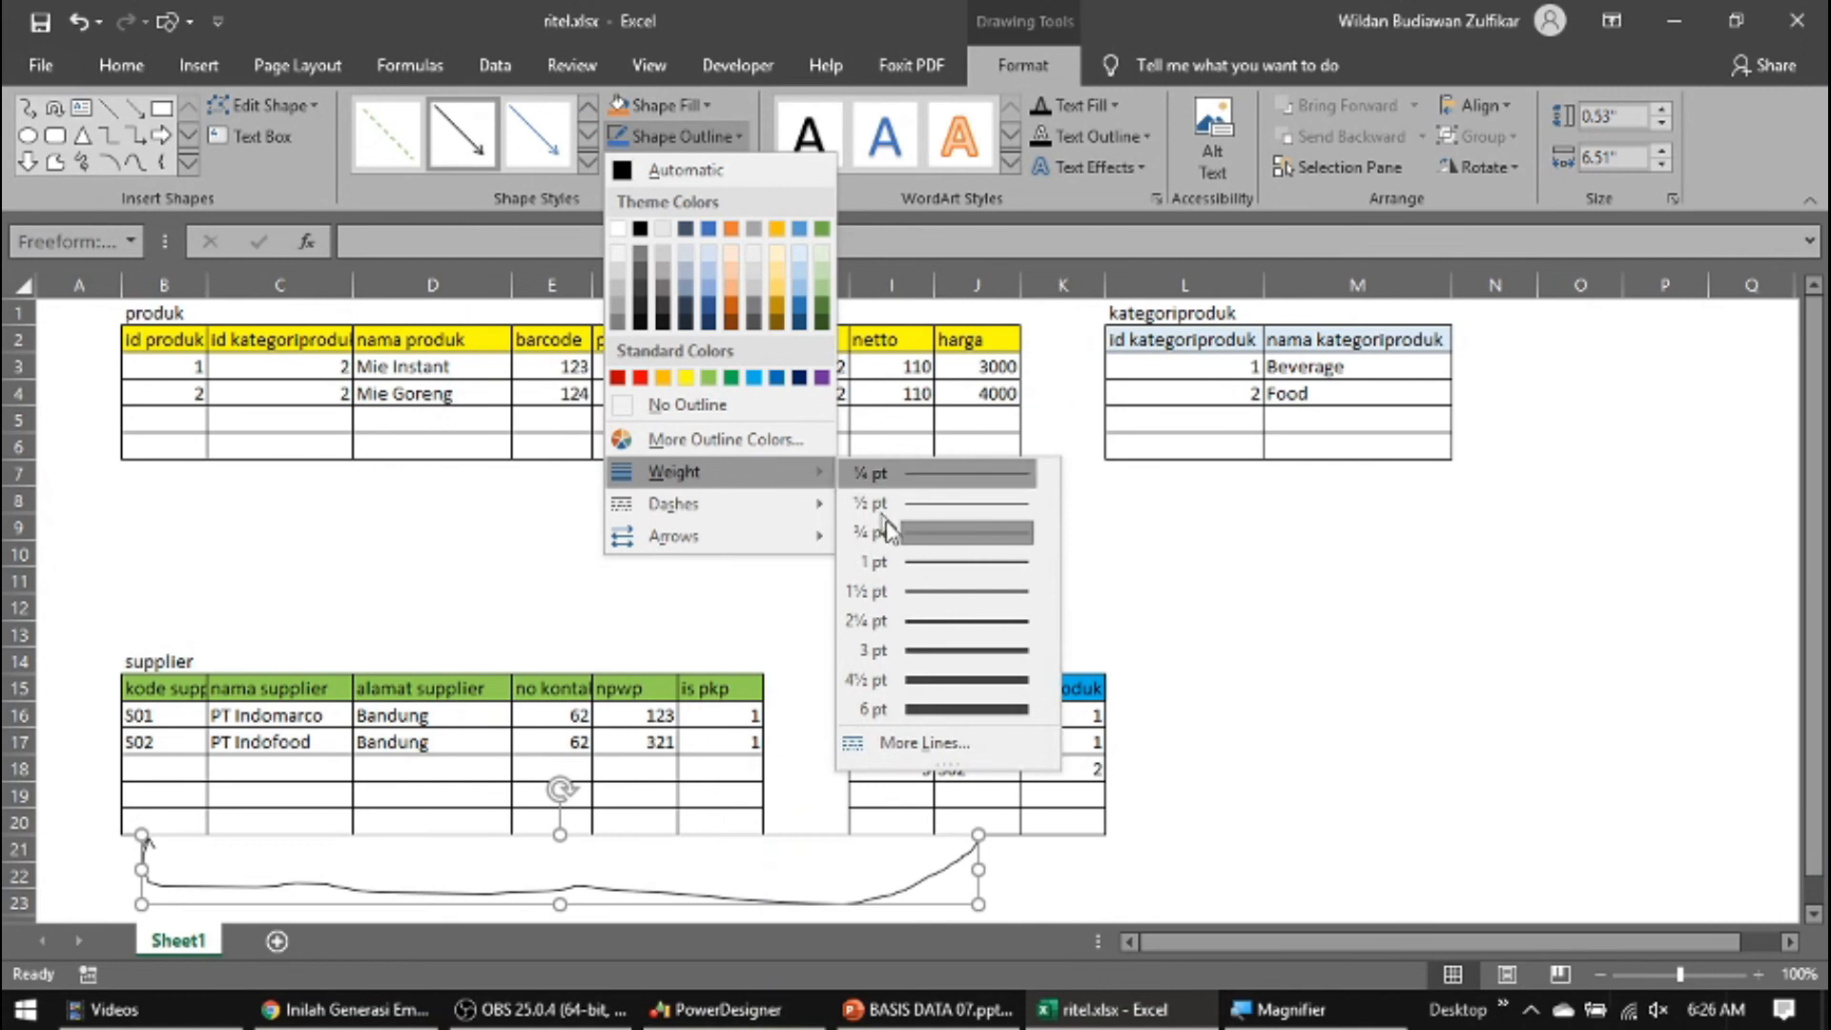
pyautogui.click(936, 633)
pyautogui.click(698, 549)
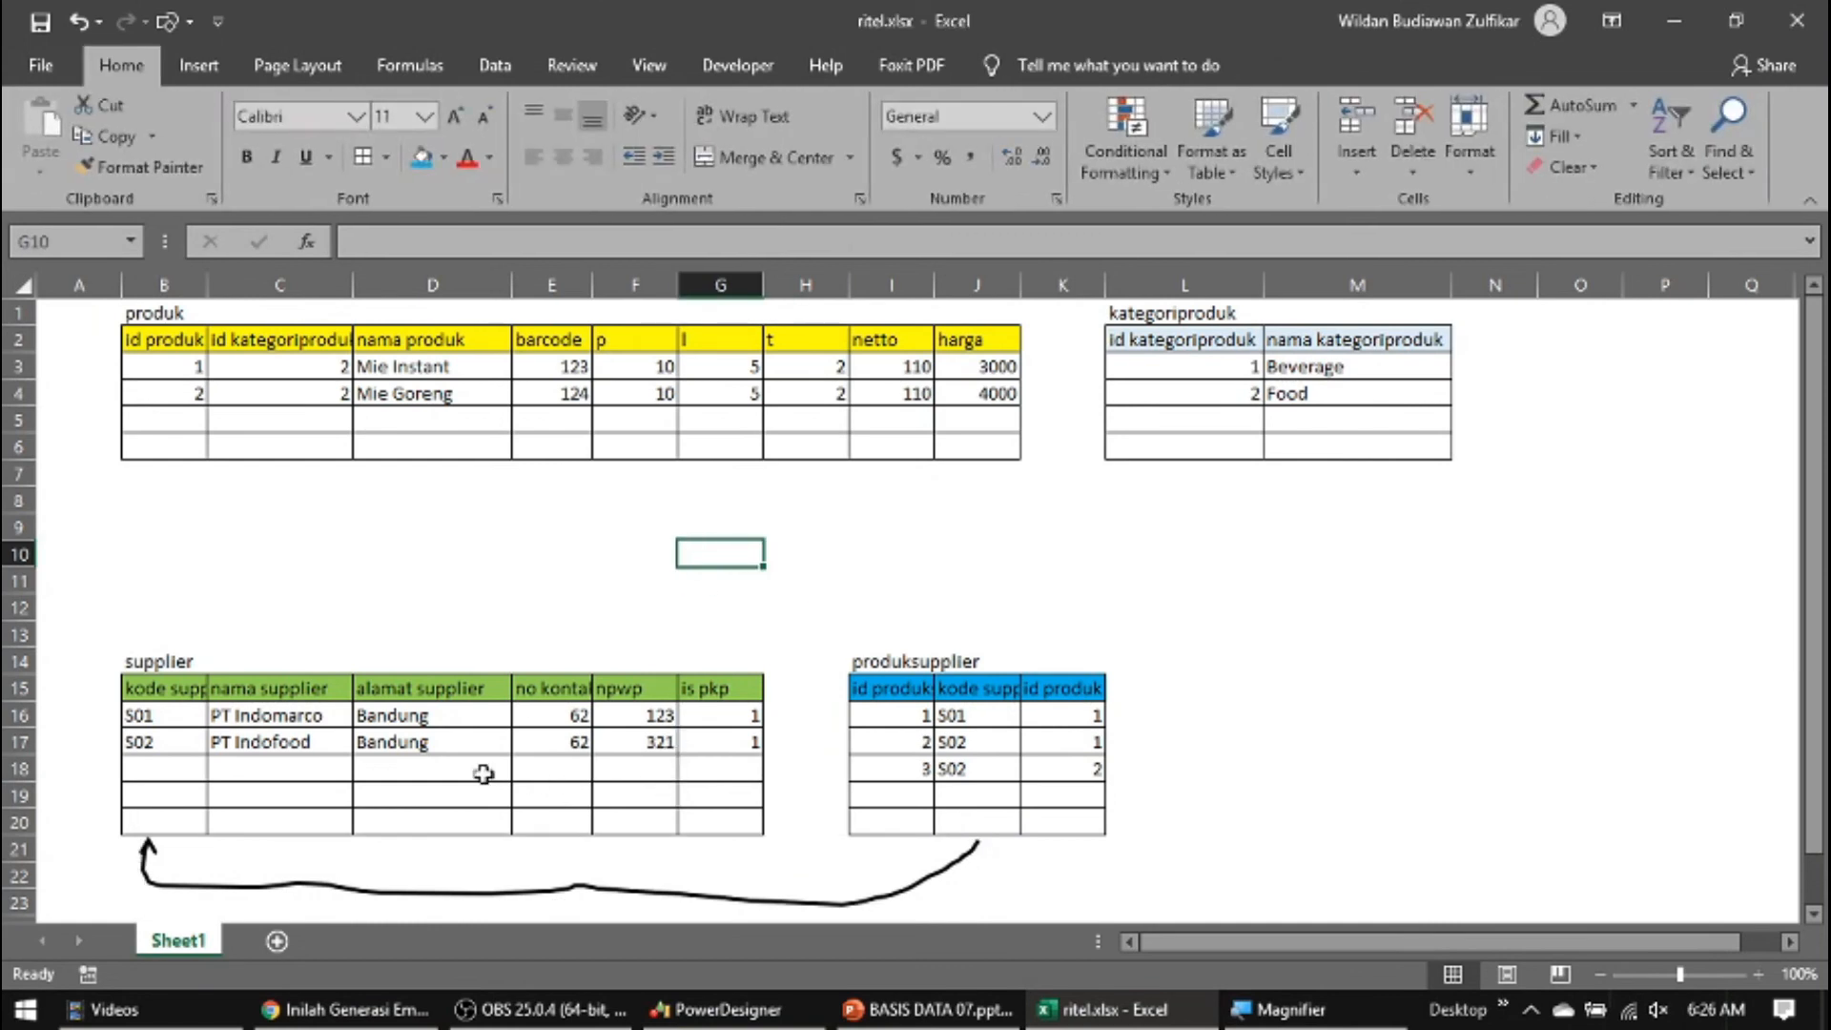
# Draw a freeform line about 7.23" wide and 1.59" high from produksupplier's id produk column up to the produk table's id produk column
pyautogui.click(169, 23)
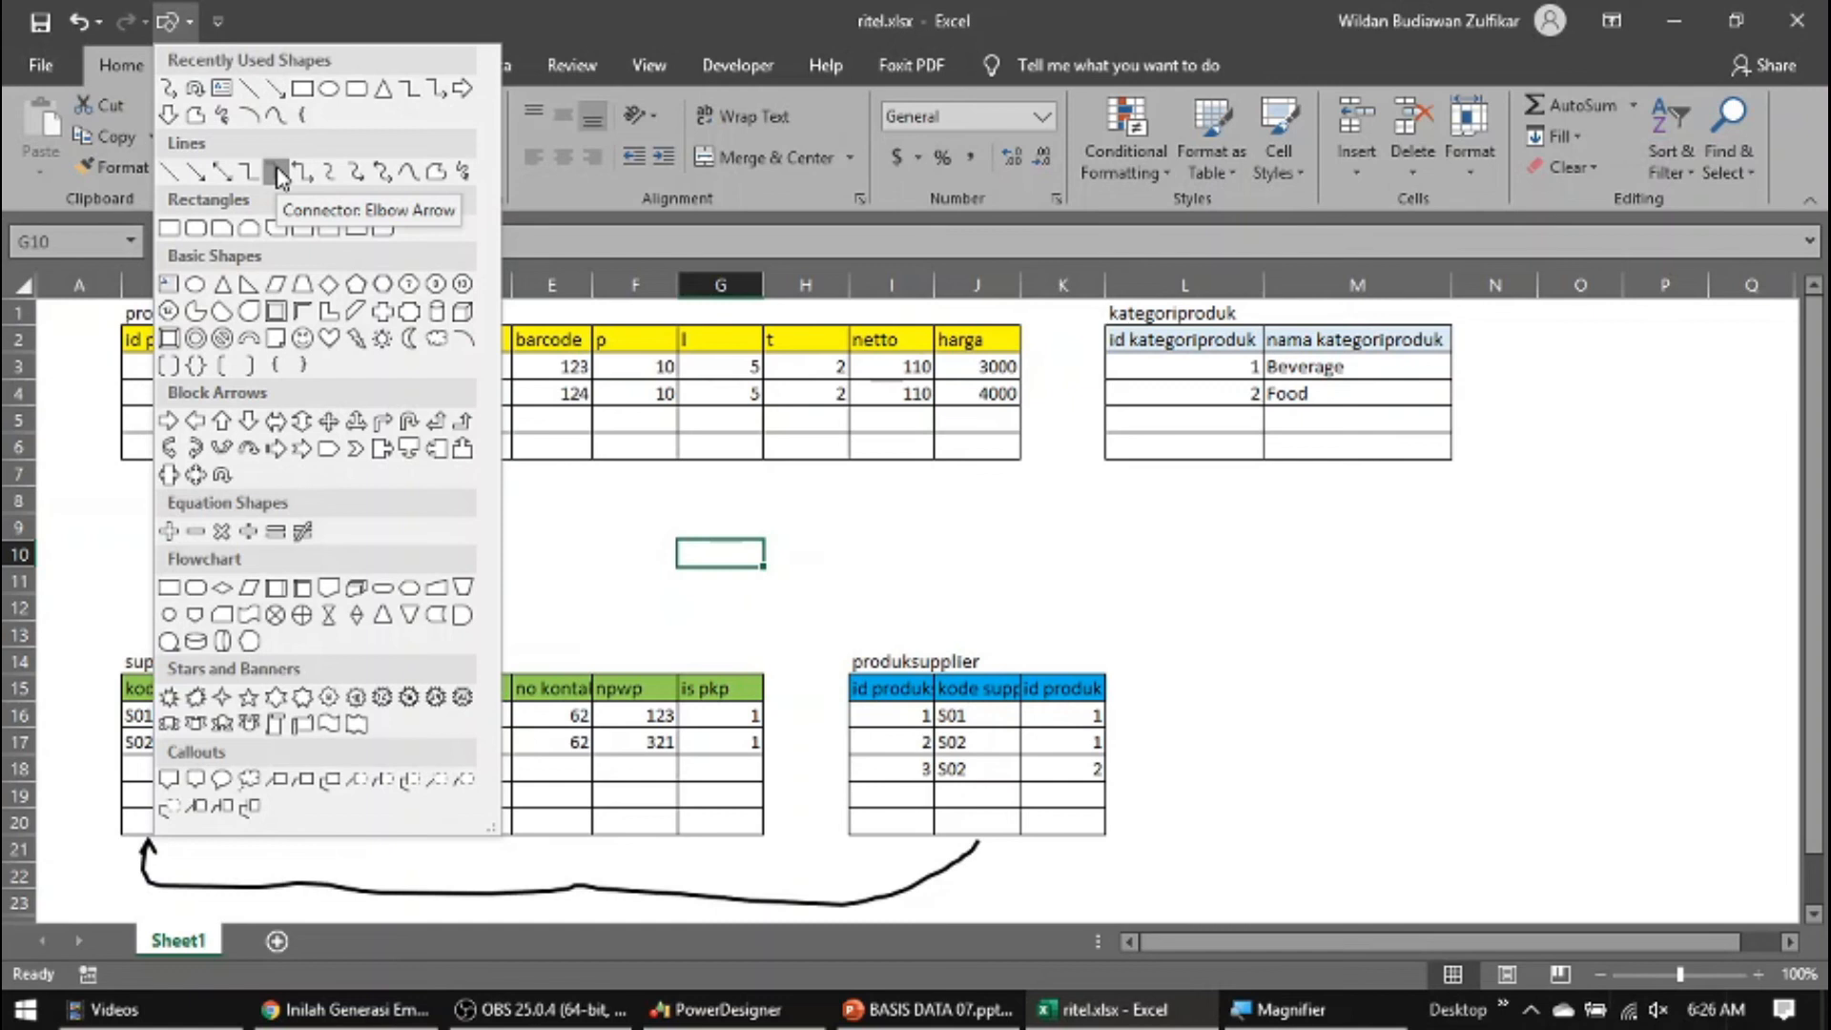
pyautogui.click(226, 116)
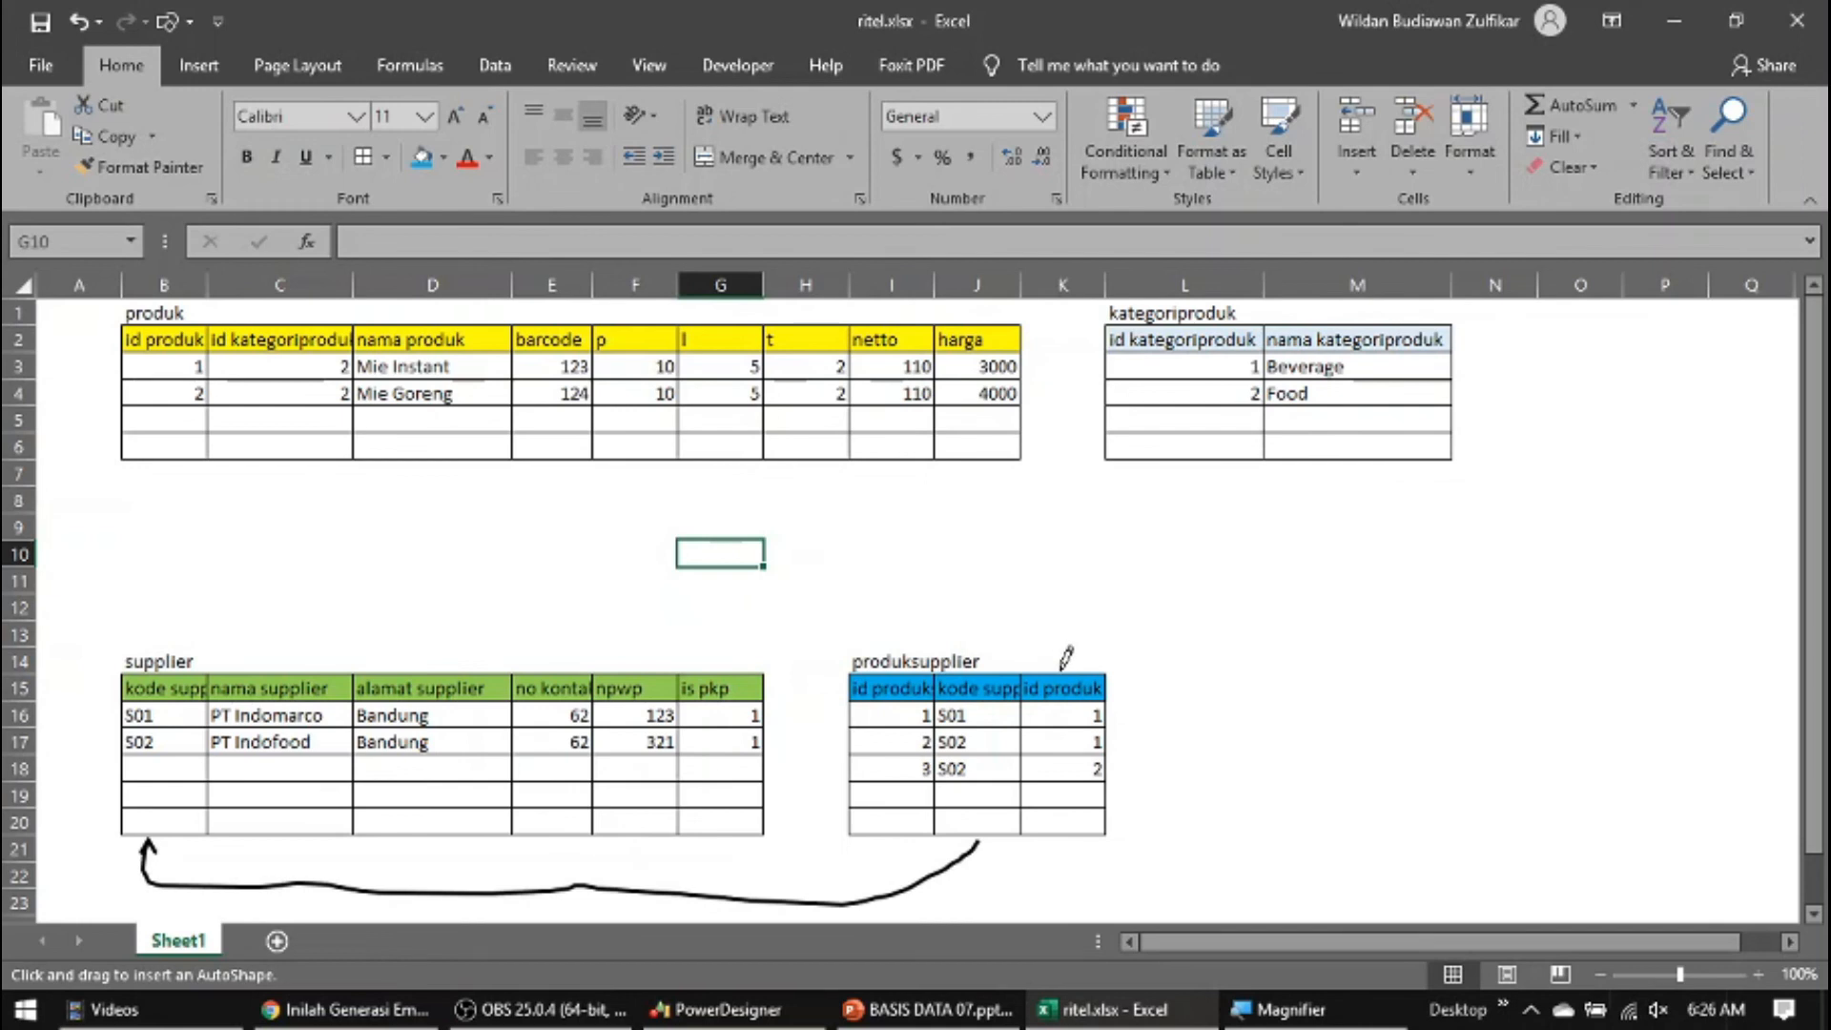
pyautogui.click(1062, 668)
pyautogui.click(206, 561)
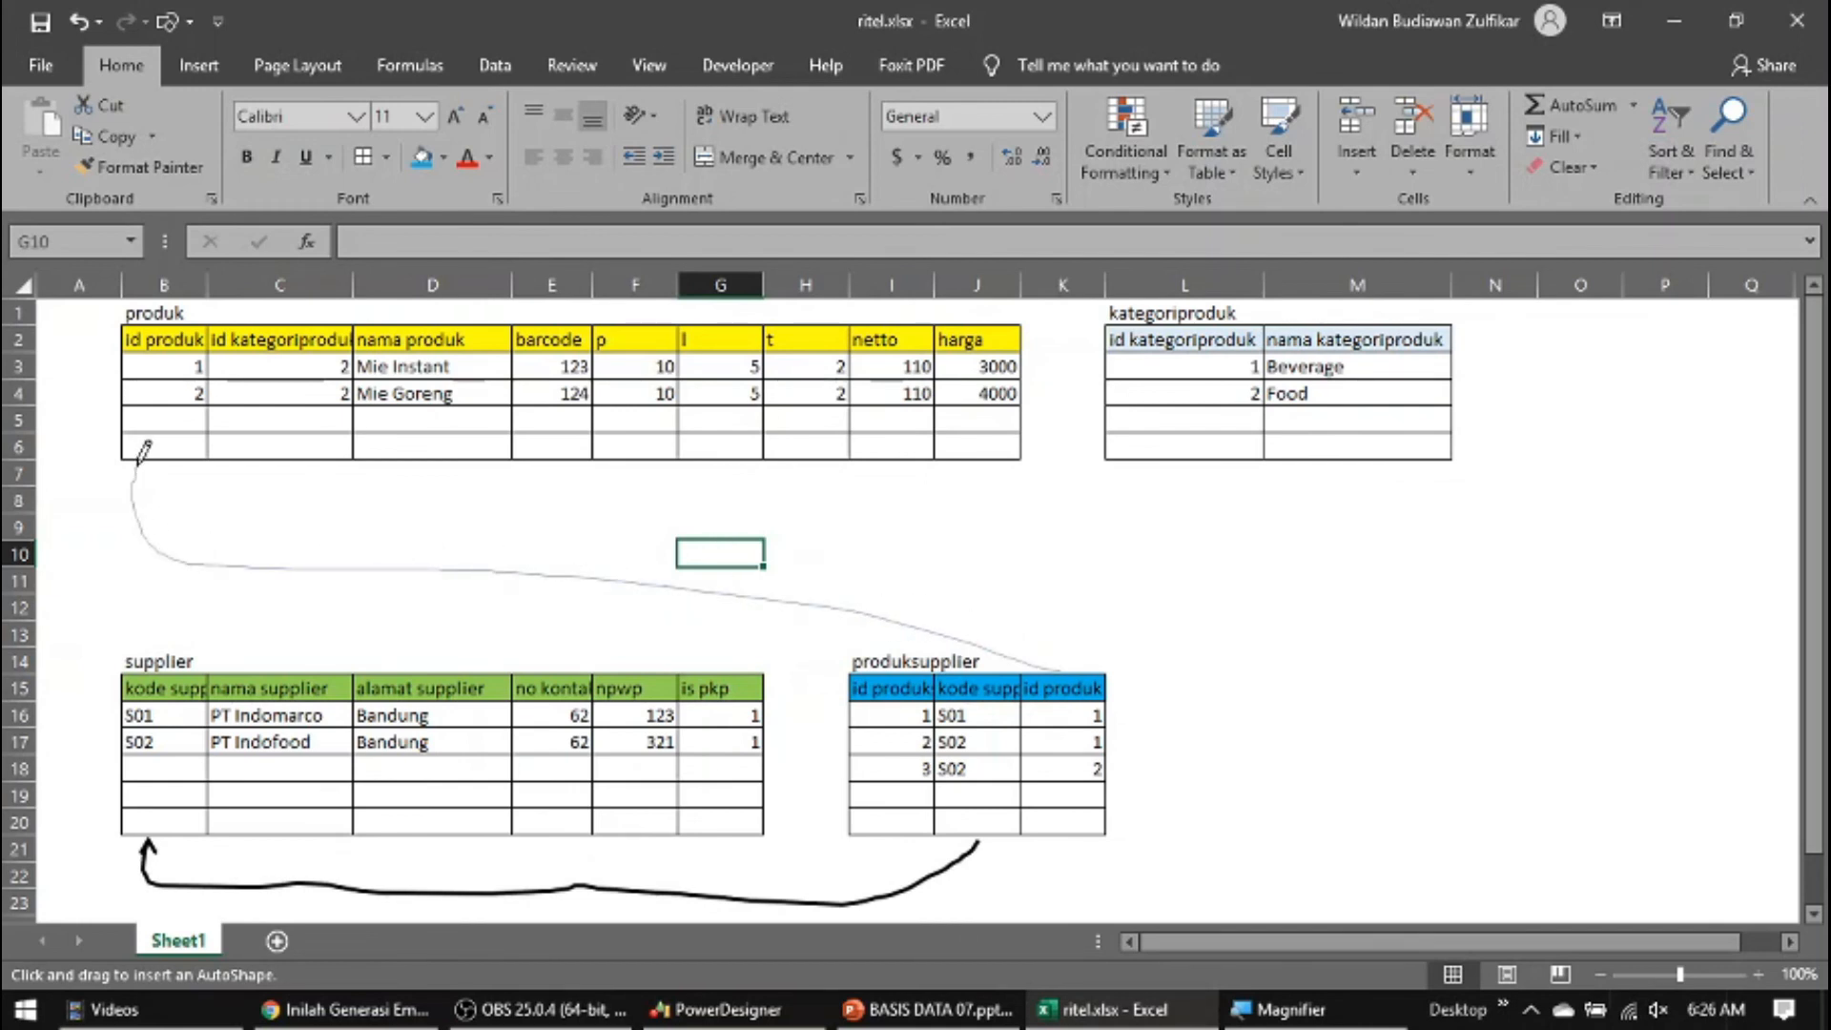
pyautogui.doubleClick(135, 464)
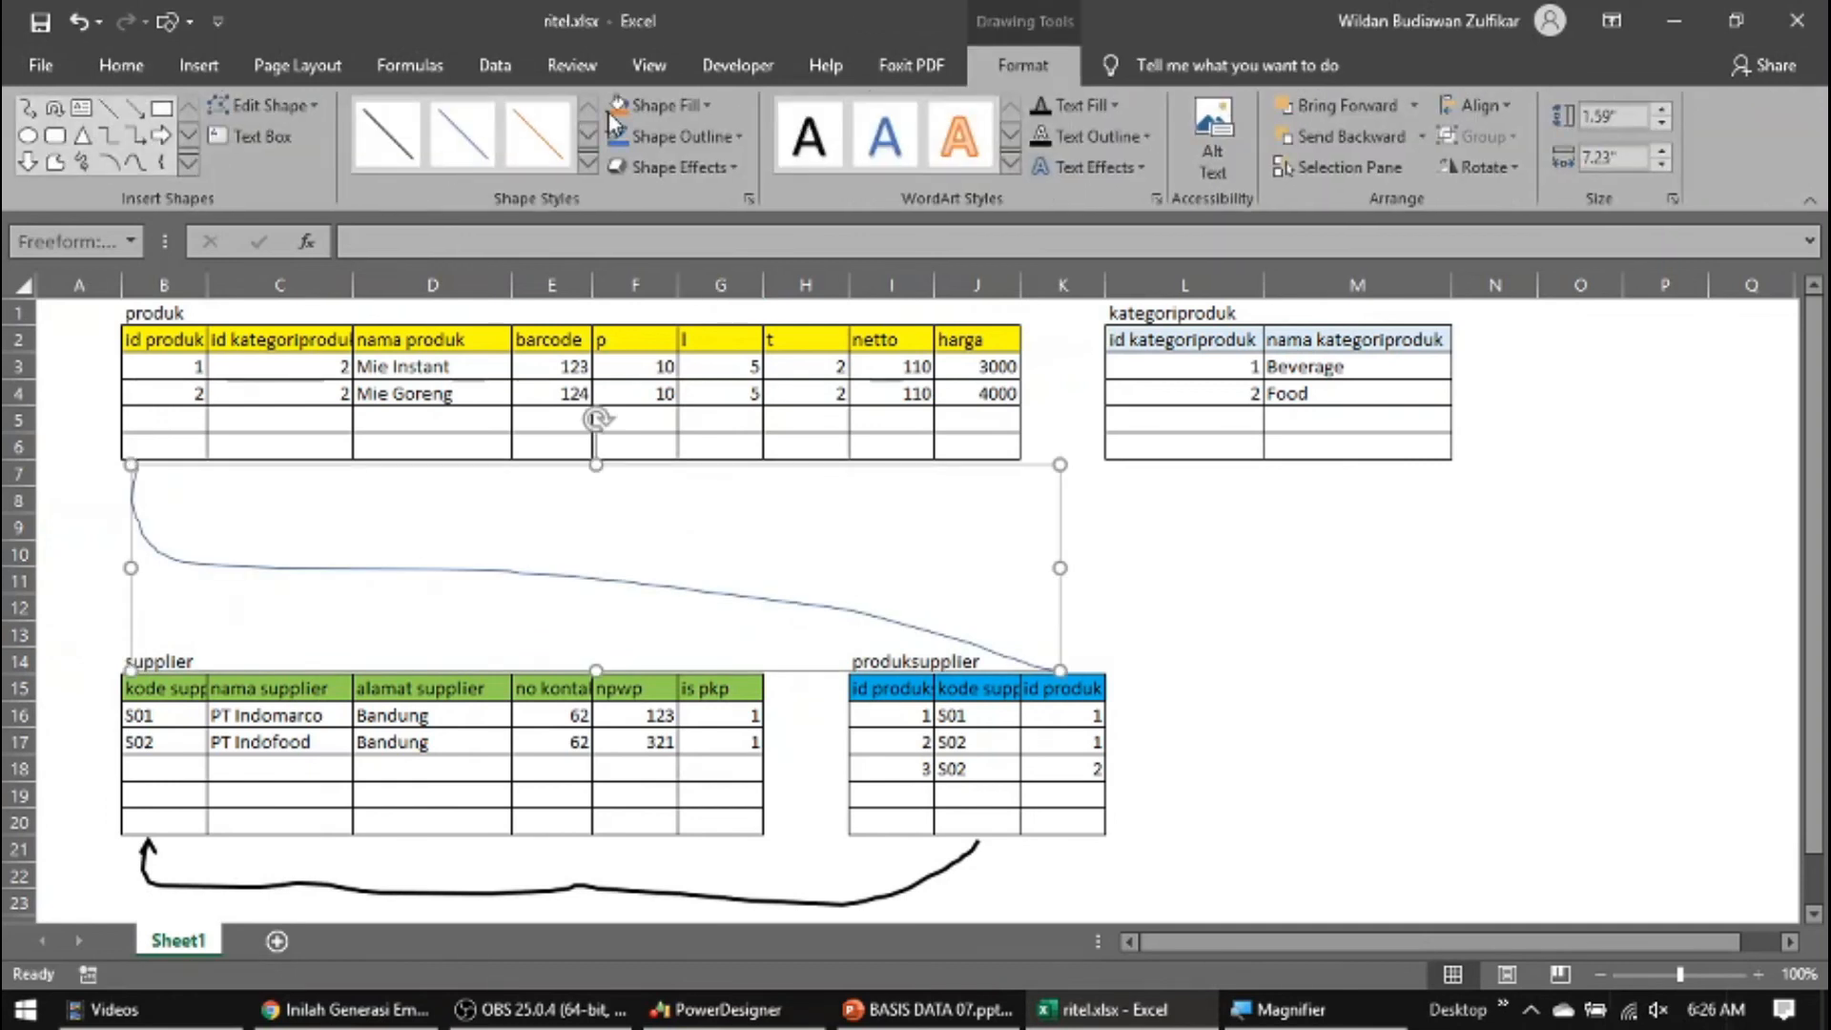
# Set the outline weight of the line between produksupplier and produk to 3 pt
pyautogui.click(726, 134)
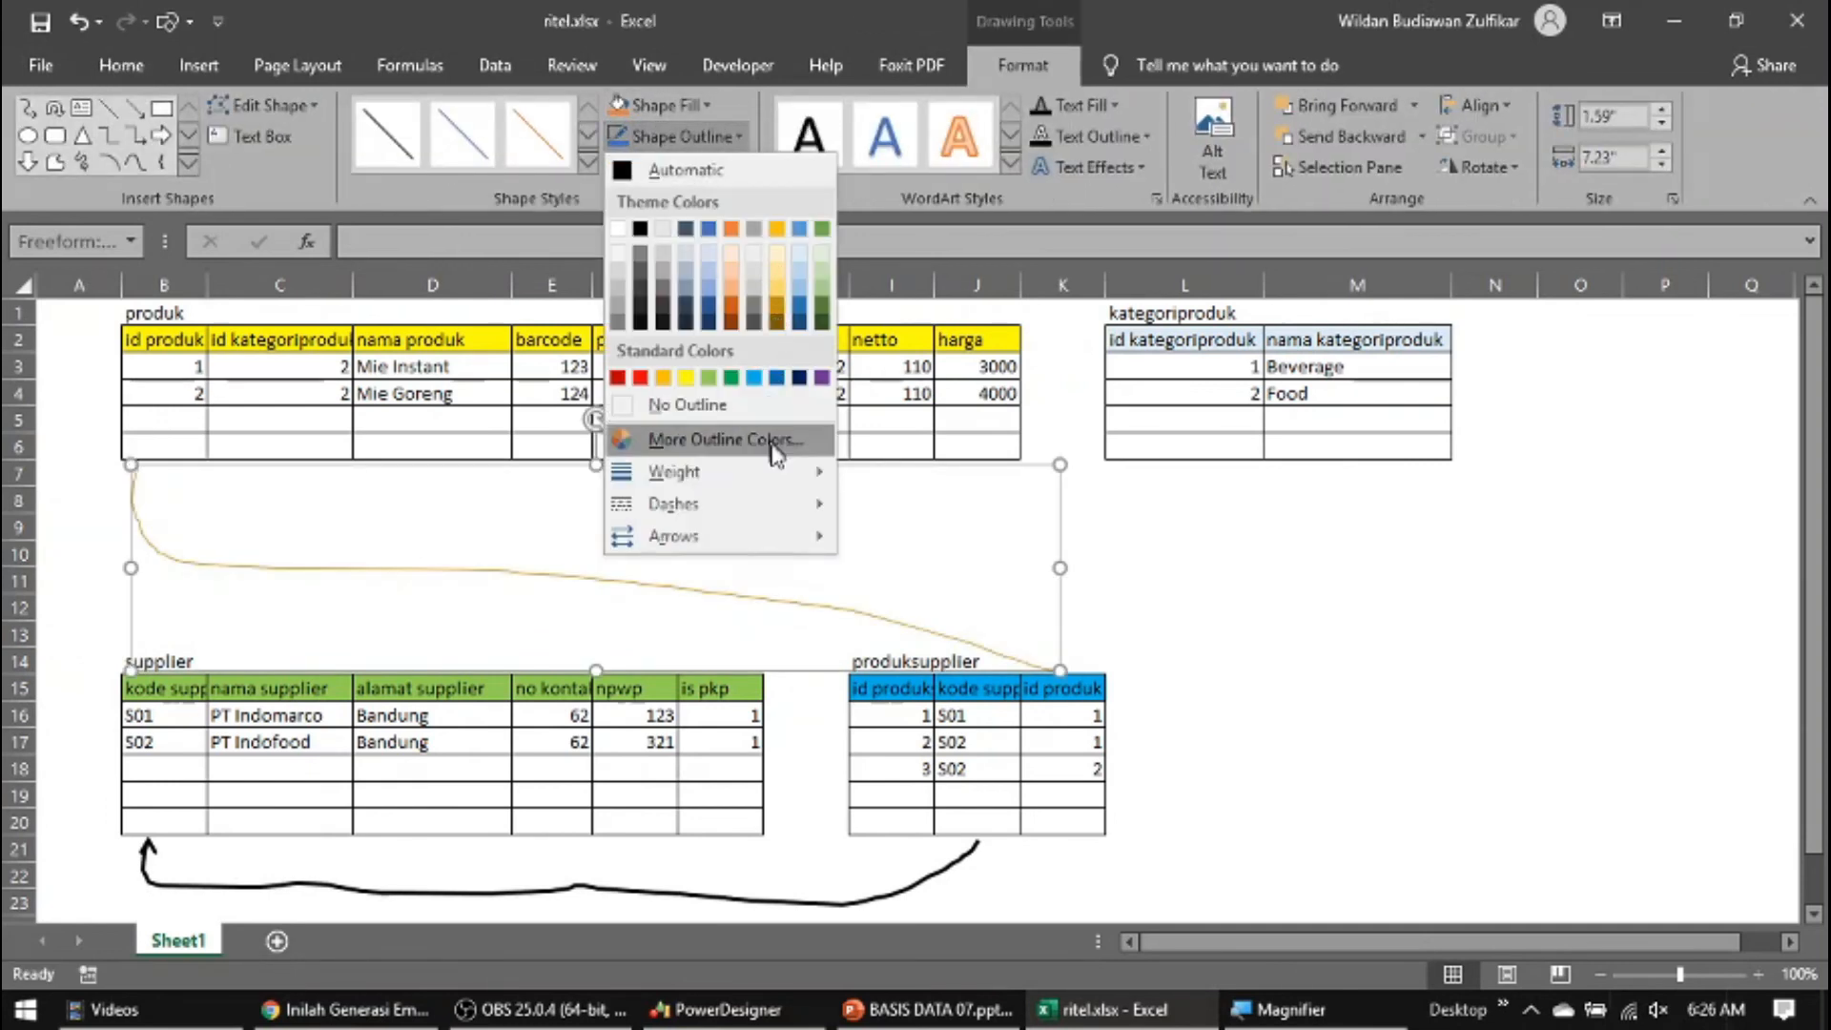
pyautogui.moveTo(782, 471)
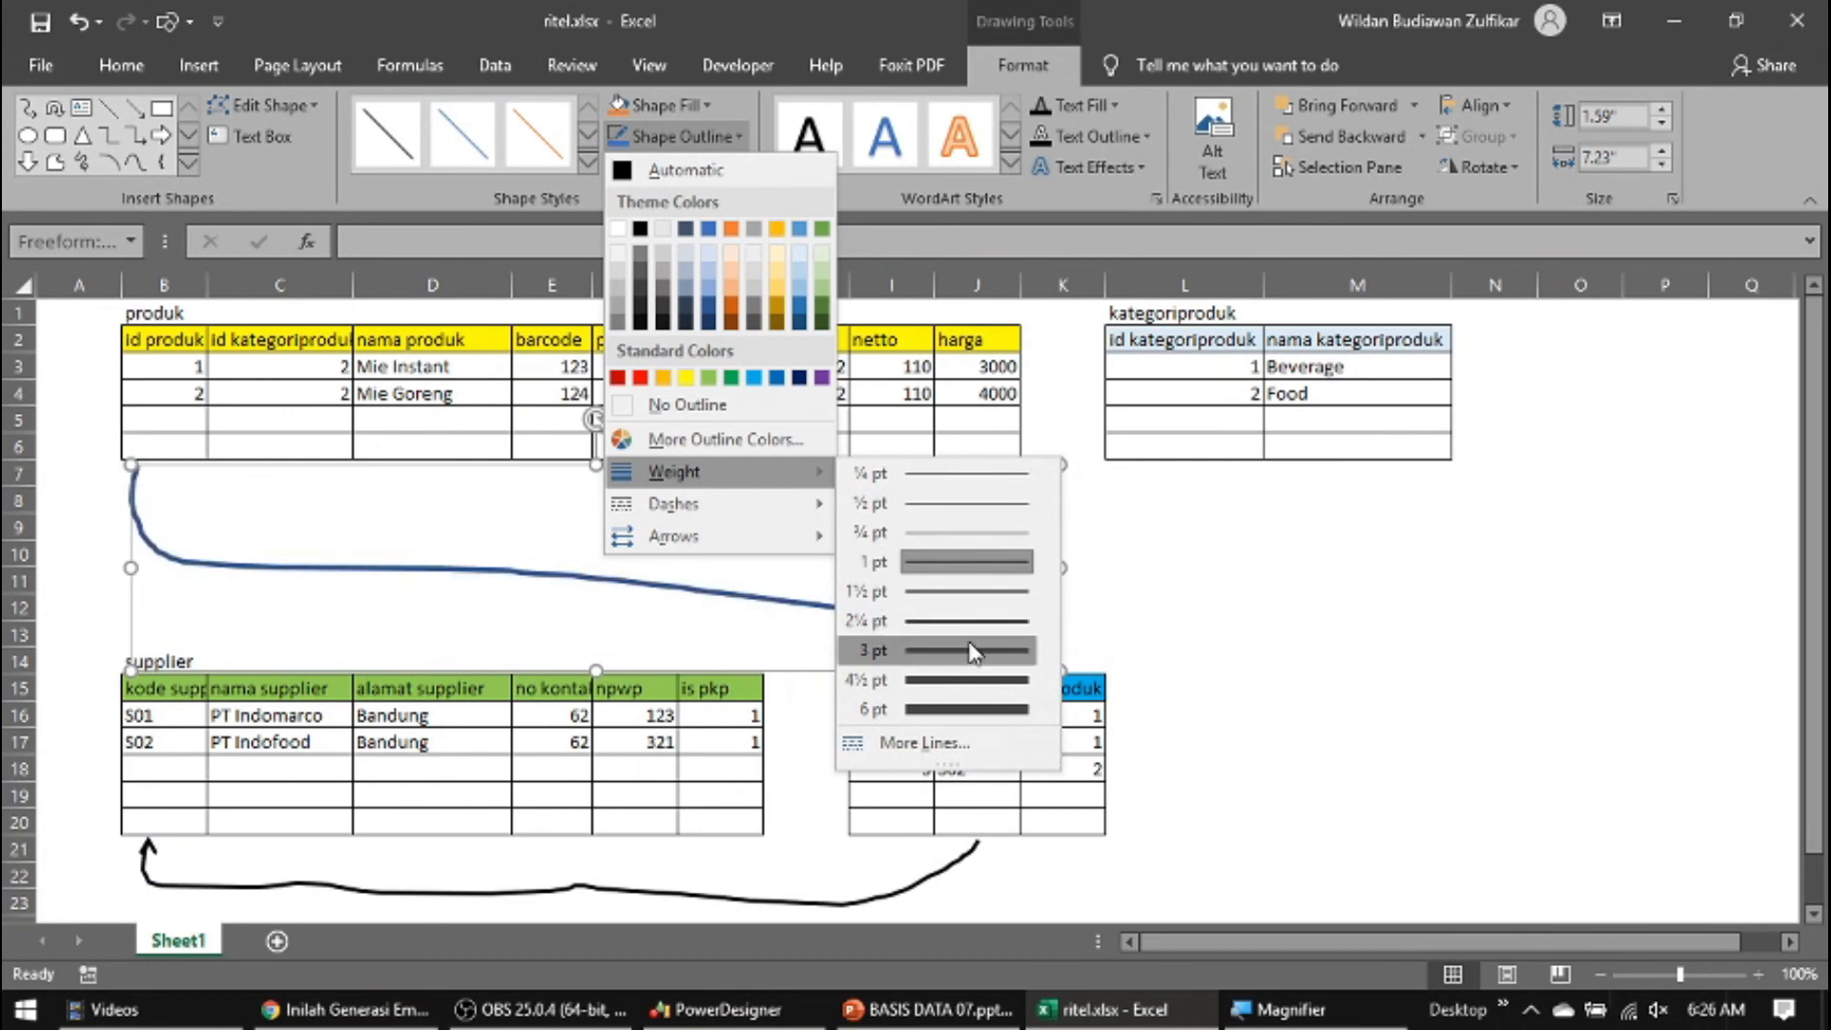
pyautogui.click(971, 651)
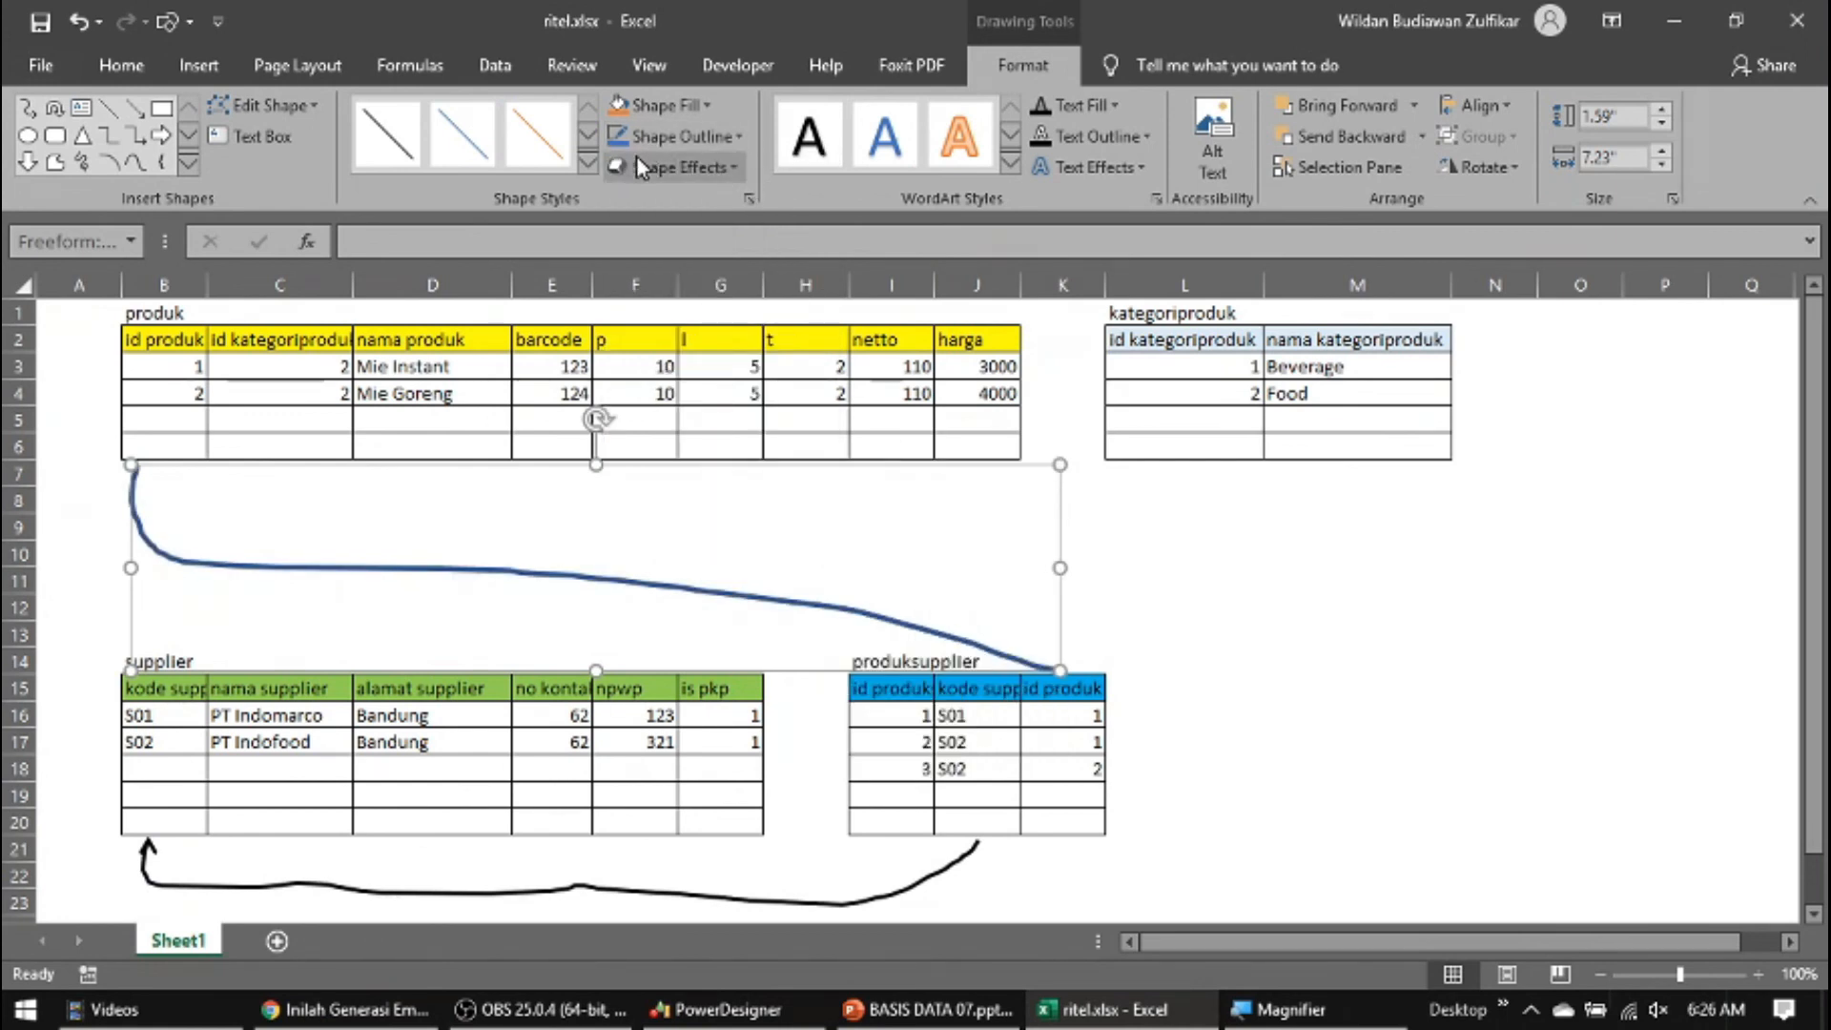
# Apply the black single-arrow preset style to the line between produksupplier and produk
pyautogui.click(589, 163)
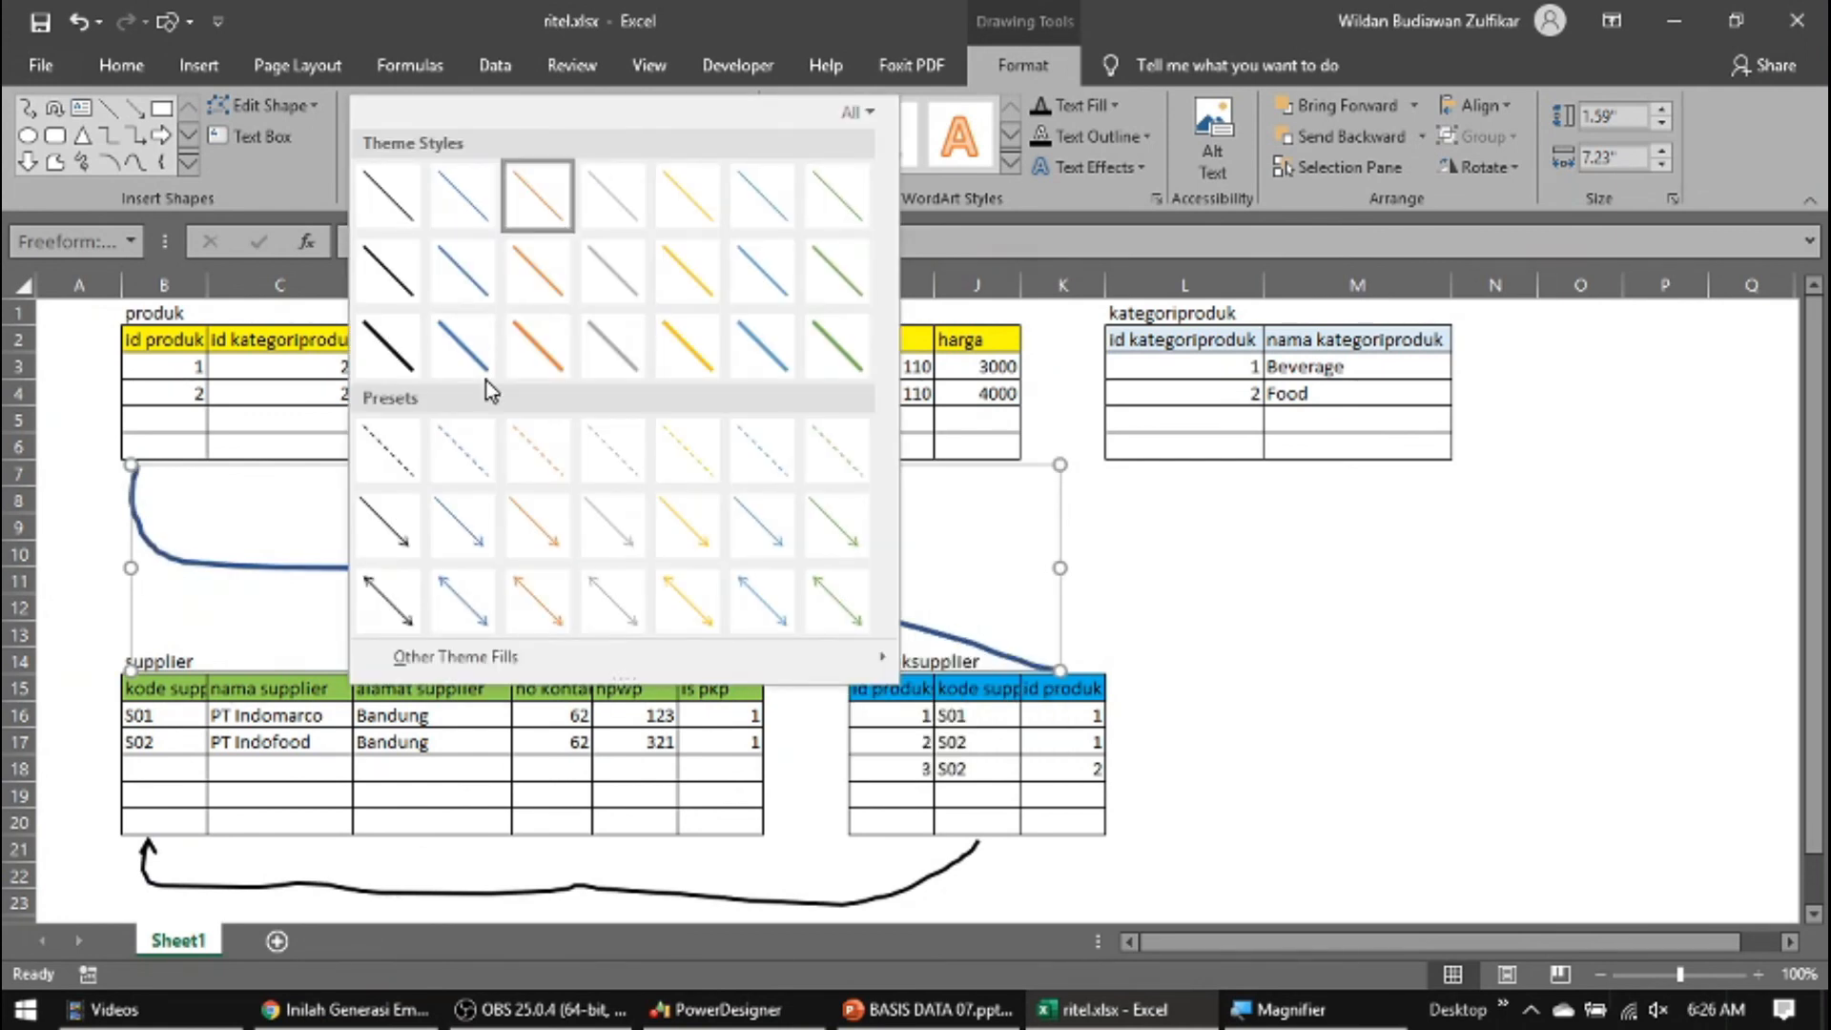
pyautogui.click(415, 519)
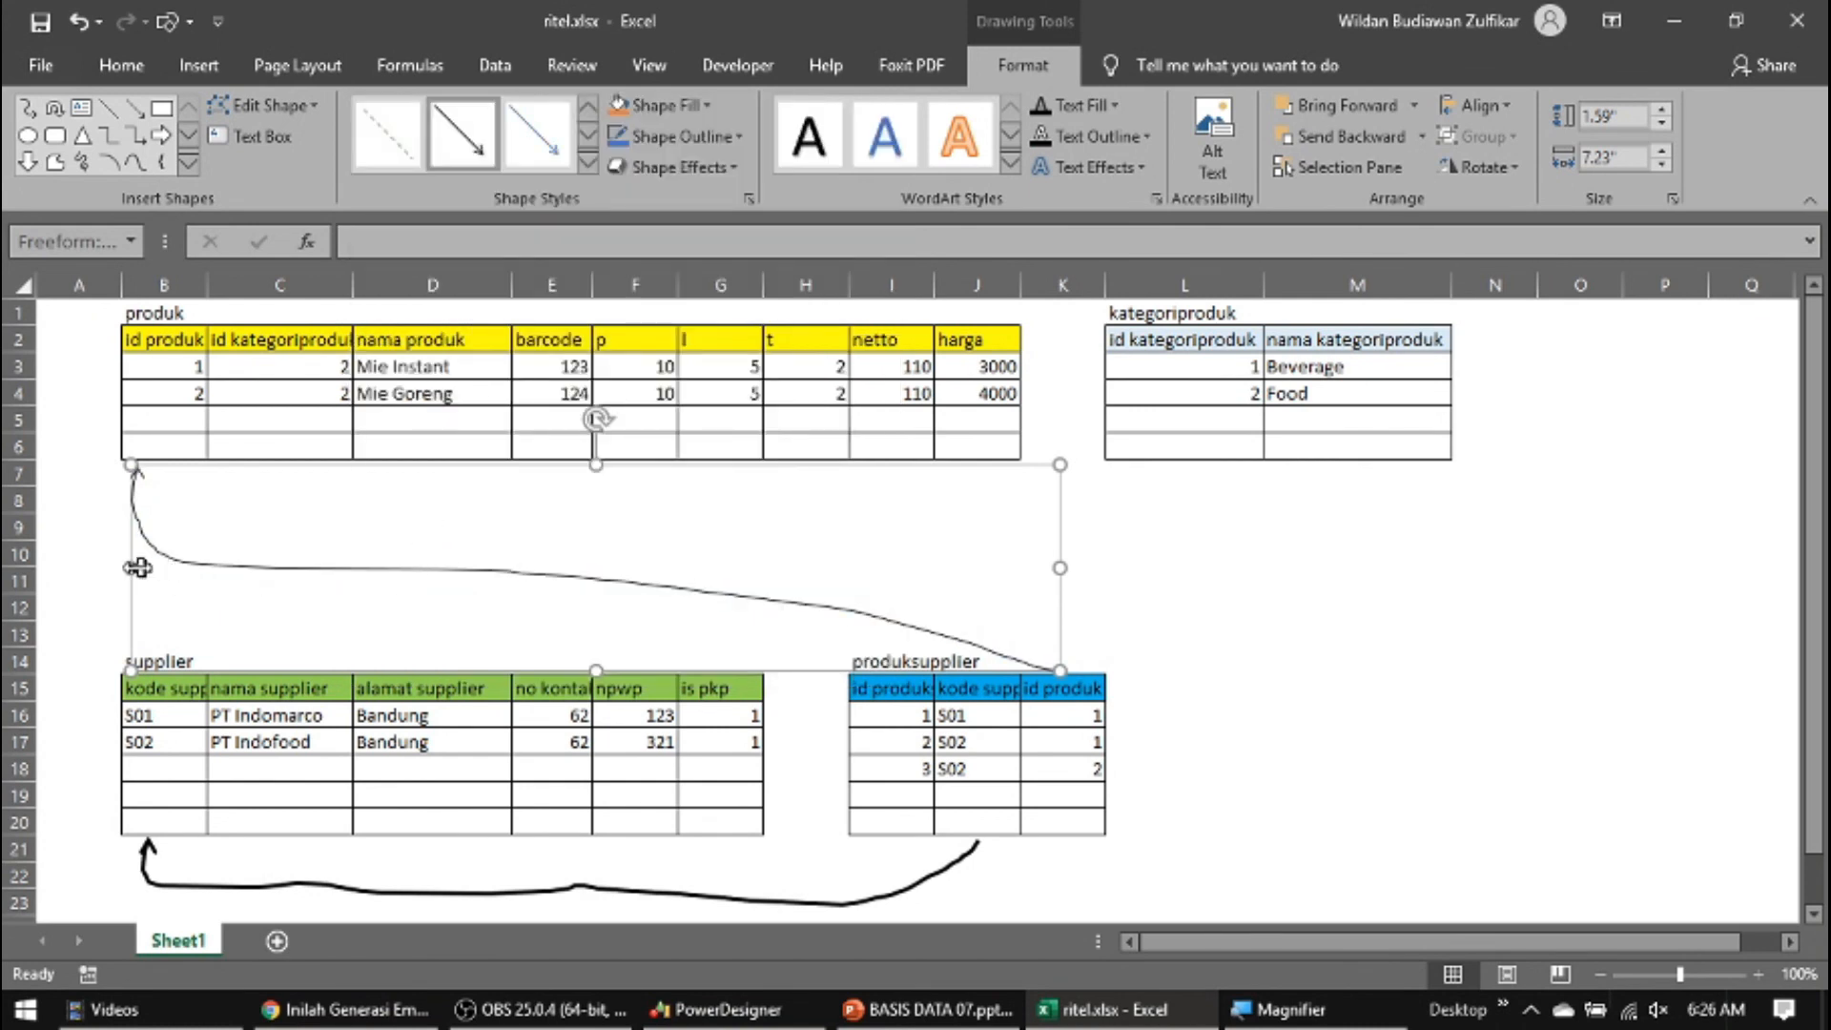
# Set the outline weight of the arrow between produksupplier and produk to 2¼ pt and deselect it
pyautogui.click(746, 133)
pyautogui.moveTo(801, 472)
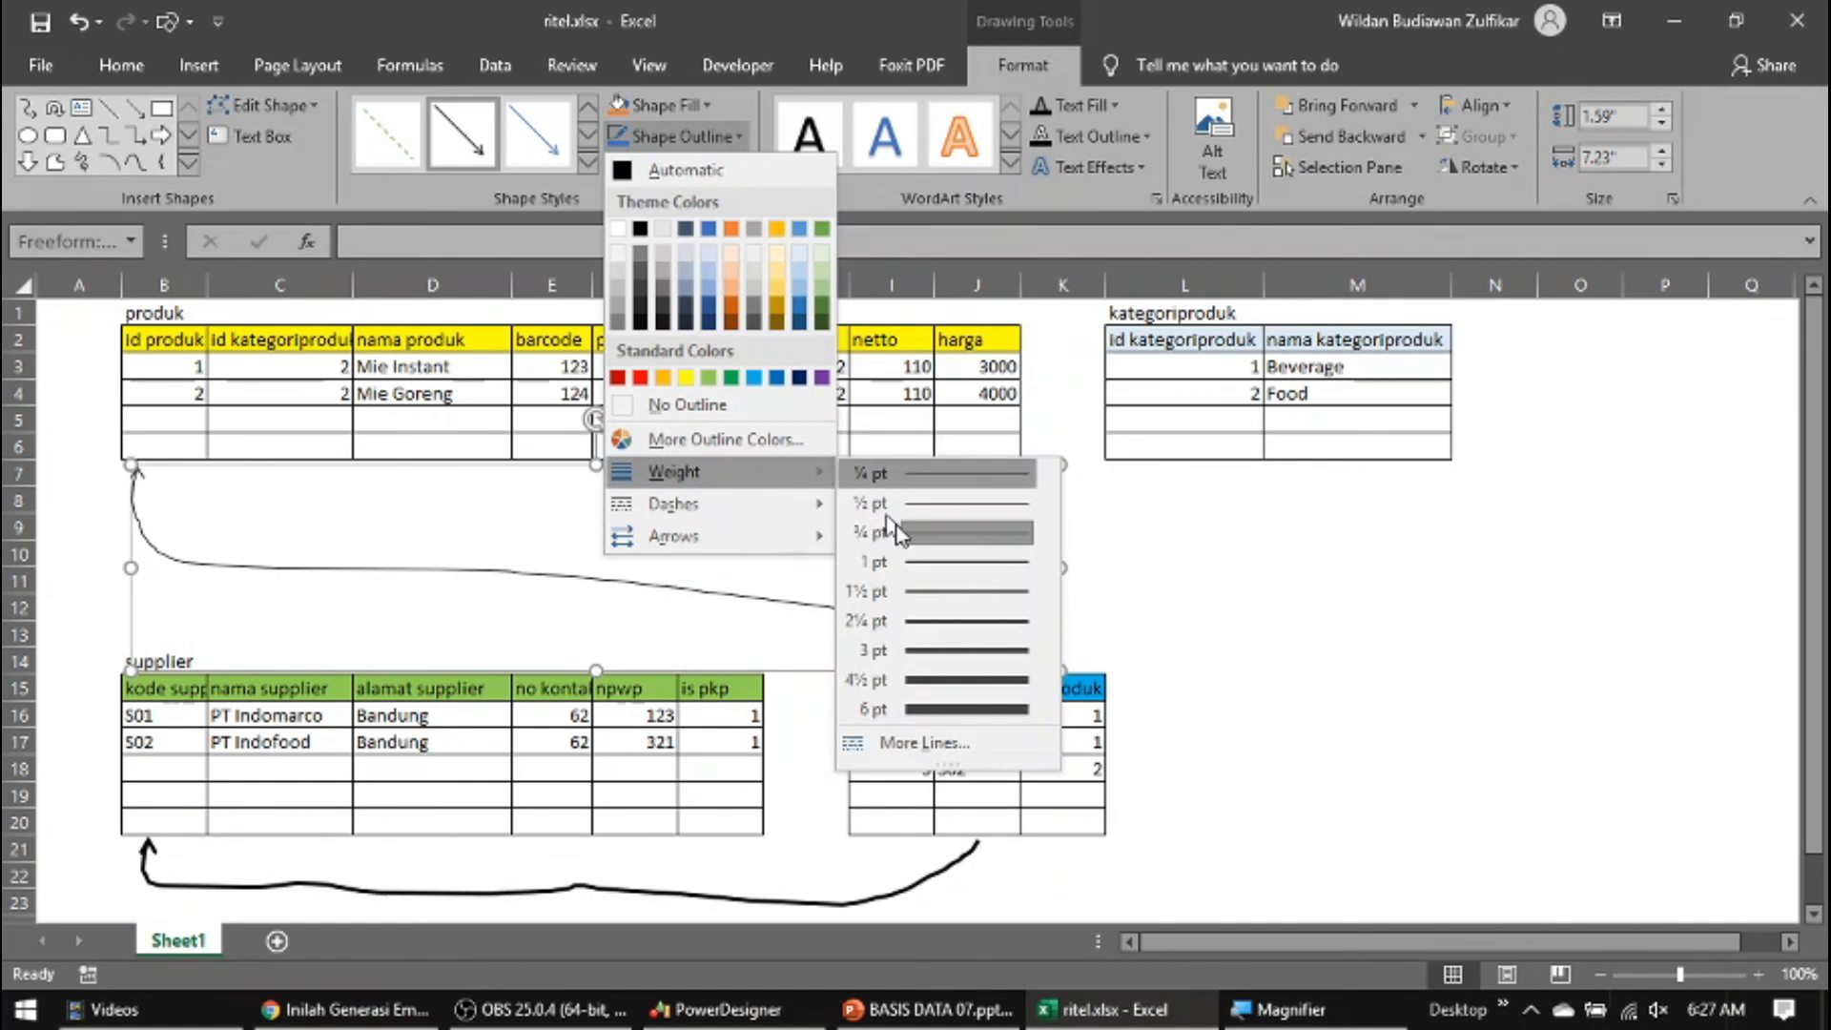
pyautogui.click(943, 621)
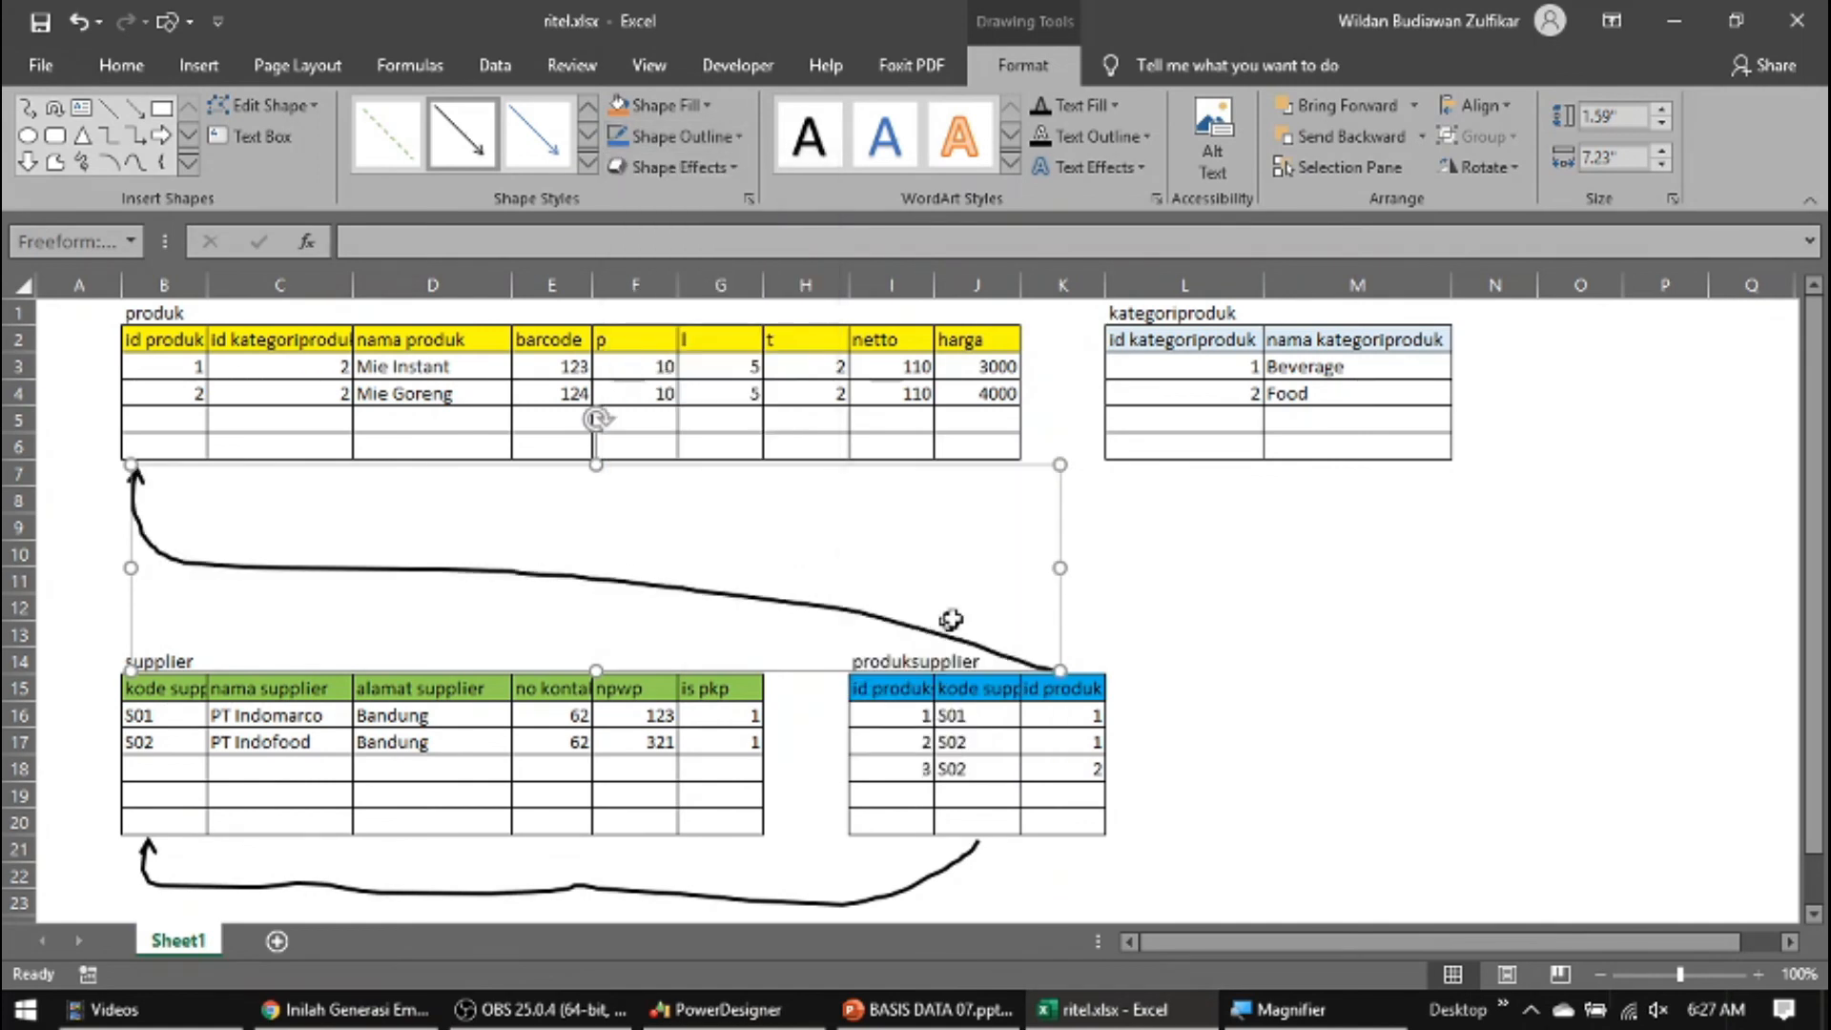
pyautogui.click(1132, 601)
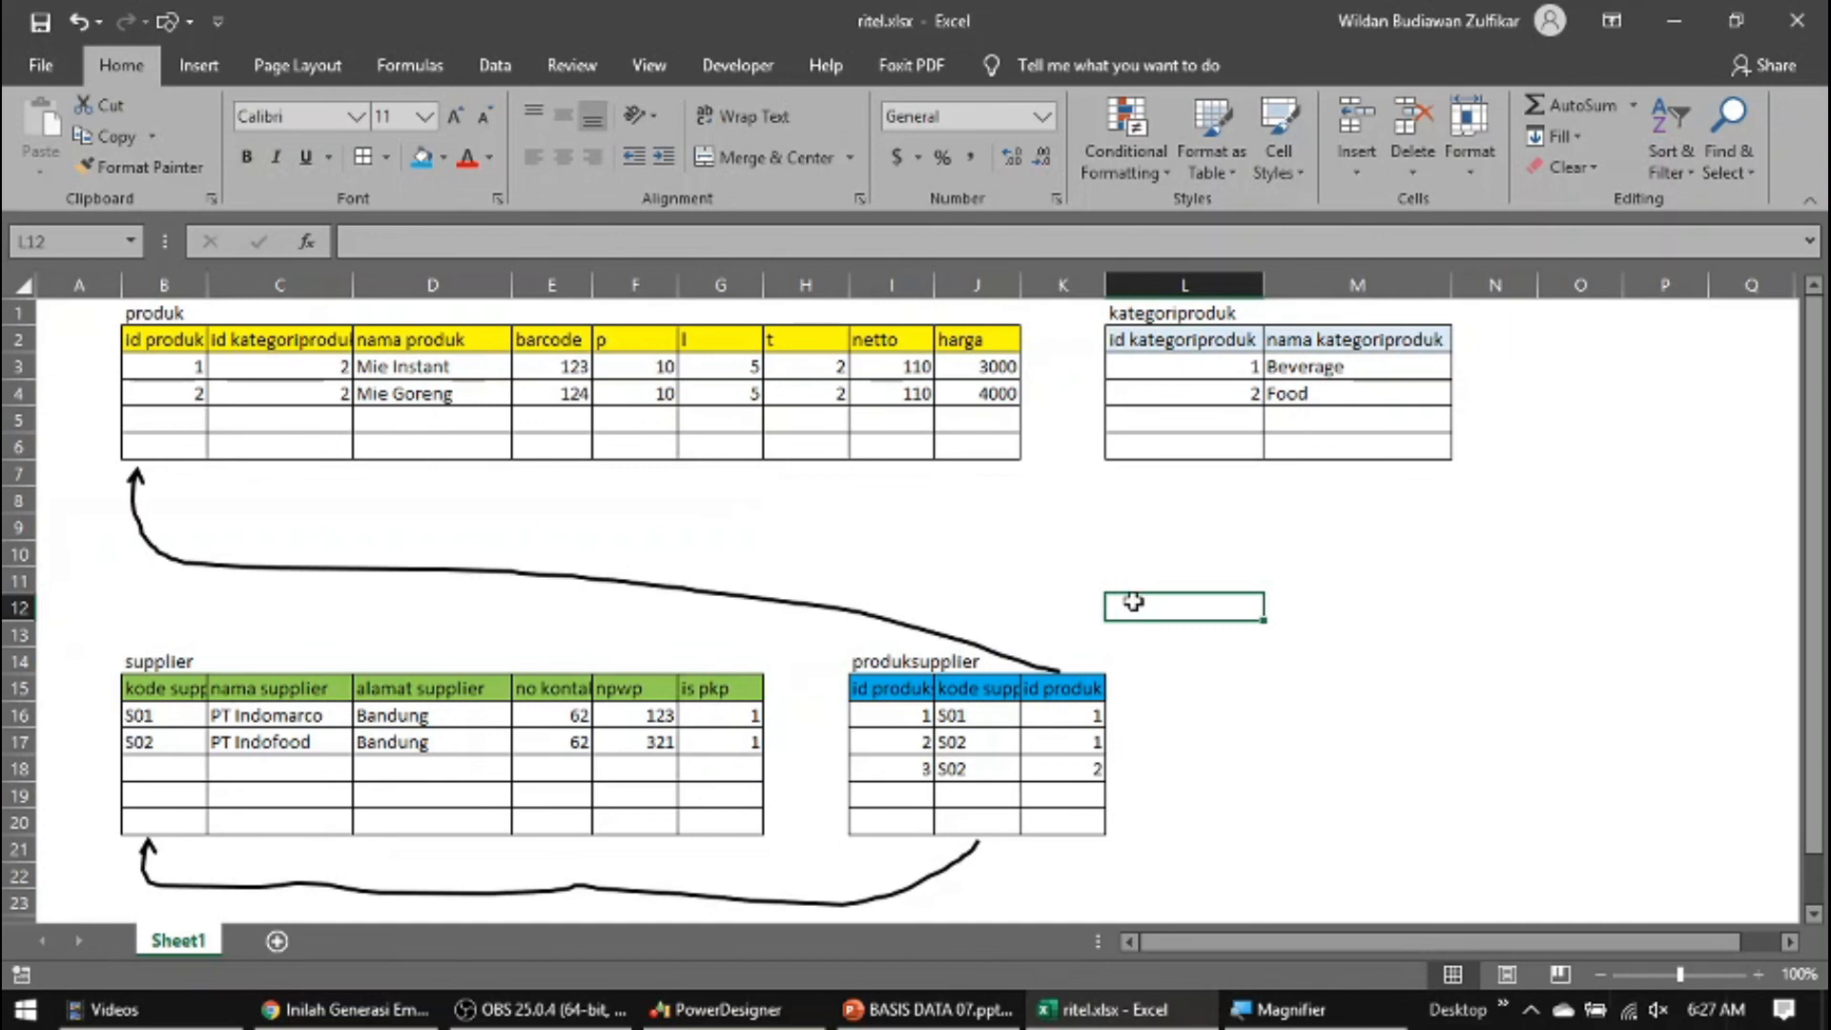
pyautogui.click(1164, 527)
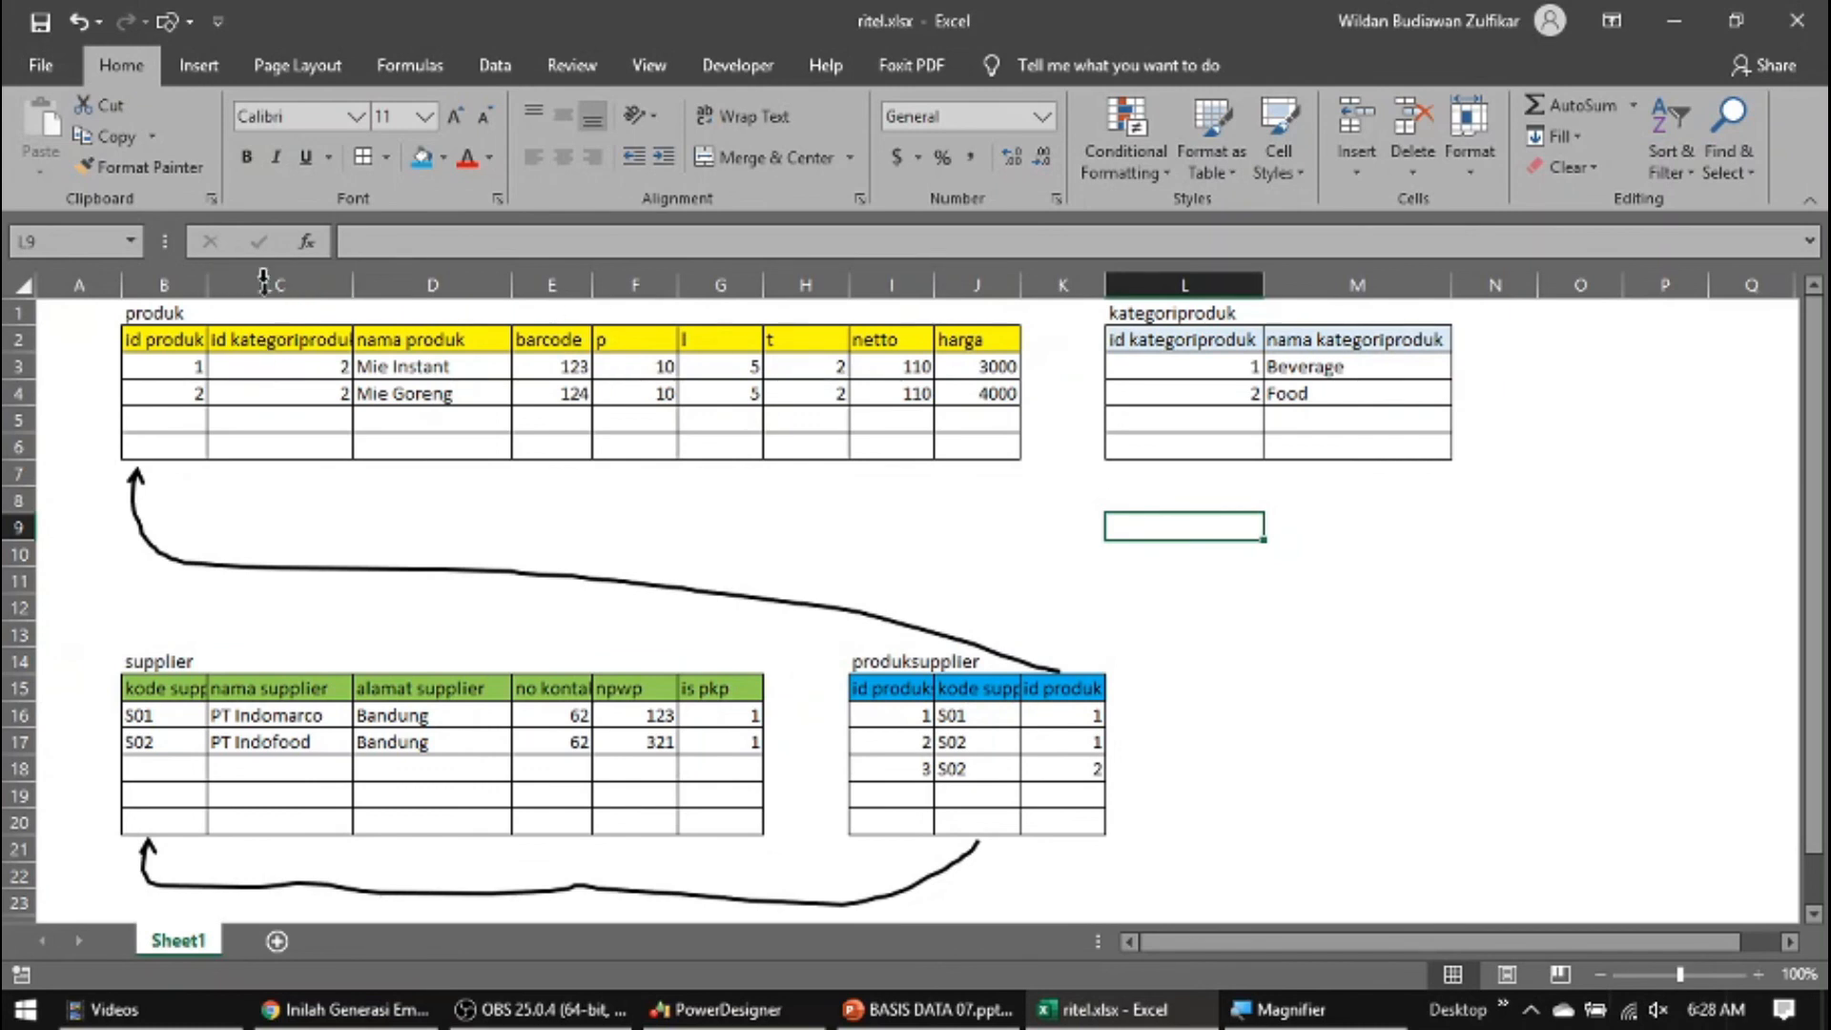
# Draw a freeform line about 7.16" wide and 1.15" high from produk's id kategoriproduk column to kategoriproduk's id kategoriproduk column
pyautogui.click(186, 23)
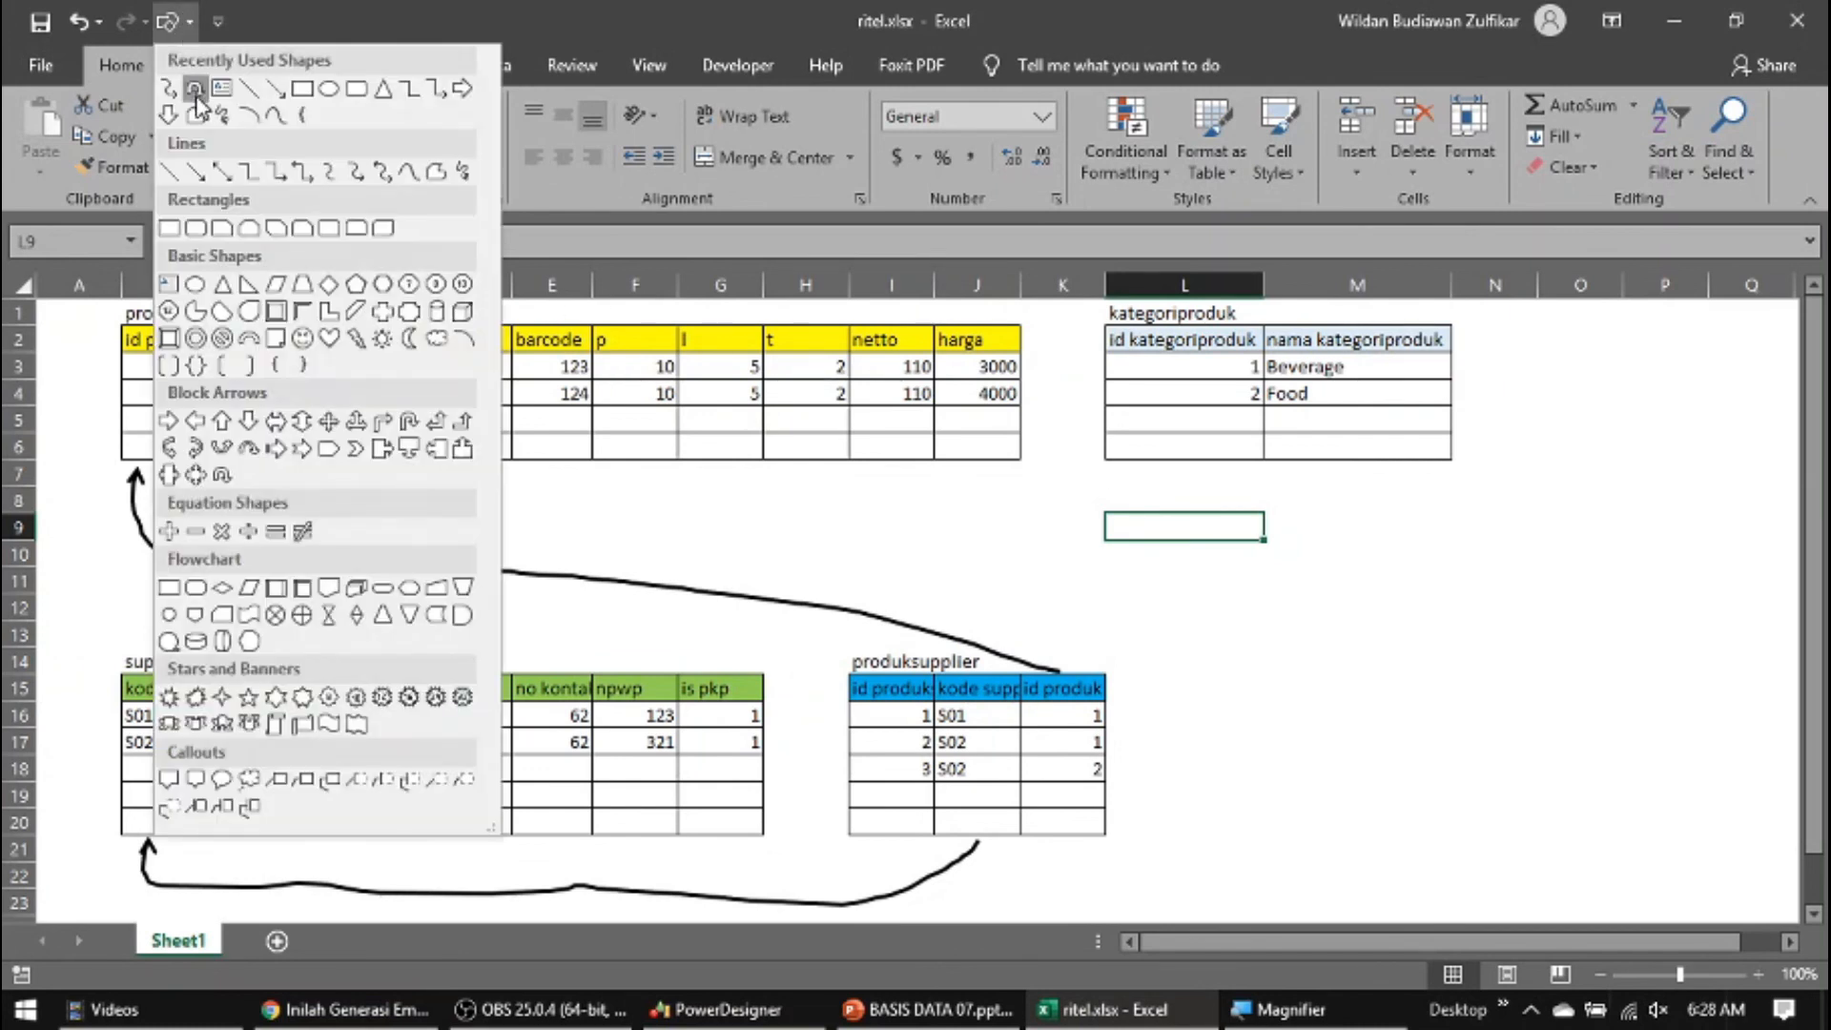
pyautogui.click(226, 117)
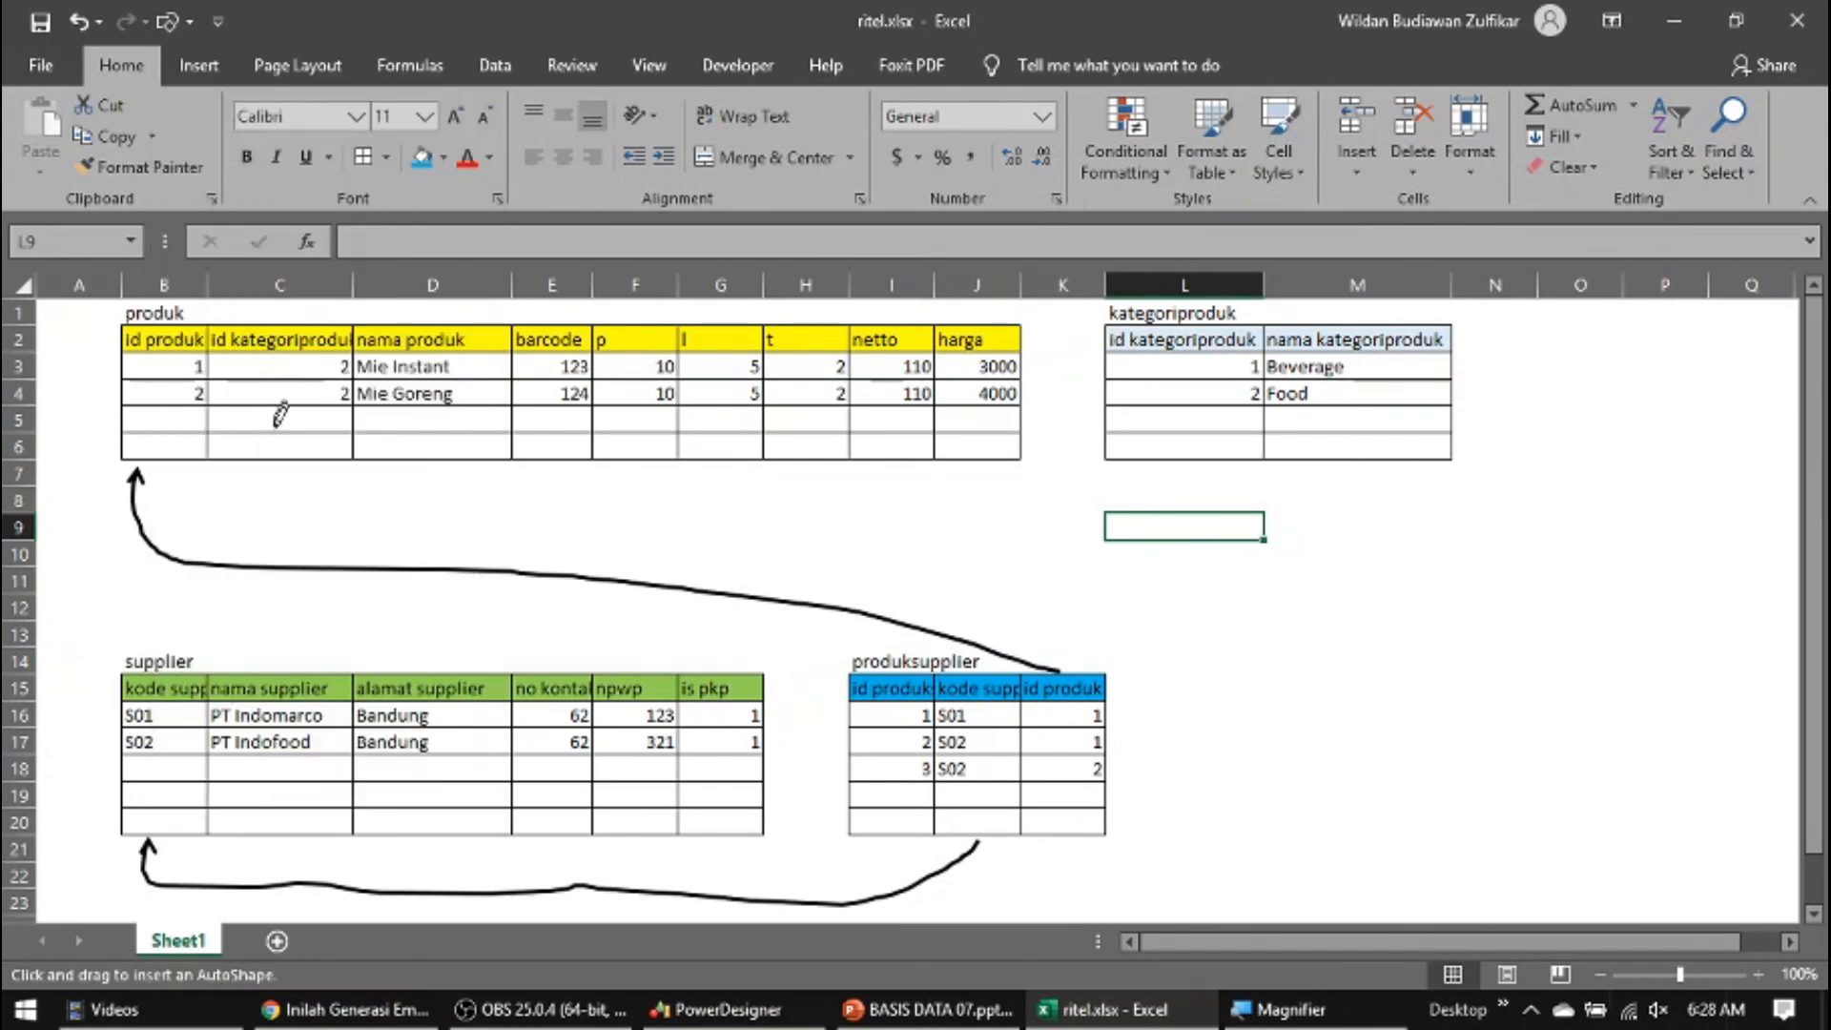
pyautogui.moveTo(283, 465)
pyautogui.mouseDown()
pyautogui.moveTo(386, 497)
pyautogui.moveTo(706, 532)
pyautogui.moveTo(801, 520)
pyautogui.moveTo(1107, 554)
pyautogui.moveTo(1199, 586)
pyautogui.moveTo(1191, 450)
pyautogui.moveTo(1184, 465)
pyautogui.mouseUp()
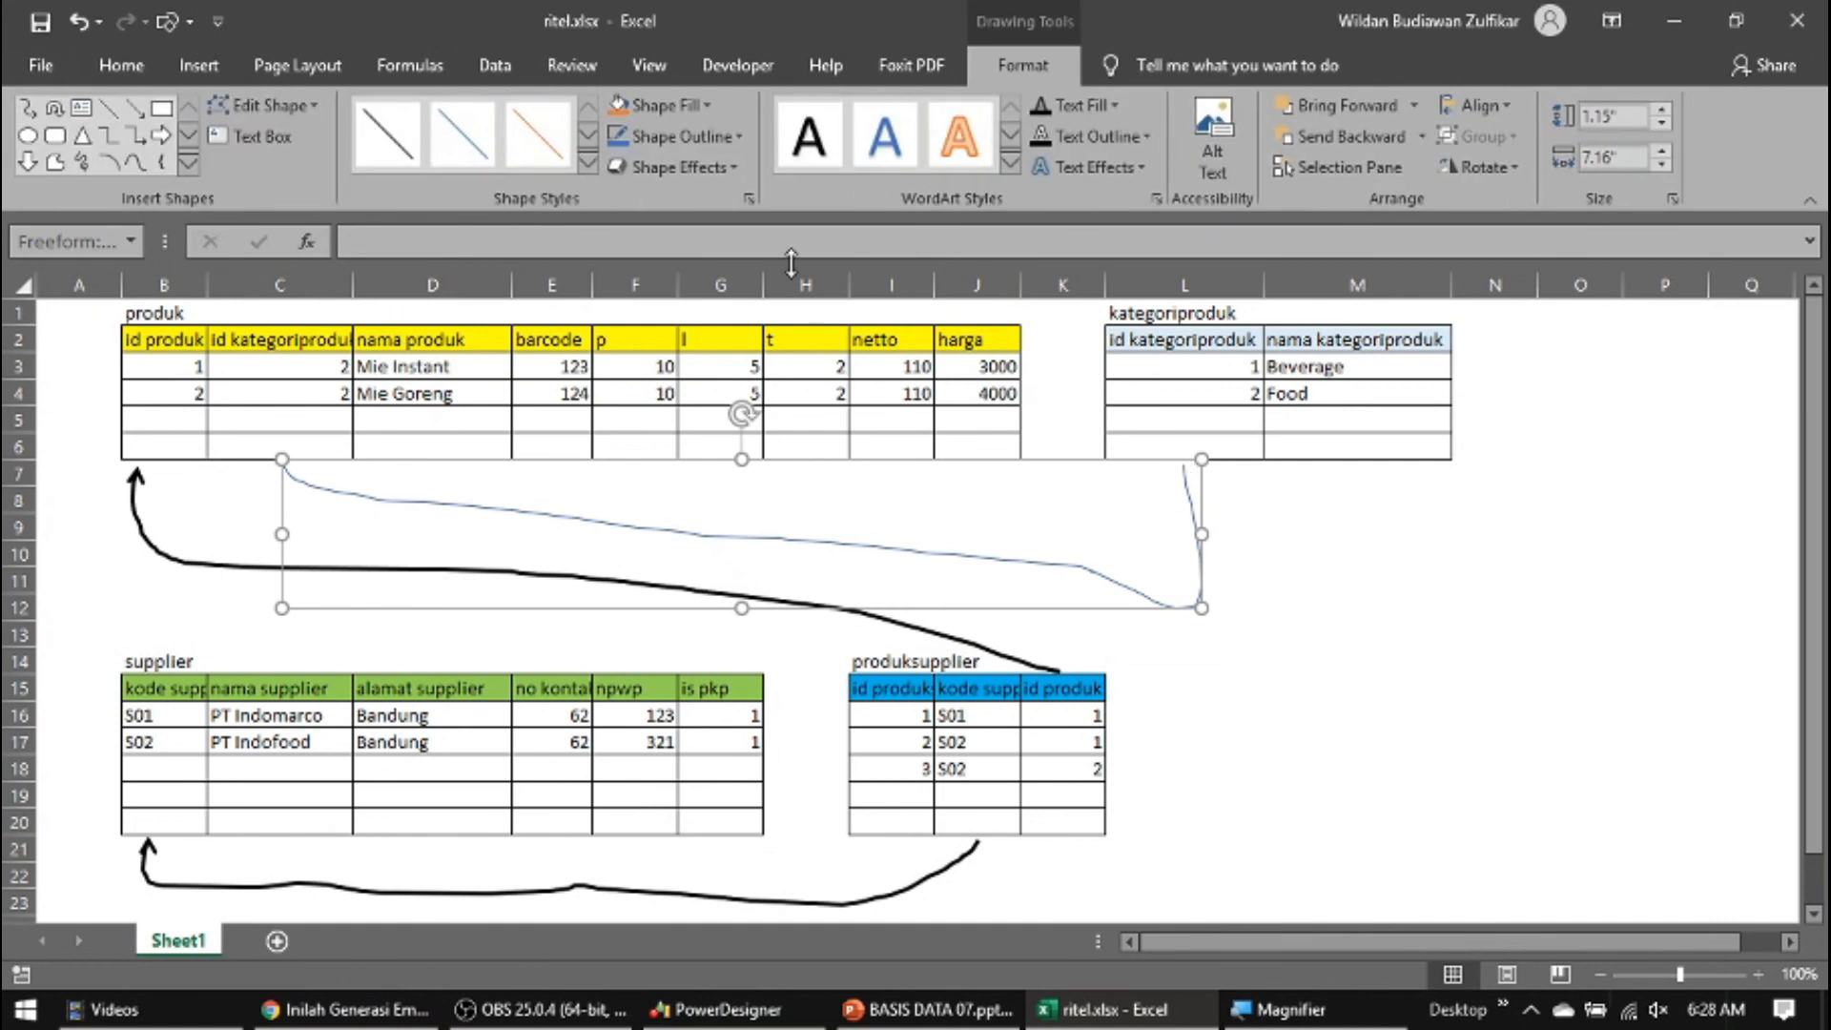
# Format the line between produk and kategoriproduk with the black single-arrow preset and a 2¼ pt outline
pyautogui.click(588, 164)
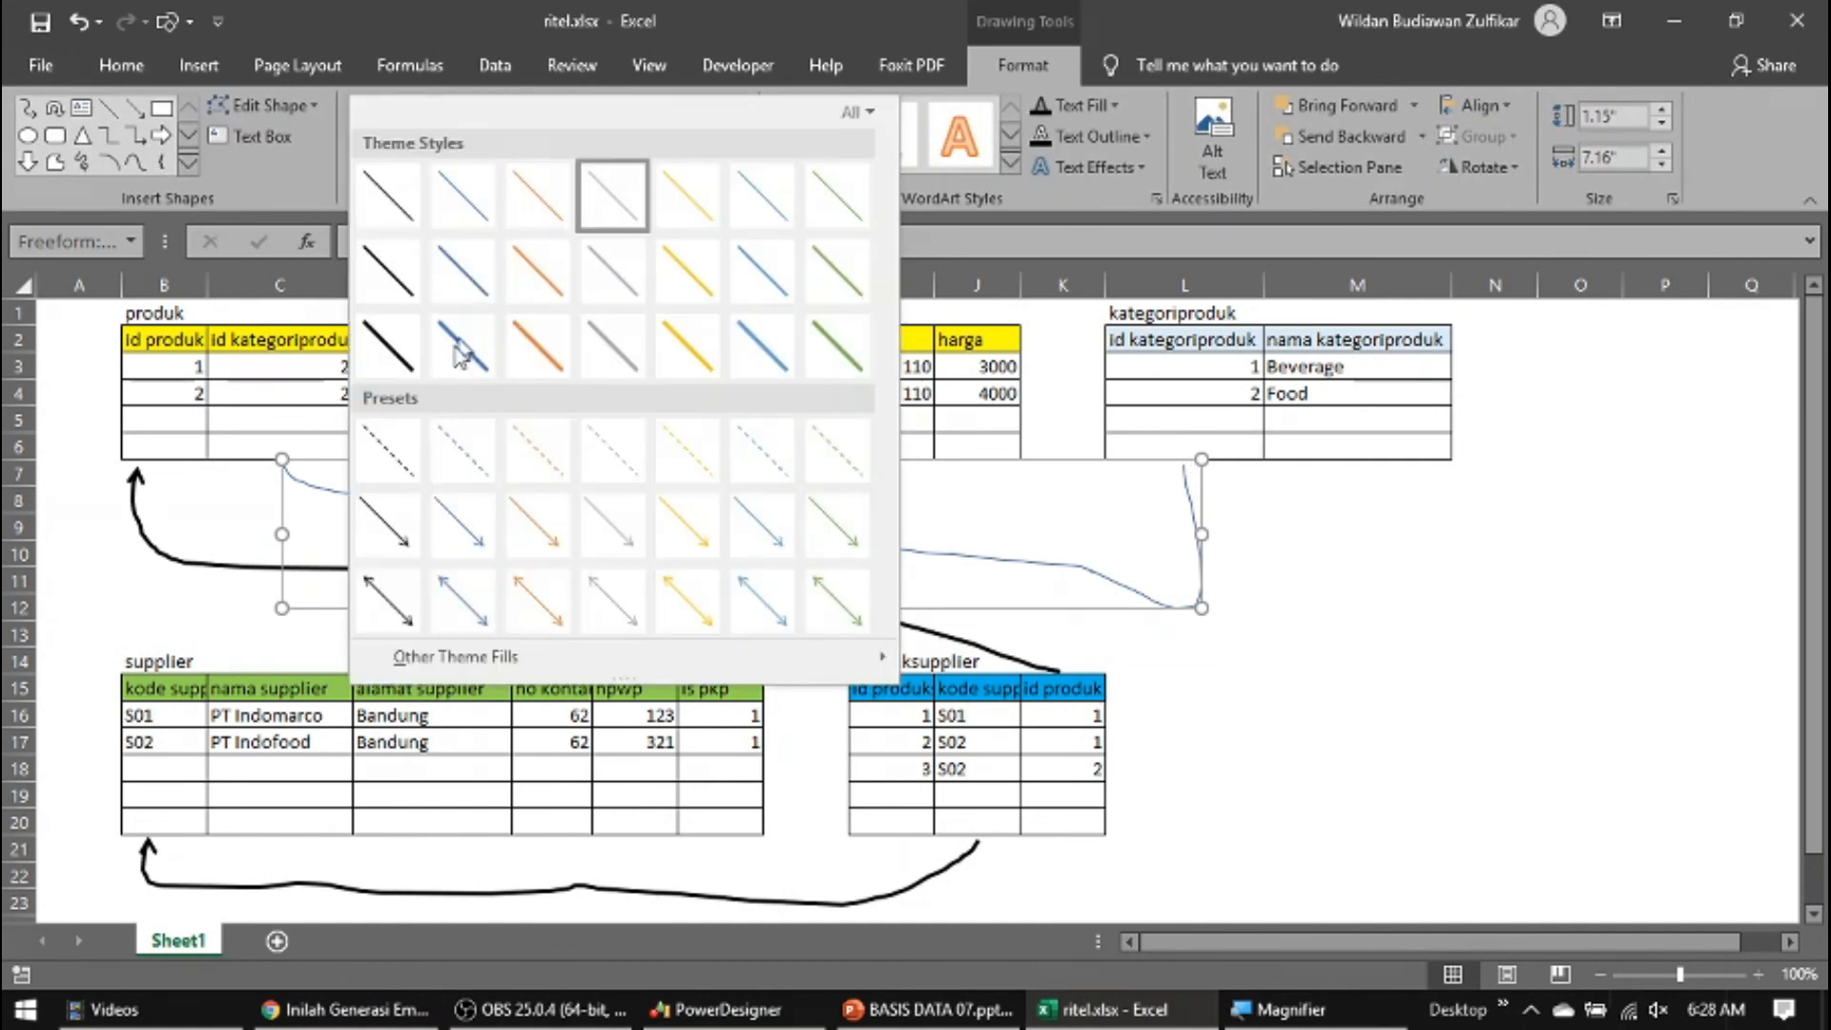
pyautogui.click(401, 510)
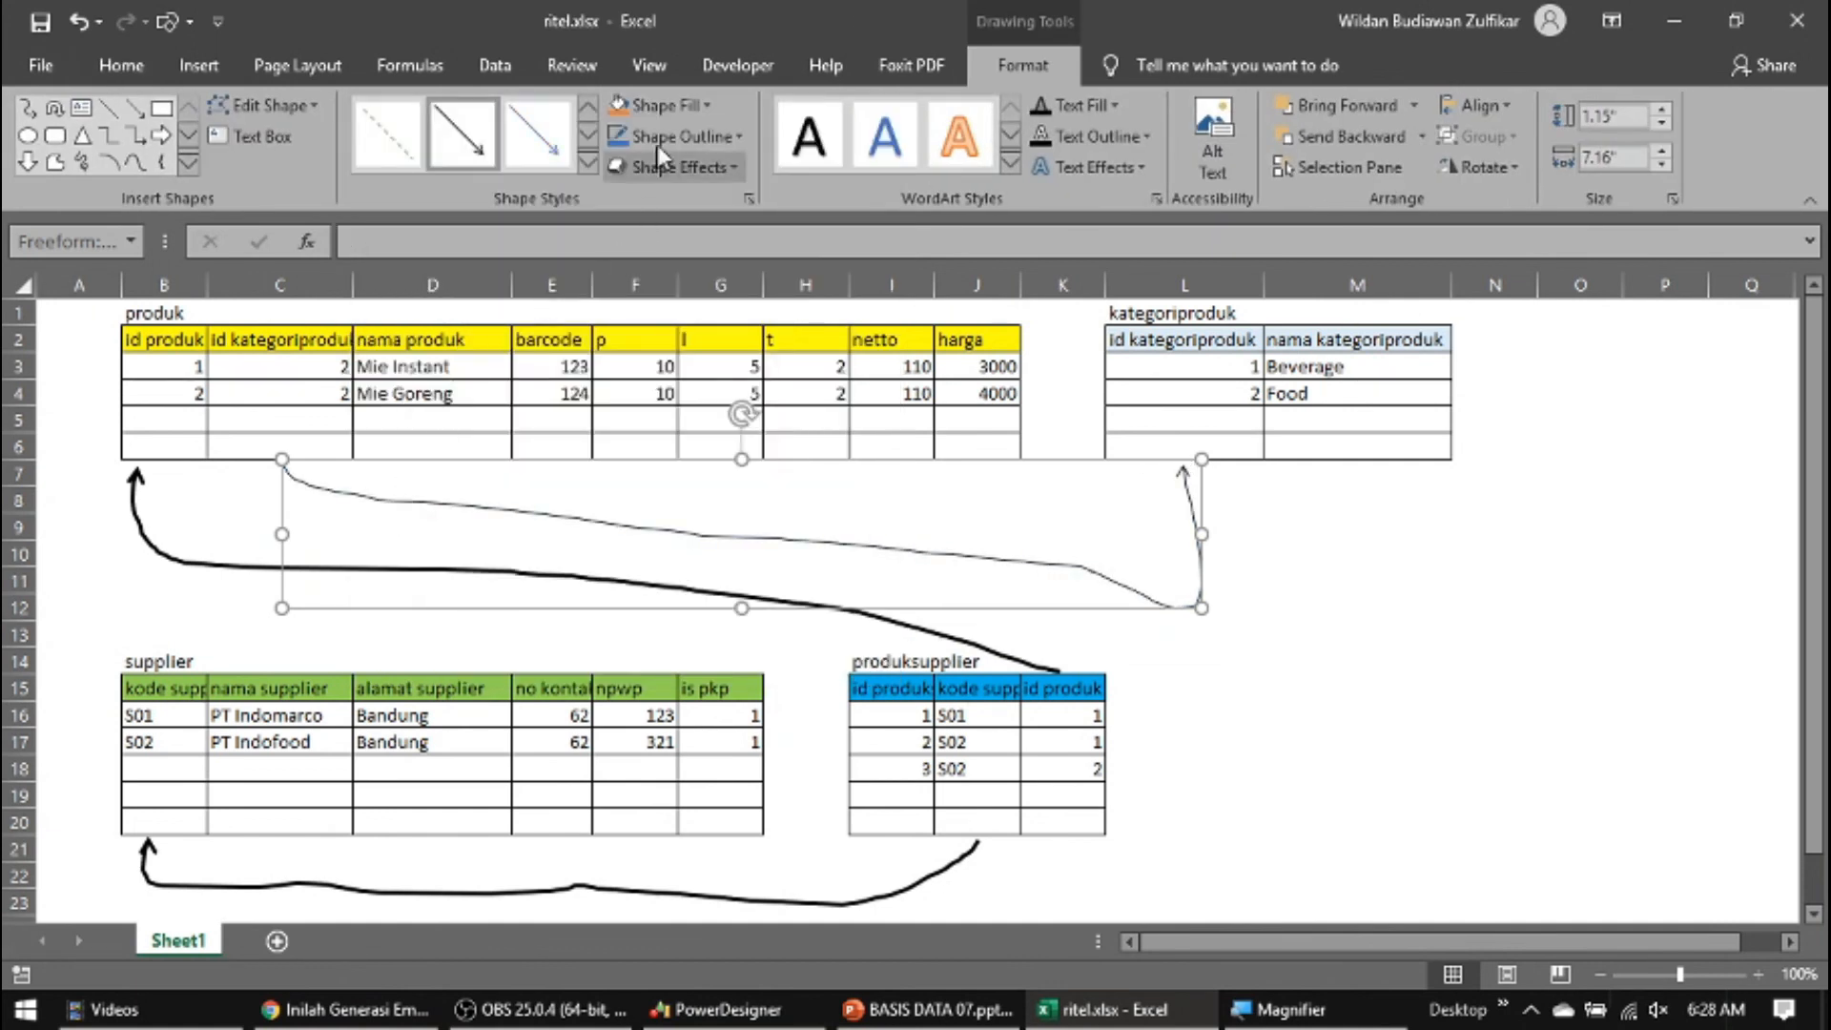
pyautogui.click(724, 135)
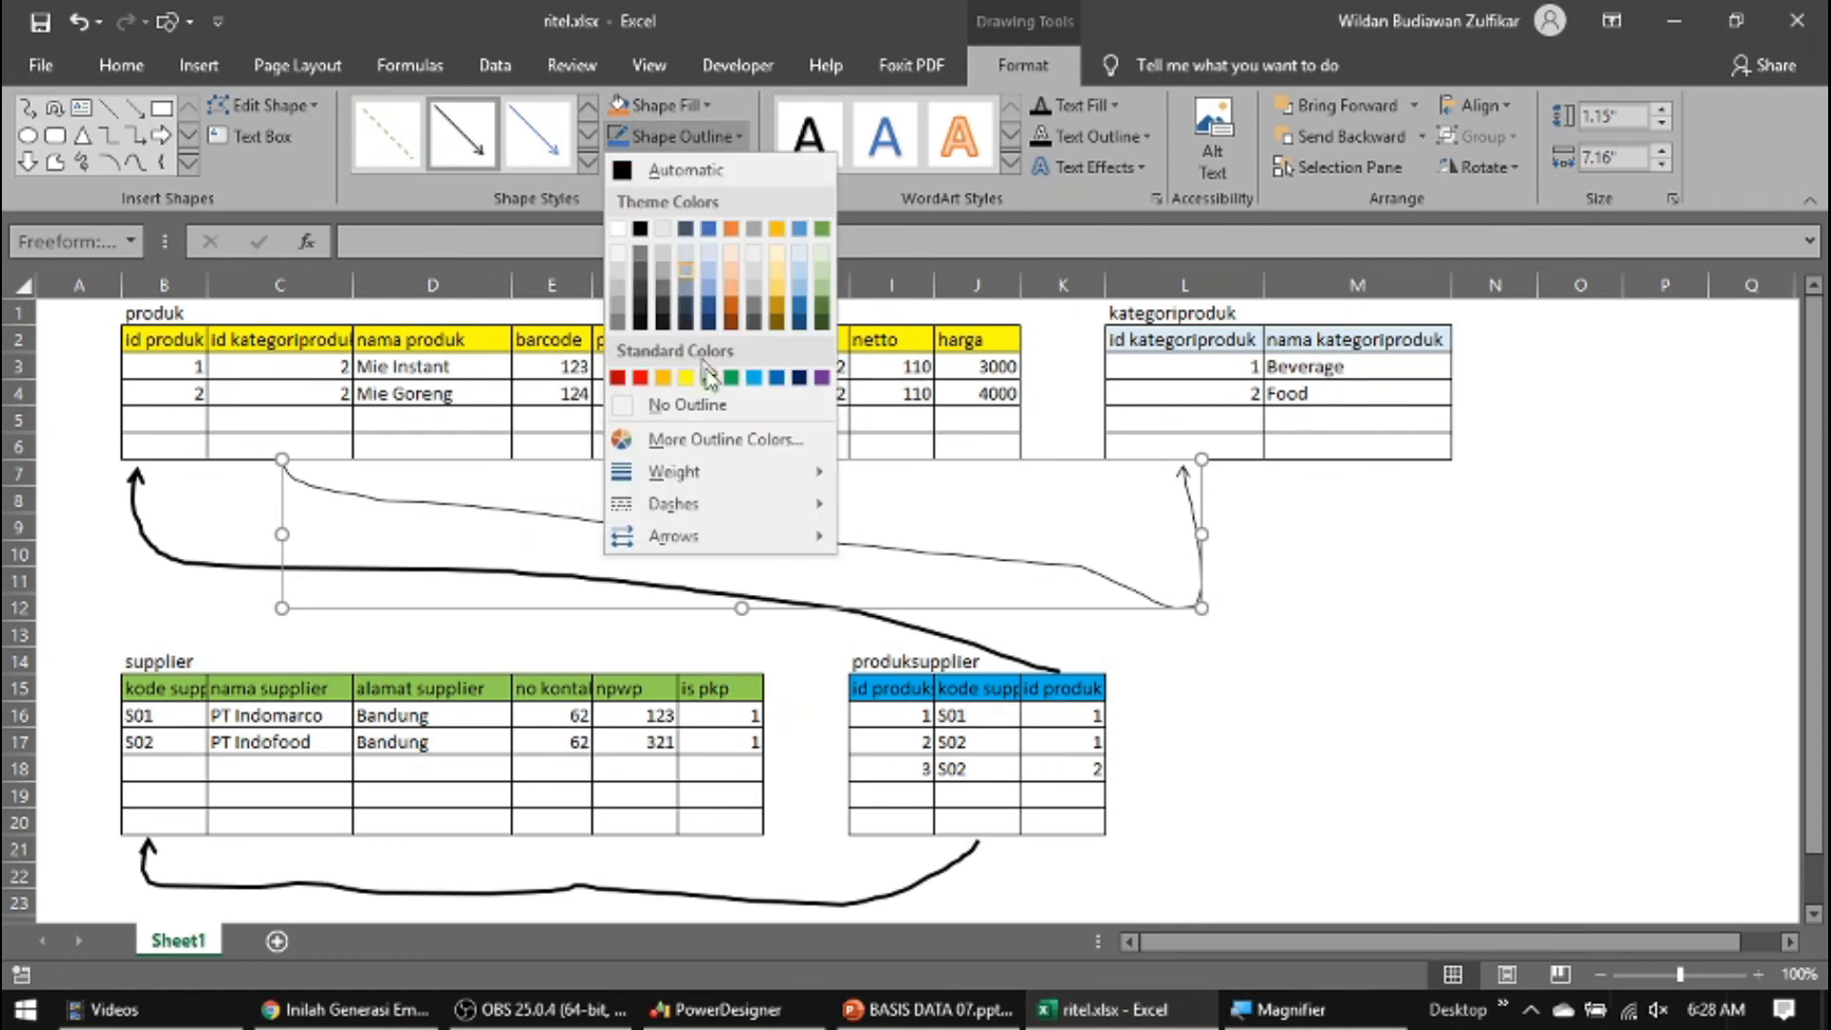
pyautogui.moveTo(739, 474)
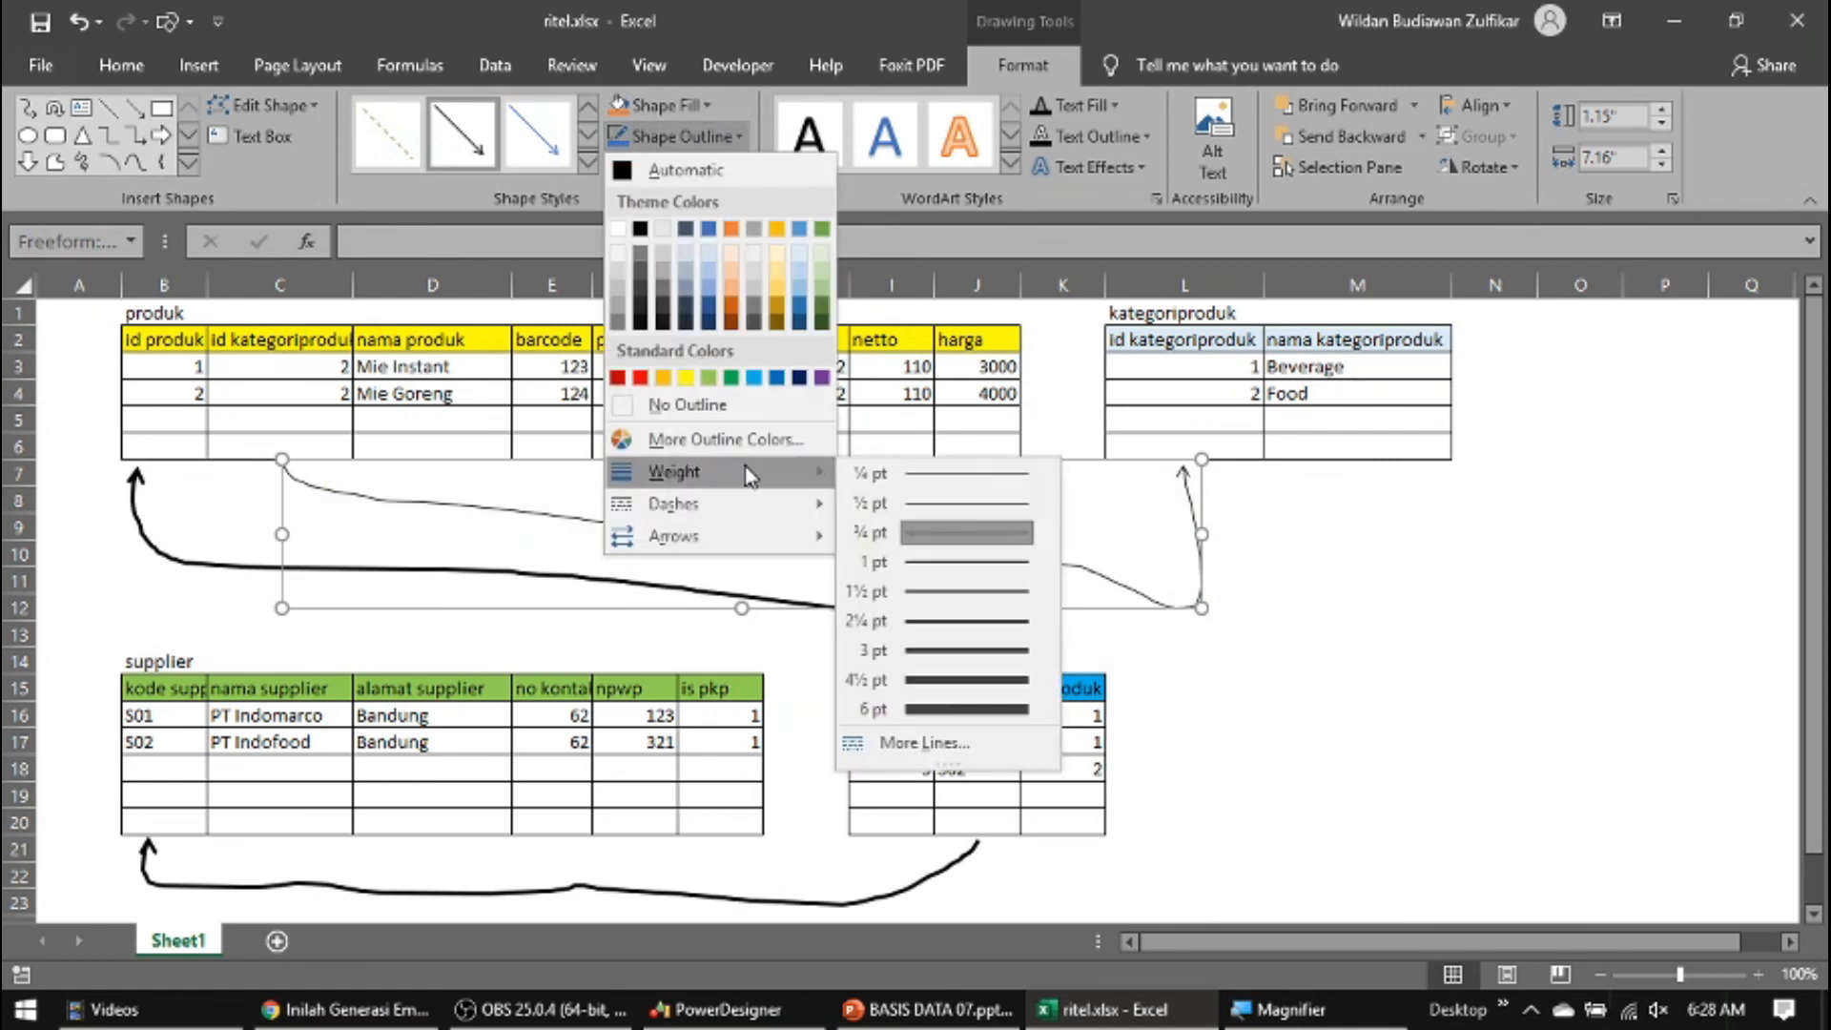
pyautogui.click(914, 610)
pyautogui.click(1317, 586)
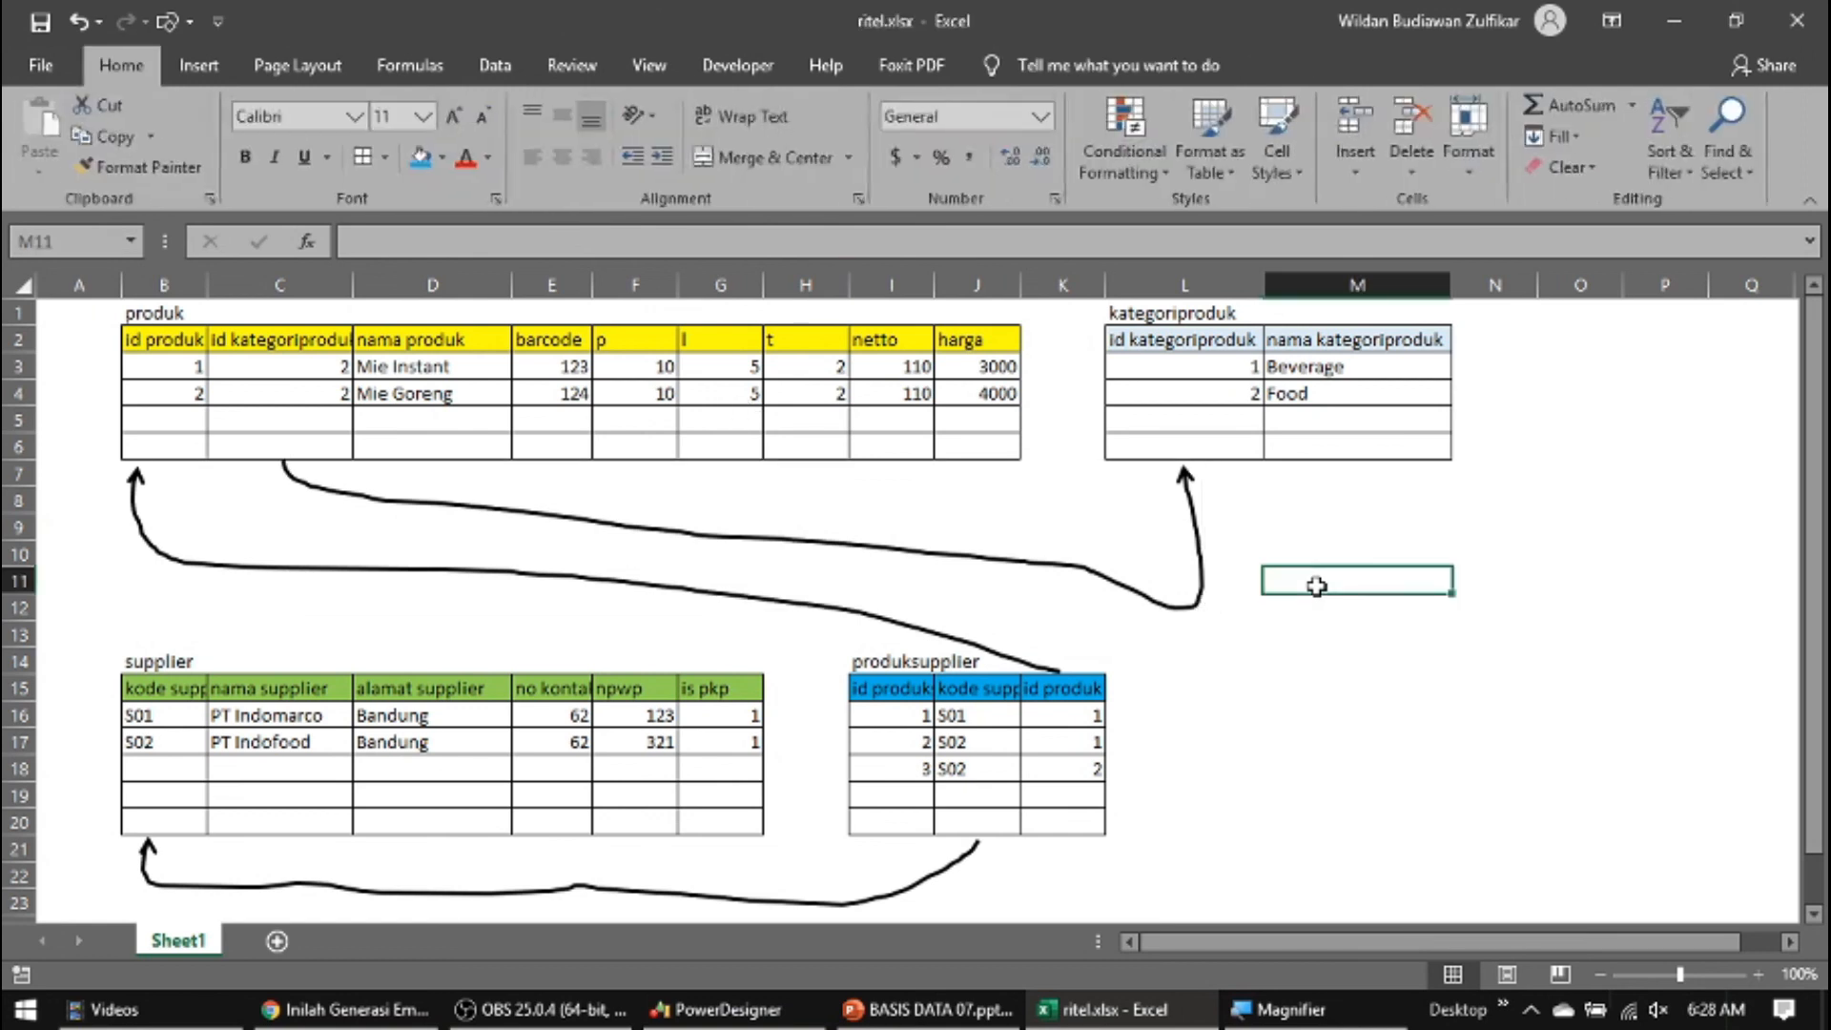